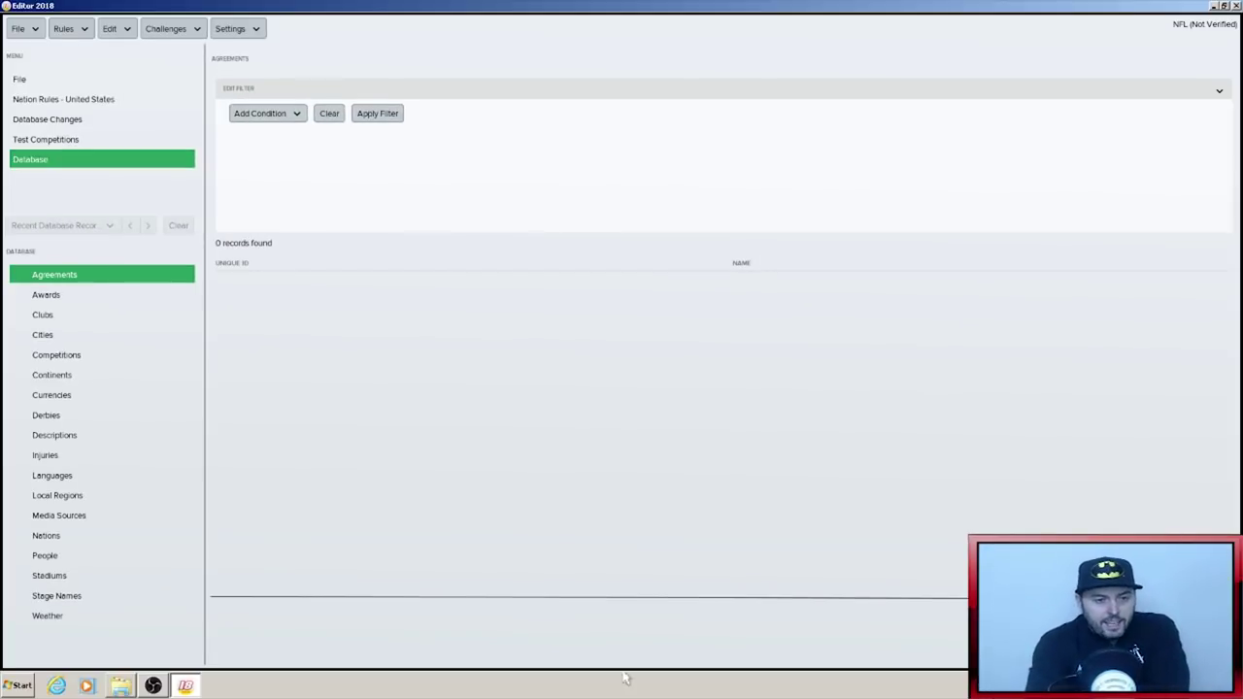
- Search the club records for names containing "MAN UTD"
left_click(56, 316)
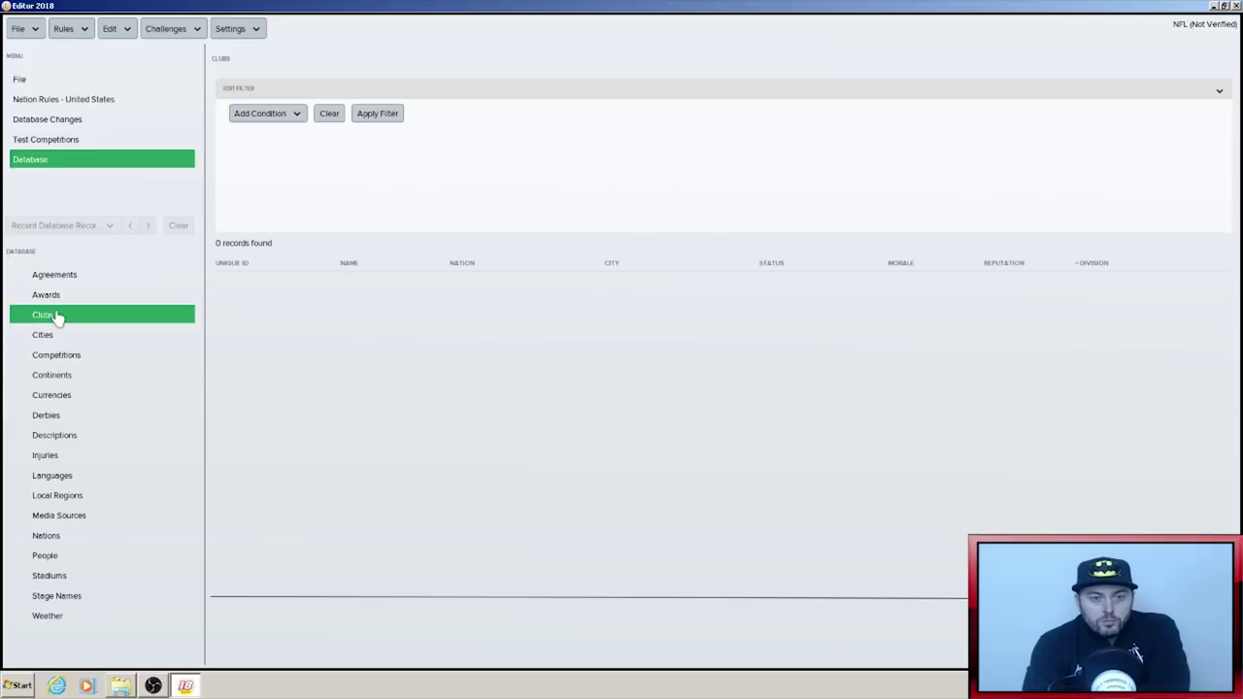
left_click(269, 115)
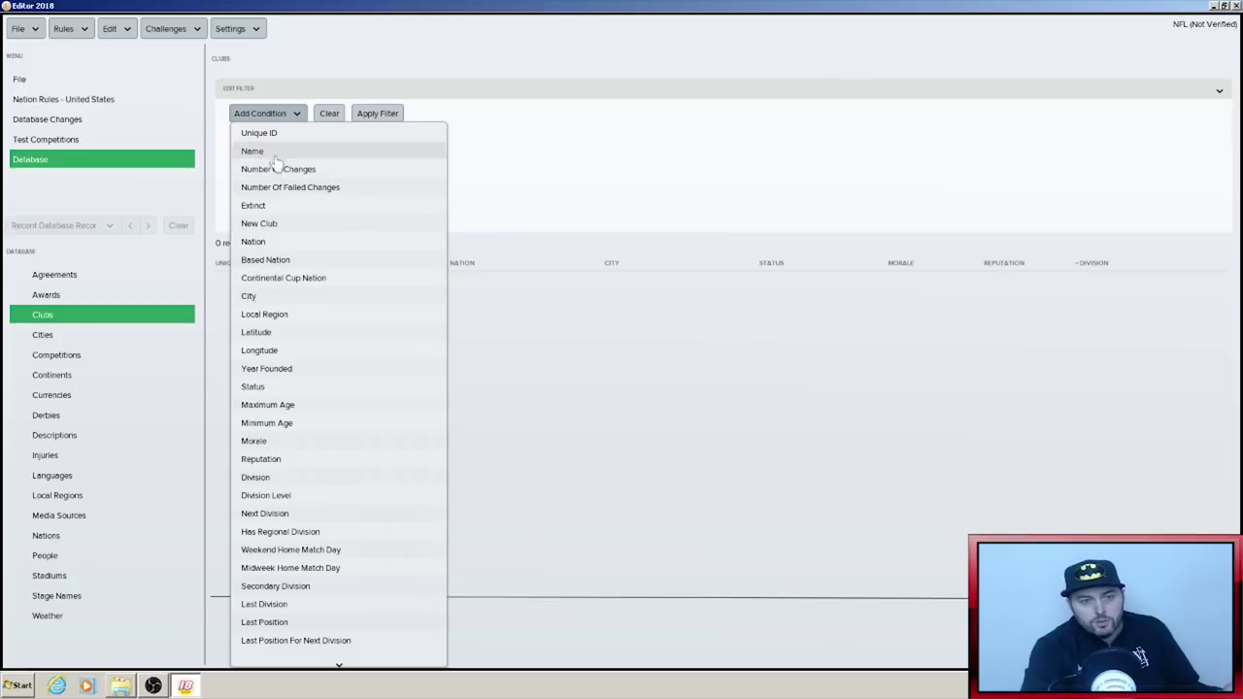
left_click(275, 155)
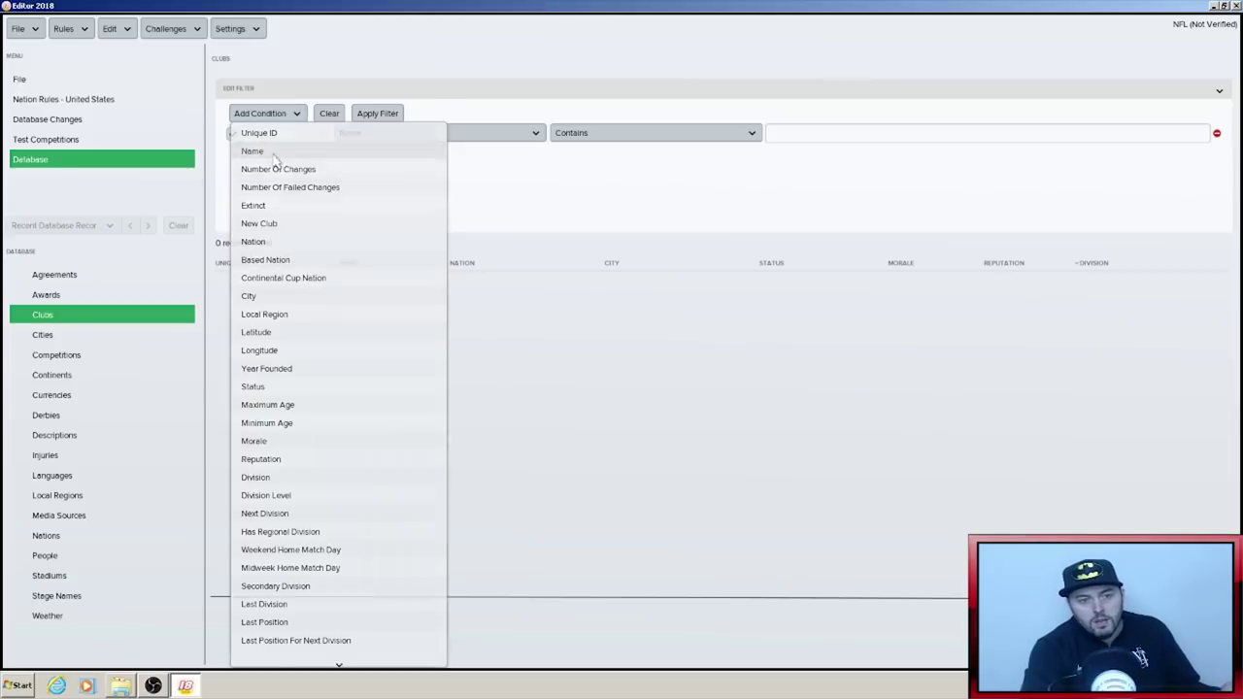
type("MAN UTD")
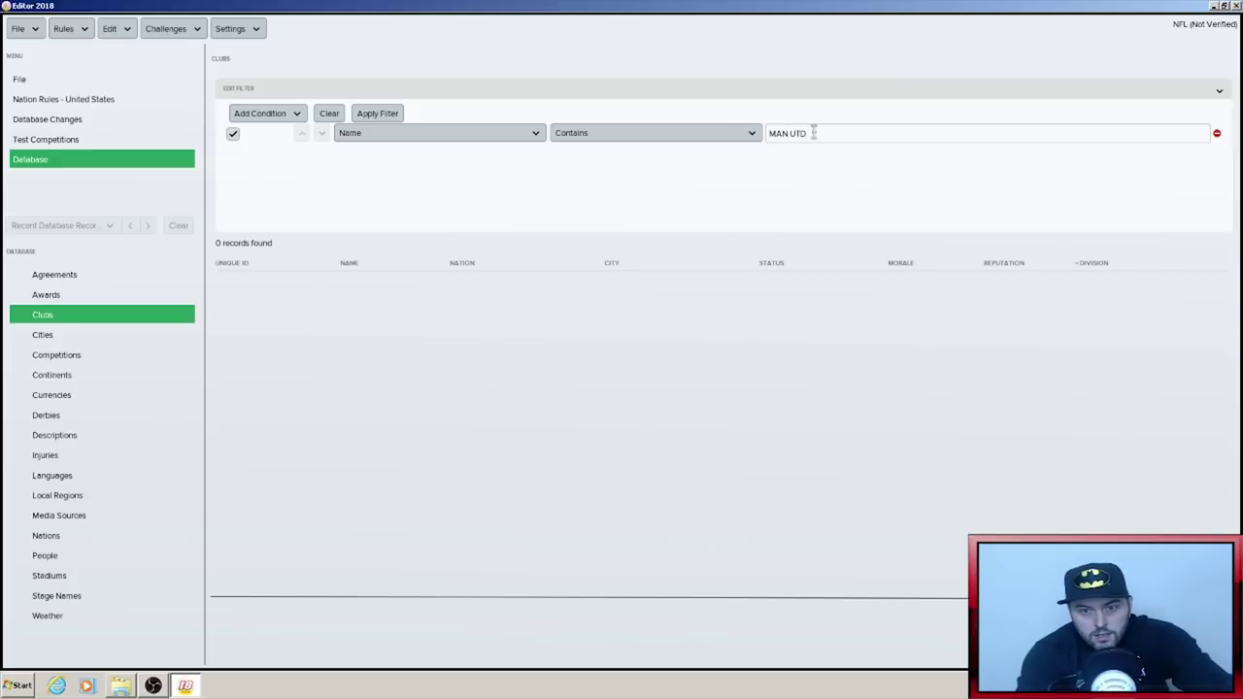
key("Return")
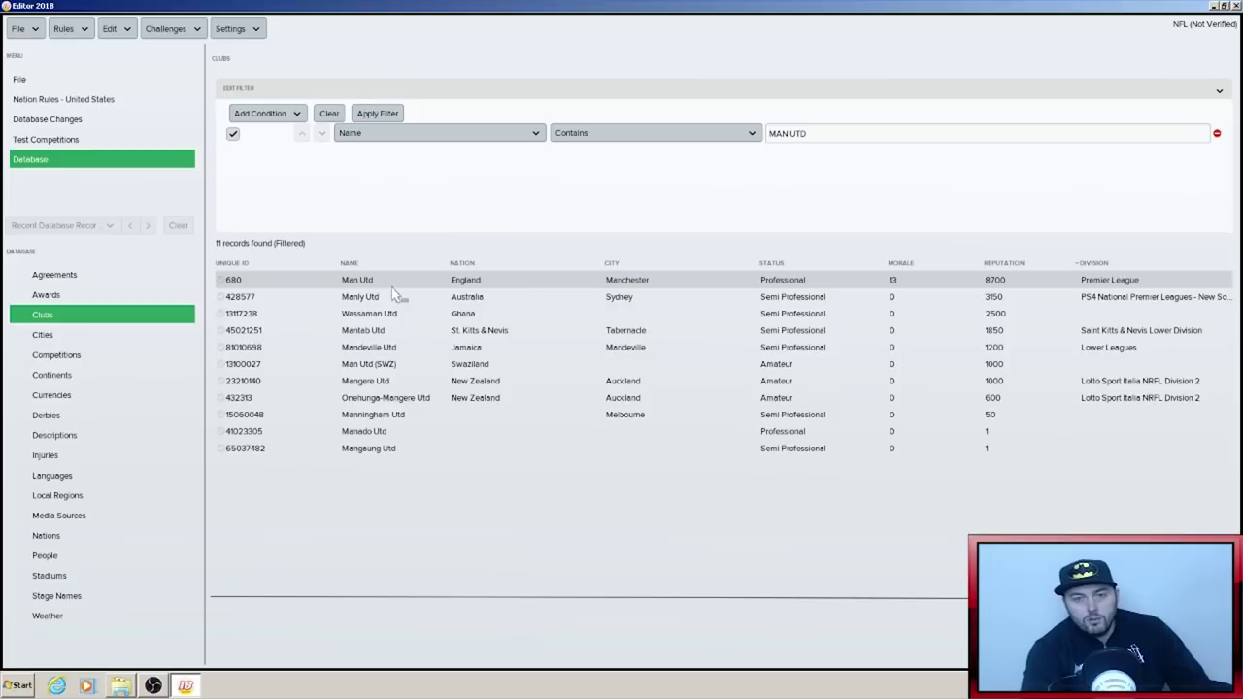
- Empty the name condition's text and reapply the filter to list clubs without a name restriction
key("BackSpace")
key("BackSpace")
key("BackSpace")
key("BackSpace")
key("BackSpace")
key("BackSpace")
key("BackSpace")
key("Return")
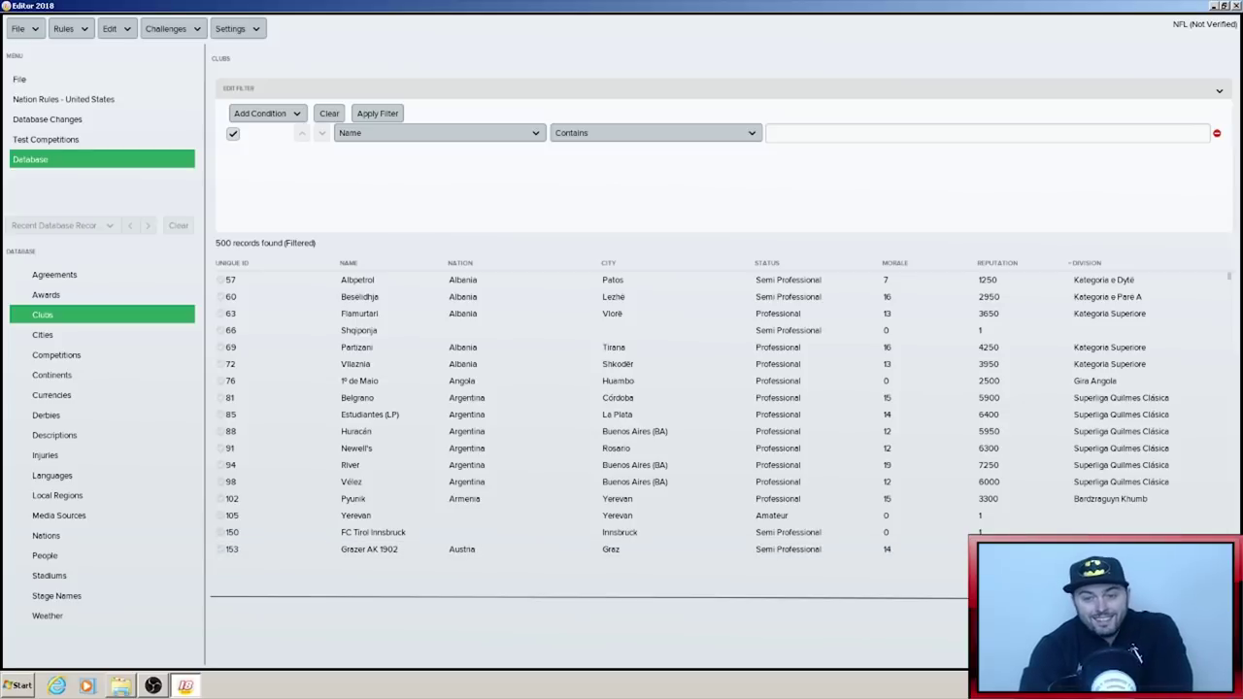
- Create a new club record and name it "Frankenstein Football Club"
key("ctrl+n")
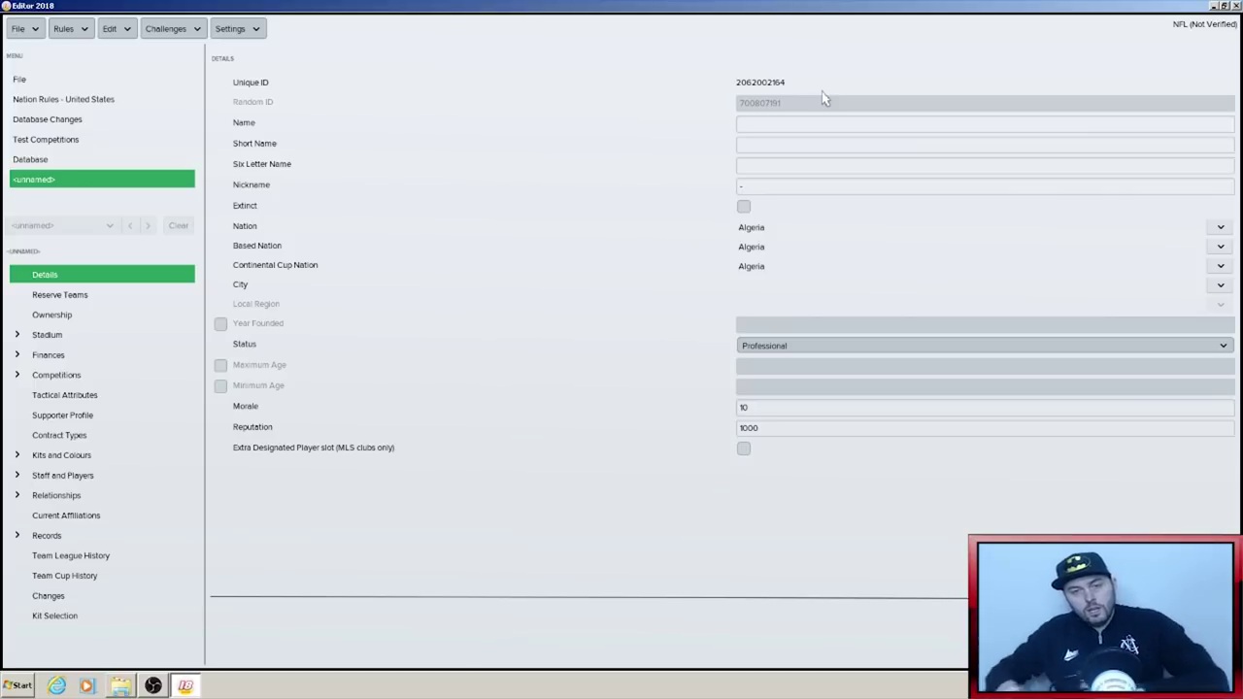
left_click(777, 121)
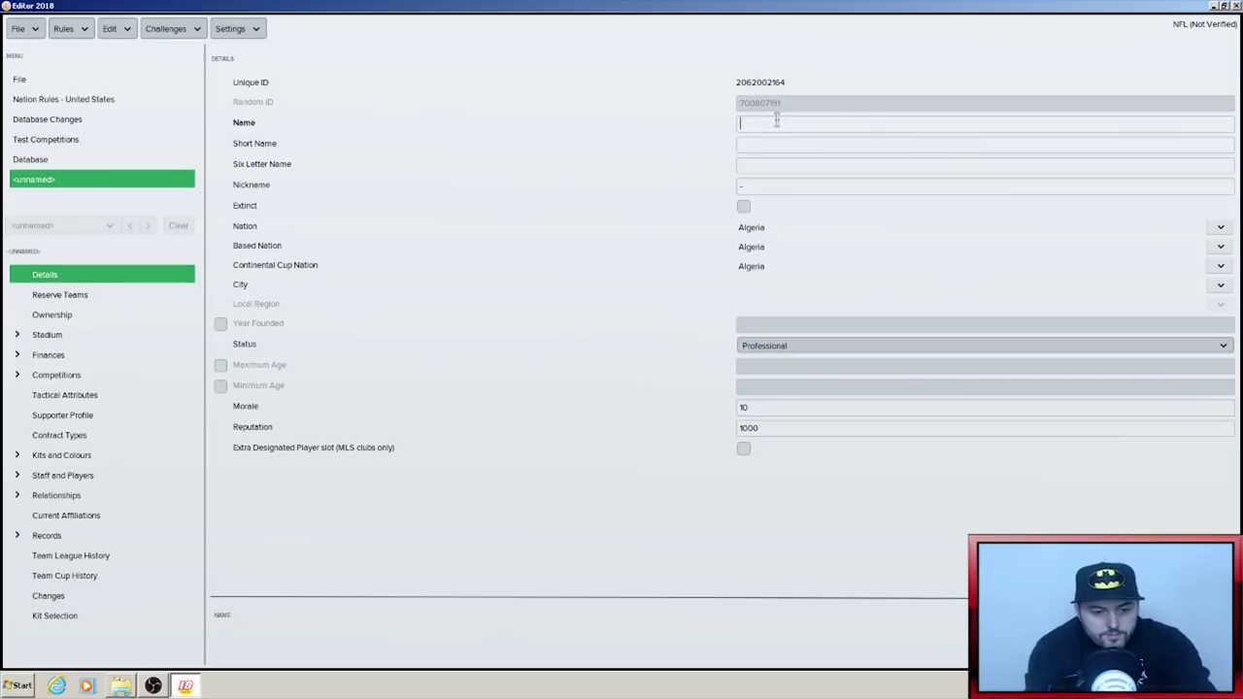
type("Fra")
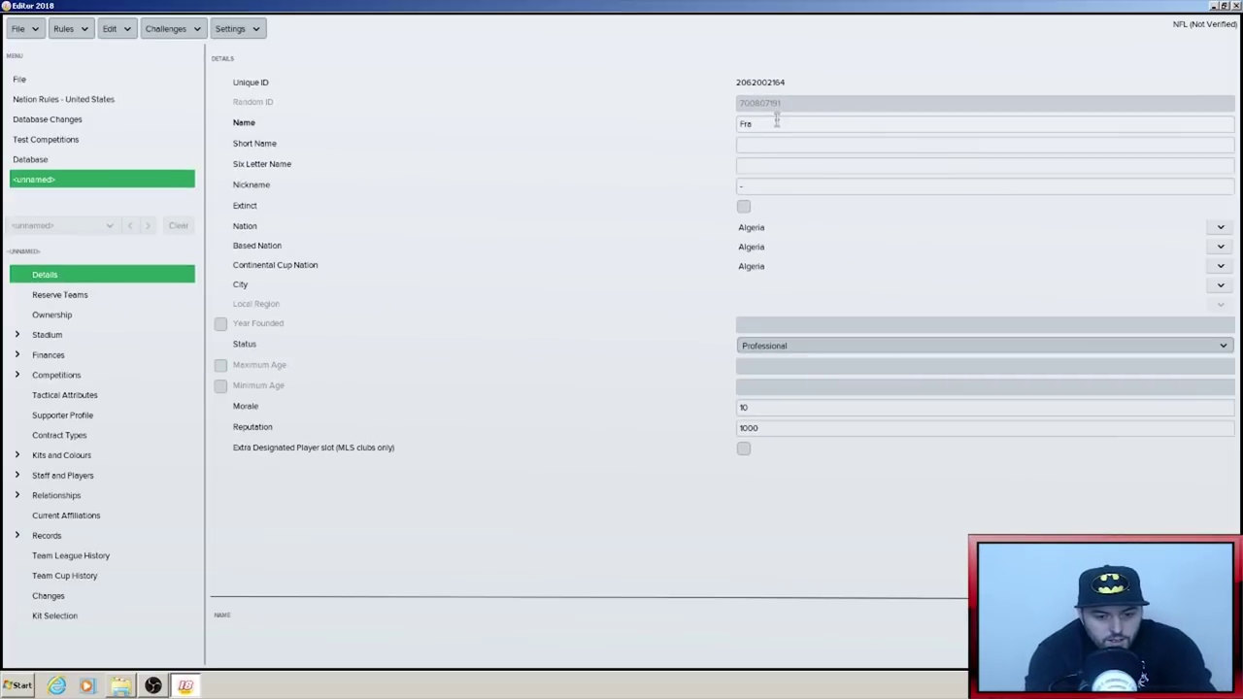
type("nkenstein")
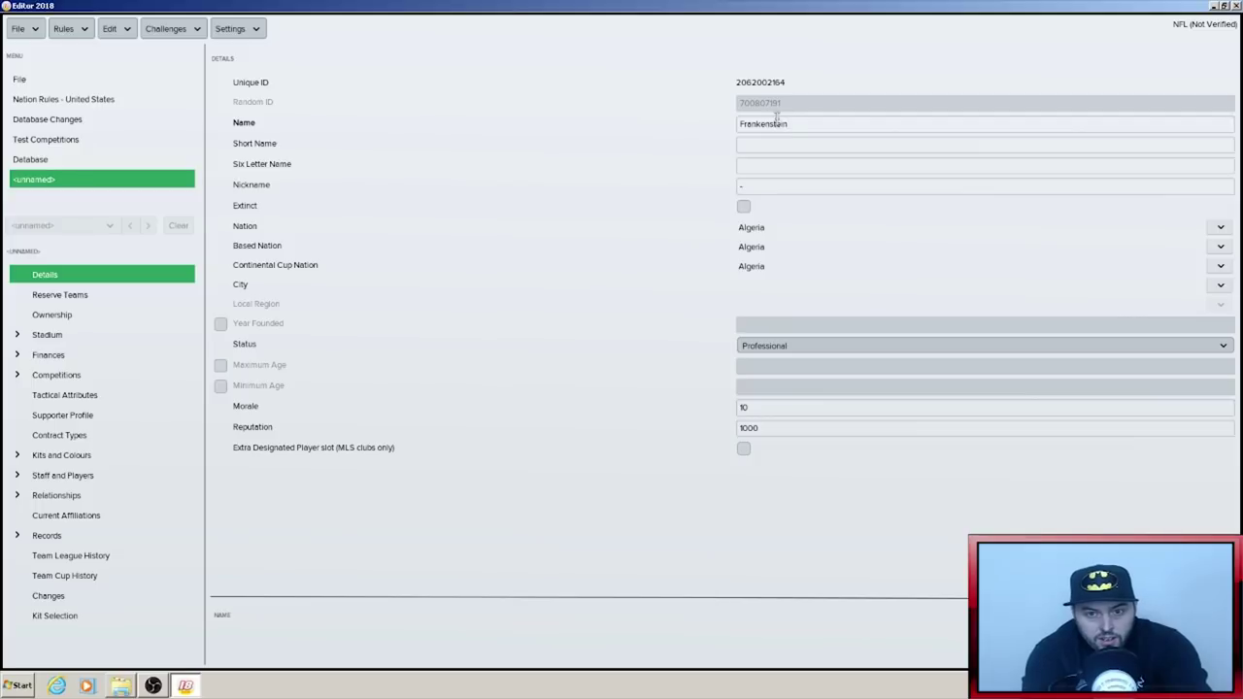
type(" Football")
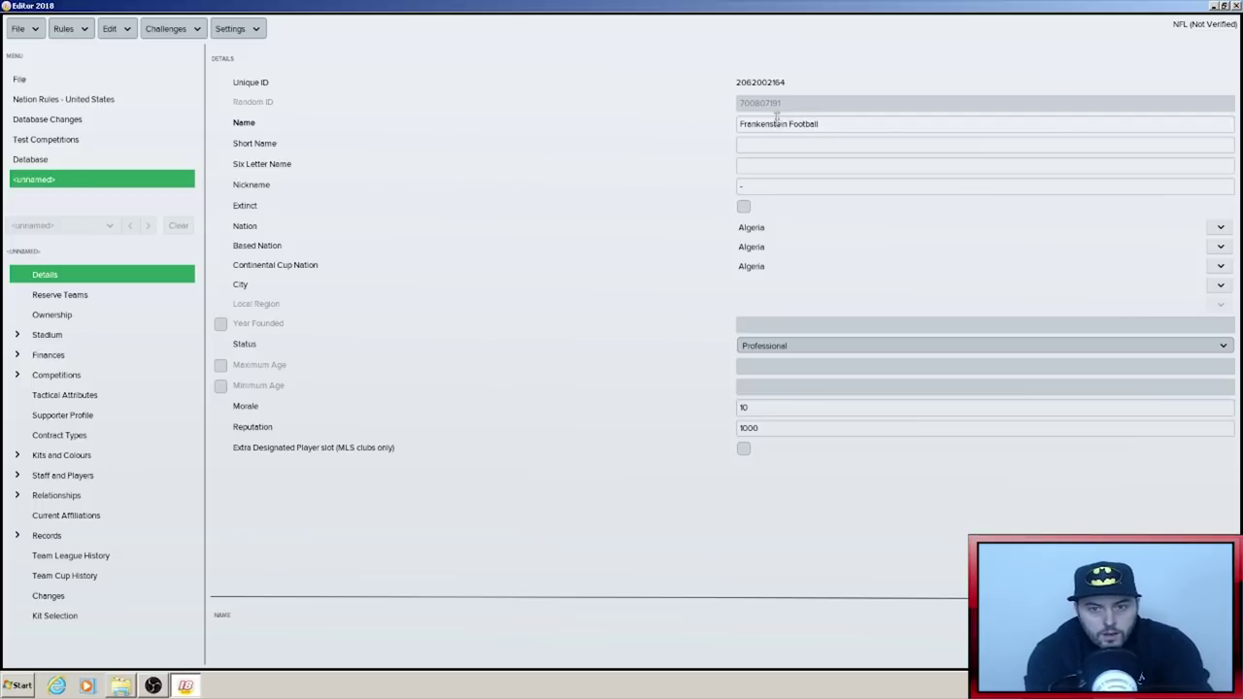
type(" Club")
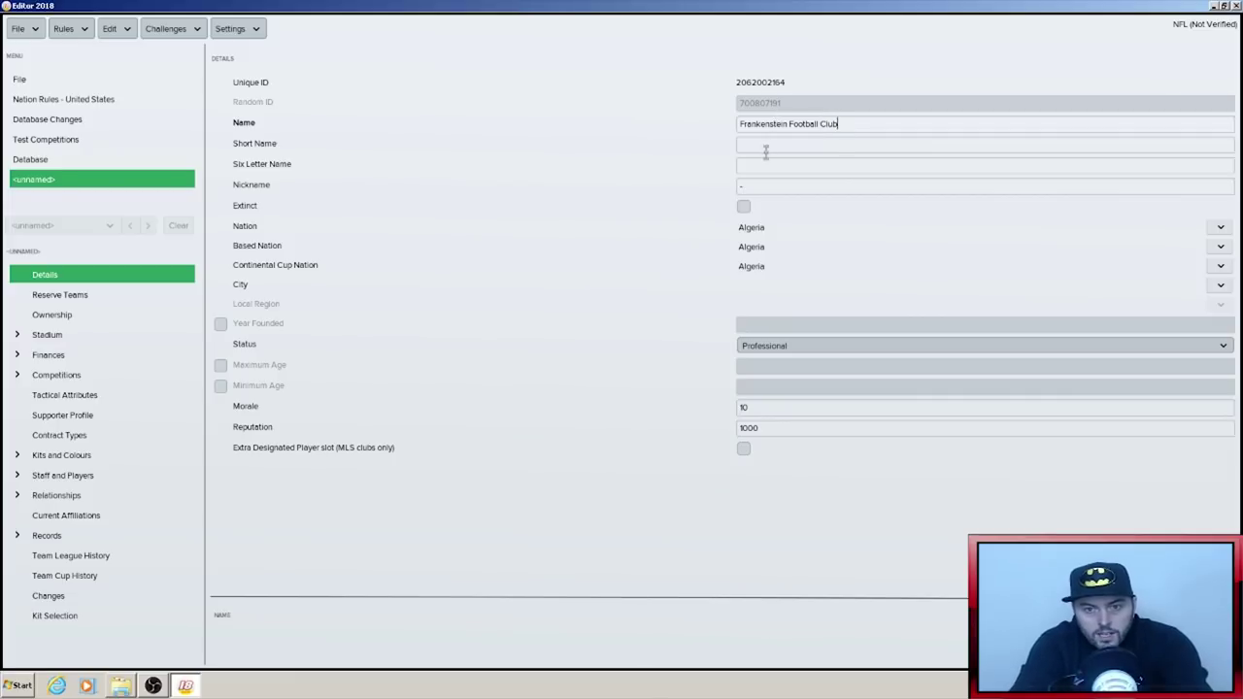
key("Tab")
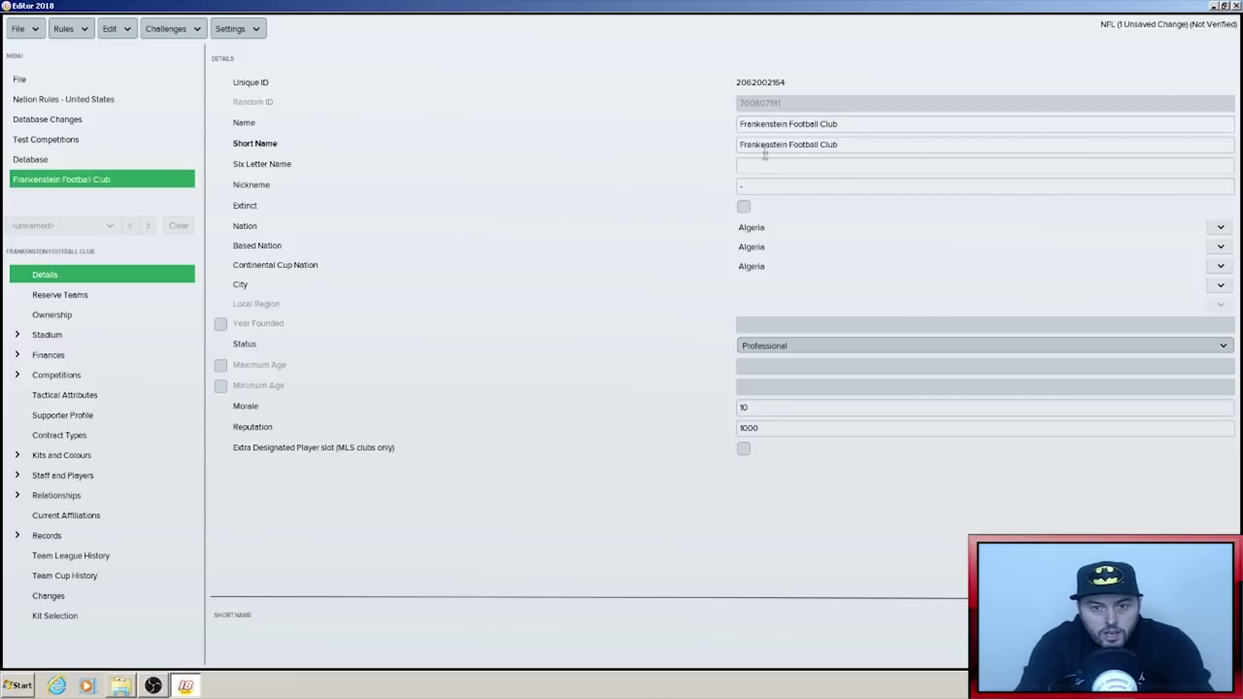
- Shorten the club's short name to "Frankenstein FC"
key("BackSpace")
key("BackSpace")
key("BackSpace")
key("BackSpace")
key("BackSpace")
key("BackSpace")
key("BackSpace")
key("BackSpace")
key("BackSpace")
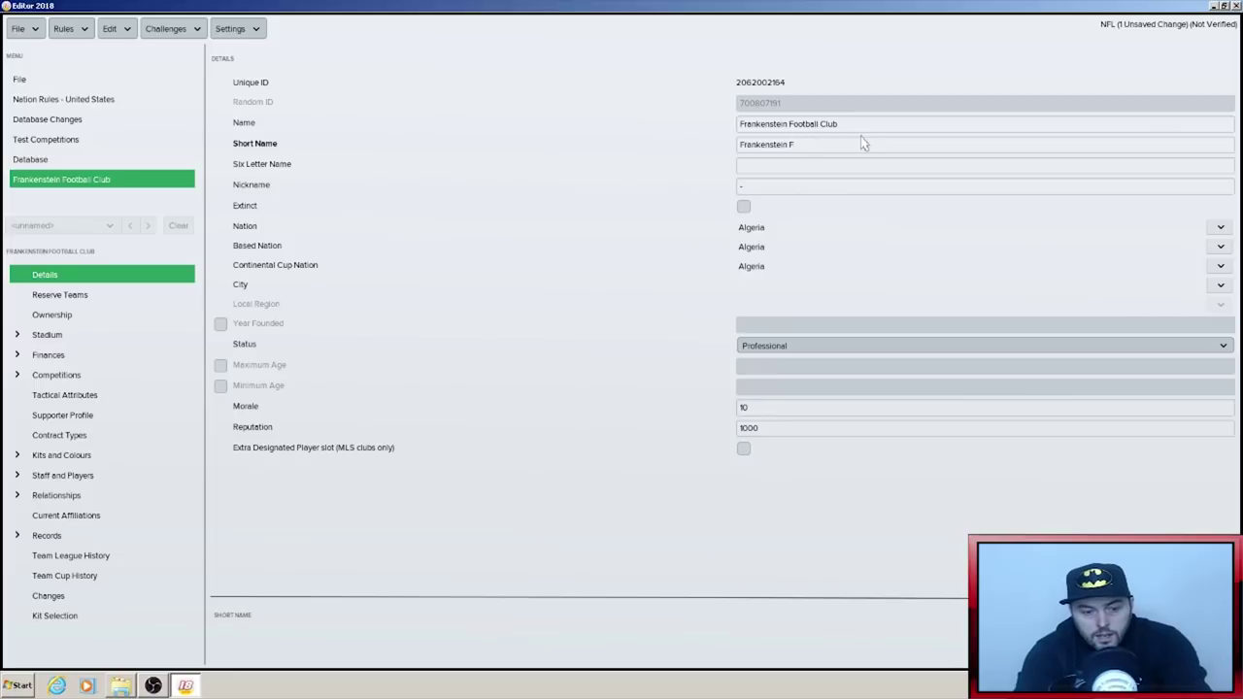
type("C")
- Set the club's six letter name to "FFC" and its nickname to "The Horrors"
left_click(775, 169)
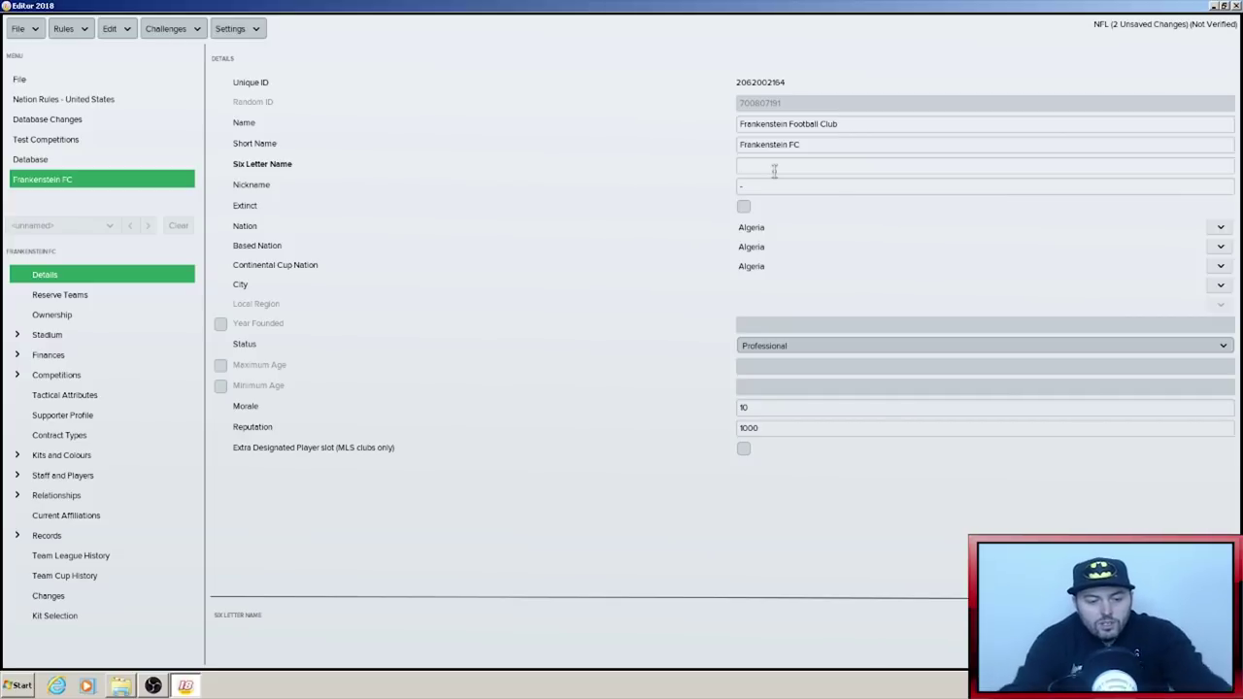
type("FFC")
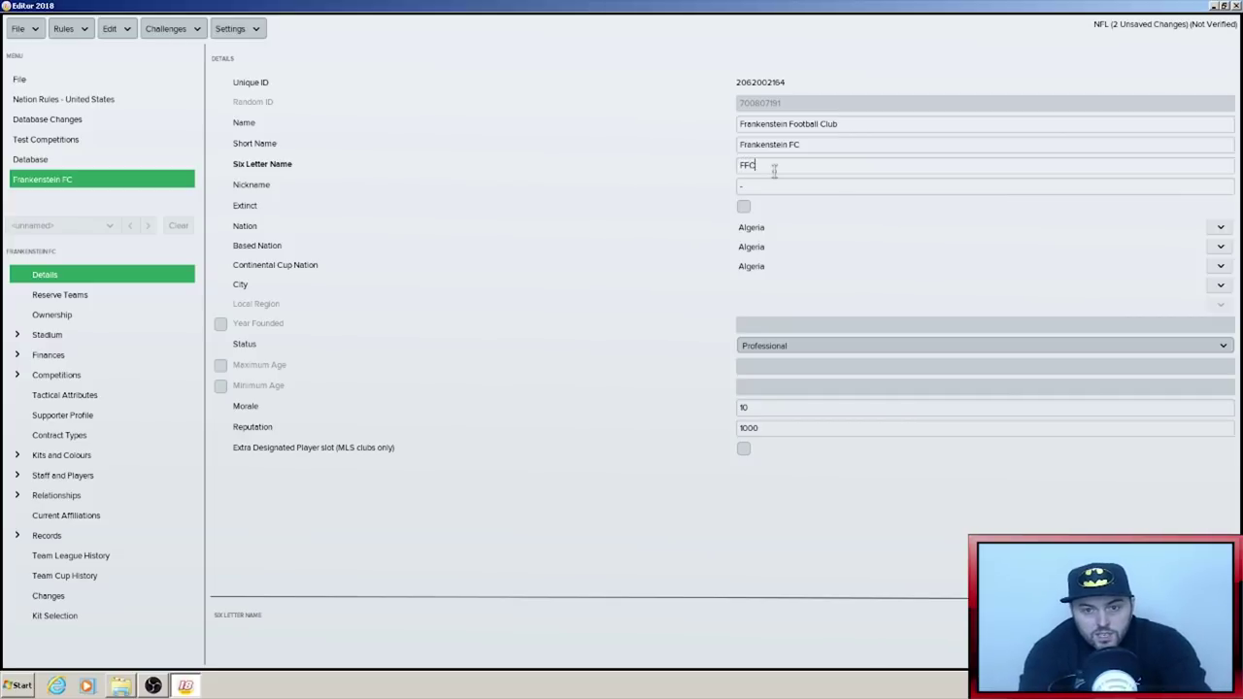
left_click(771, 183)
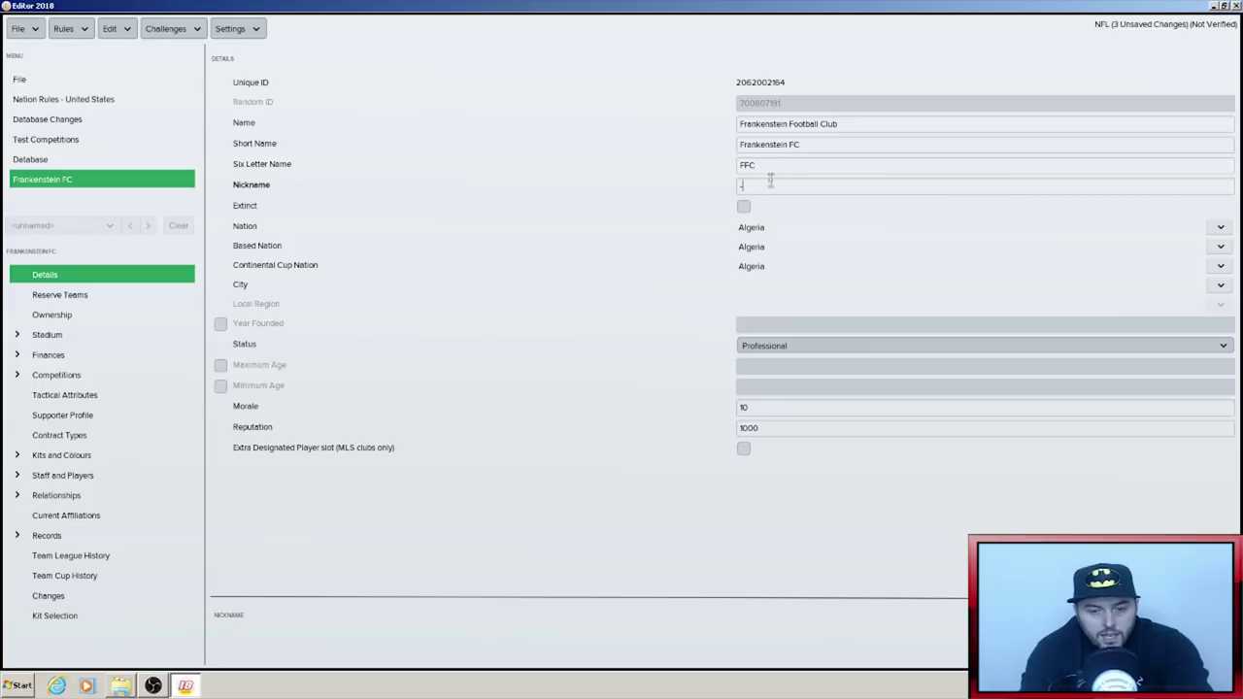
type("The")
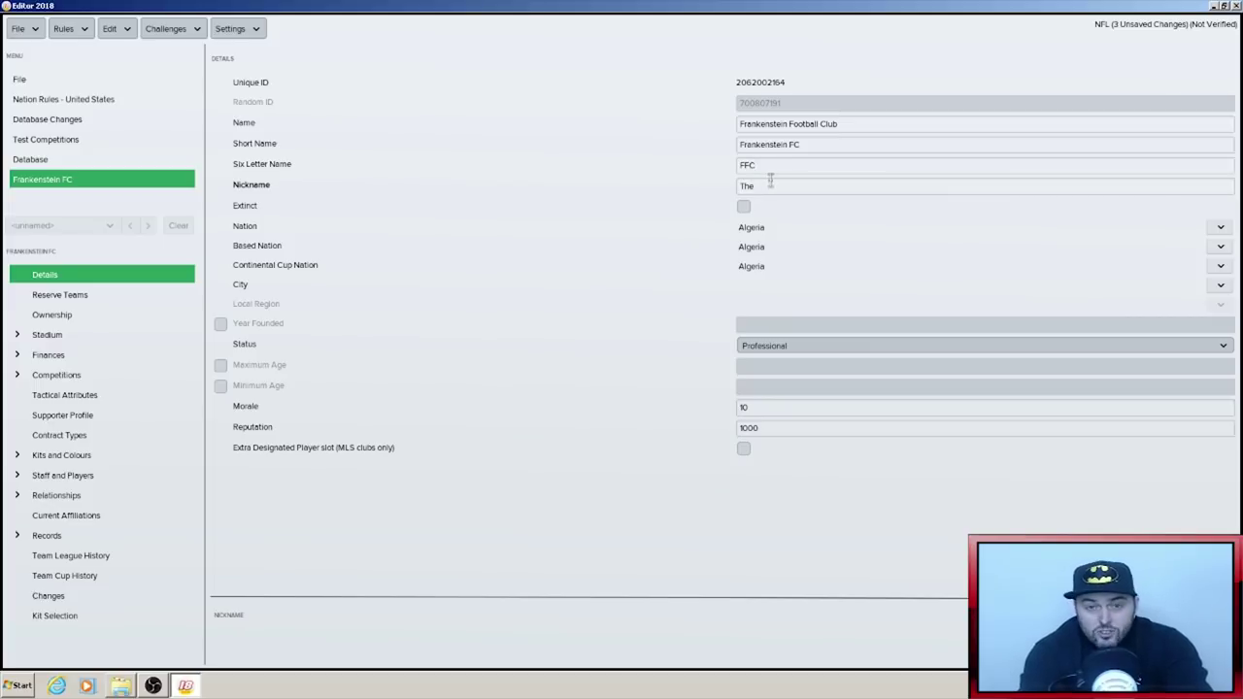
type(" Hors")
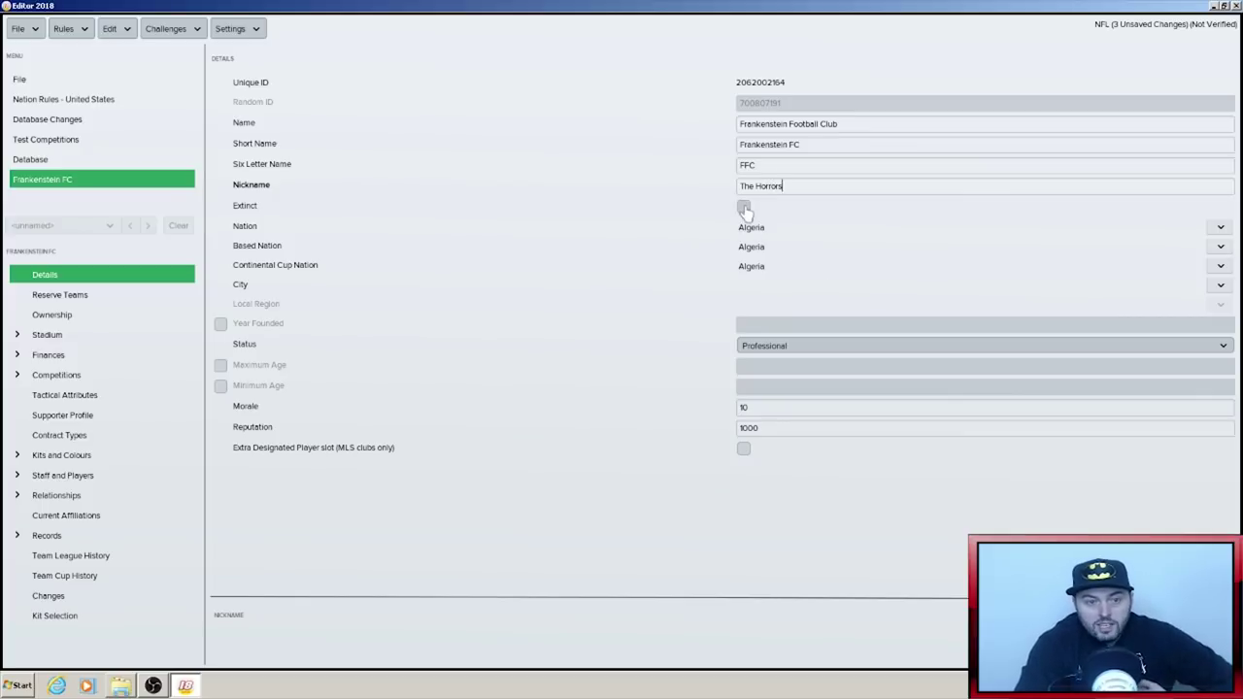
- Set the club's nation to England by searching nations with a name containing "eng"
left_click(1219, 227)
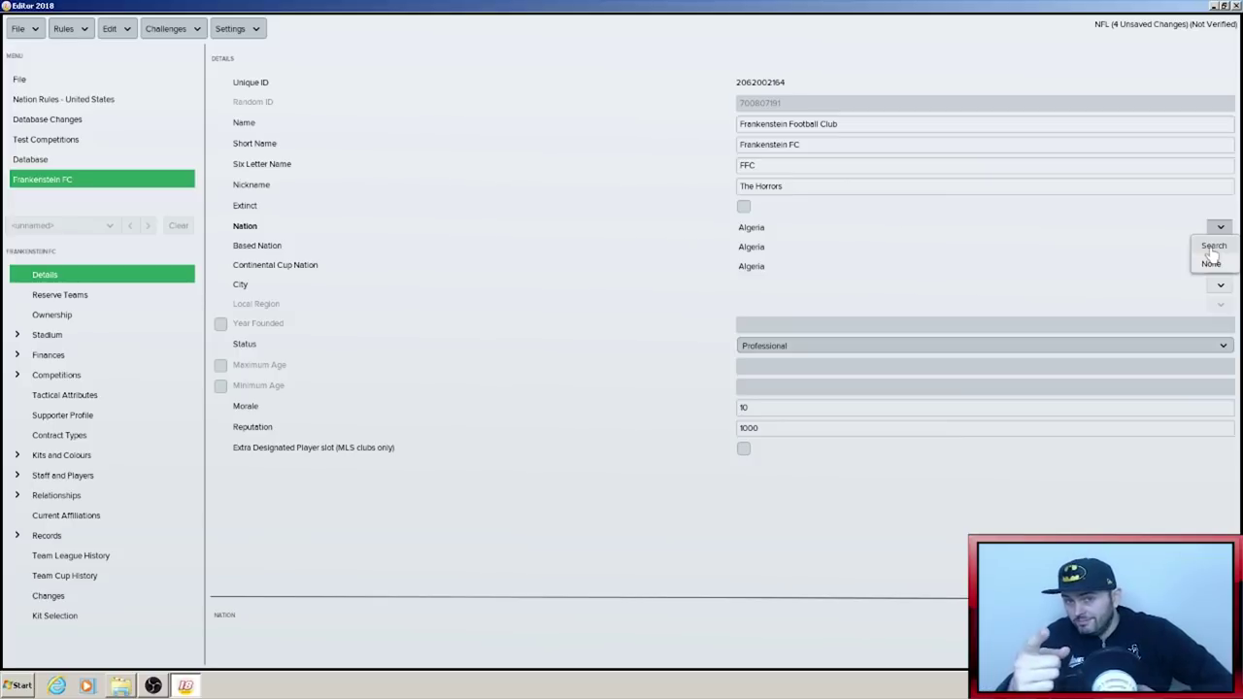
left_click(1212, 249)
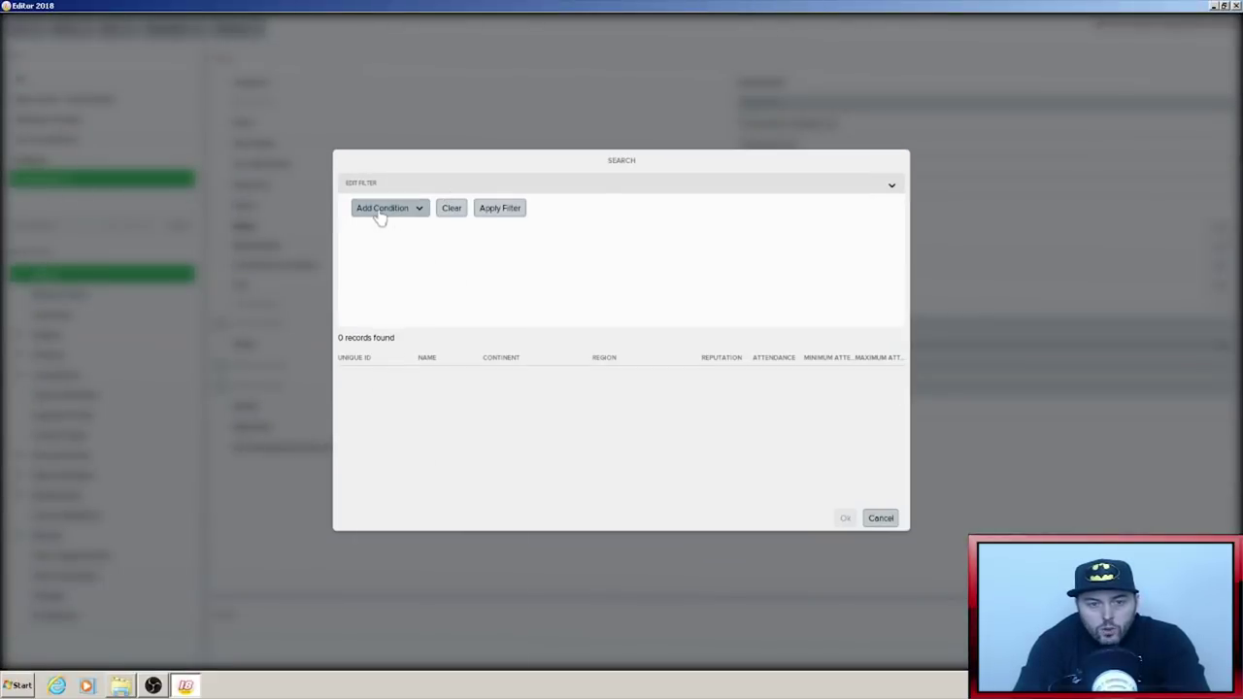
left_click(379, 212)
left_click(375, 245)
left_click(688, 227)
type("eng")
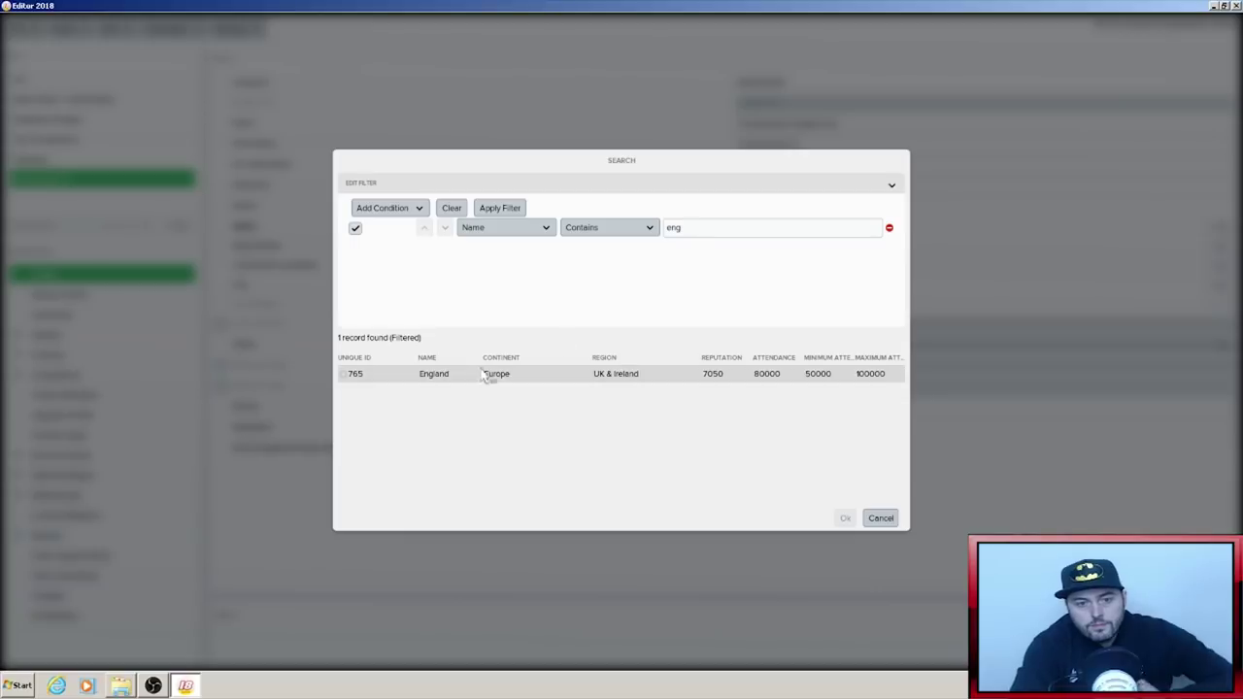
double_click(452, 377)
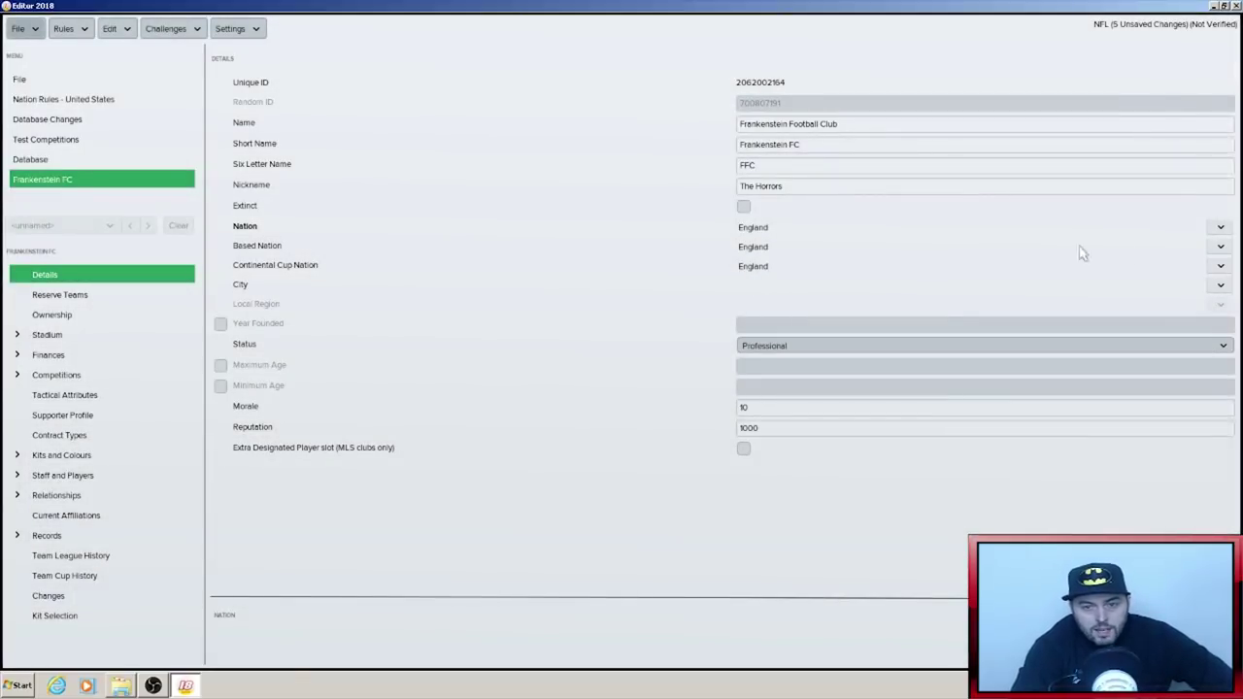
- Set the club's city to Manchester in England by searching cities with a name containing "manchester"
left_click(1221, 285)
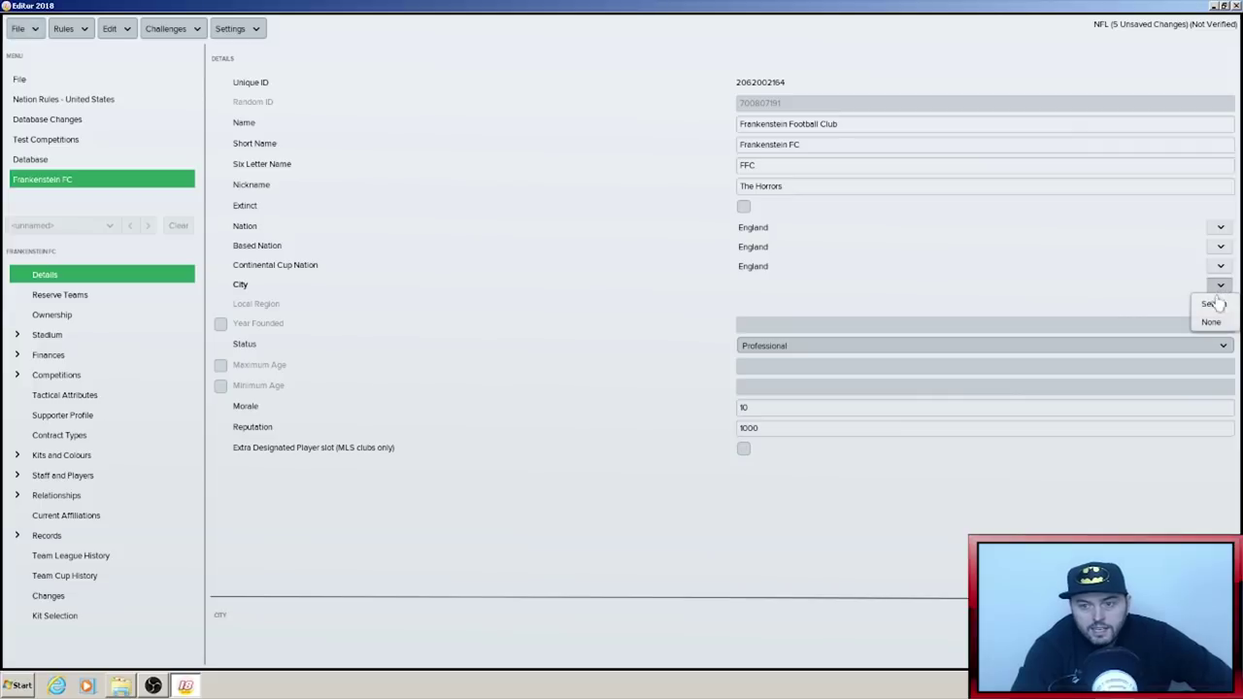
left_click(1214, 304)
left_click(396, 214)
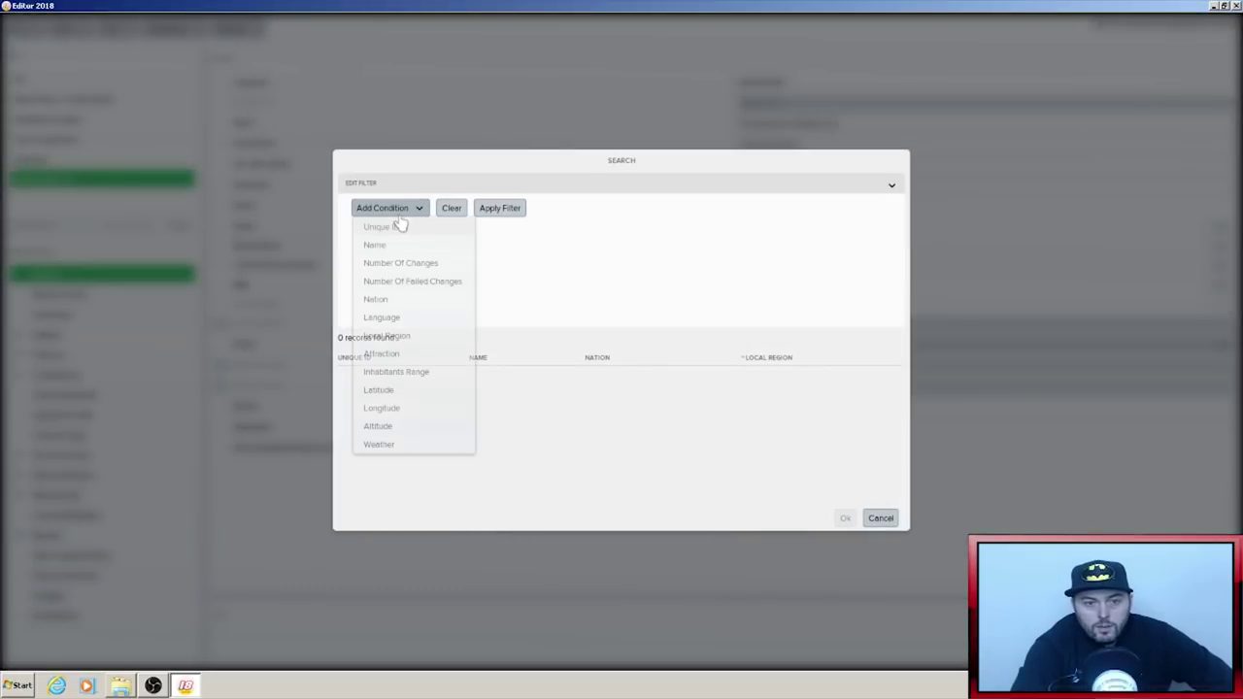
left_click(396, 248)
type("manchester")
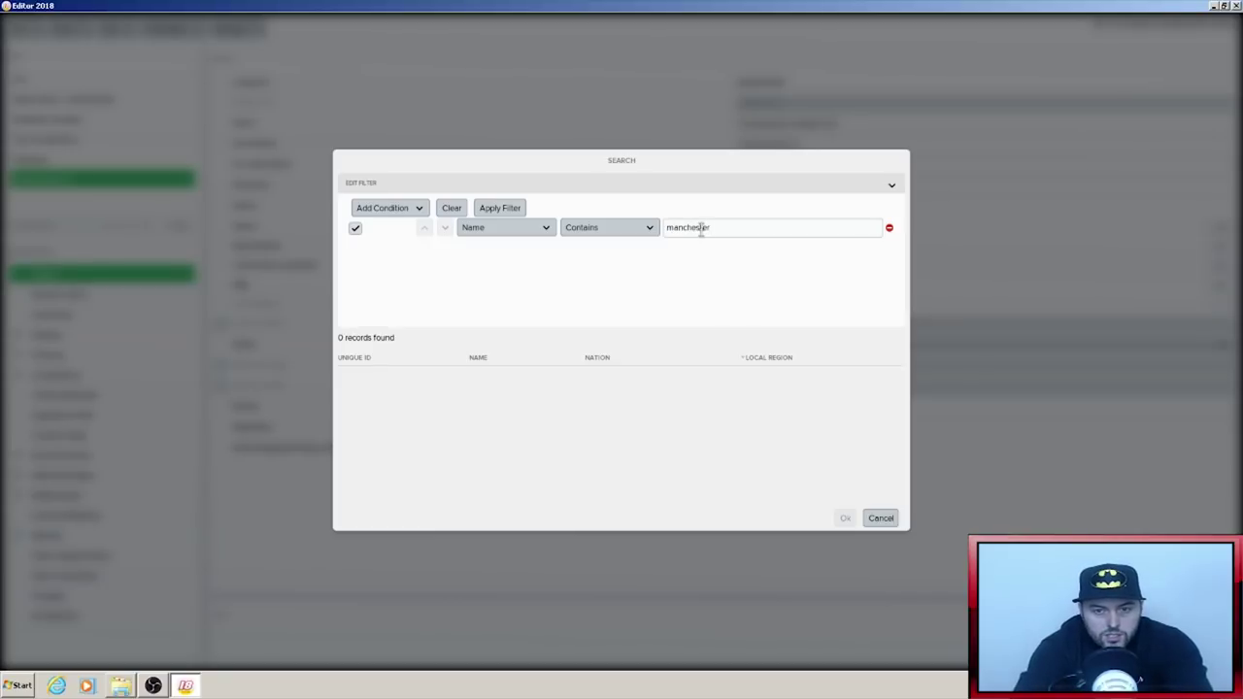
key("Return")
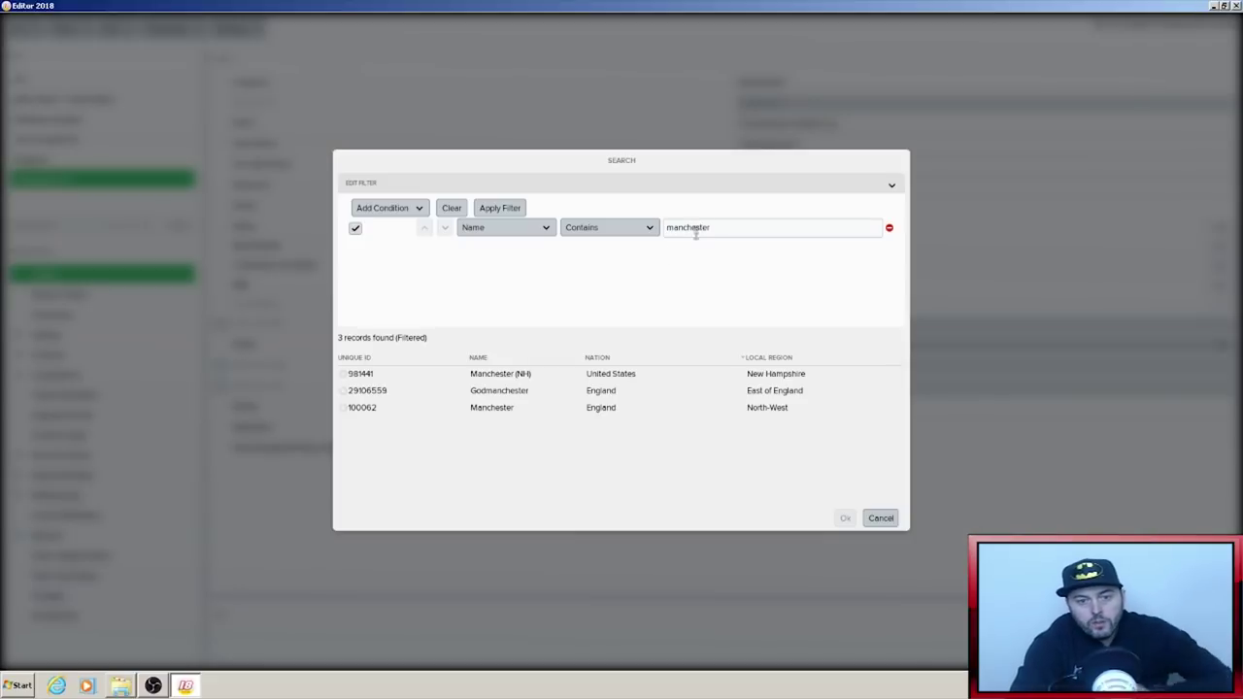
double_click(501, 408)
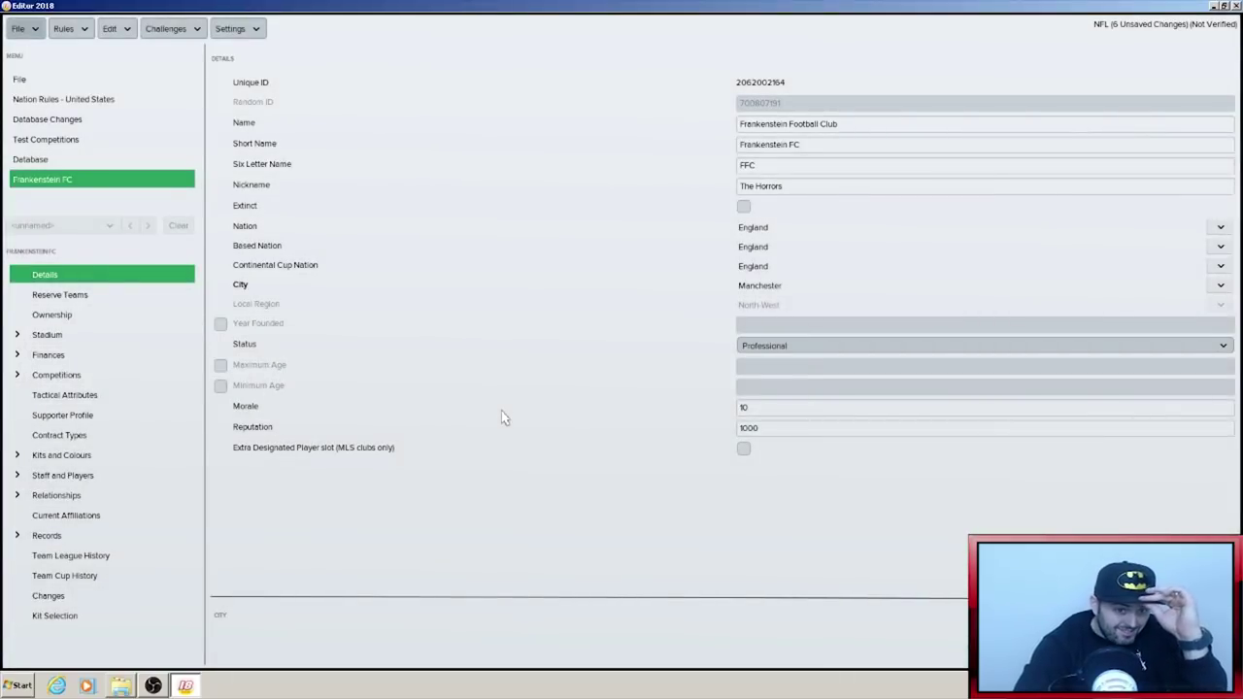
- Enable the club's founding year and set it to 2014, and set the morale to 20
left_click(220, 323)
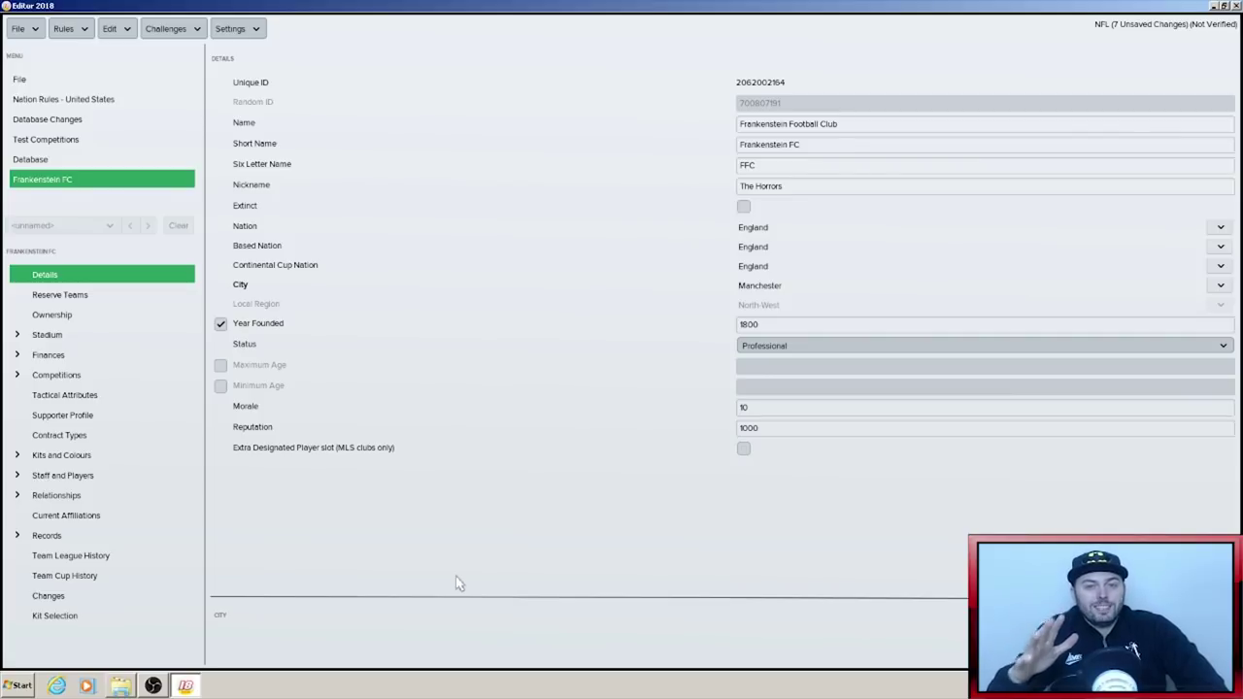
key("Tab")
type("2014")
left_click(783, 415)
key("BackSpace")
key("BackSpace")
type("20")
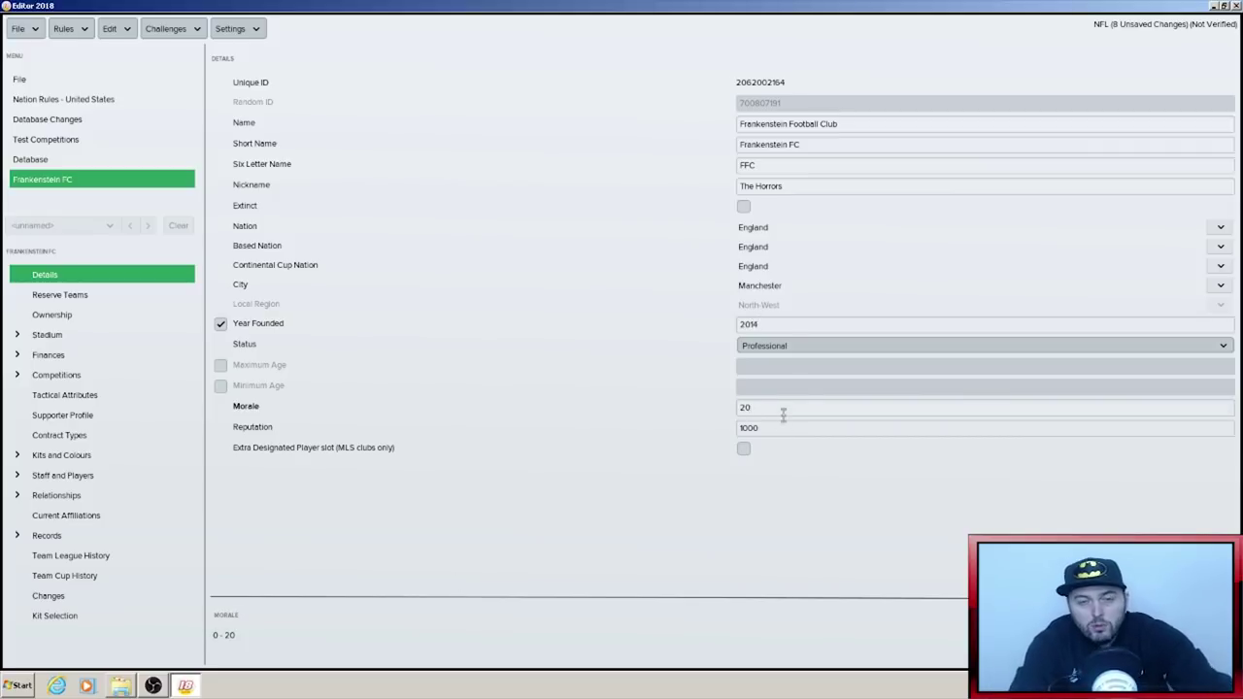
- Replace the default reputation of the new club with a new value
left_click(791, 429)
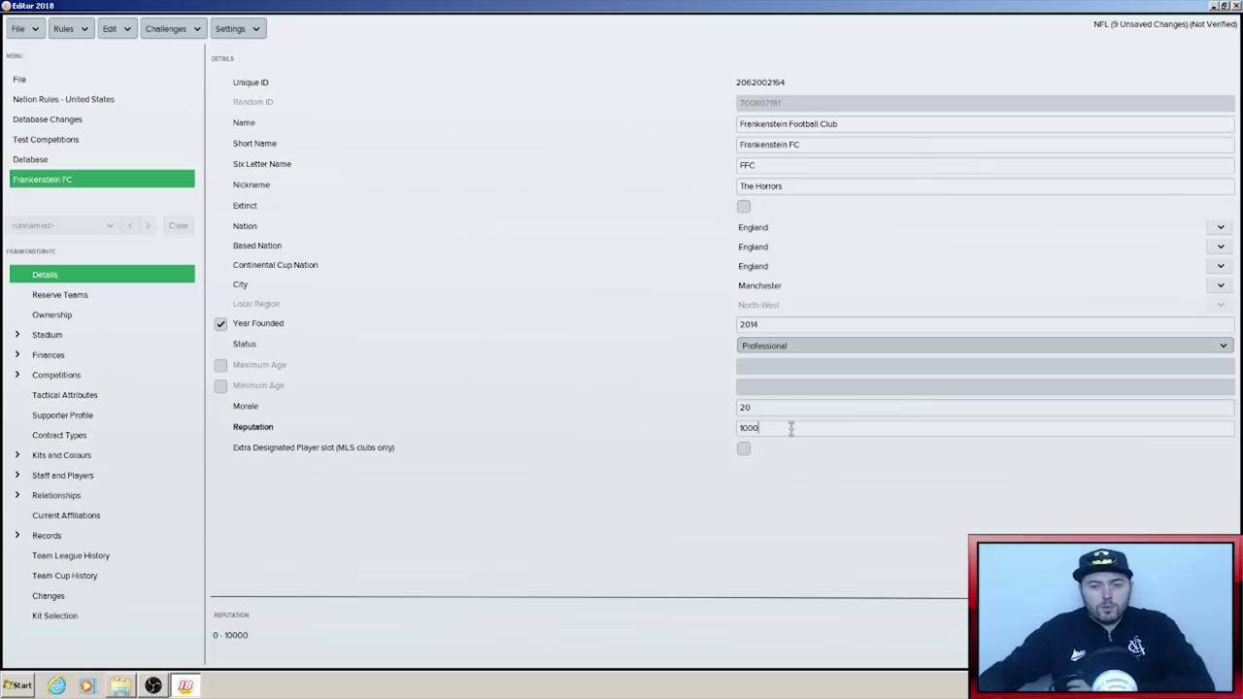
key("BackSpace")
key("BackSpace")
key("BackSpace")
type("7")
type("5")
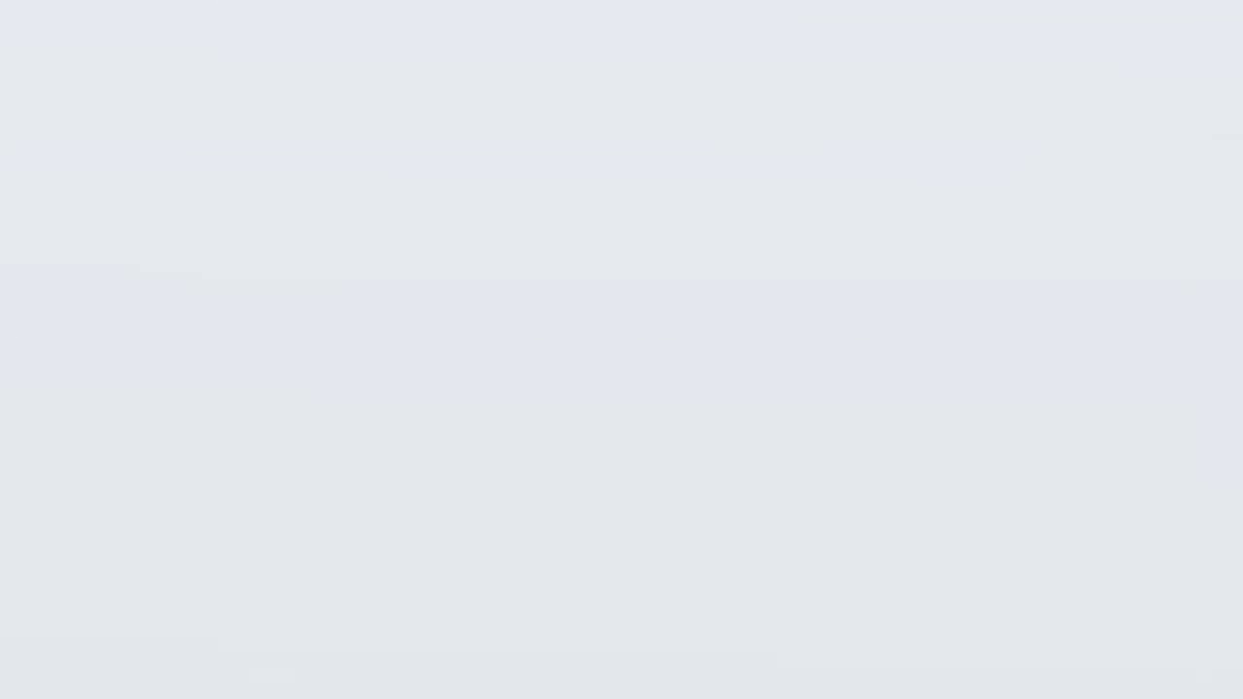
- Choose Chairman as the chairman title in the club's ownership settings
left_click(63, 317)
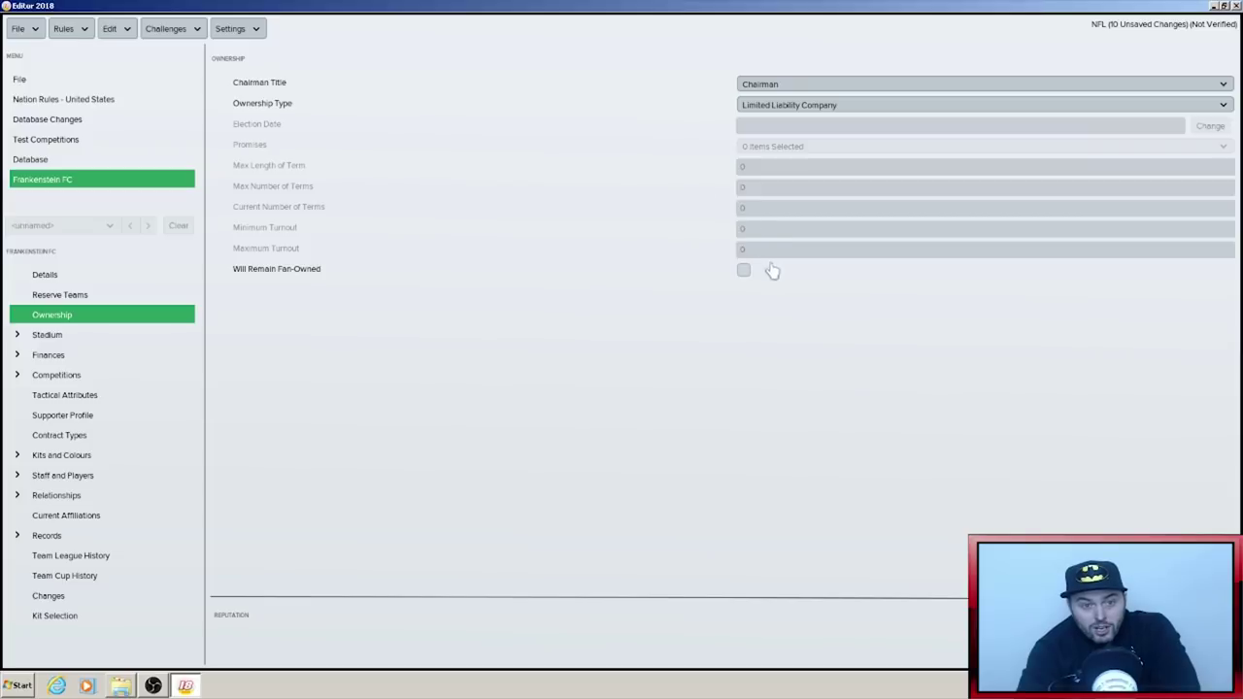
left_click(795, 86)
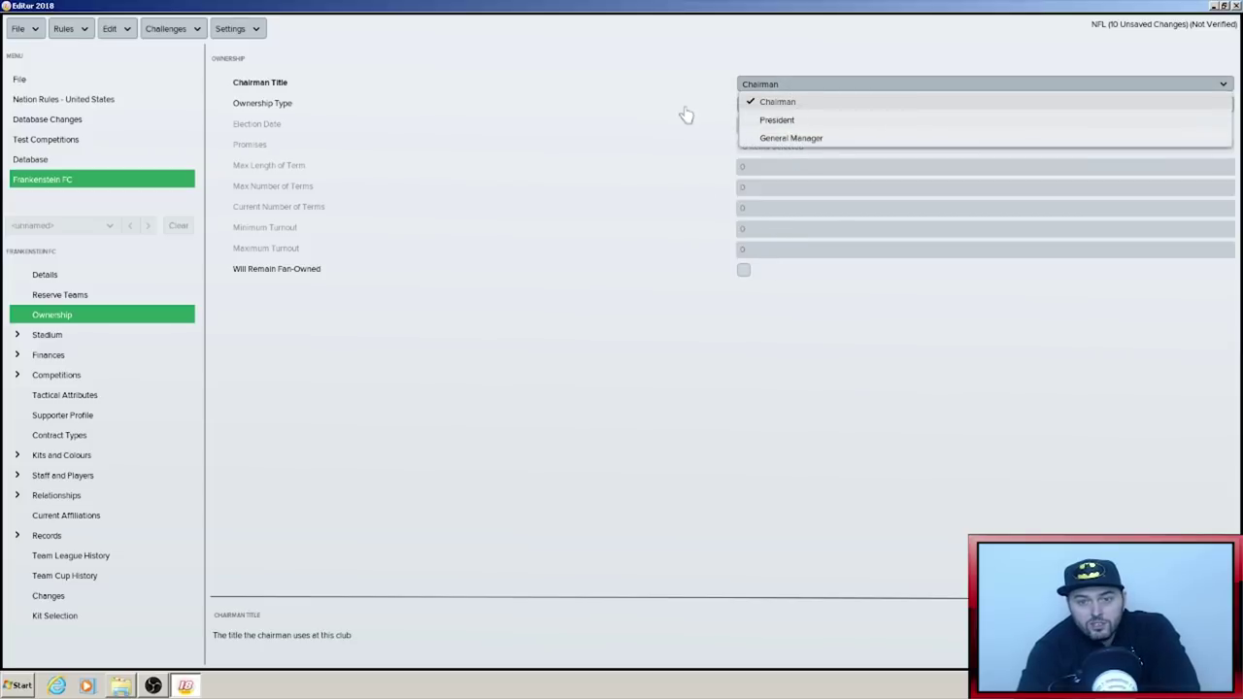
left_click(764, 103)
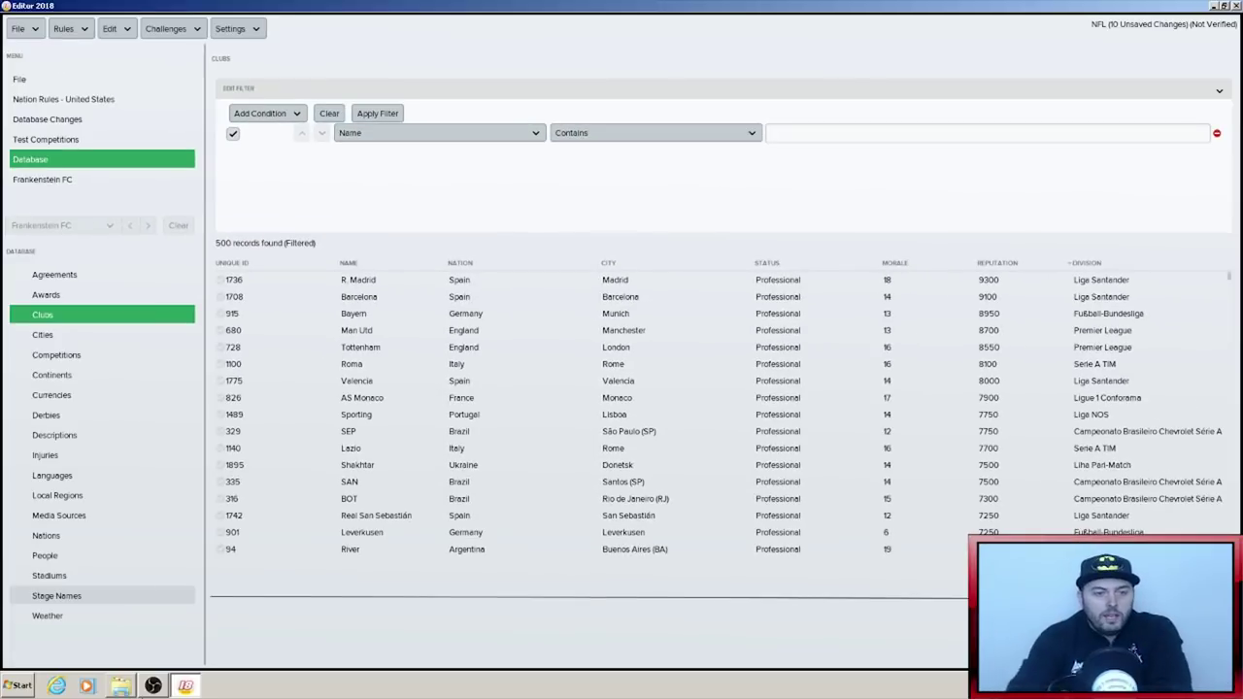
- Create a new stadium record named Horror Park and set its city to Manchester
left_click(63, 577)
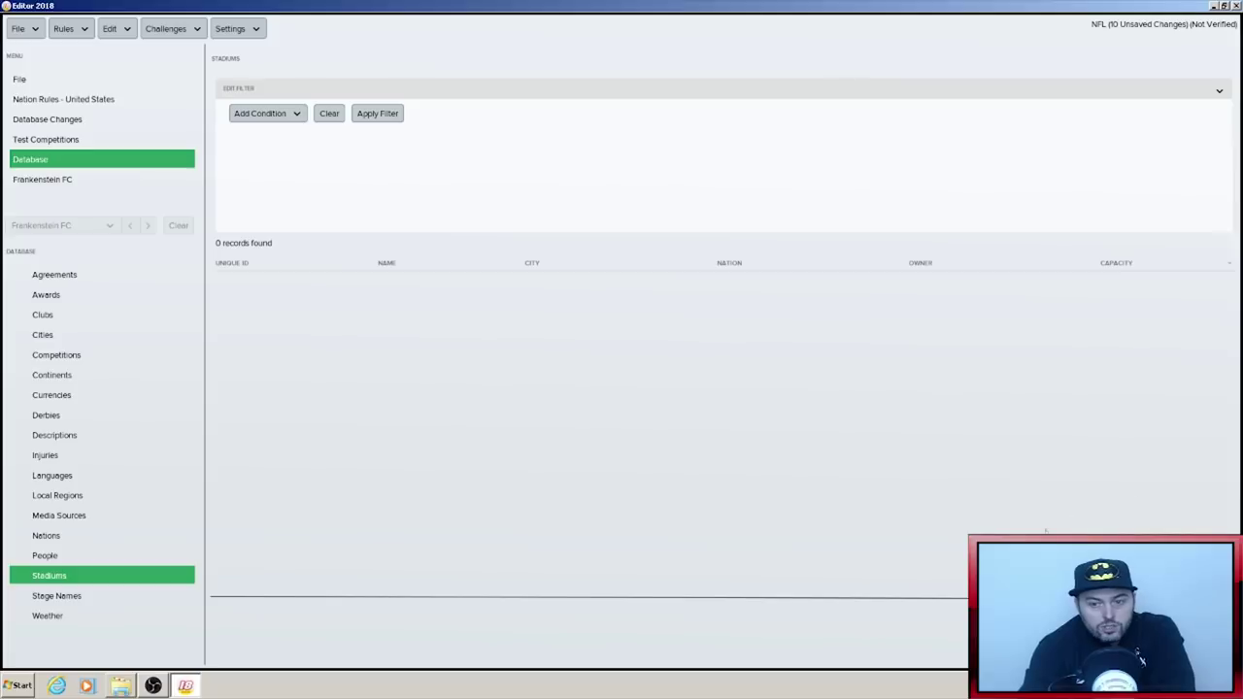
left_click(1195, 612)
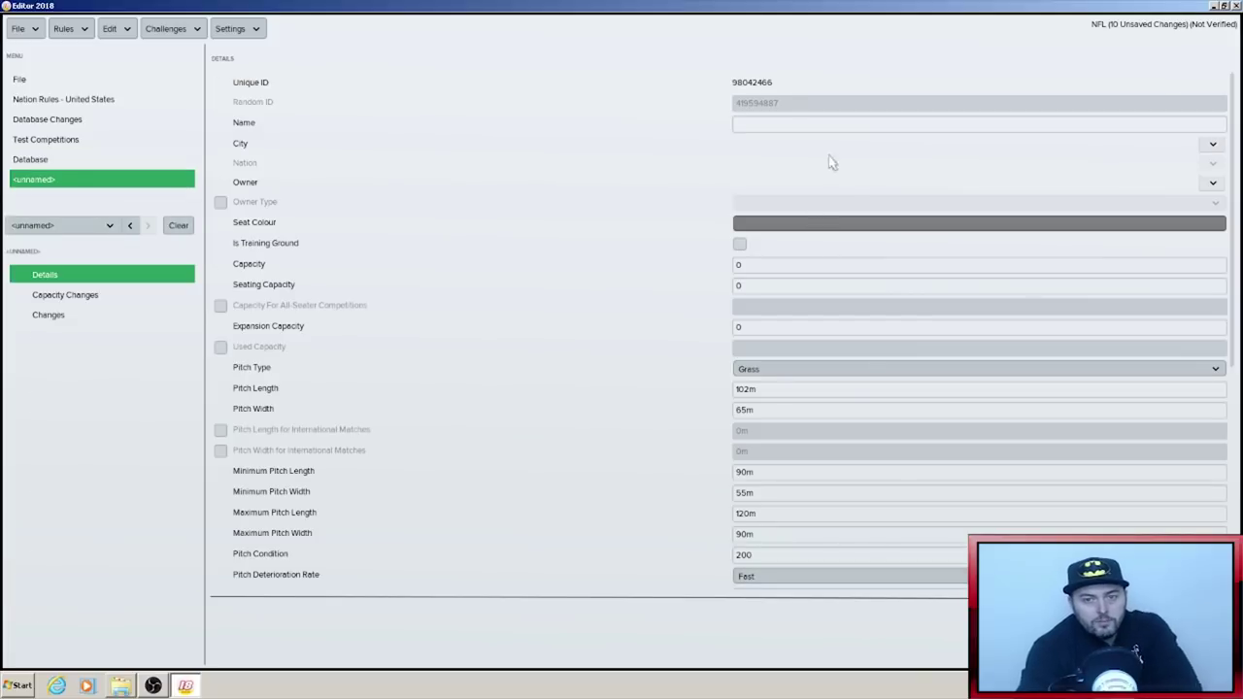
left_click(797, 124)
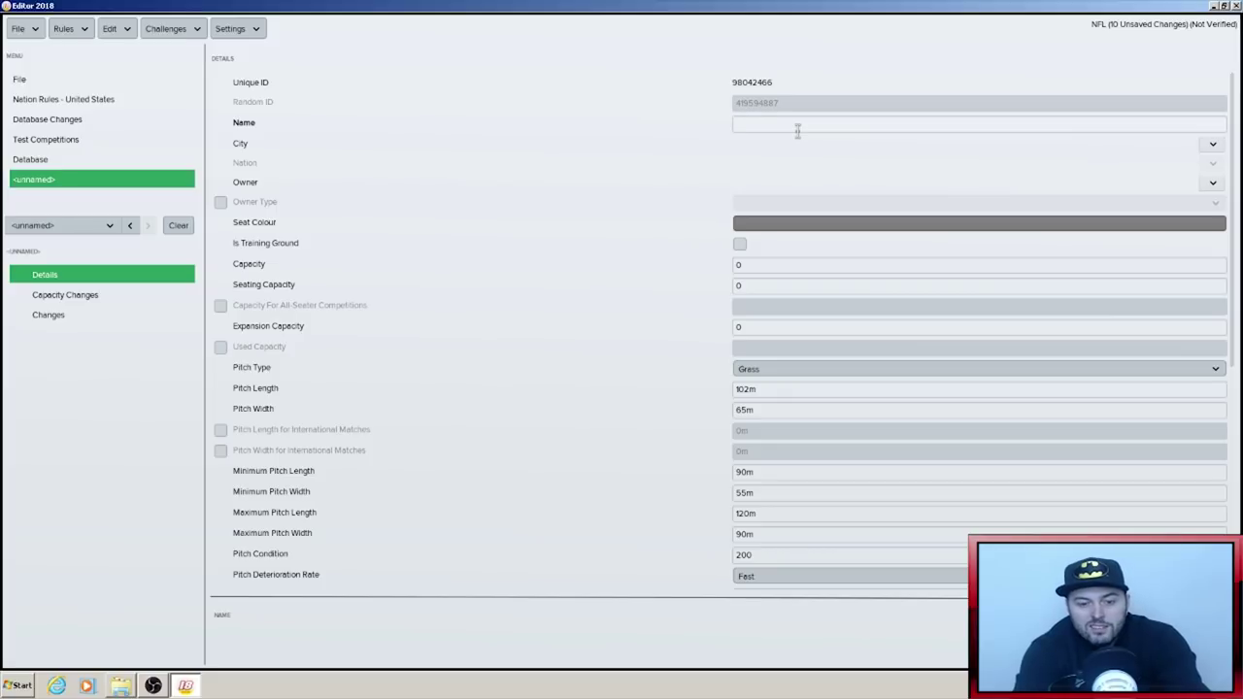
type("Horror")
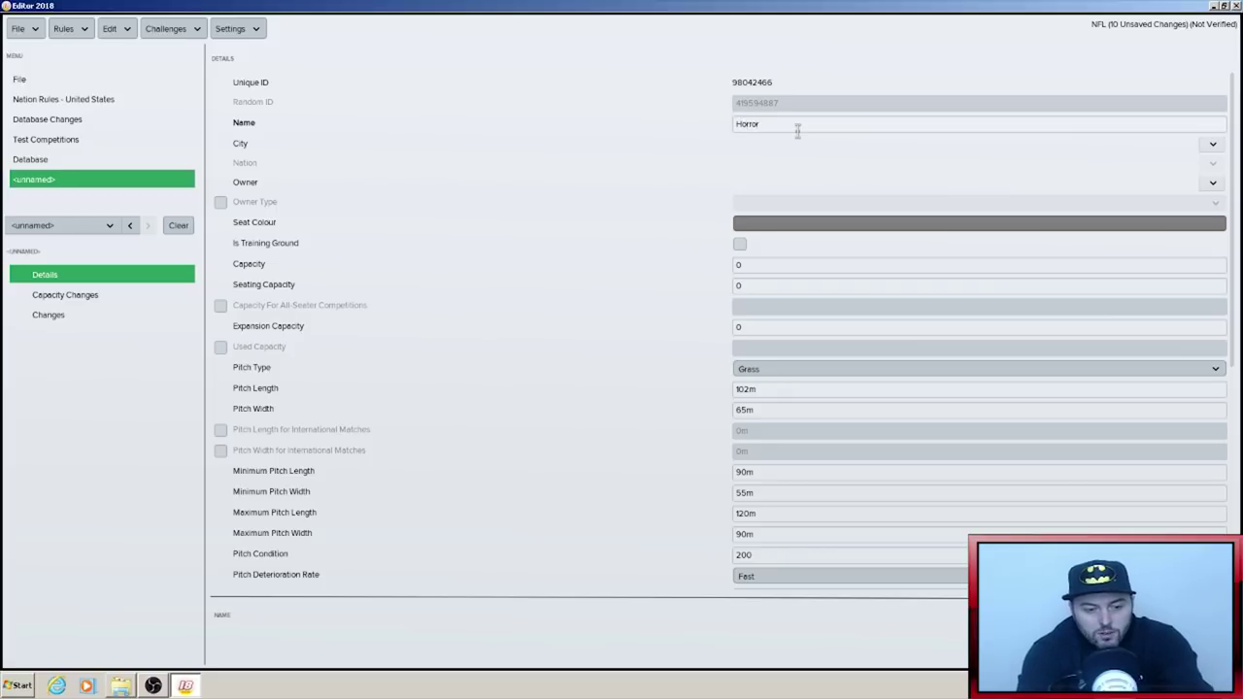
type(" Park")
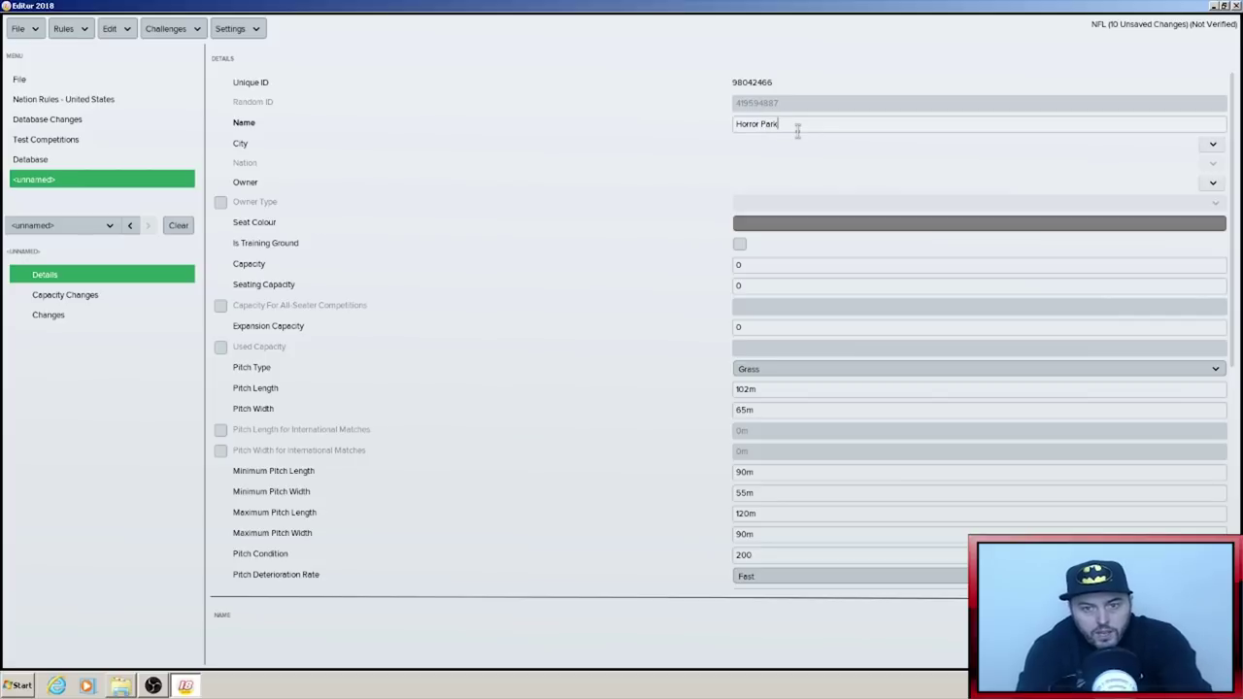
left_click(1213, 143)
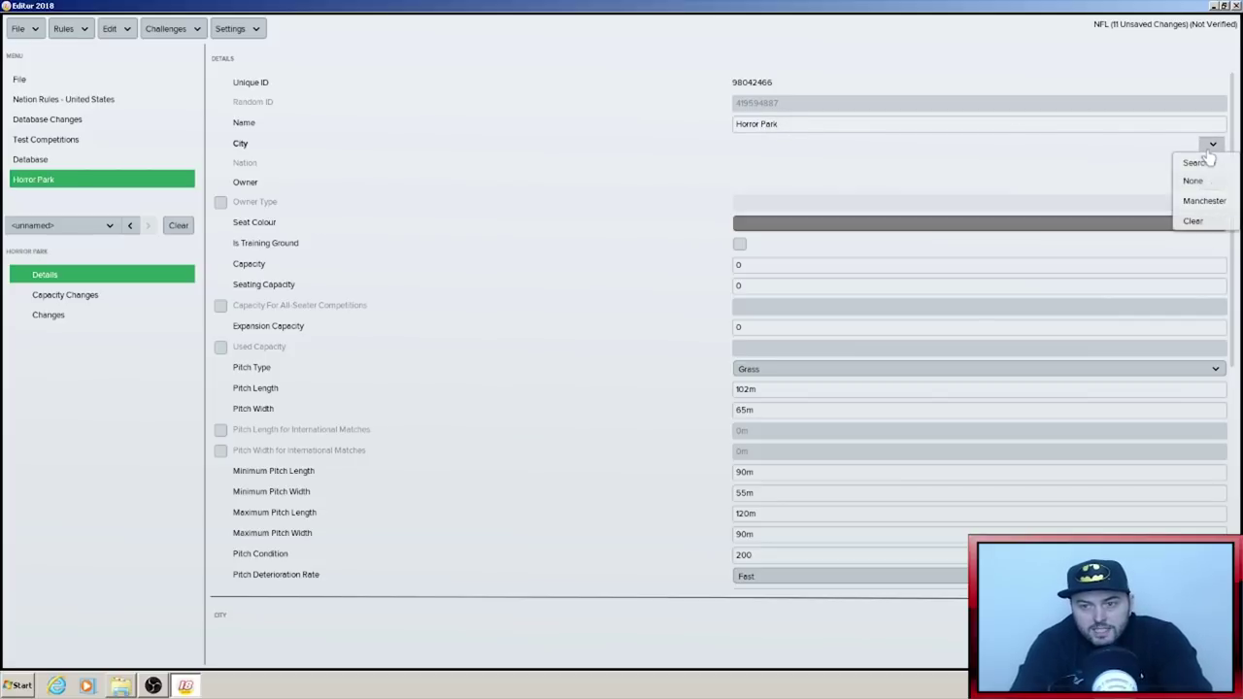
left_click(1202, 200)
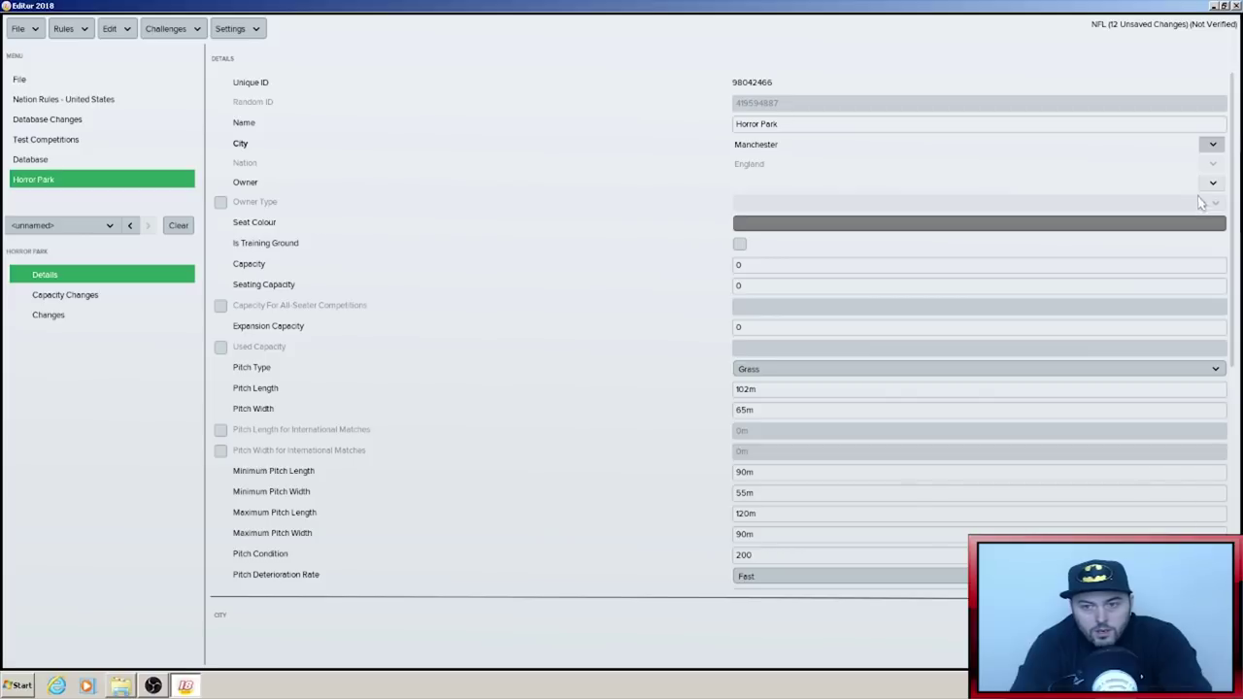
- Set the stadium's owner to Frankenstein FC by searching clubs with a name containing "frank", and enable the Club owner type
left_click(1212, 183)
left_click(1209, 201)
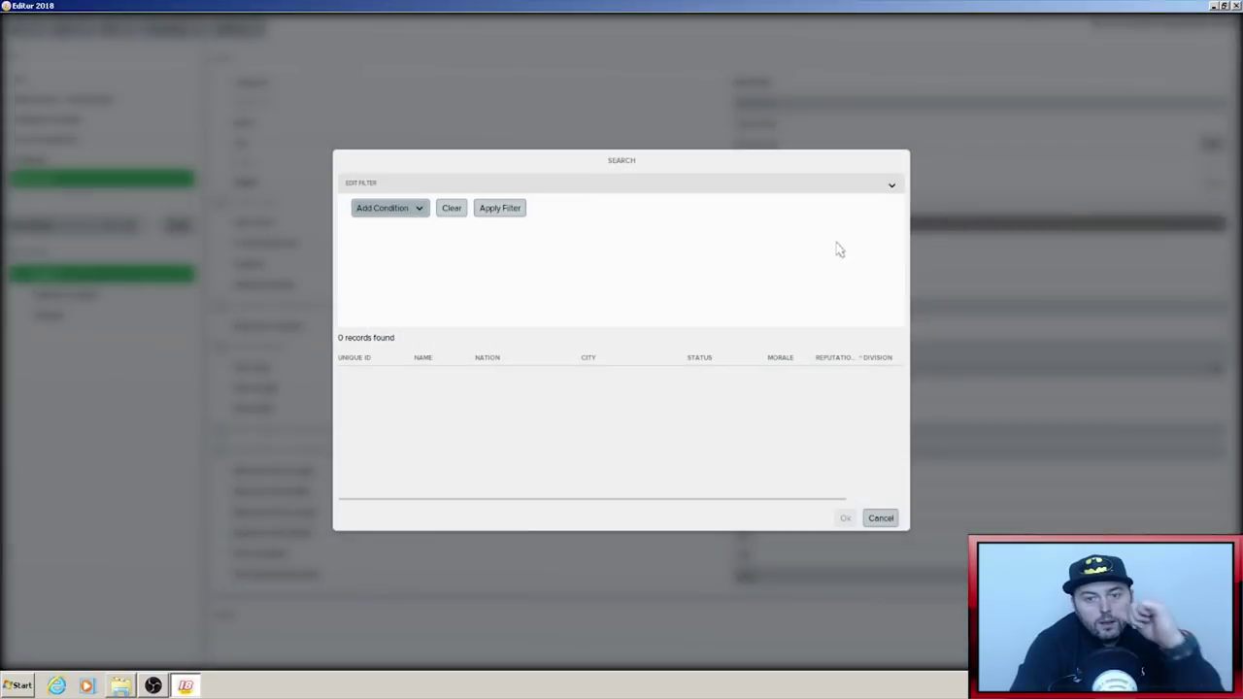
left_click(406, 212)
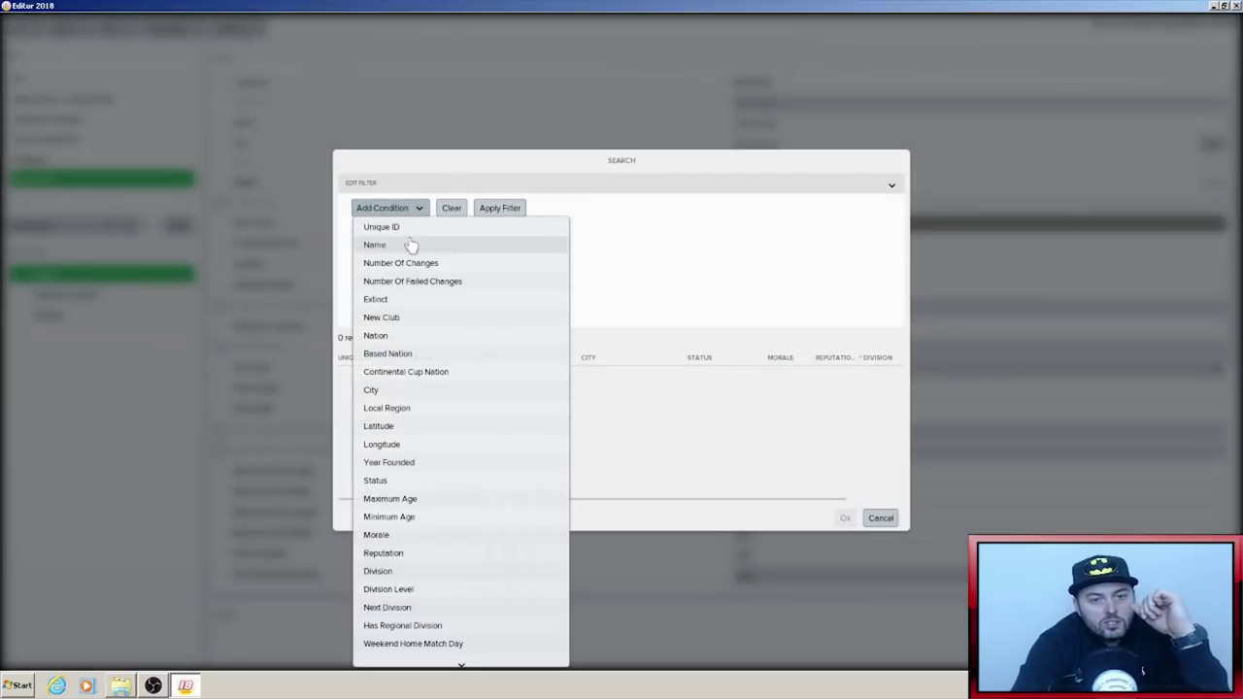
left_click(411, 246)
left_click(731, 227)
type("fram")
type("k")
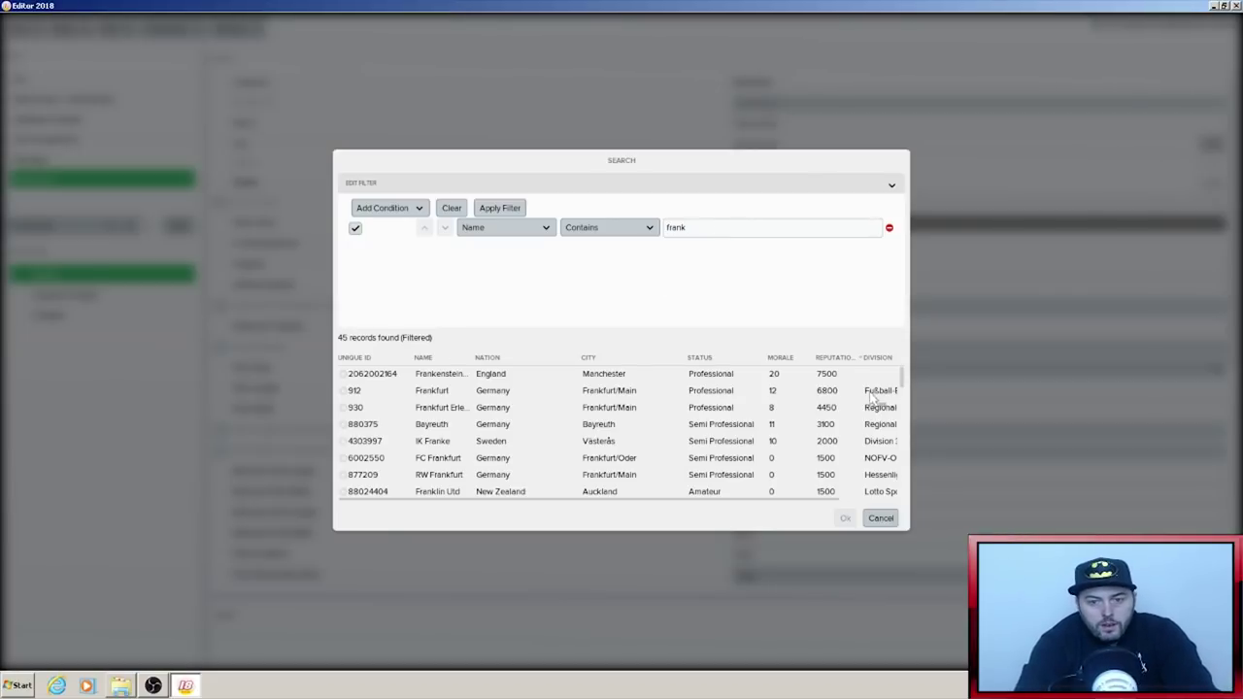
double_click(435, 375)
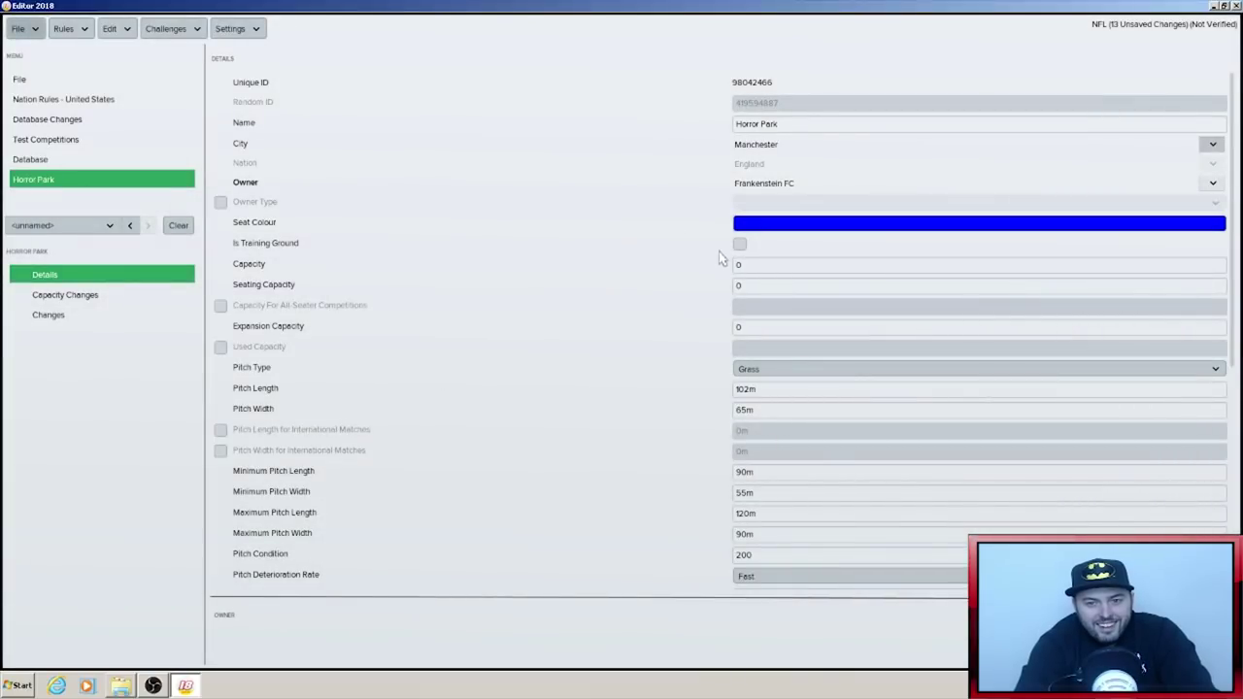
left_click(221, 202)
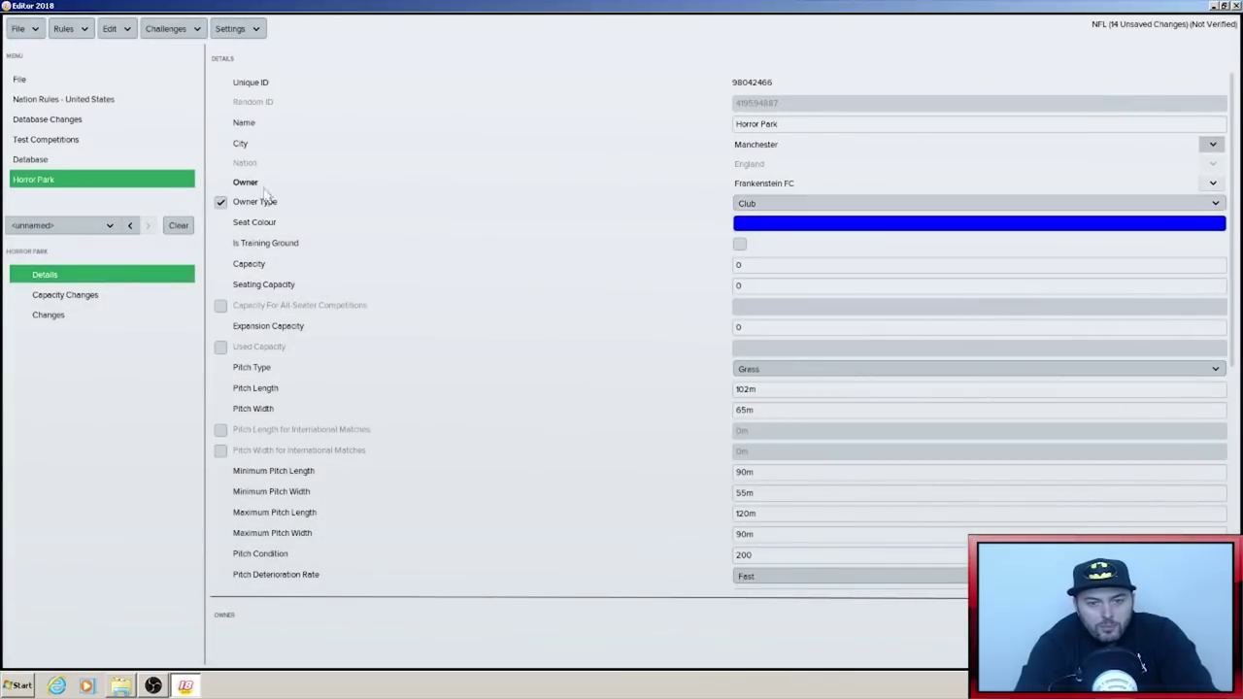
- Change the stadium's seat colour to bright green
left_click(794, 227)
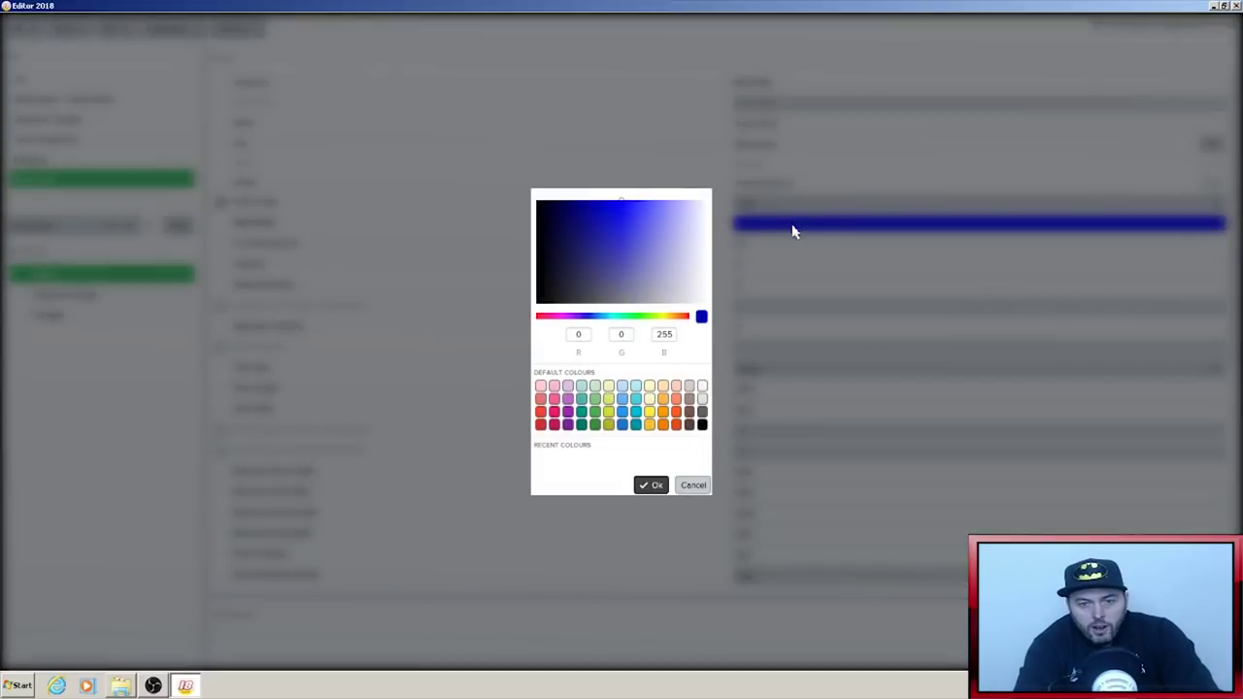
left_click(637, 317)
left_click(622, 212)
left_click(649, 484)
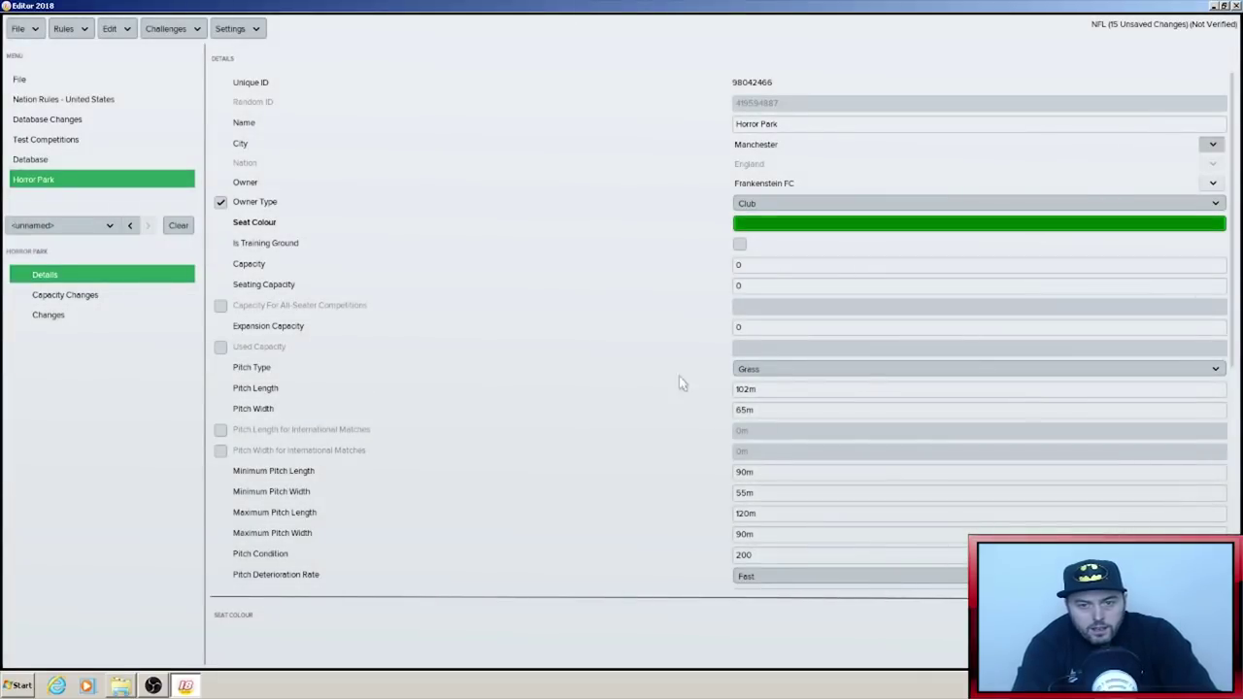
- Set the stadium's capacity and seating capacity to 50000 each, and its expansion capacity to 70000
left_click(752, 263)
key("BackSpace")
type("50000")
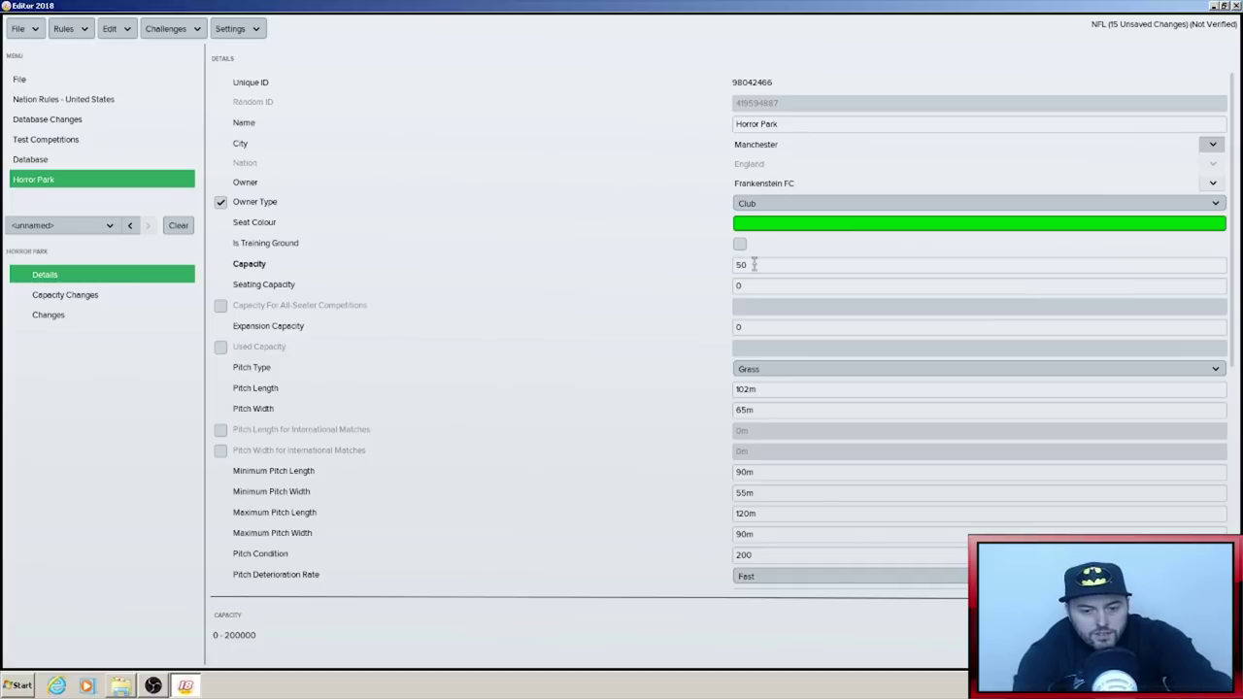
key("Tab")
type("50000")
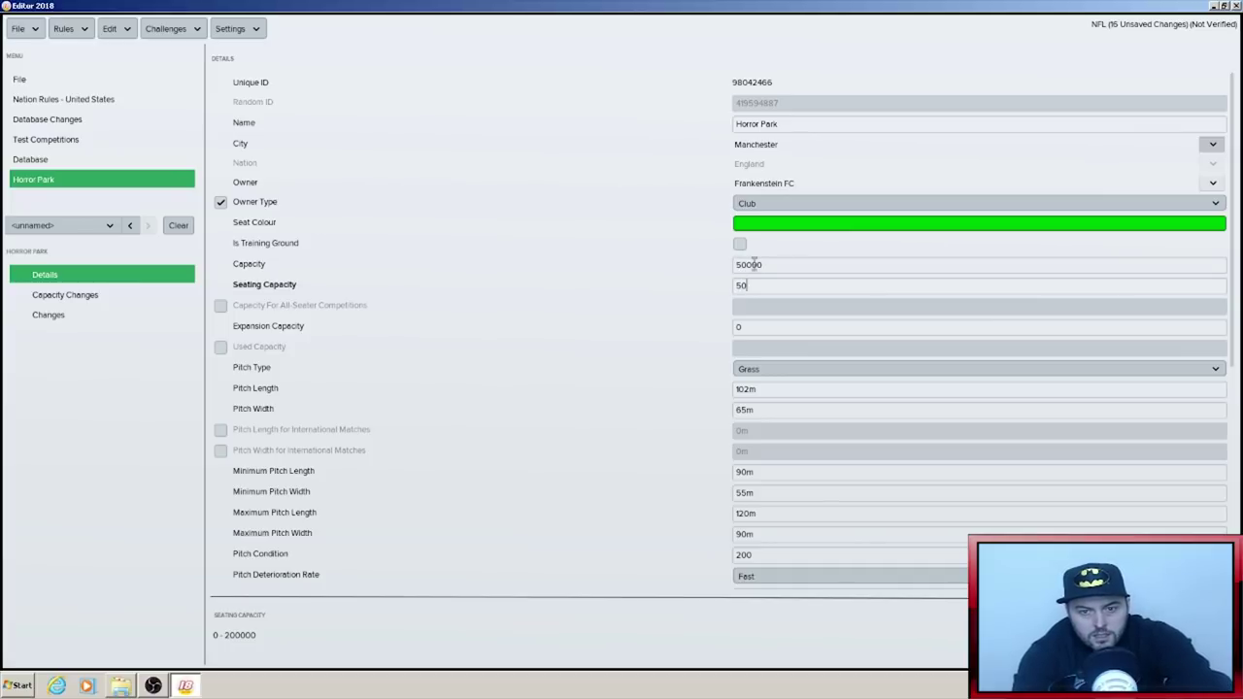
key("Tab")
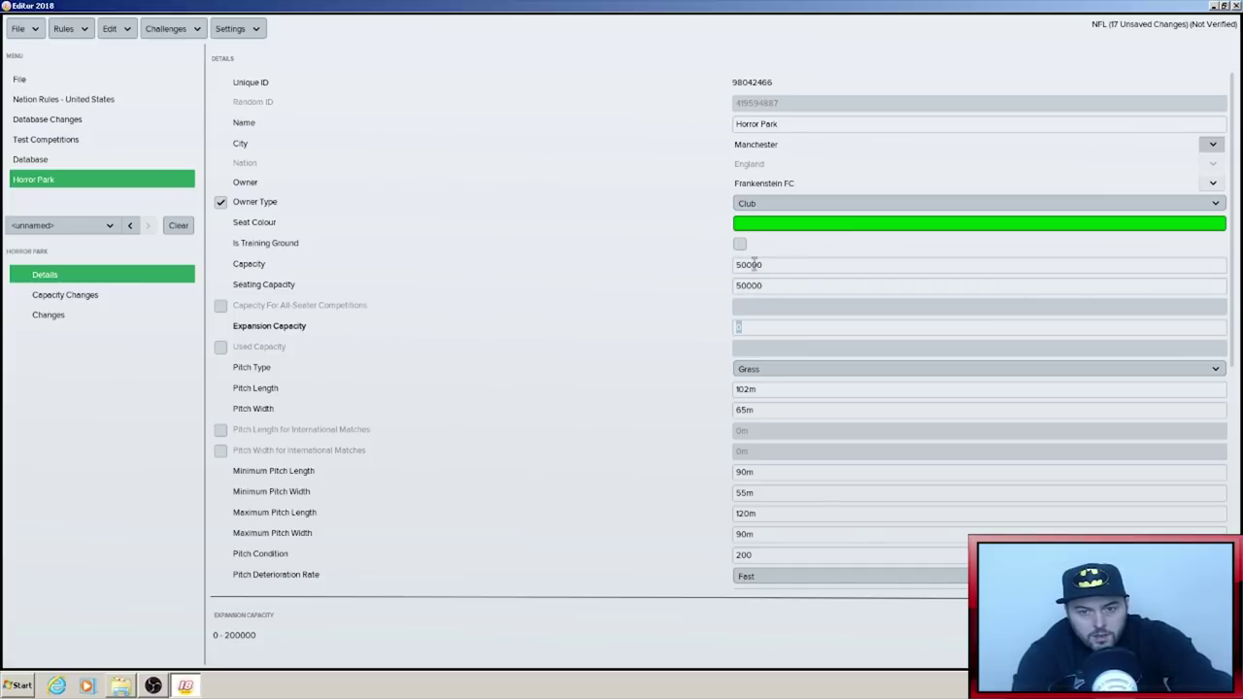
type("70000")
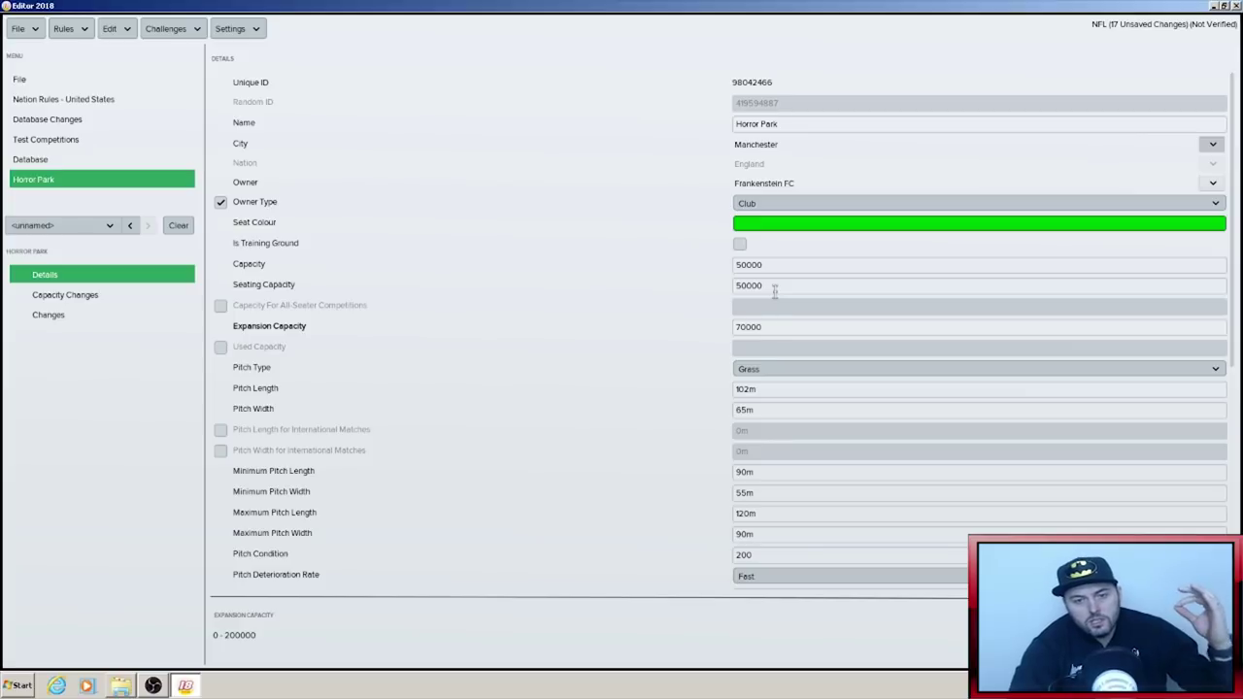
- Configure the pitch as Grass/Synthetic Mix with a Slow deterioration rate and a recovery rate of 20
left_click(763, 371)
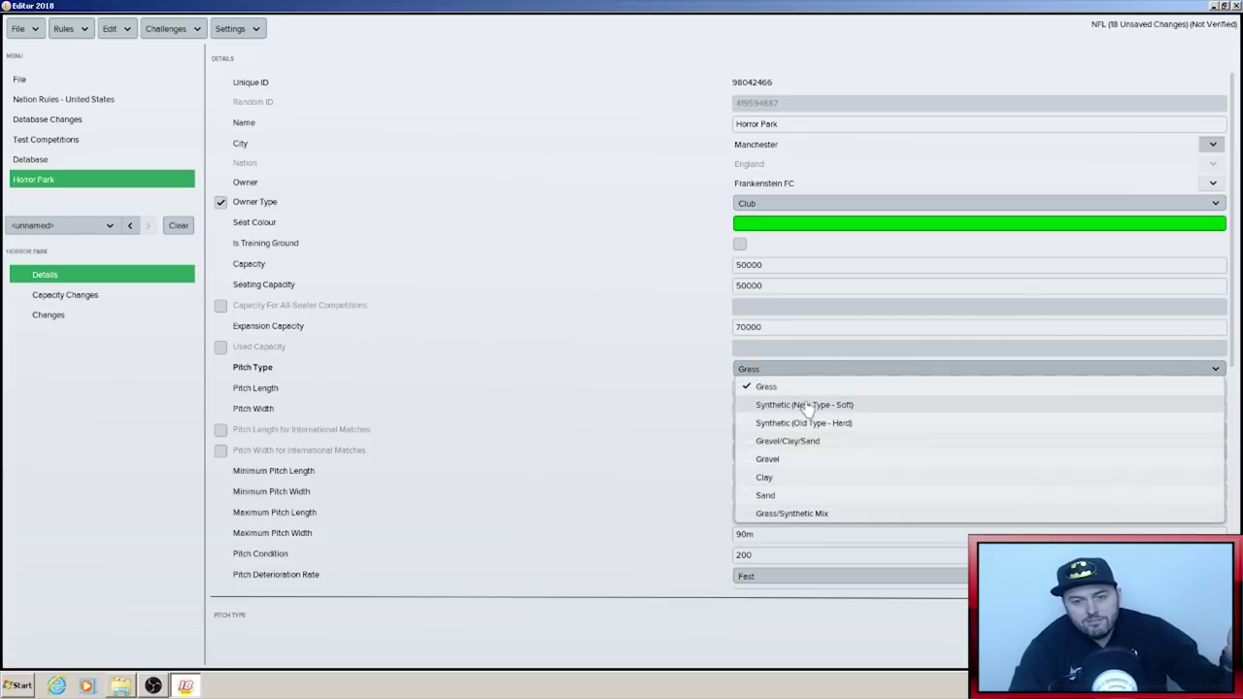
left_click(784, 514)
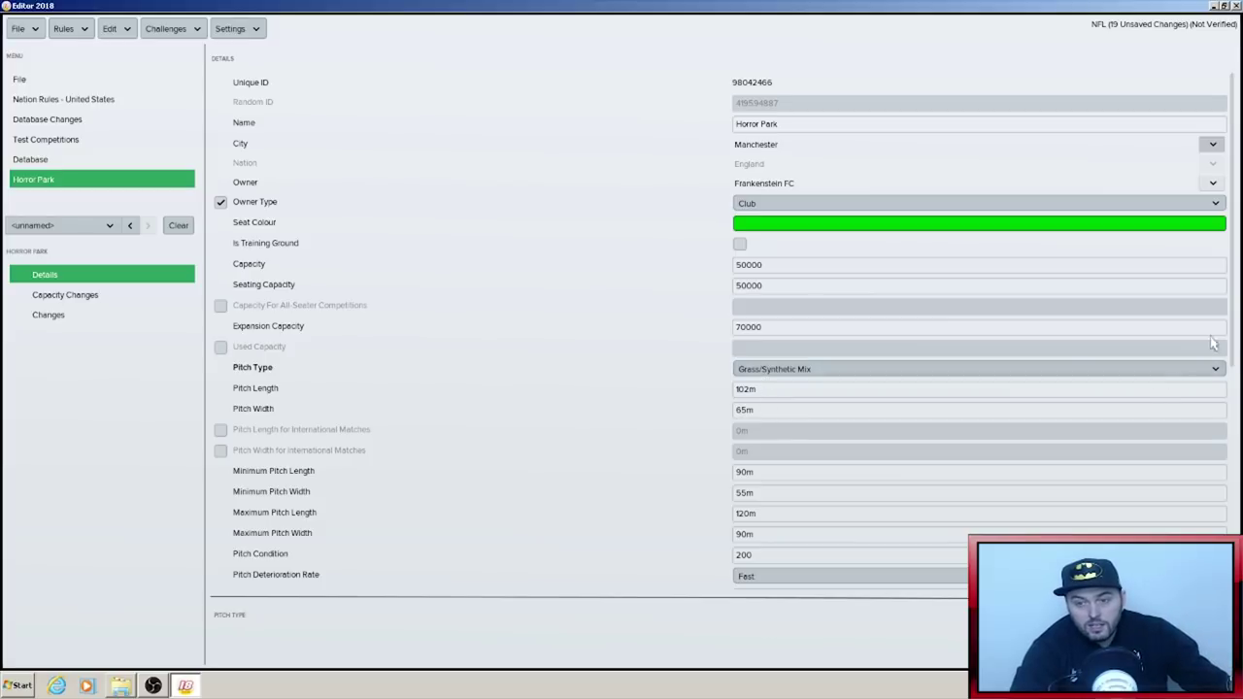
left_click_drag(1236, 336, 1234, 459)
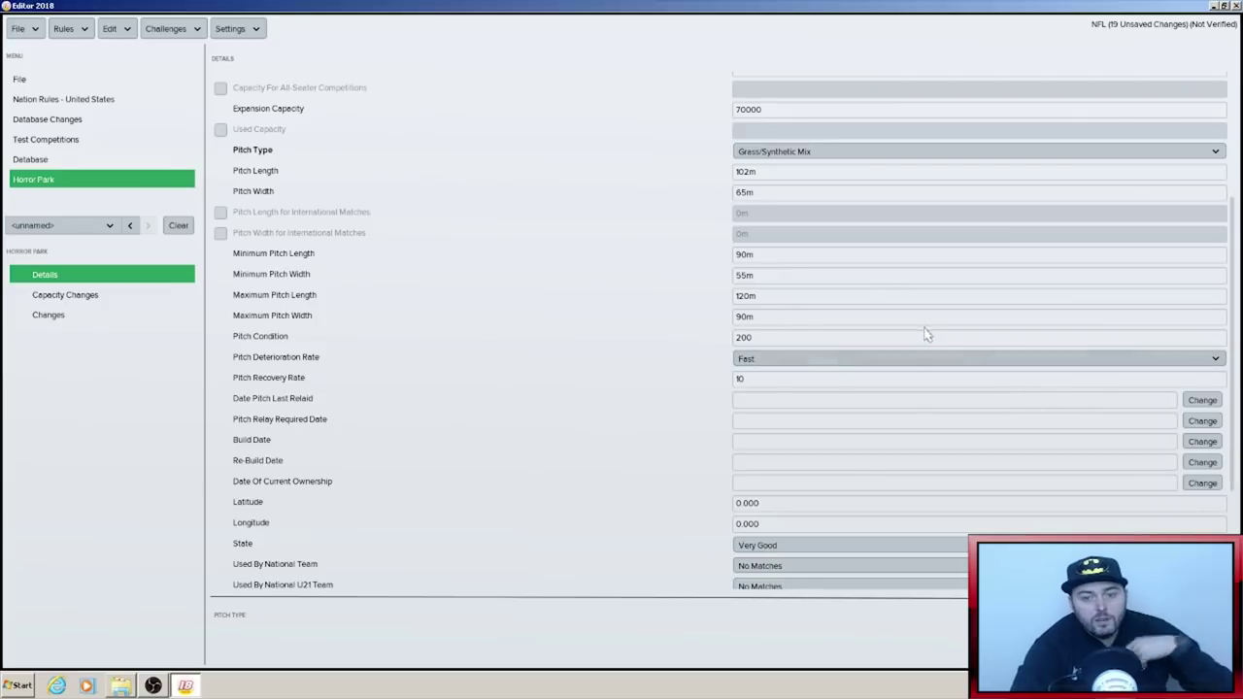
left_click(789, 362)
left_click(779, 376)
left_click(763, 378)
key("BackSpace")
key("BackSpace")
type("20")
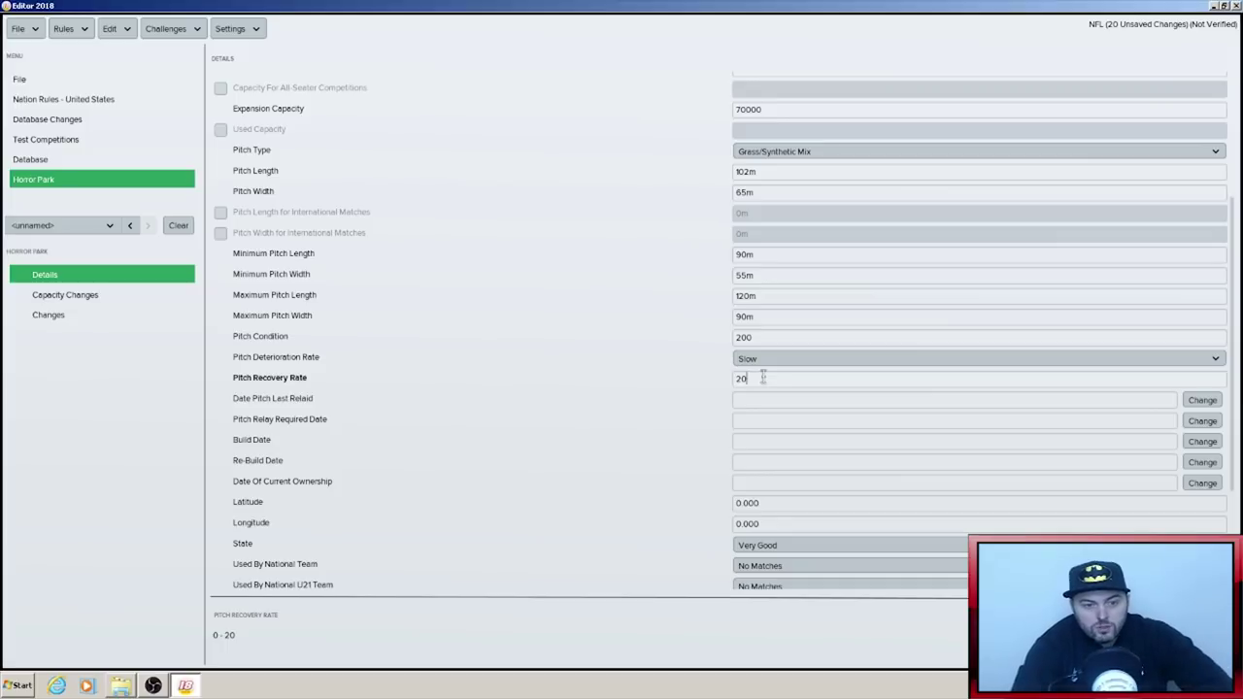
- Set the stadium's build date to 1 July 2014
left_click(761, 438)
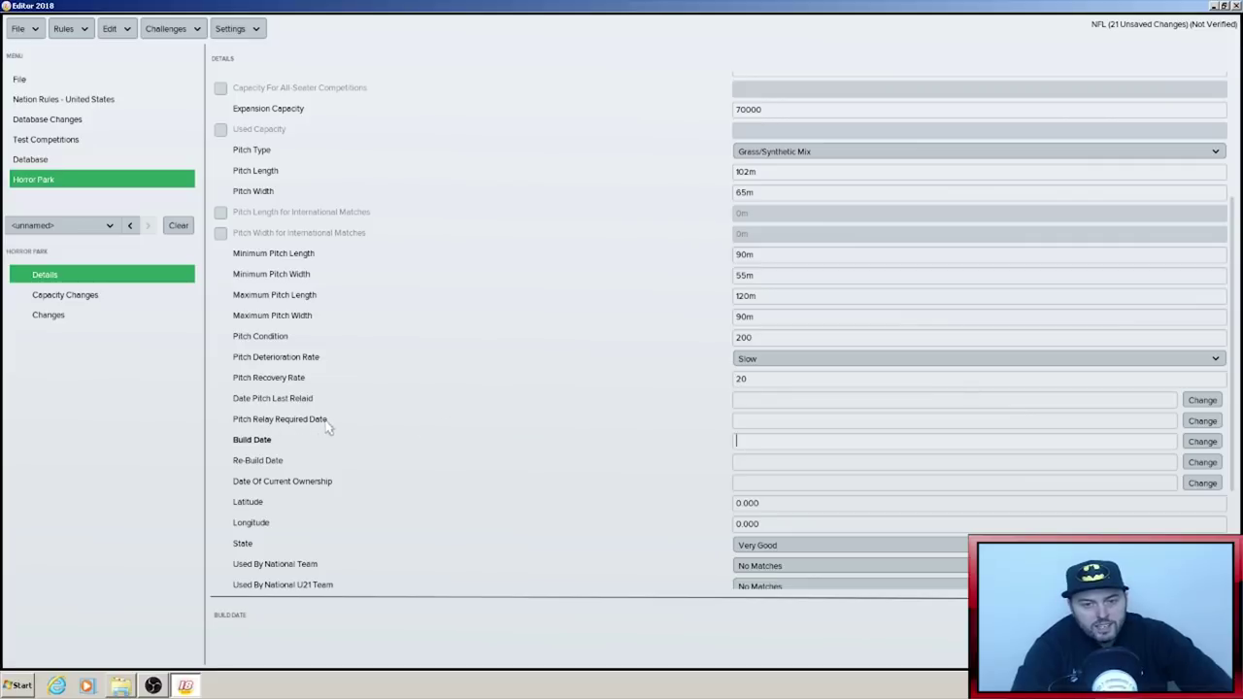
left_click(1216, 444)
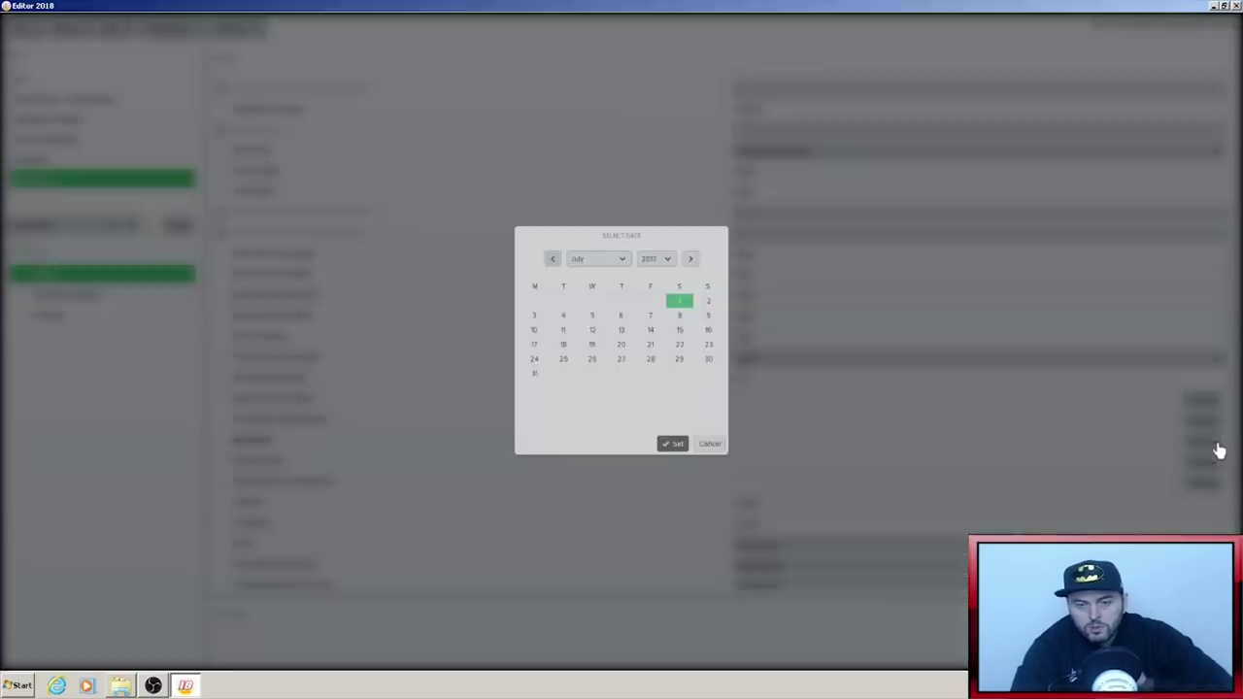
left_click(670, 249)
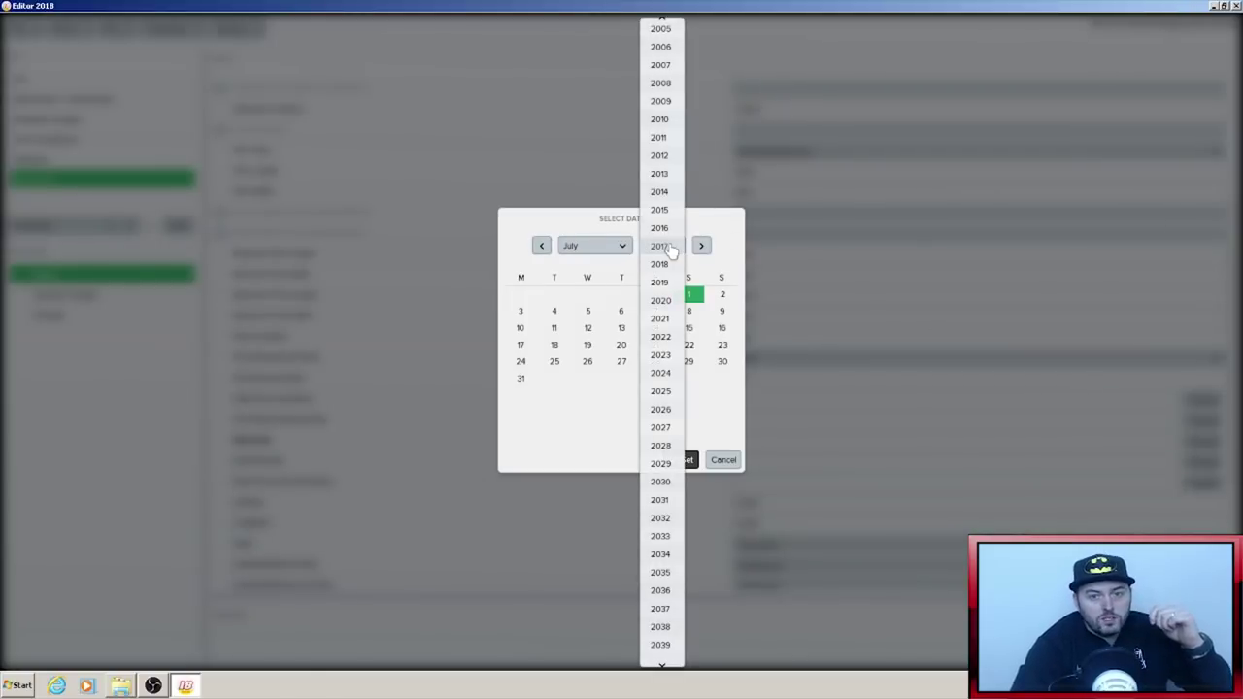
left_click(671, 192)
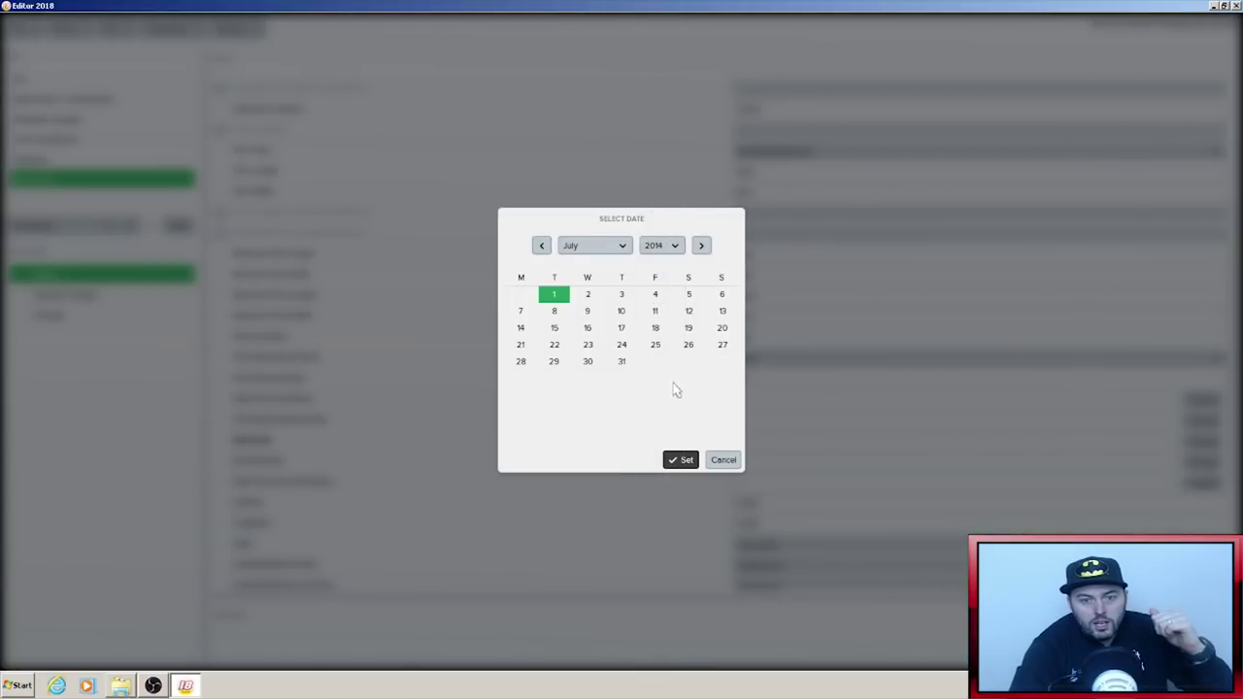
left_click(681, 460)
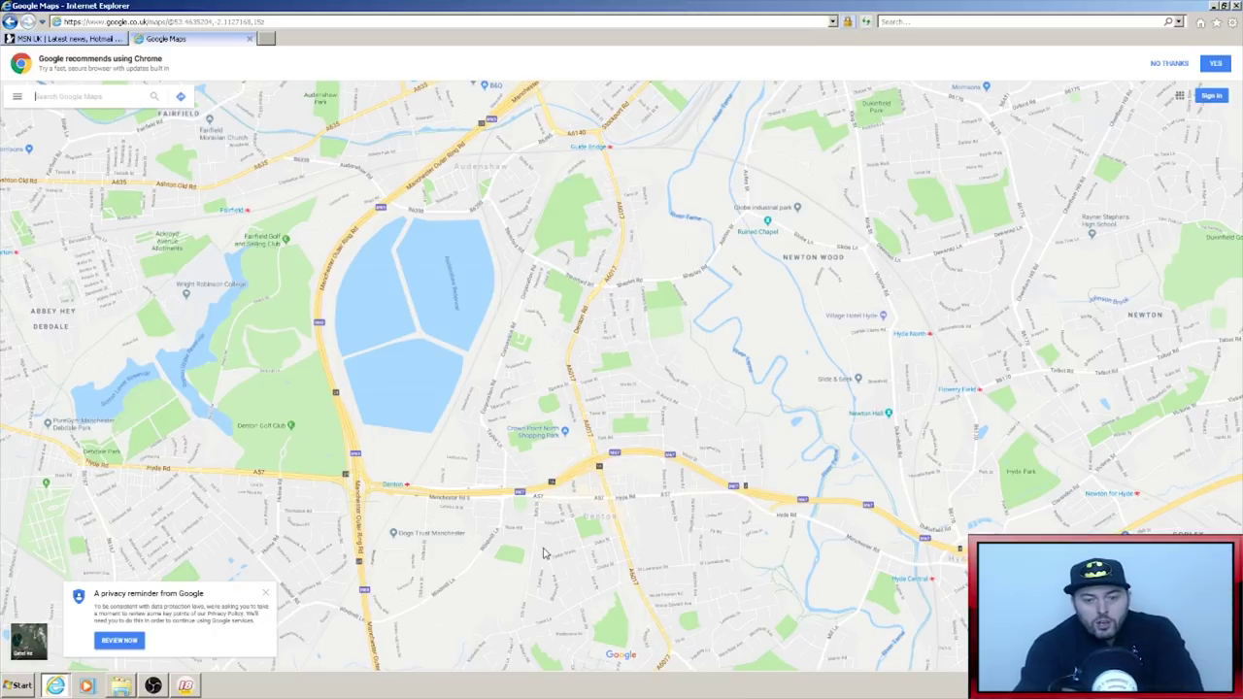
- In Google Maps, examine the open land beside Windmill Ln in Denton, Manchester, as a location for the stadium
left_click_drag(541, 540, 671, 377)
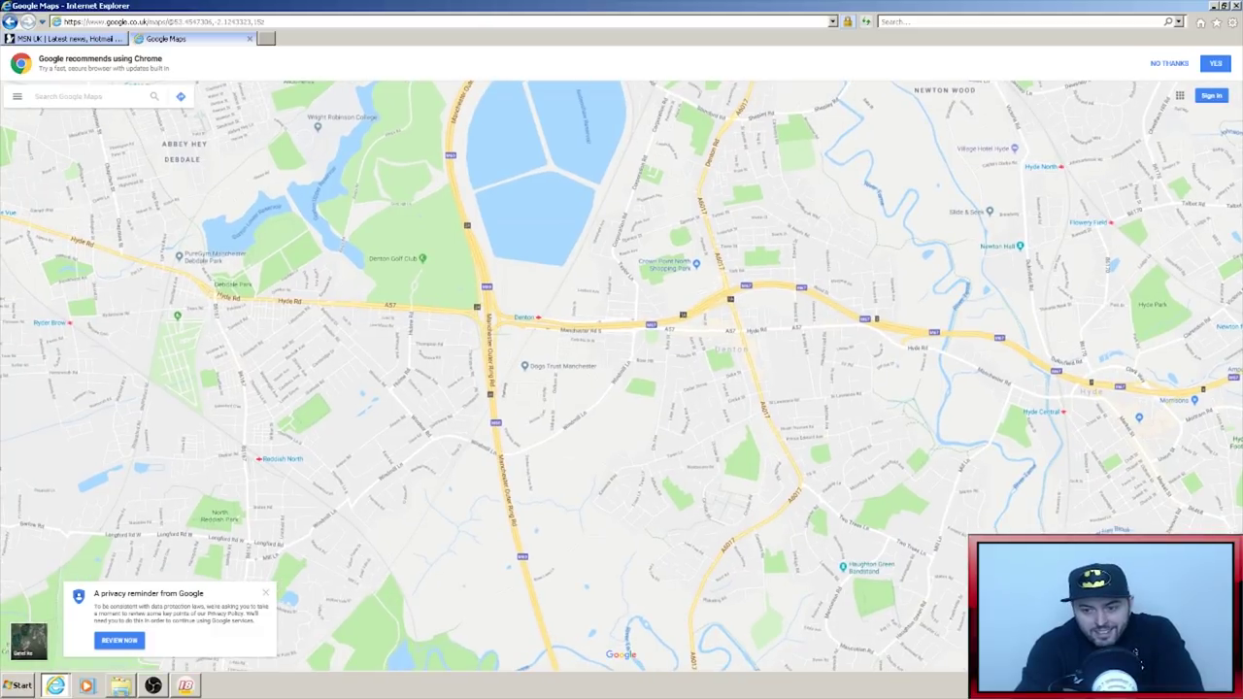
scroll(616, 361, "up", 1)
scroll(612, 359, "up", 1)
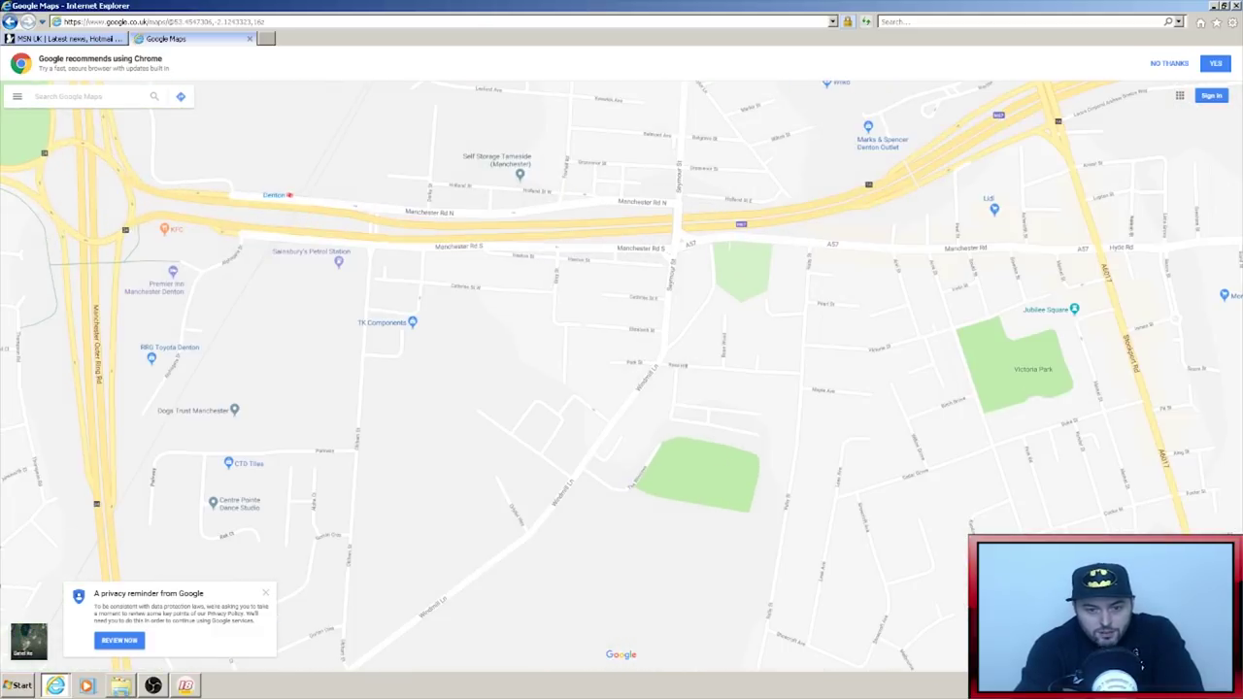
left_click_drag(724, 558, 797, 252)
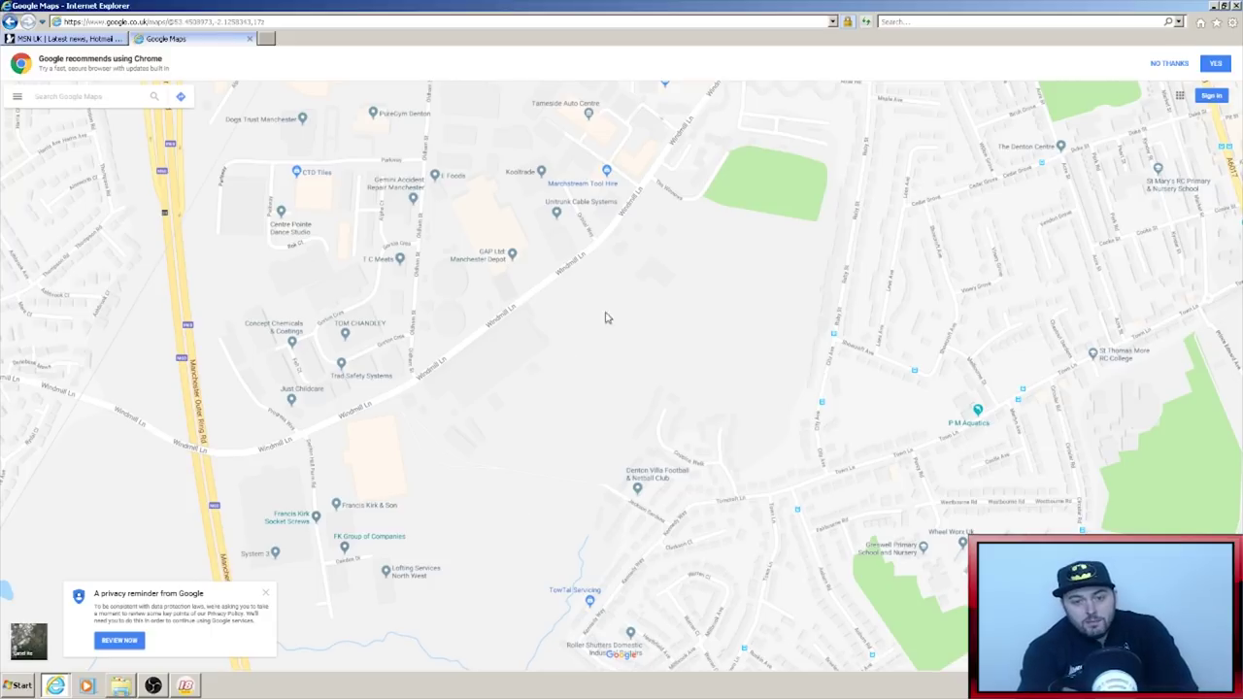
left_click(560, 448)
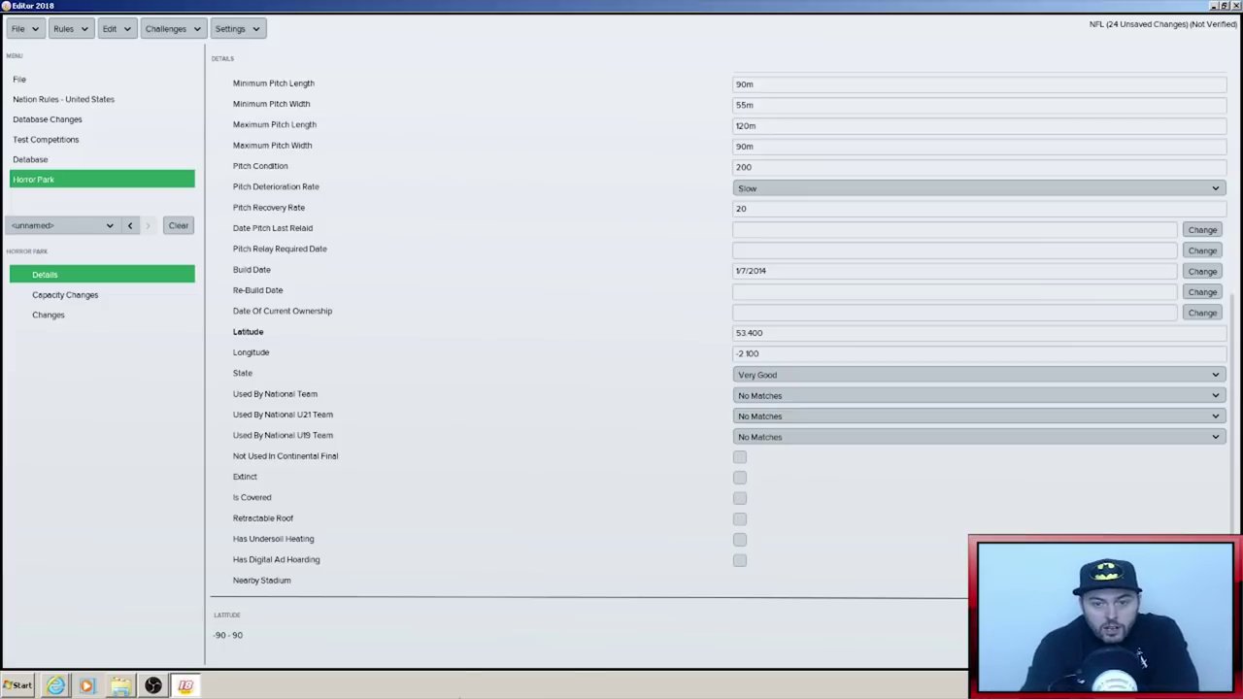
- Choose Very Good as the stadium's state and enable the retractable roof and undersoil heating
left_click(794, 382)
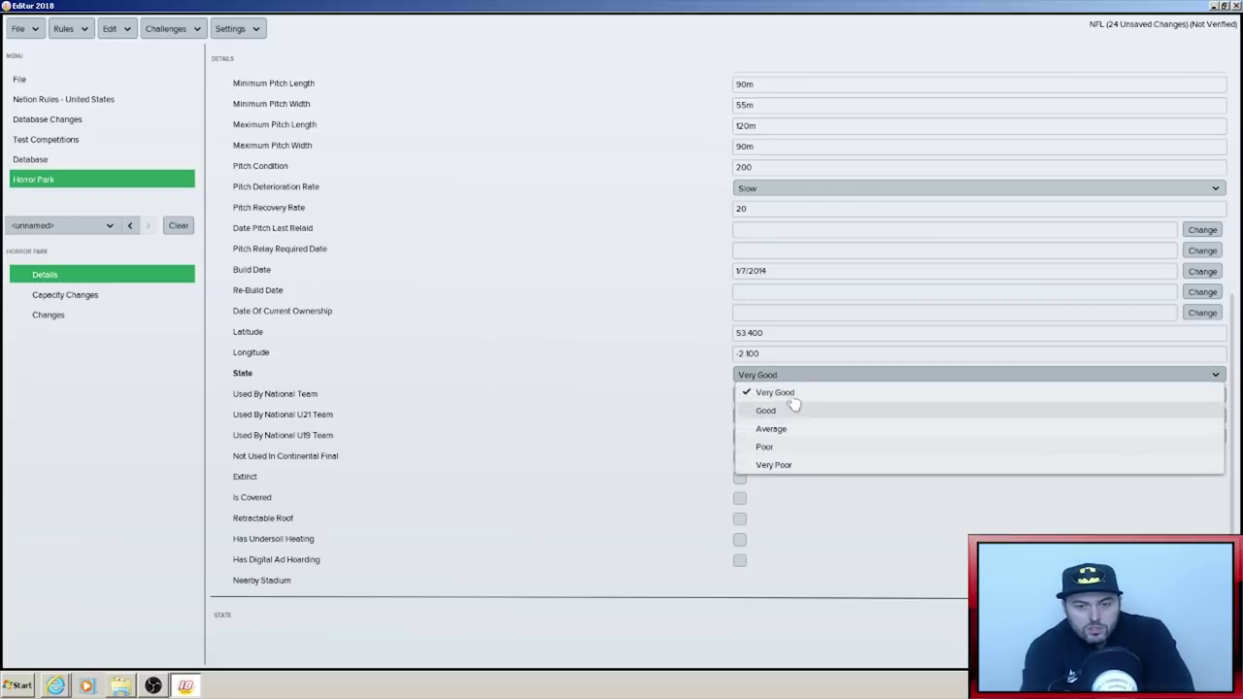
left_click(756, 394)
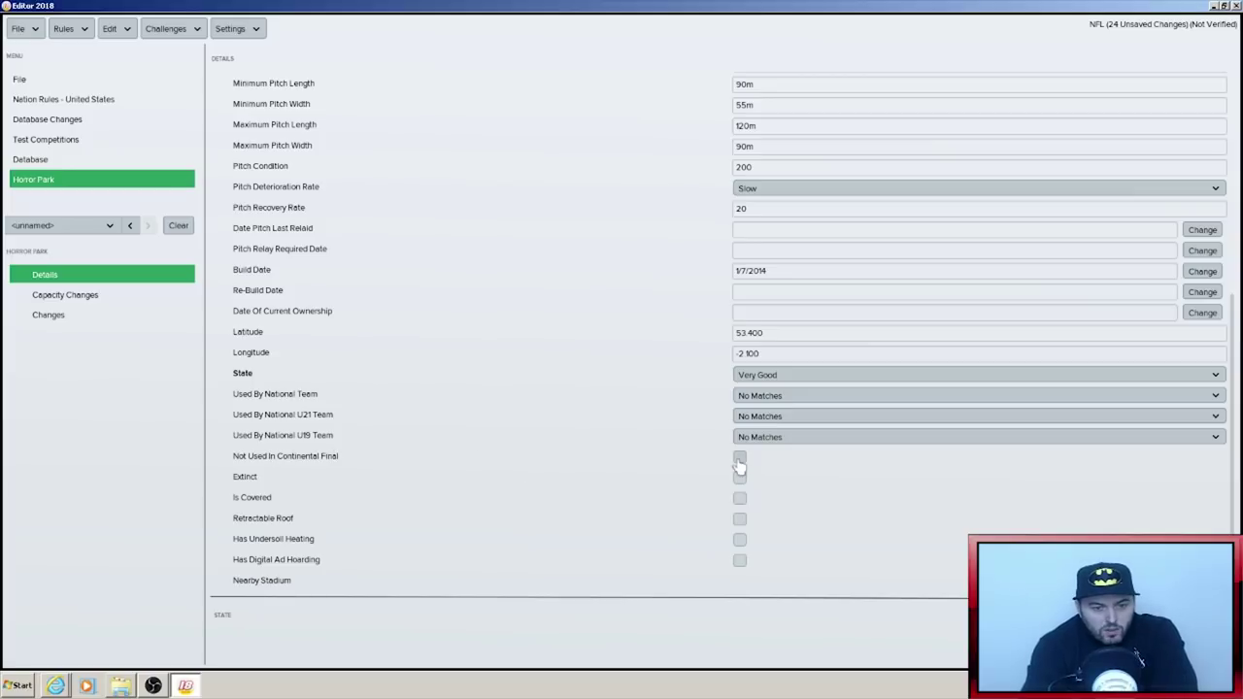
left_click(741, 523)
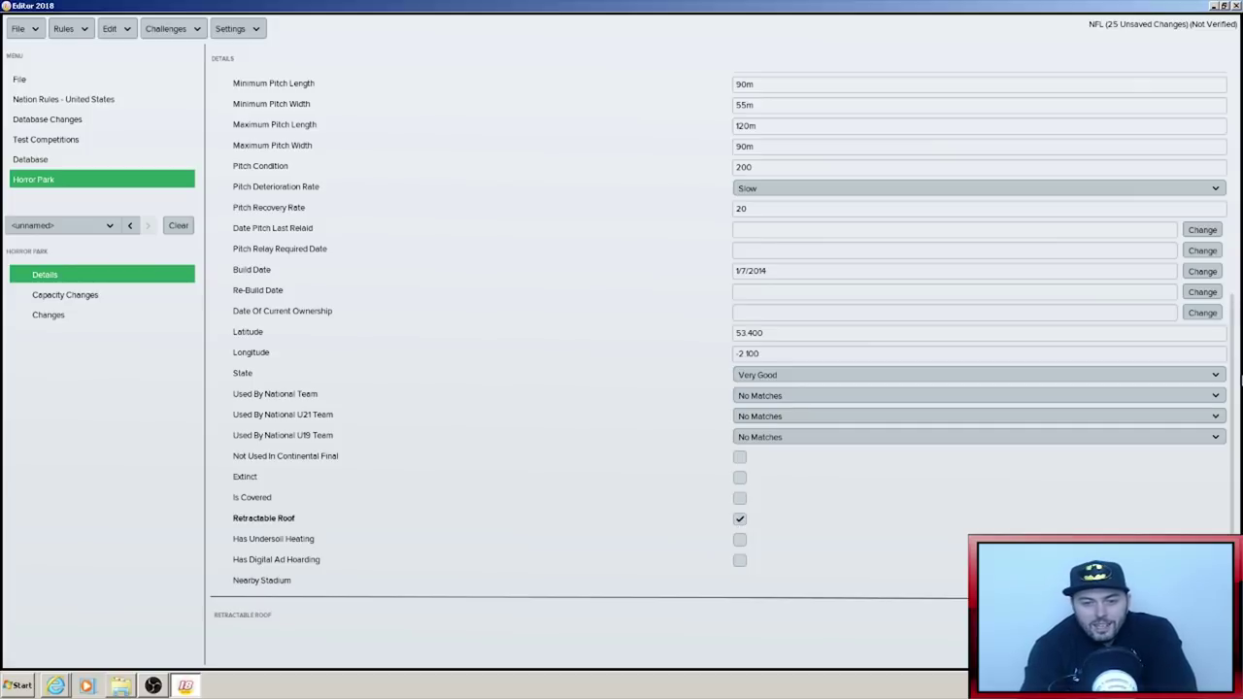
left_click(740, 544)
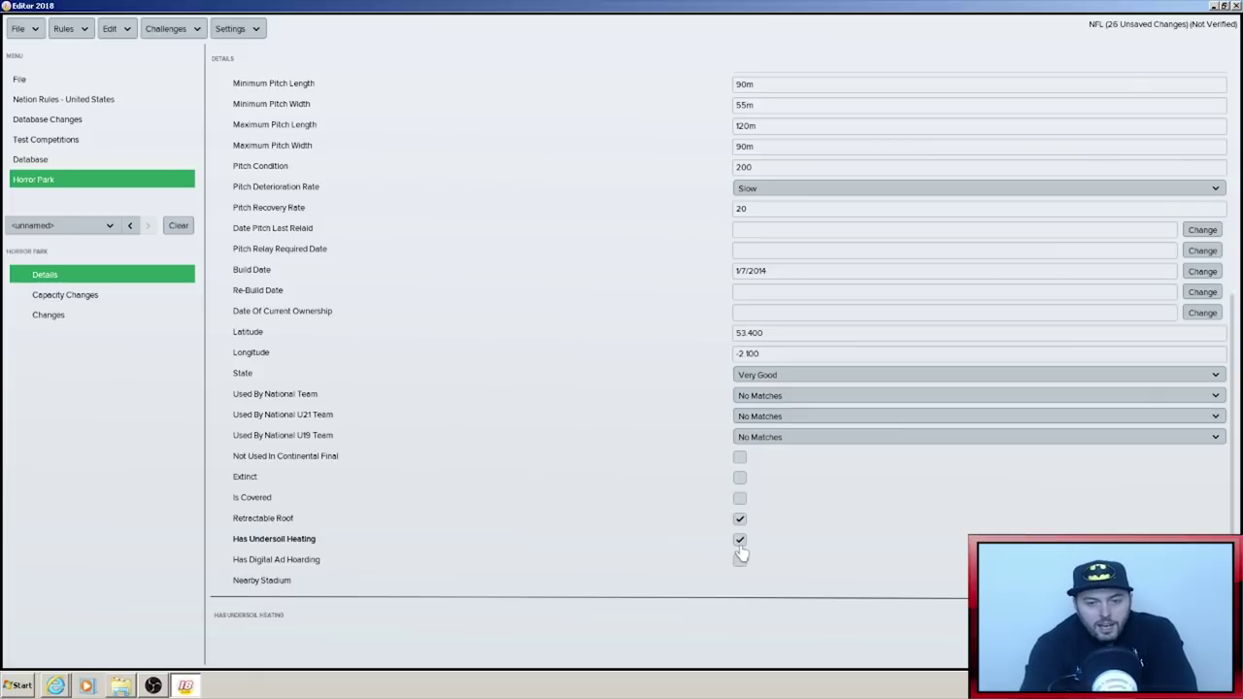
- Enable digital ad hoarding for Horror Park and search stadium names containing "tameside" for its nearby stadium
left_click(741, 563)
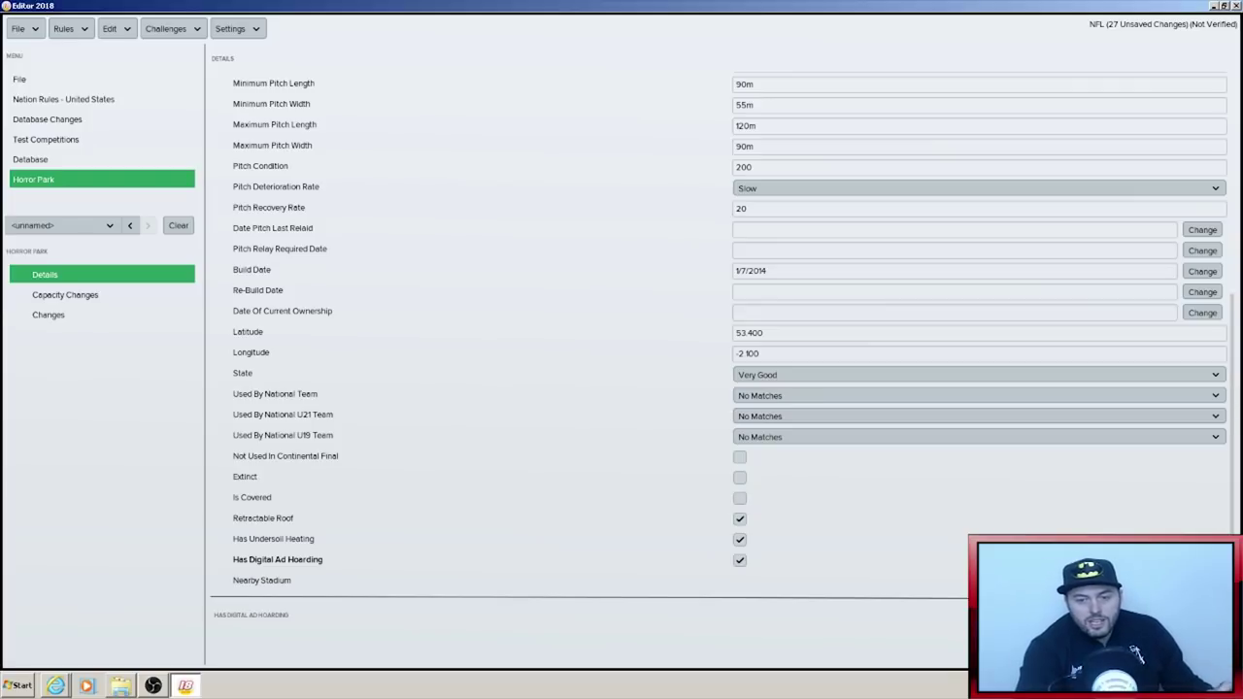
left_click(738, 580)
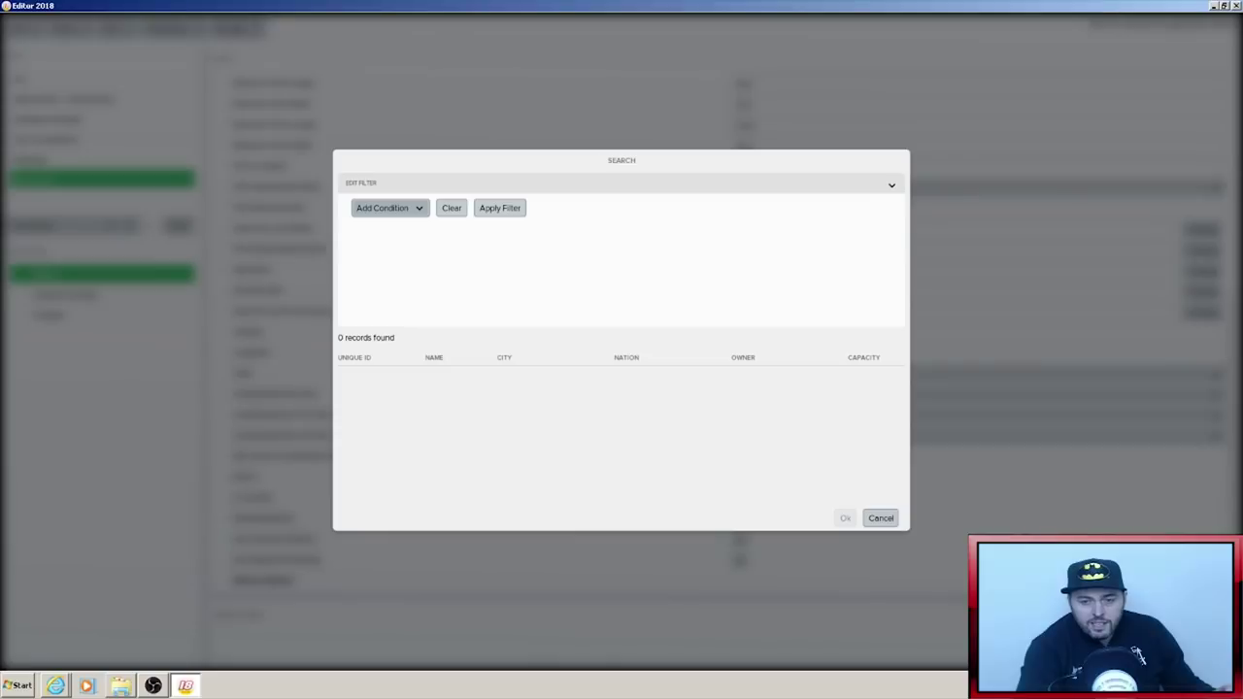
left_click(408, 208)
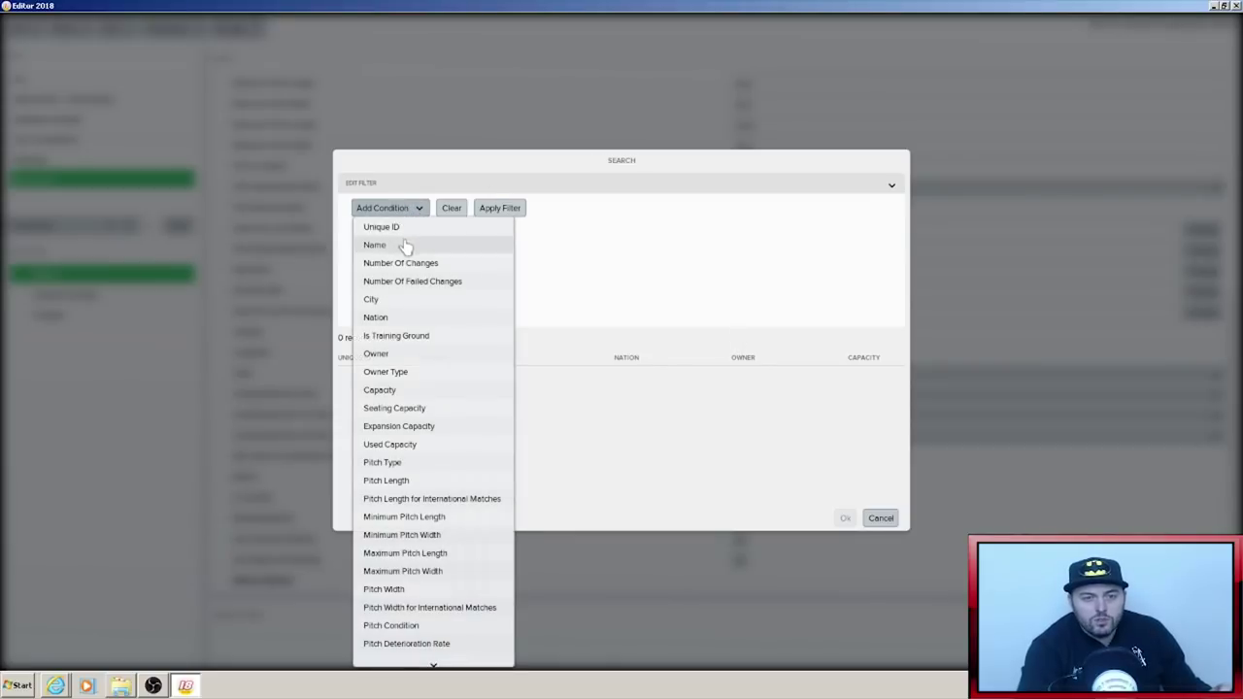
left_click(401, 246)
left_click(680, 227)
type("t")
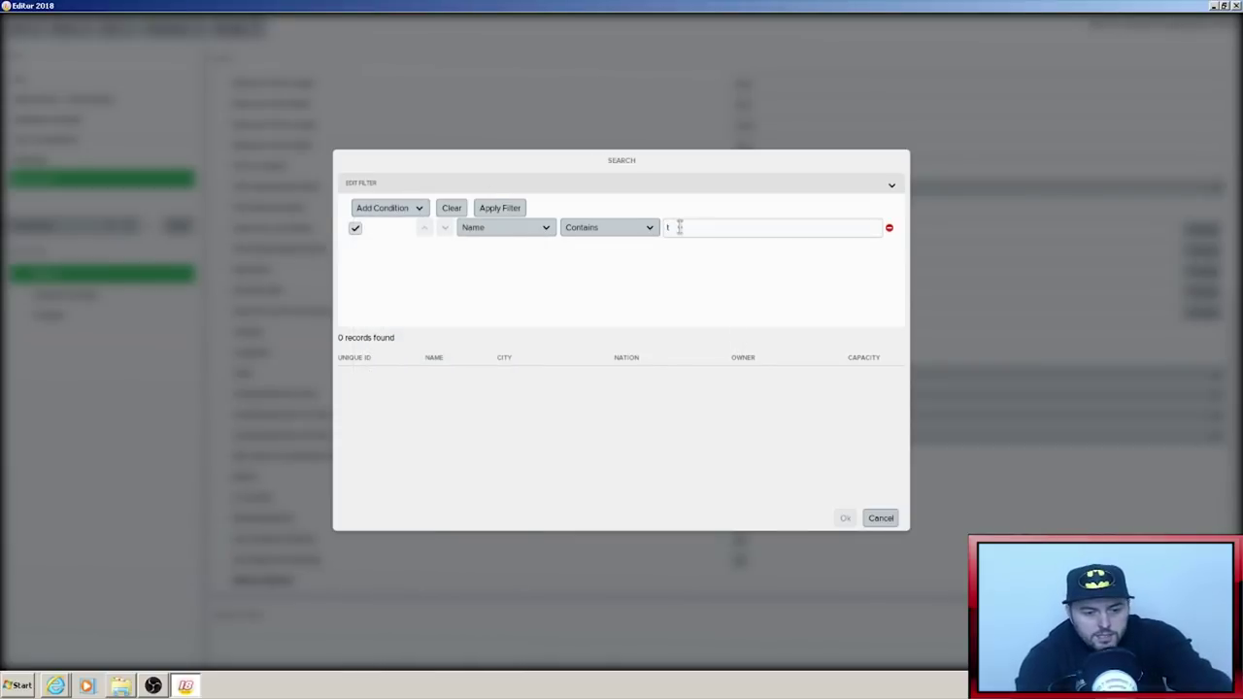
type("ameside")
key("Return")
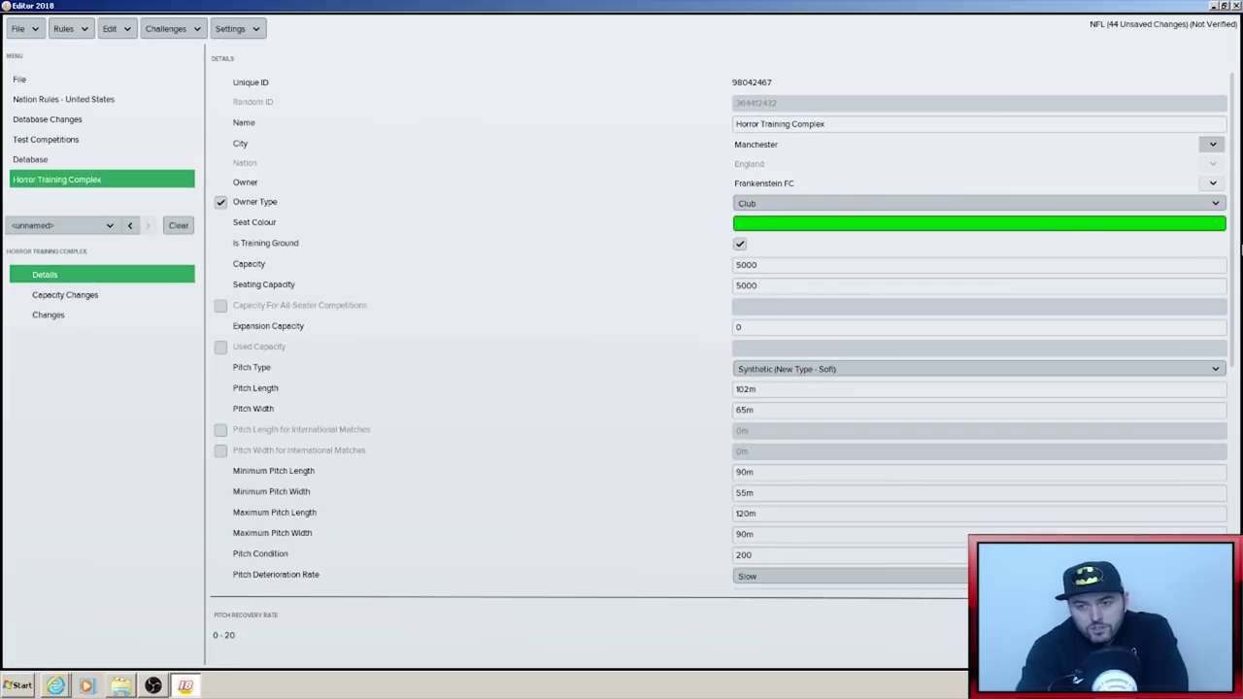
- Review the Horror Training Complex's details, covering its ownership, capacity, pitch, location, state and facility settings
scroll(1239, 258, "down", 1)
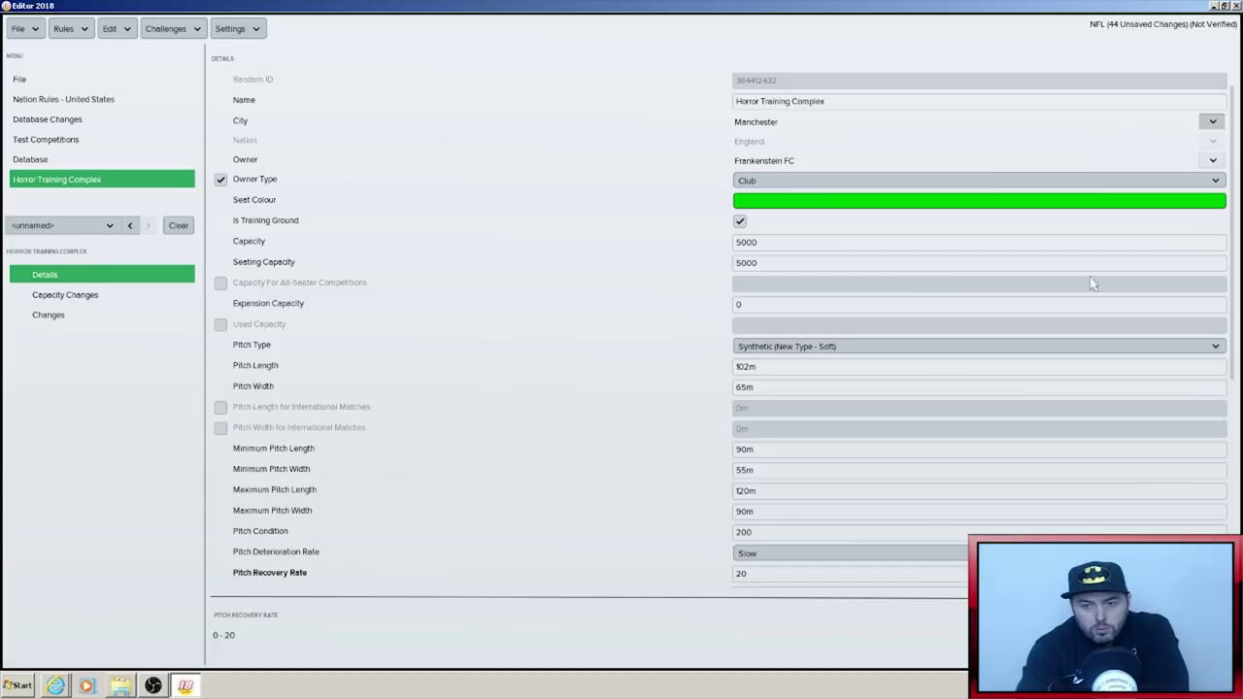
scroll(1231, 274, "down", 5)
scroll(1217, 439, "down", 3)
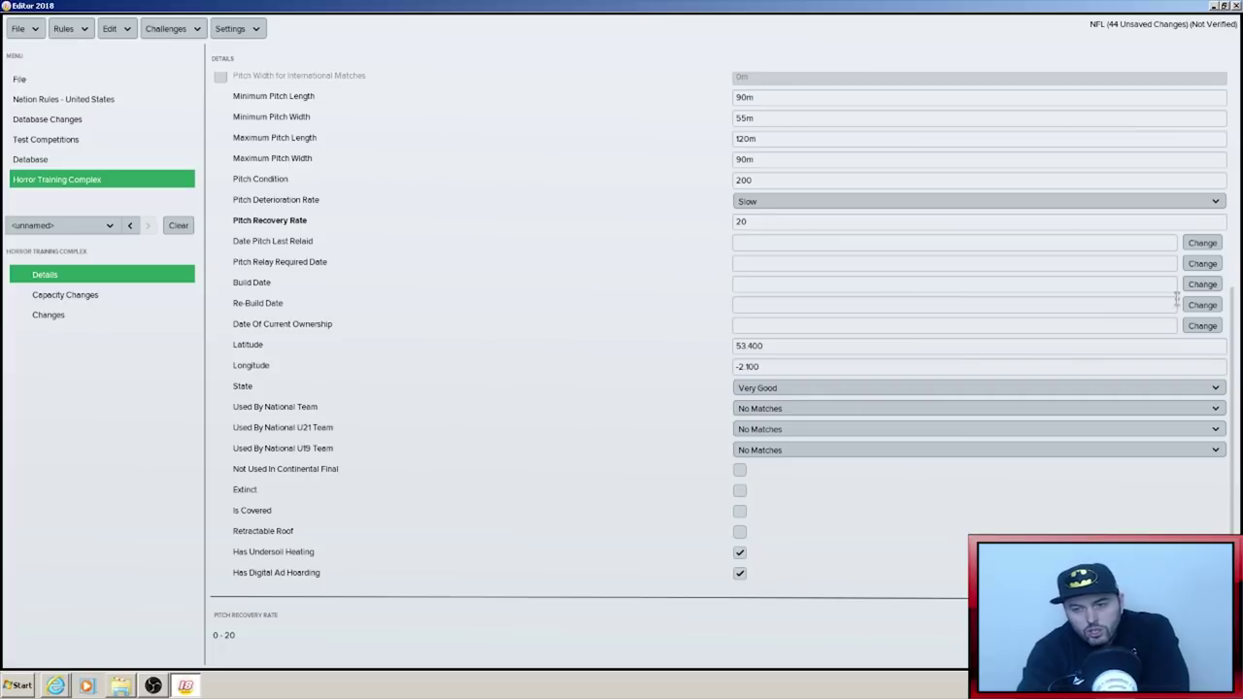
left_click_drag(1232, 369, 1240, 146)
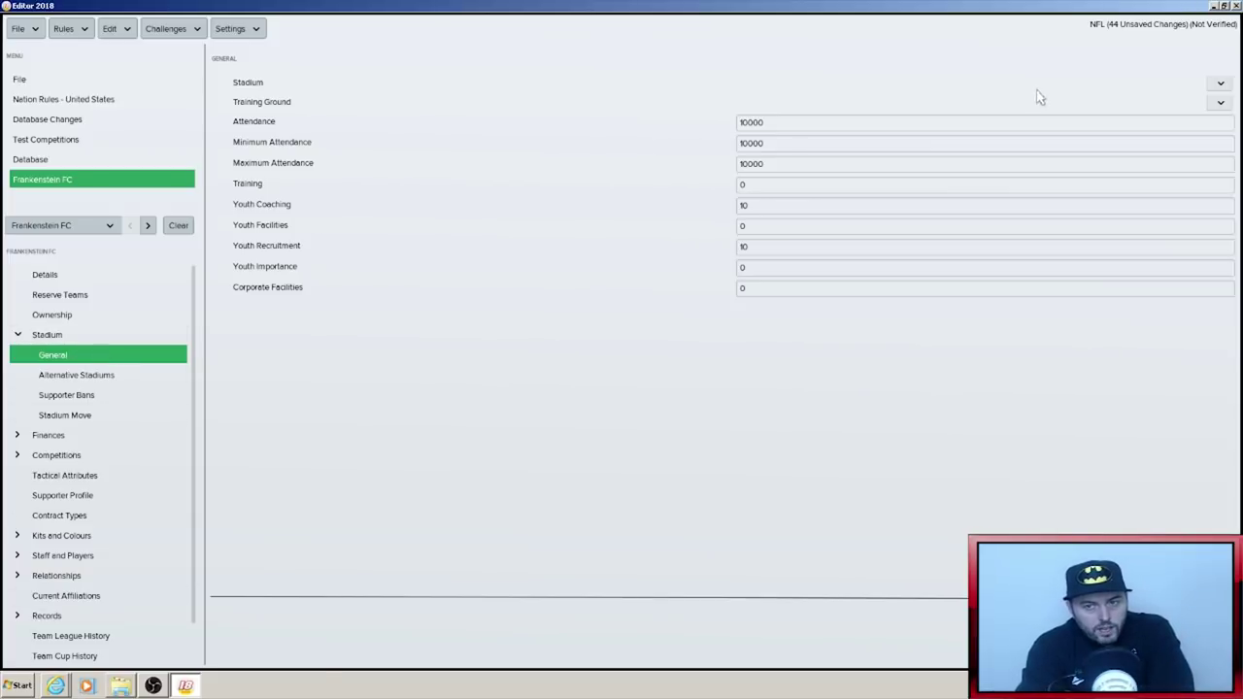
- Assign Horror Park as Frankenstein FC's stadium and Horror Training Complex, found by searching names for "horror", as its training ground
left_click(1221, 84)
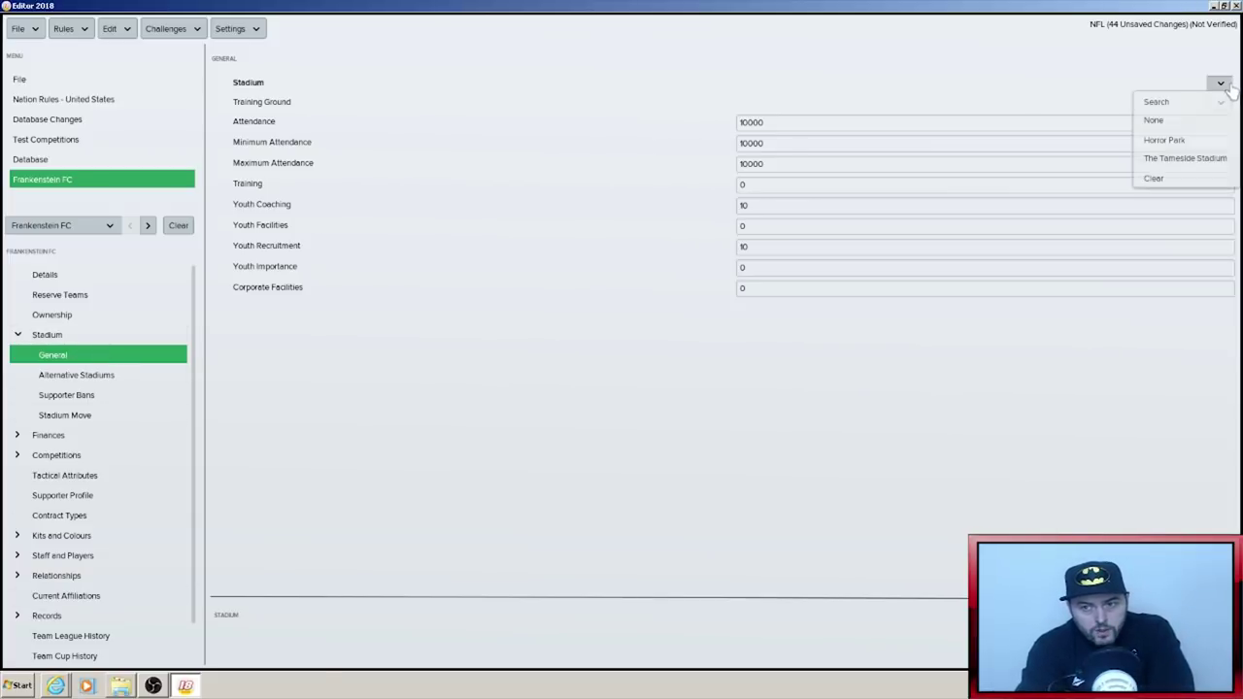
left_click(1191, 140)
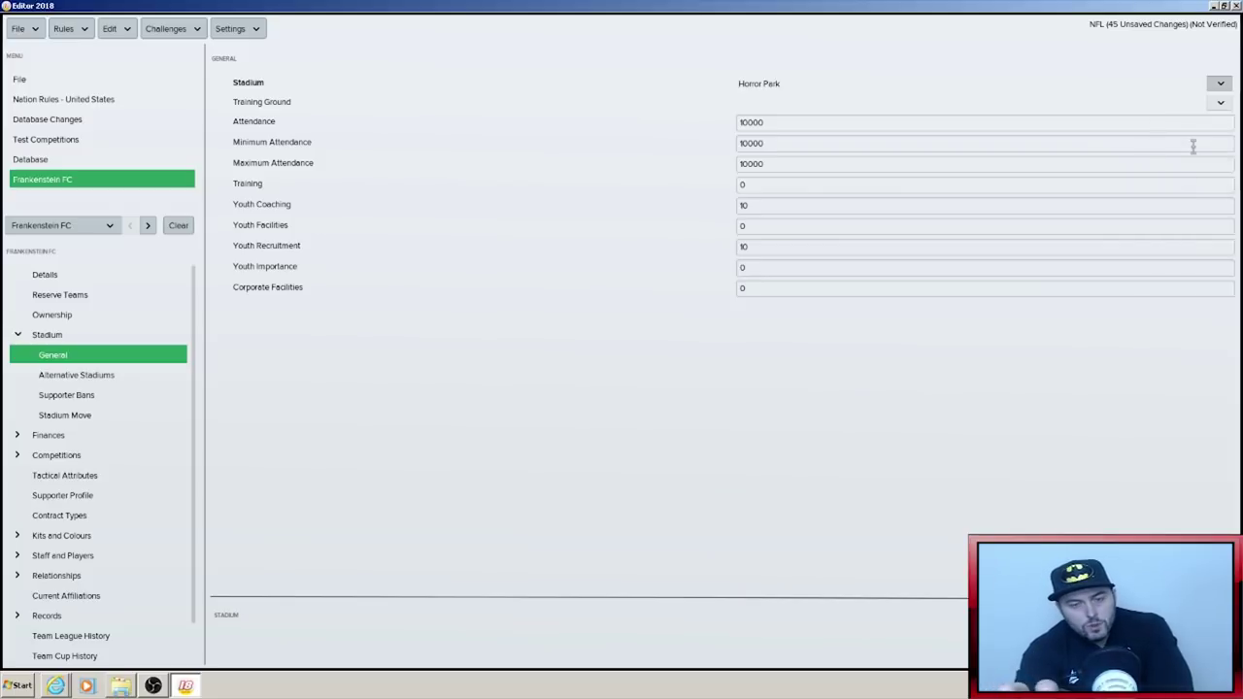
left_click(1221, 102)
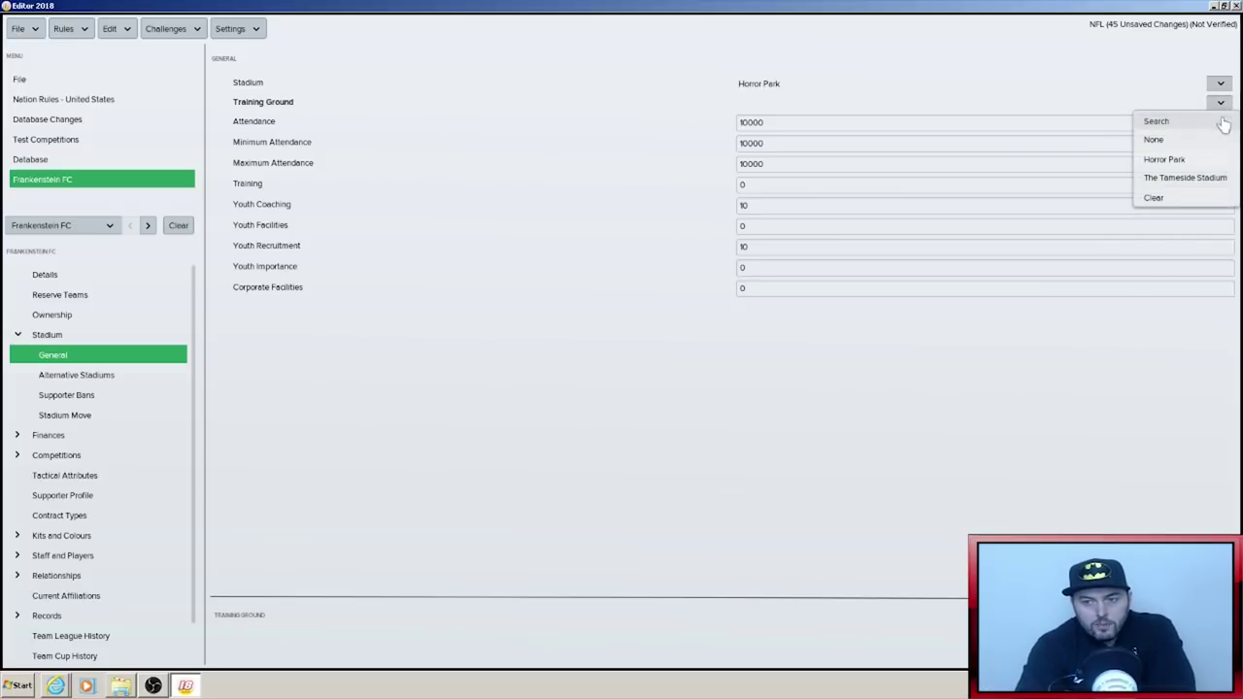
left_click(1214, 123)
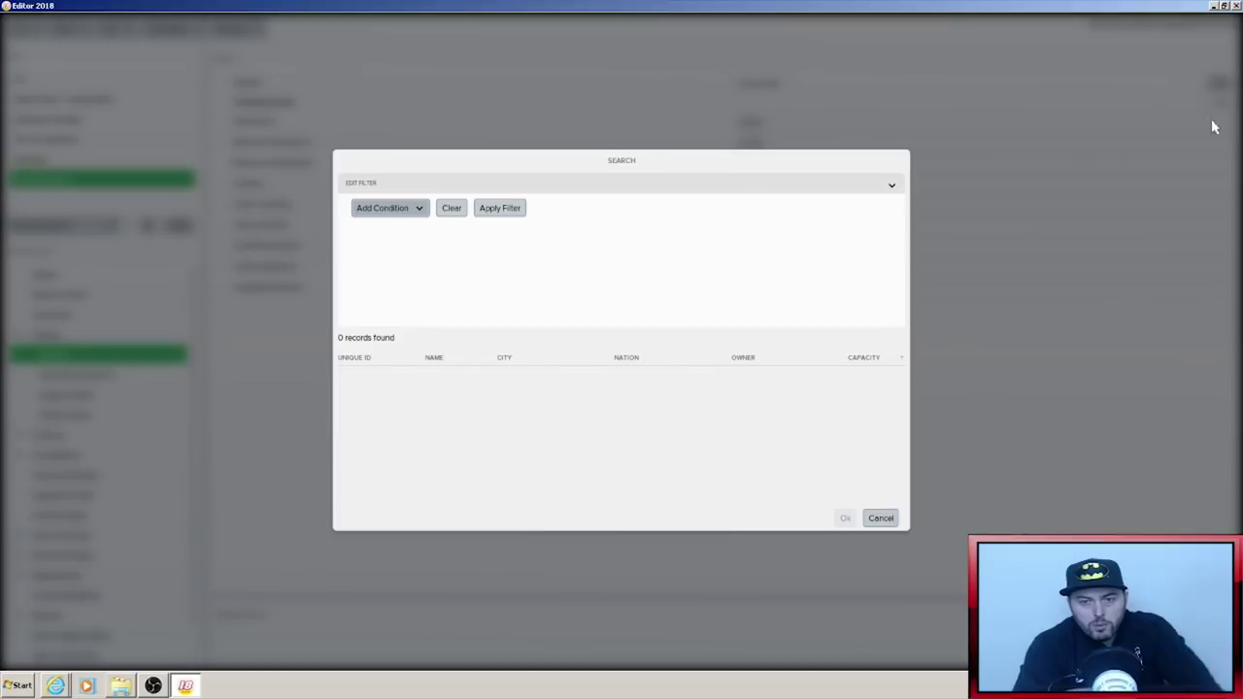
left_click(406, 210)
left_click(406, 244)
type("horror")
key("Return")
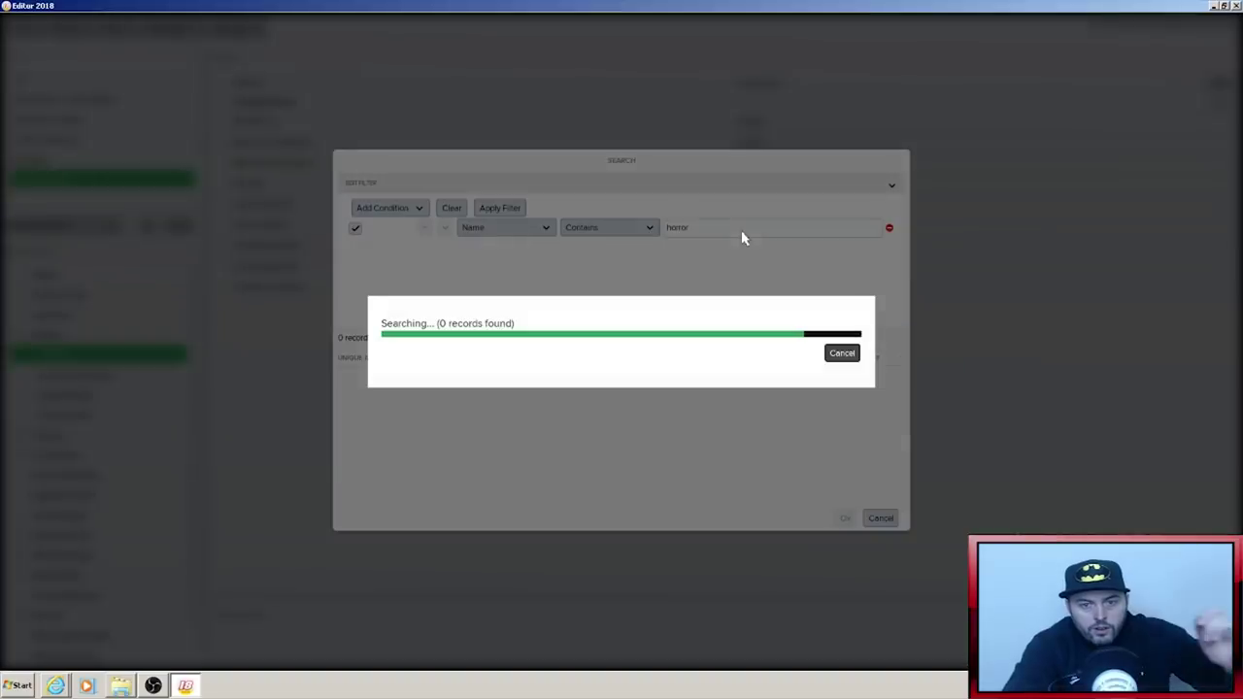
double_click(483, 393)
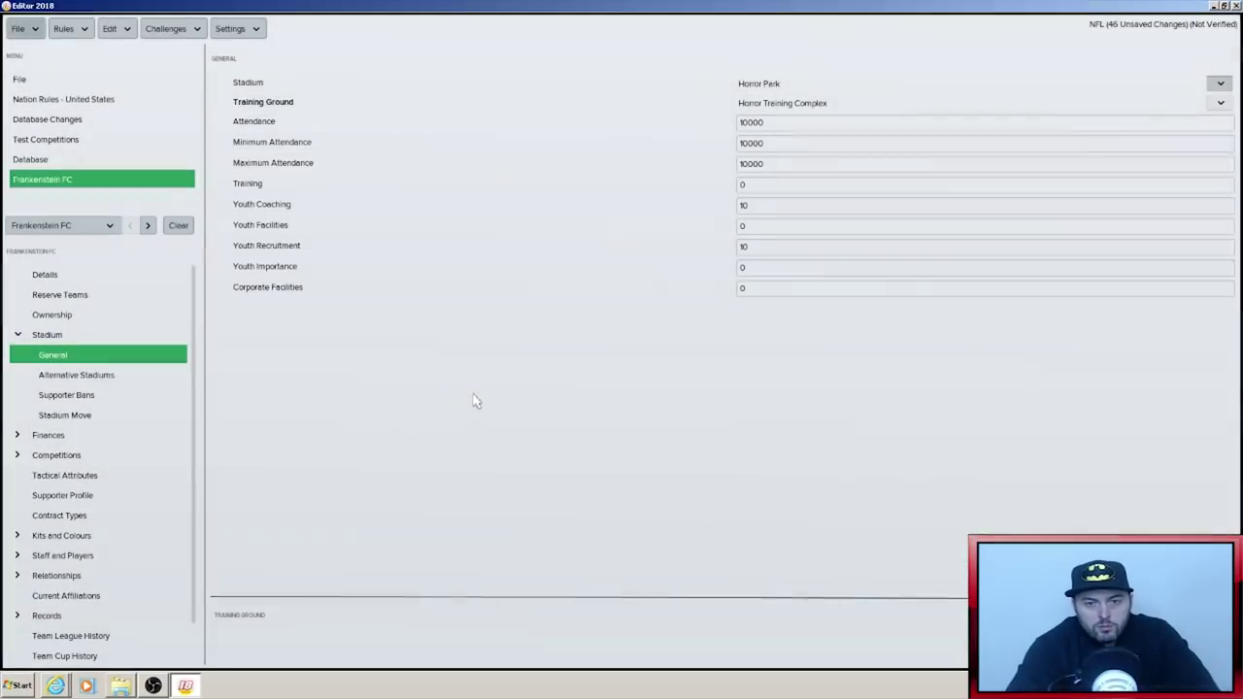
- Set the club's attendance to 50000, with a minimum of 25000 and a maximum of 70000
left_click(777, 126)
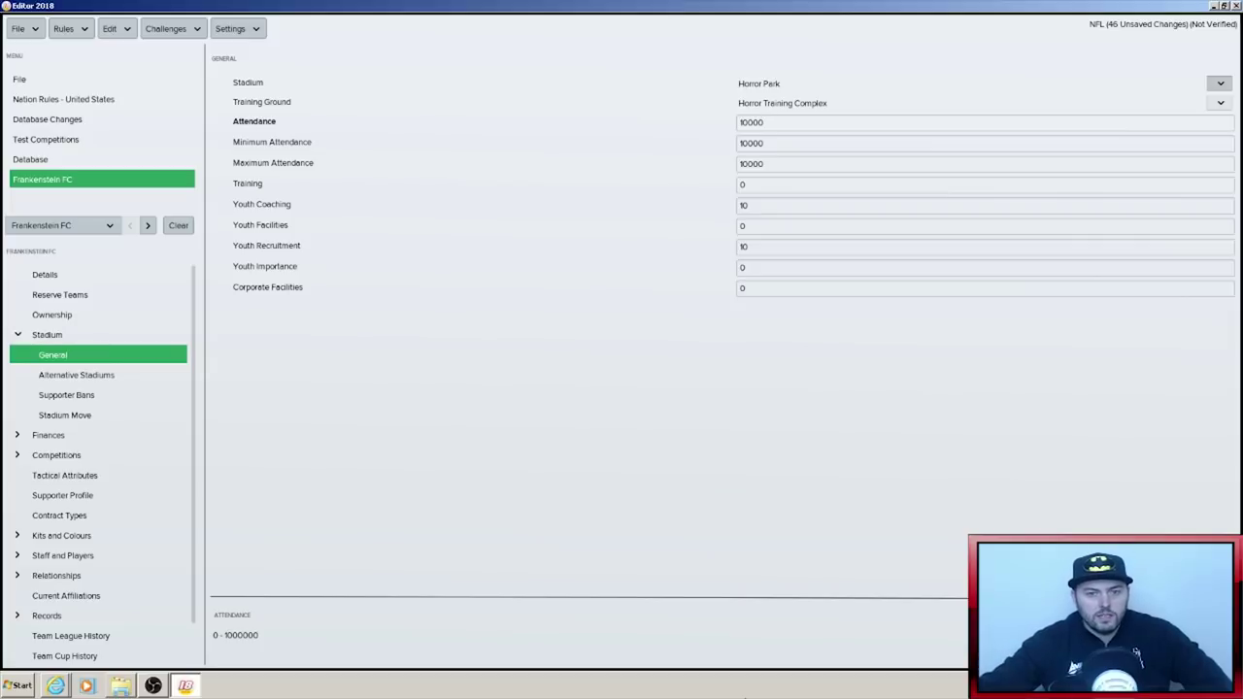
key("BackSpace")
key("BackSpace")
key("BackSpace")
key("BackSpace")
key("BackSpace")
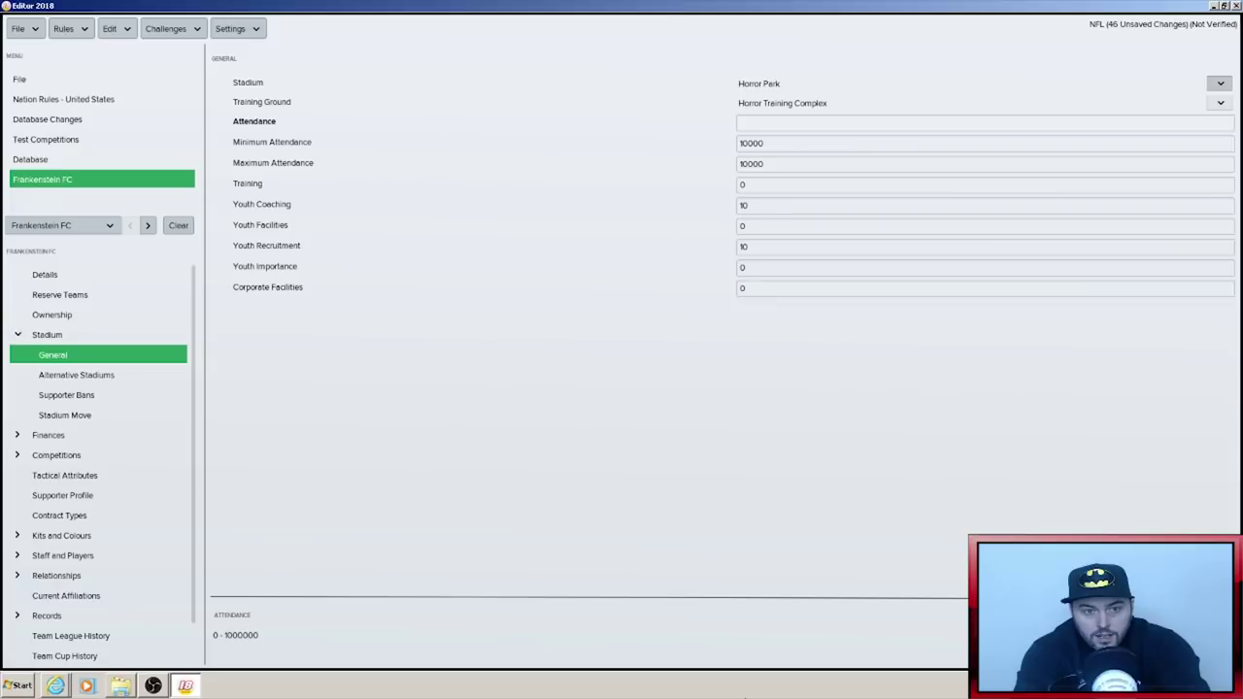
type("50000")
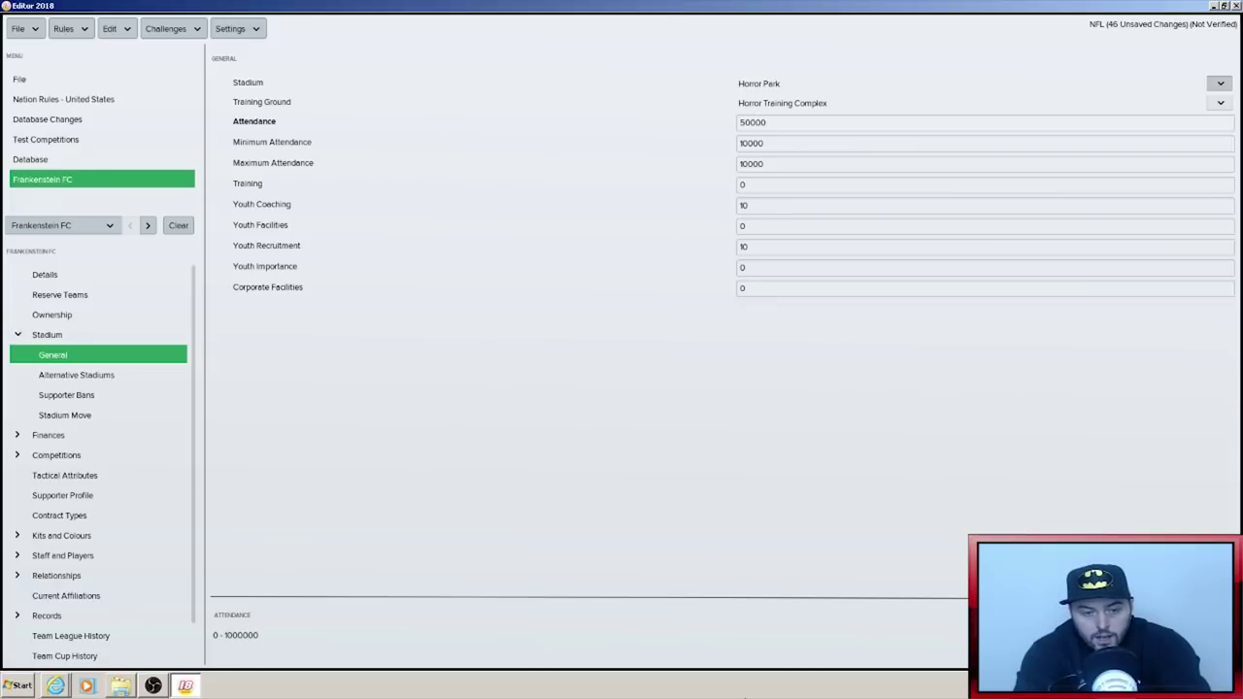
key("Tab")
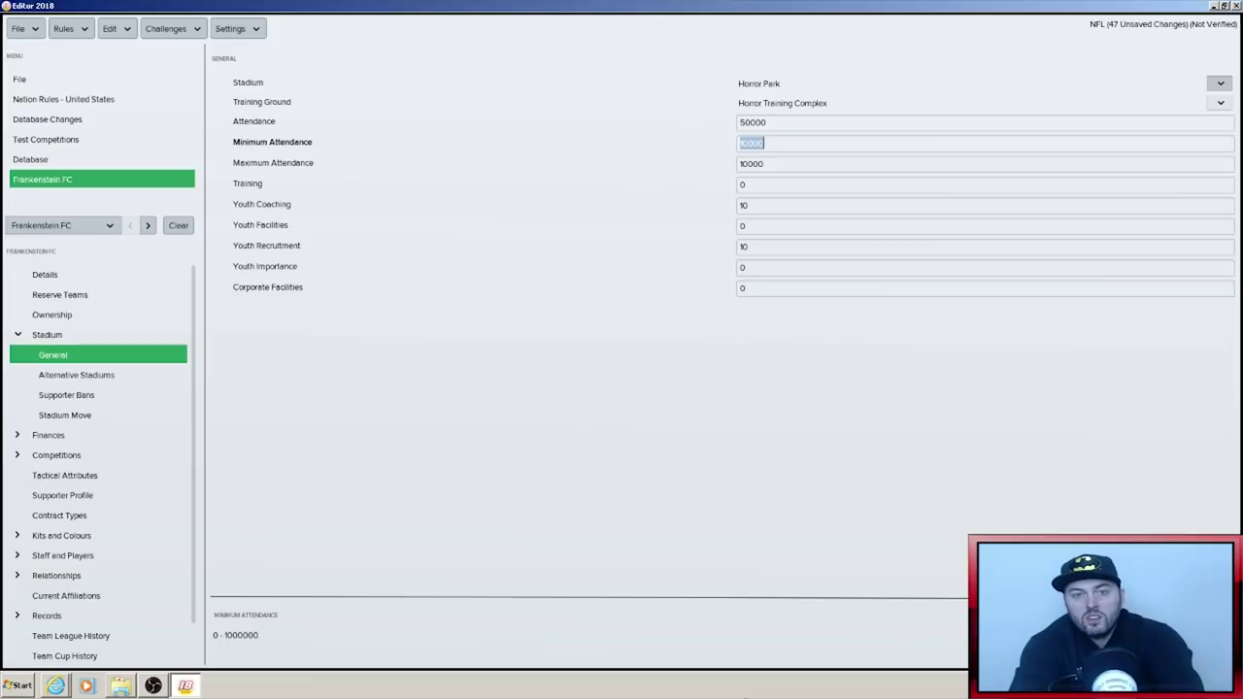
type("25000")
key("Tab")
type("70000")
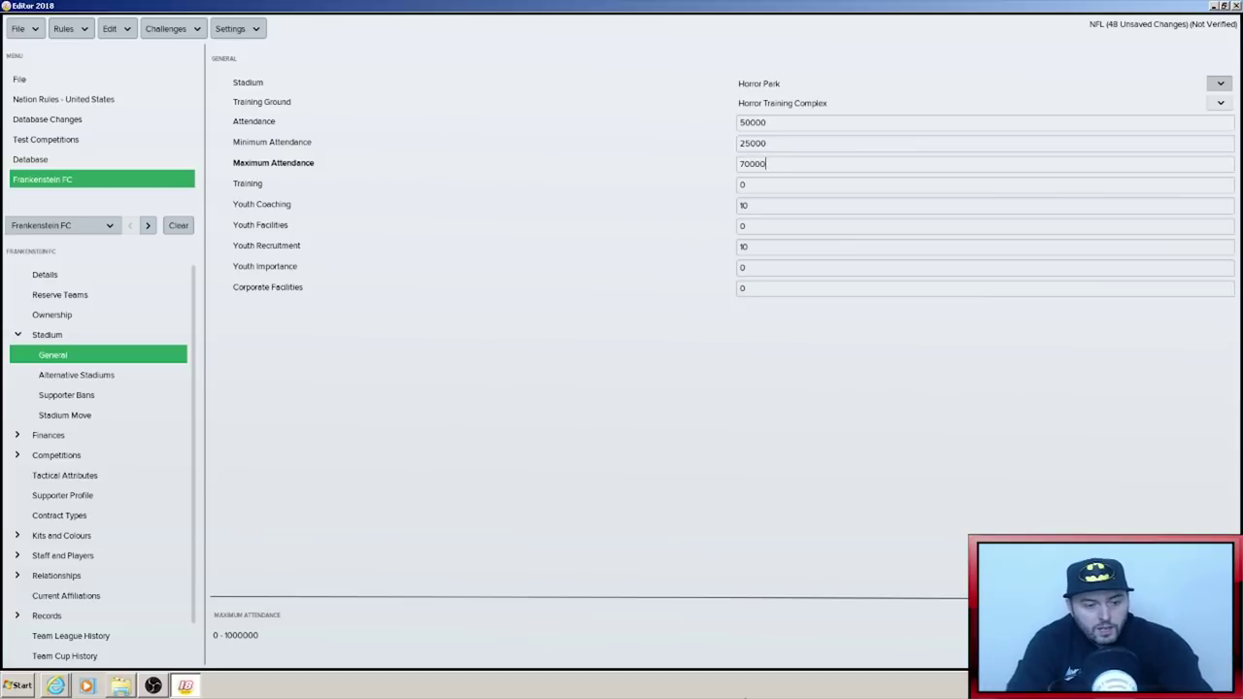
key("Tab")
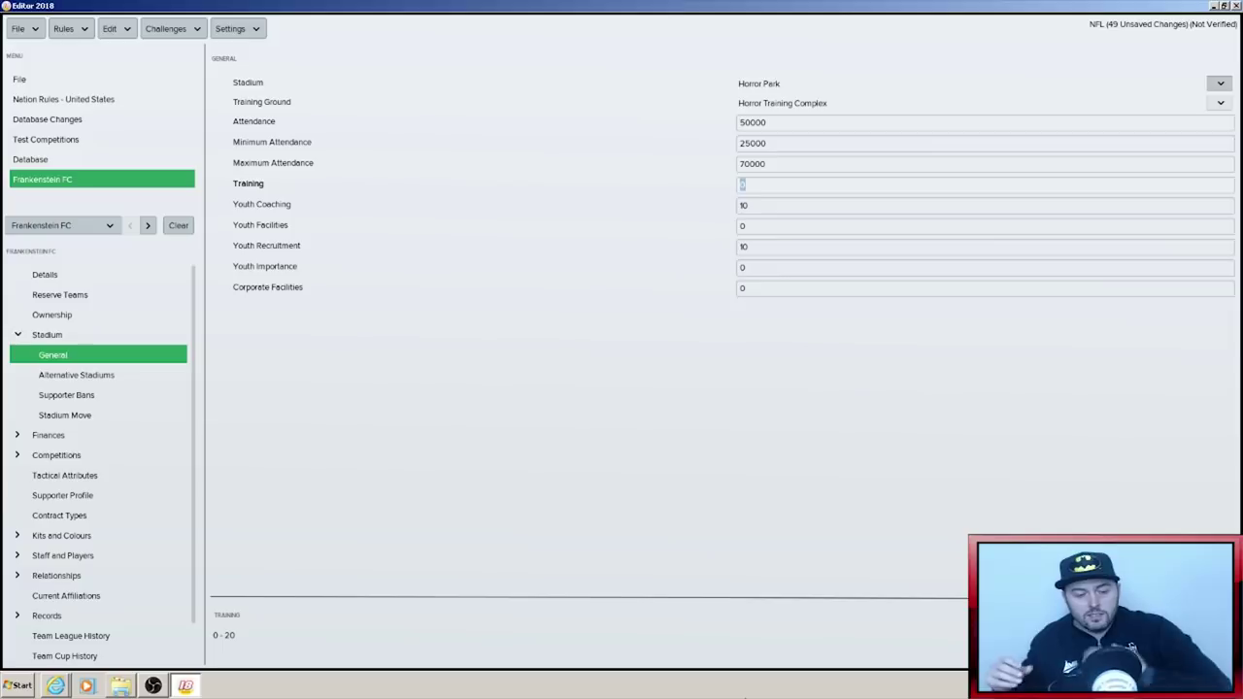
- Set training, youth coaching, youth facilities, youth recruitment, youth importance and corporate facilities all to 20
type("20")
key("Tab")
type("20")
key("Tab")
type("20")
key("Tab")
type("20")
key("Tab")
type("20")
key("Tab")
type("20")
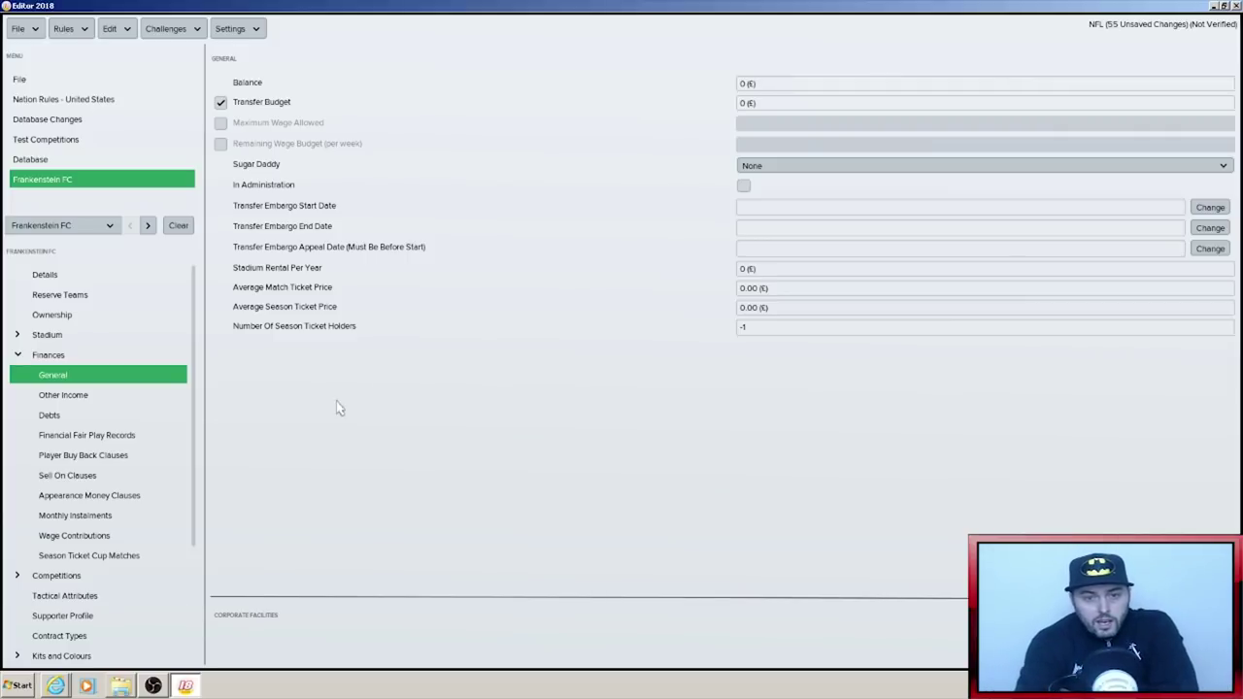
- Set the club's balance to £100,000,000 and its transfer budget to £50,000,000 in the general finances
left_click(790, 169)
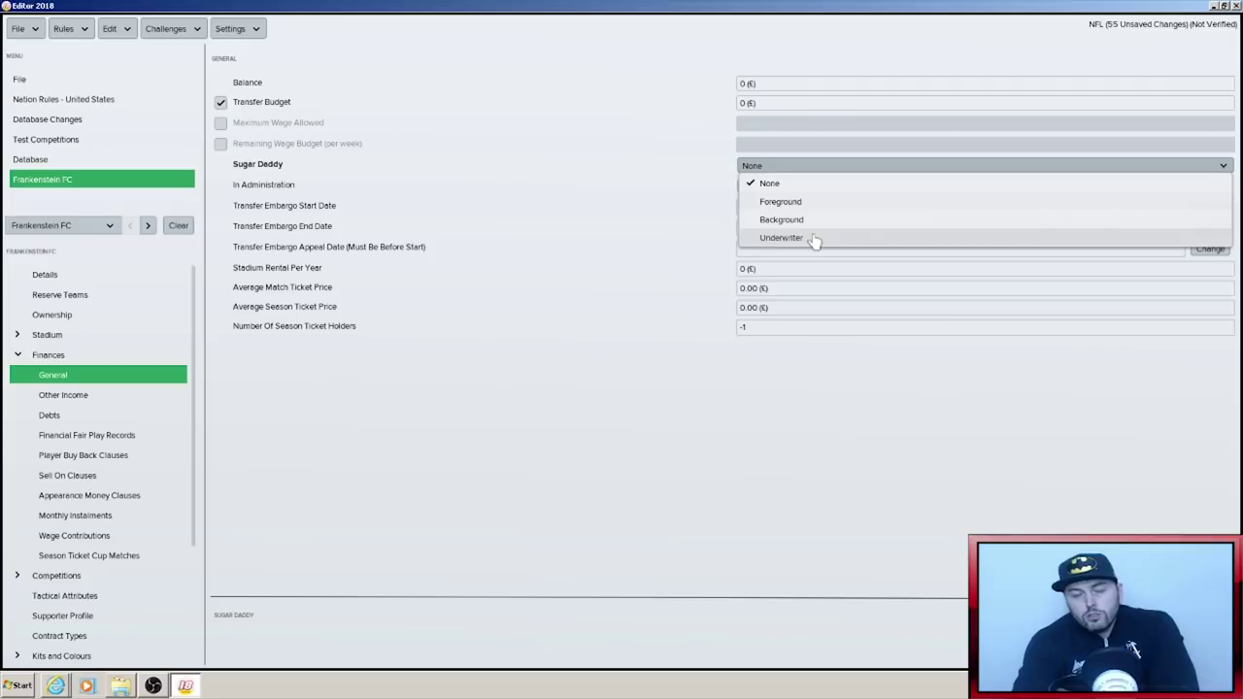
left_click(783, 83)
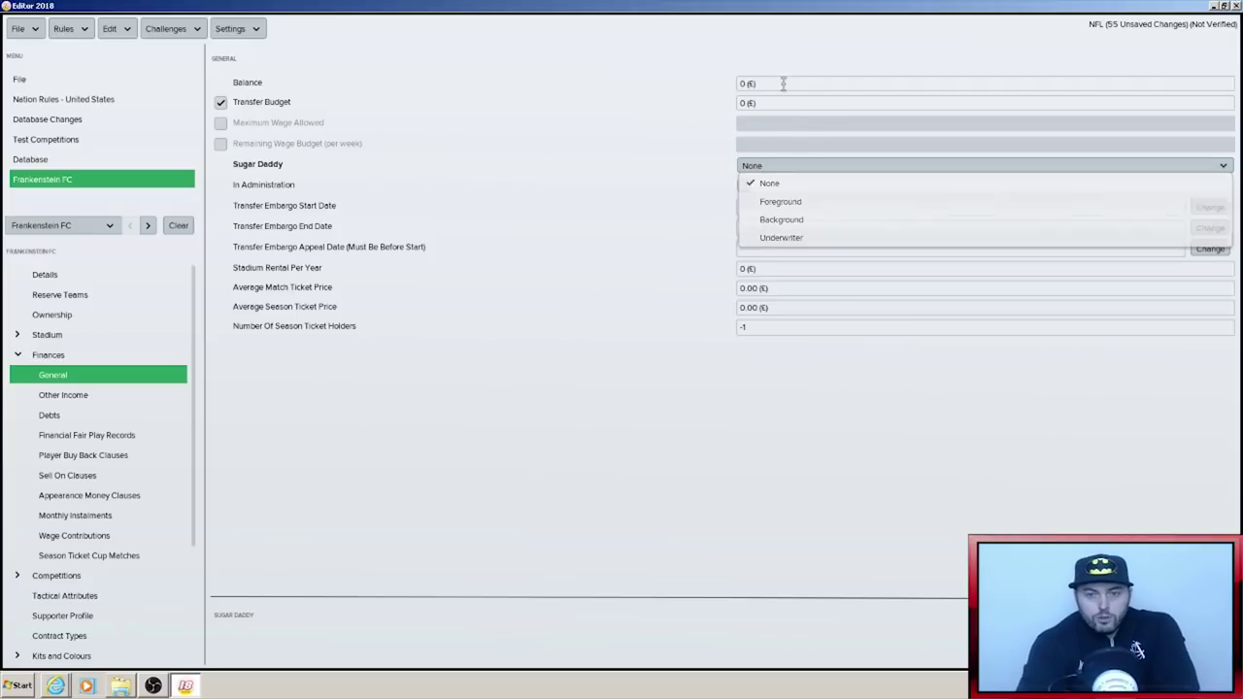
left_click(782, 83)
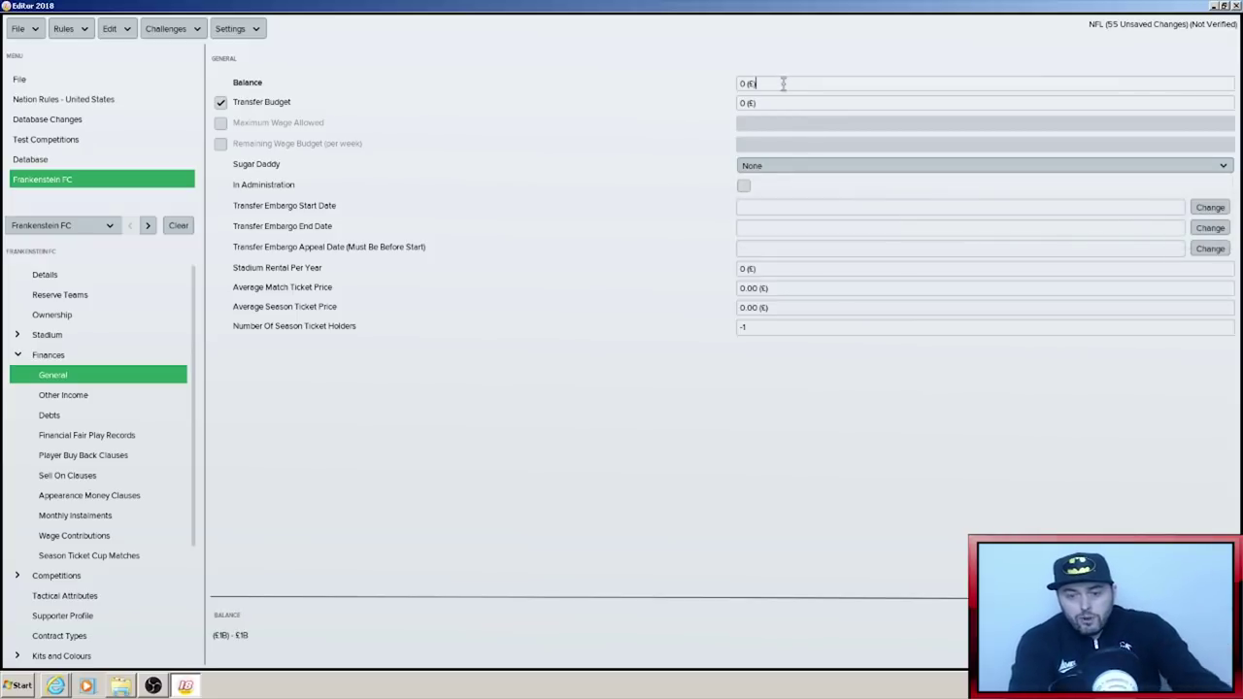
key("BackSpace")
key("BackSpace")
key("BackSpace")
key("BackSpace")
key("BackSpace")
type("1000000000")
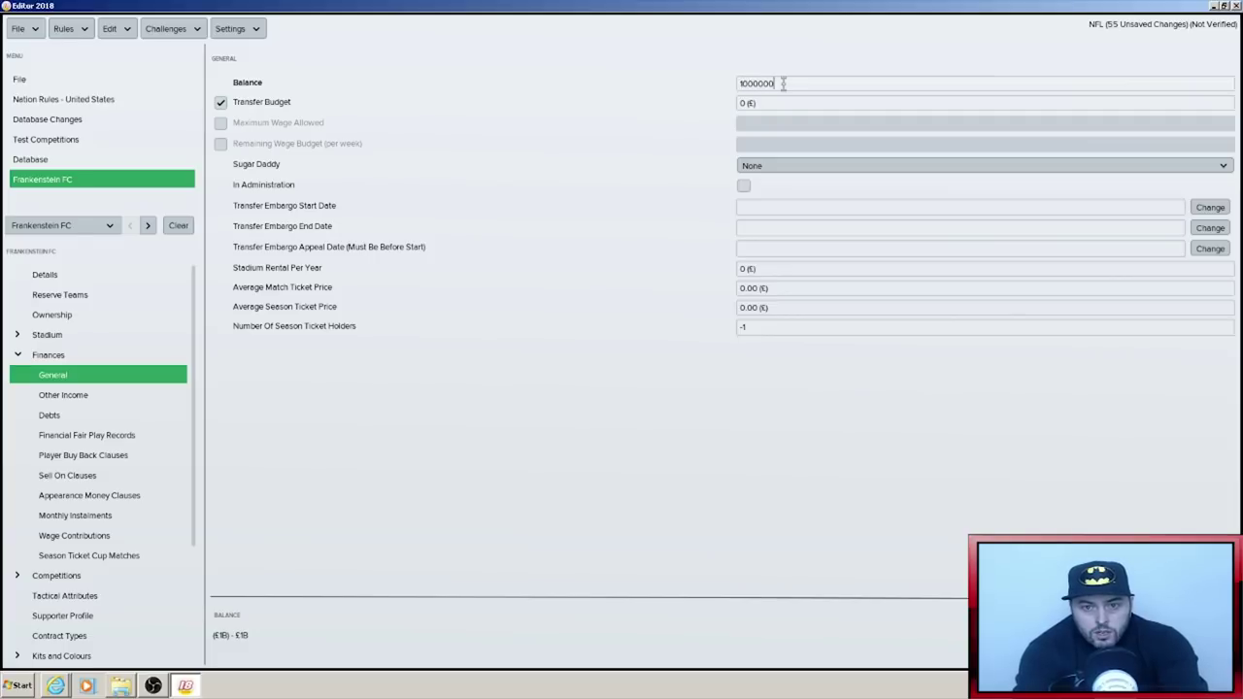
type("50000000")
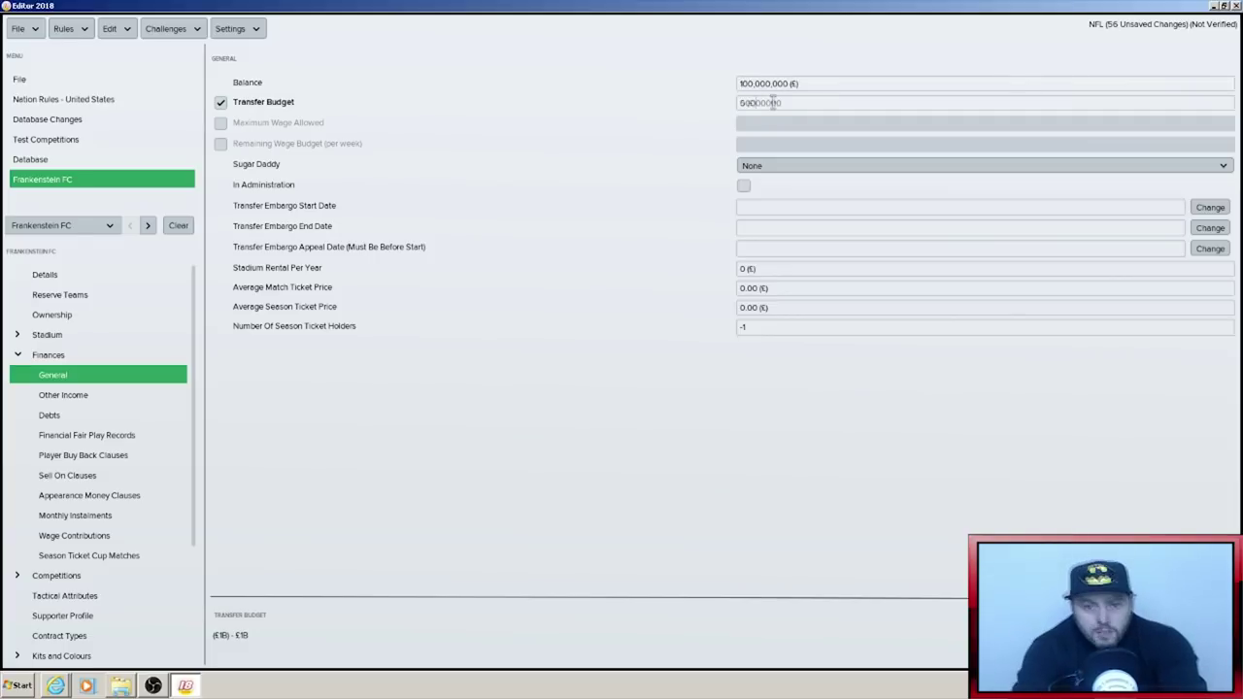
left_click(805, 84)
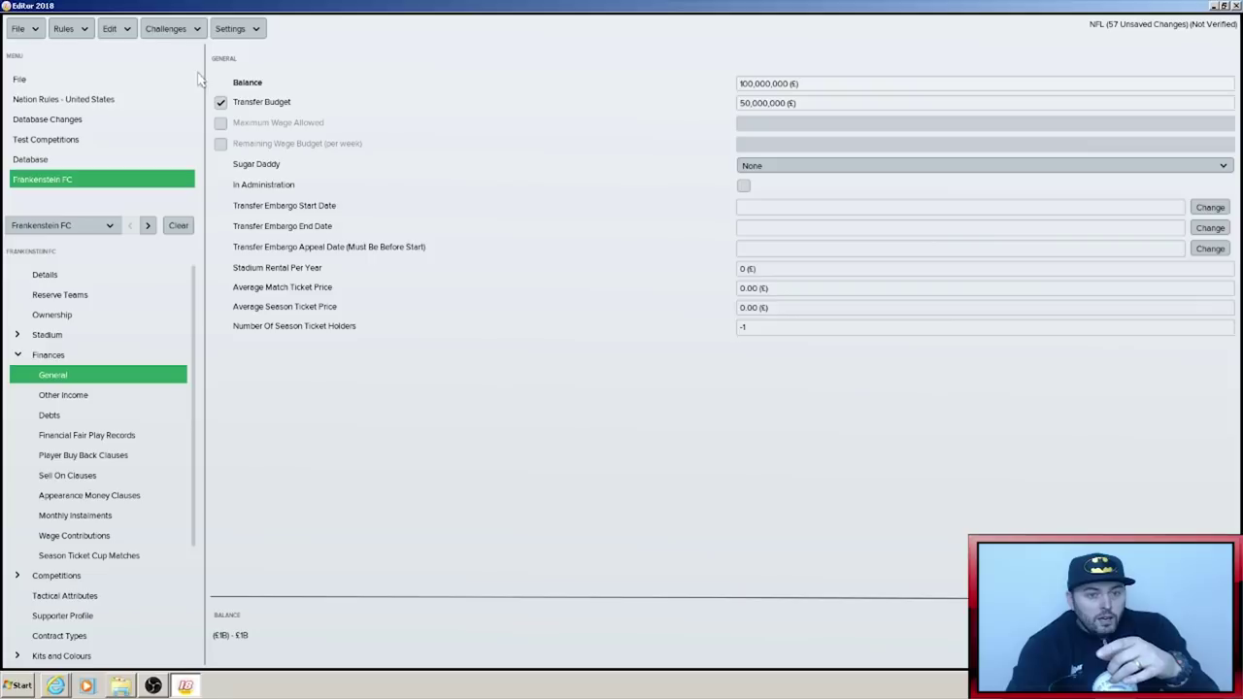
- Enable the maximum wage allowed and set it to the £1,000,000 upper limit
left_click(220, 123)
left_click(832, 123)
key("BackSpace")
key("BackSpace")
key("BackSpace")
key("BackSpace")
key("BackSpace")
key("BackSpace")
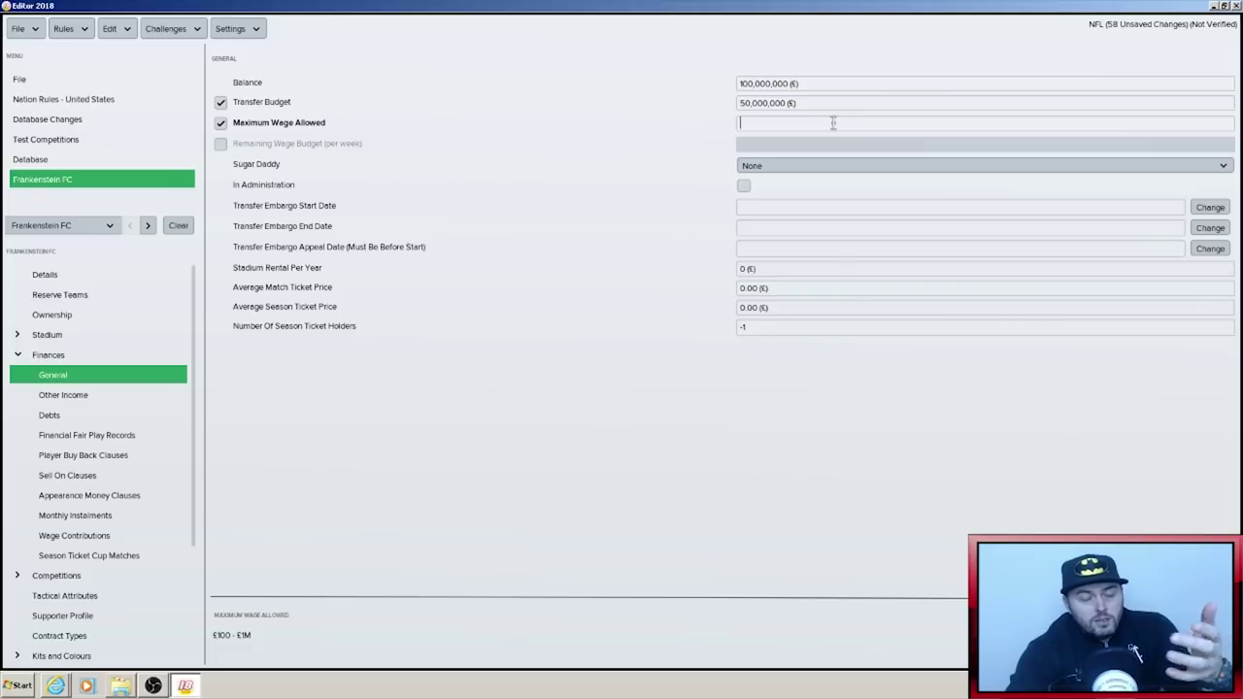
type("1000000000000")
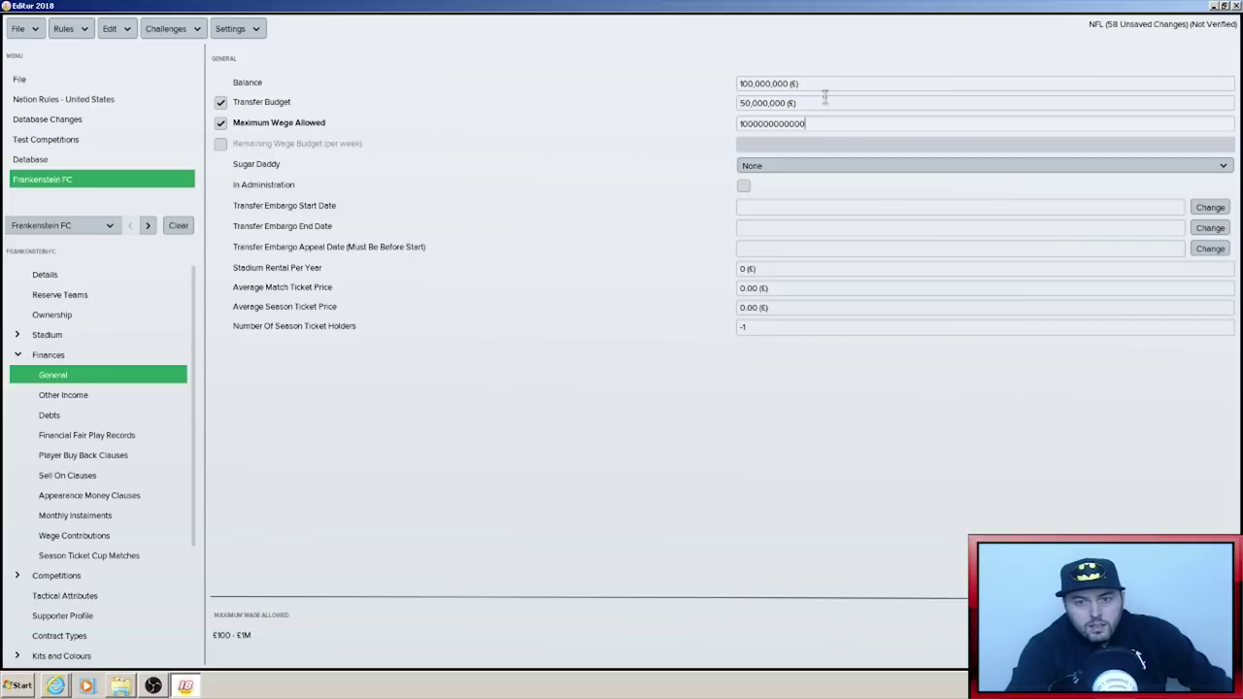
left_click(825, 99)
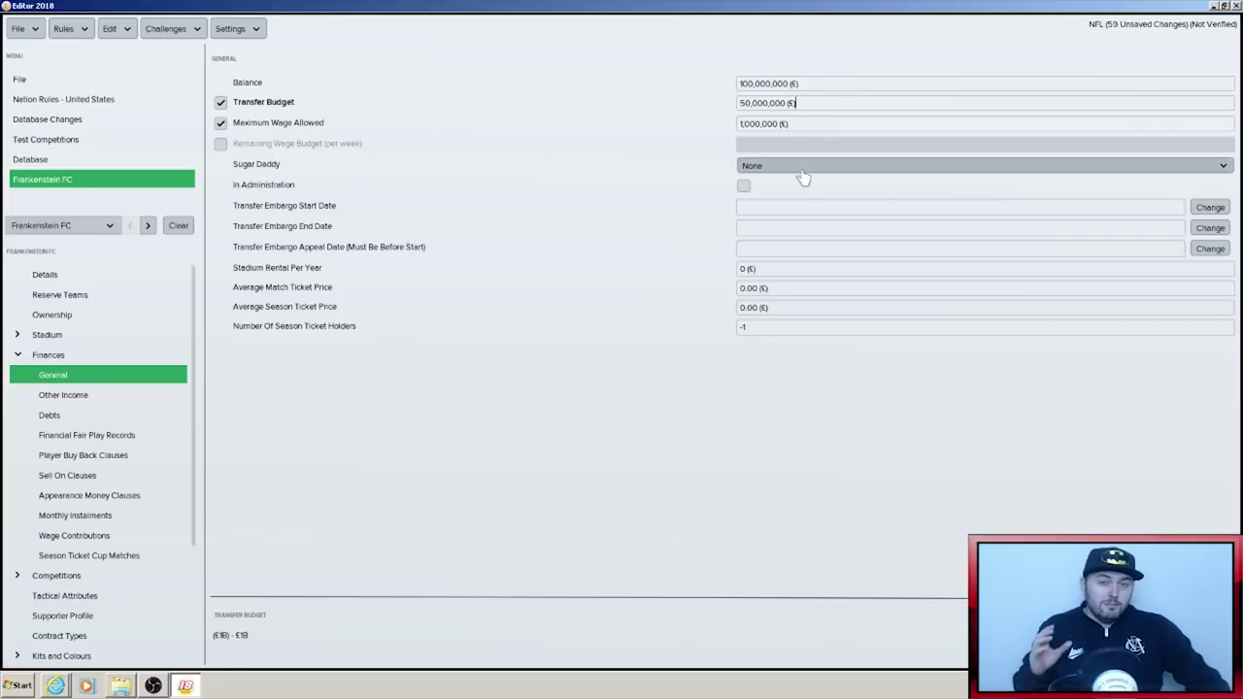
- Set the maximum wage allowed to £300,000
left_click(809, 126)
key("BackSpace")
key("BackSpace")
key("BackSpace")
key("BackSpace")
key("BackSpace")
key("BackSpace")
key("BackSpace")
key("BackSpace")
key("BackSpace")
key("BackSpace")
key("BackSpace")
key("BackSpace")
key("BackSpace")
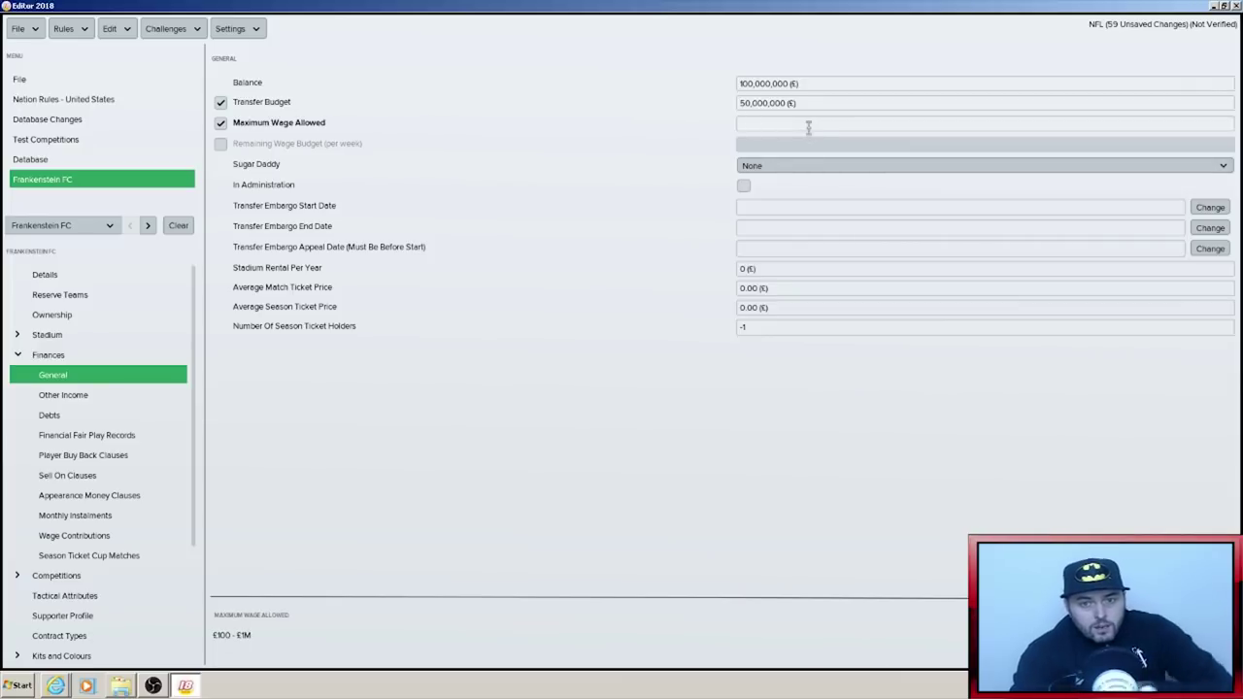
type("300000")
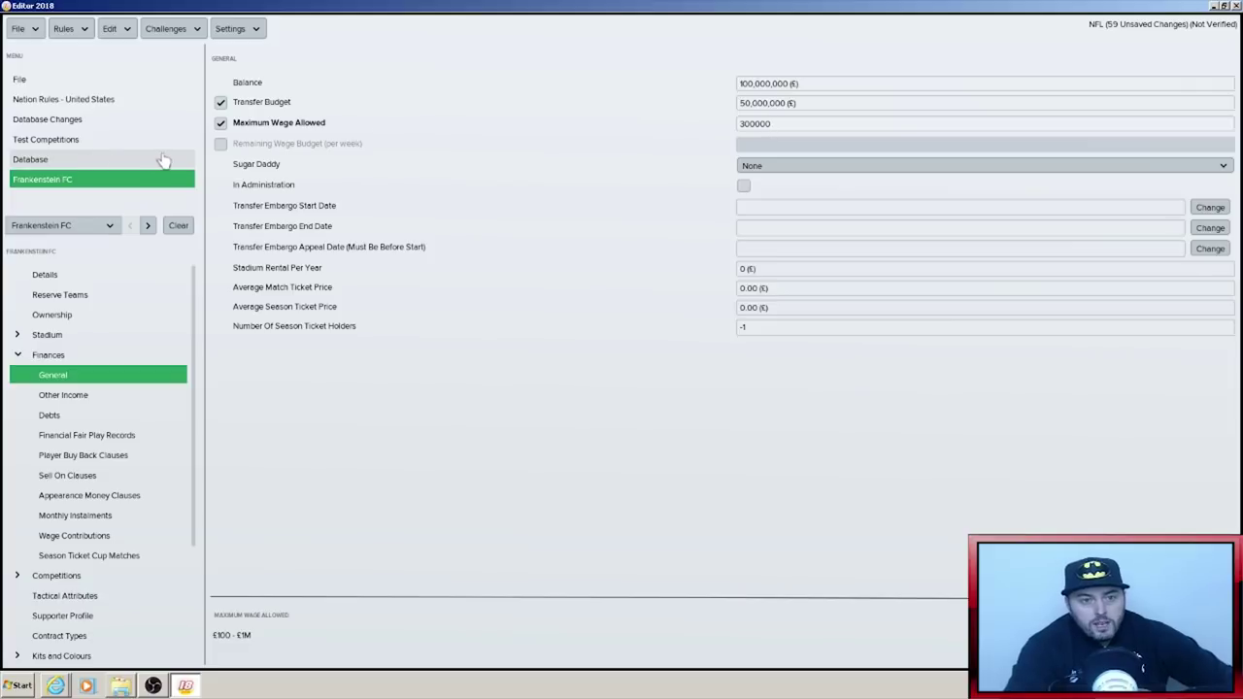
- Enable the remaining weekly wage budget and set it to 500000
left_click(221, 145)
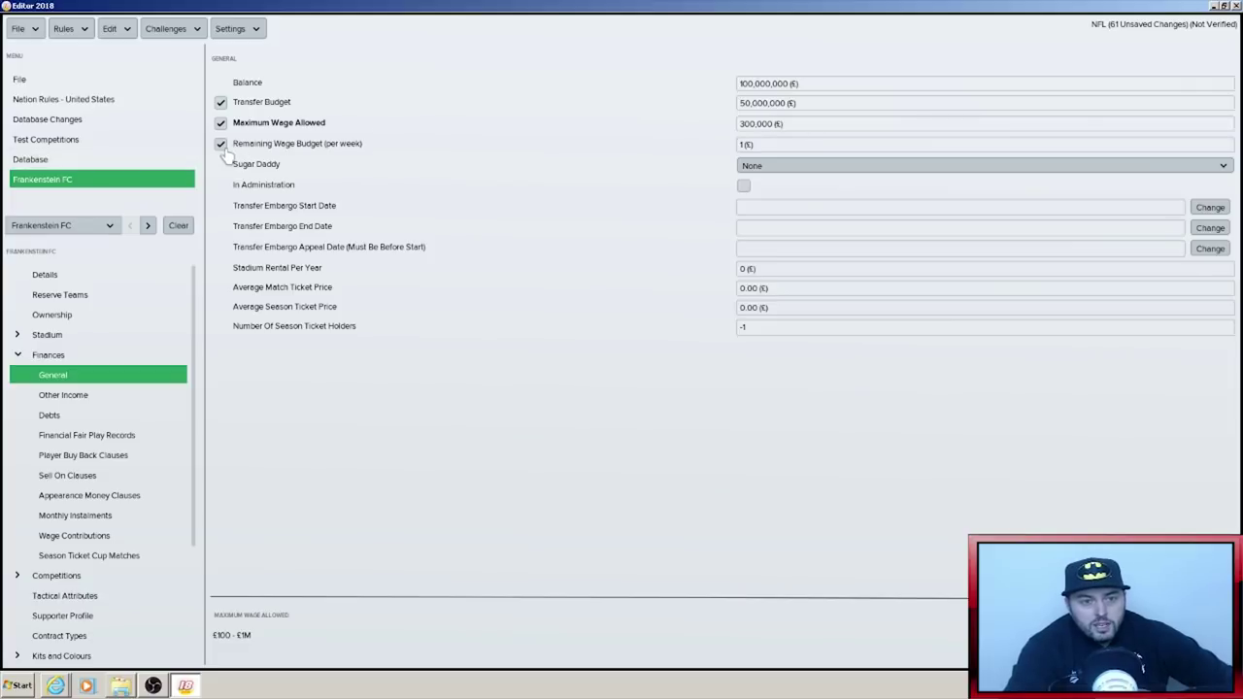
left_click(790, 144)
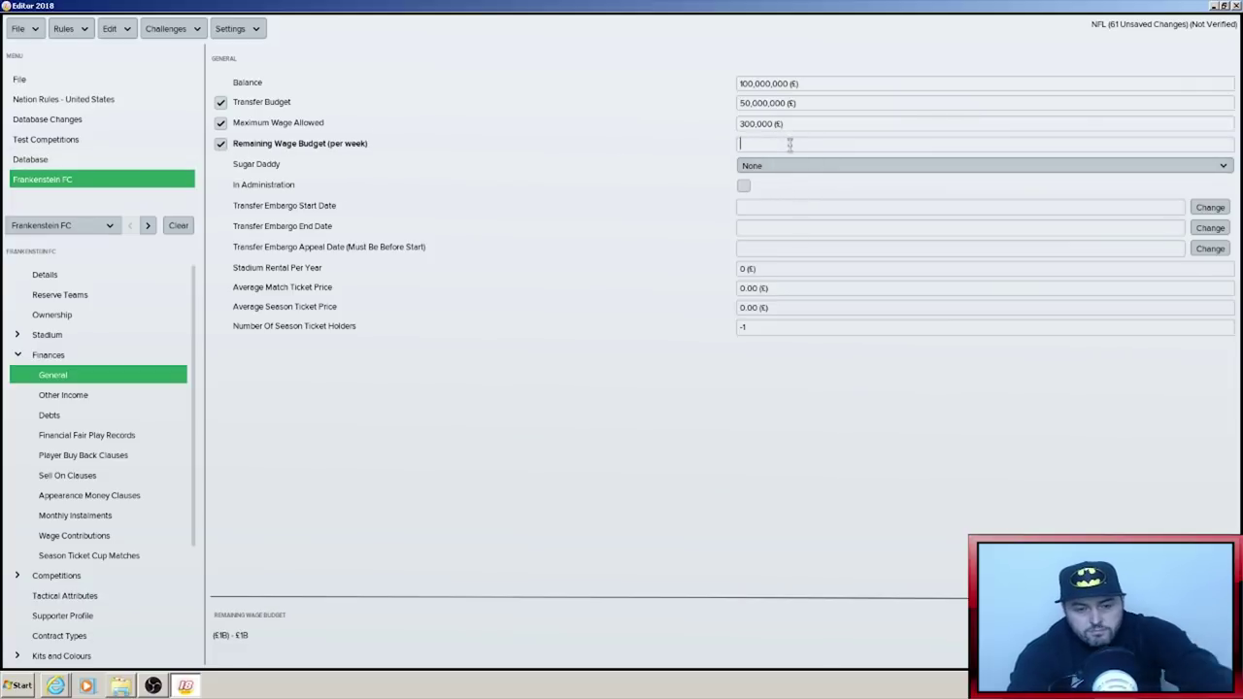
type("5000000")
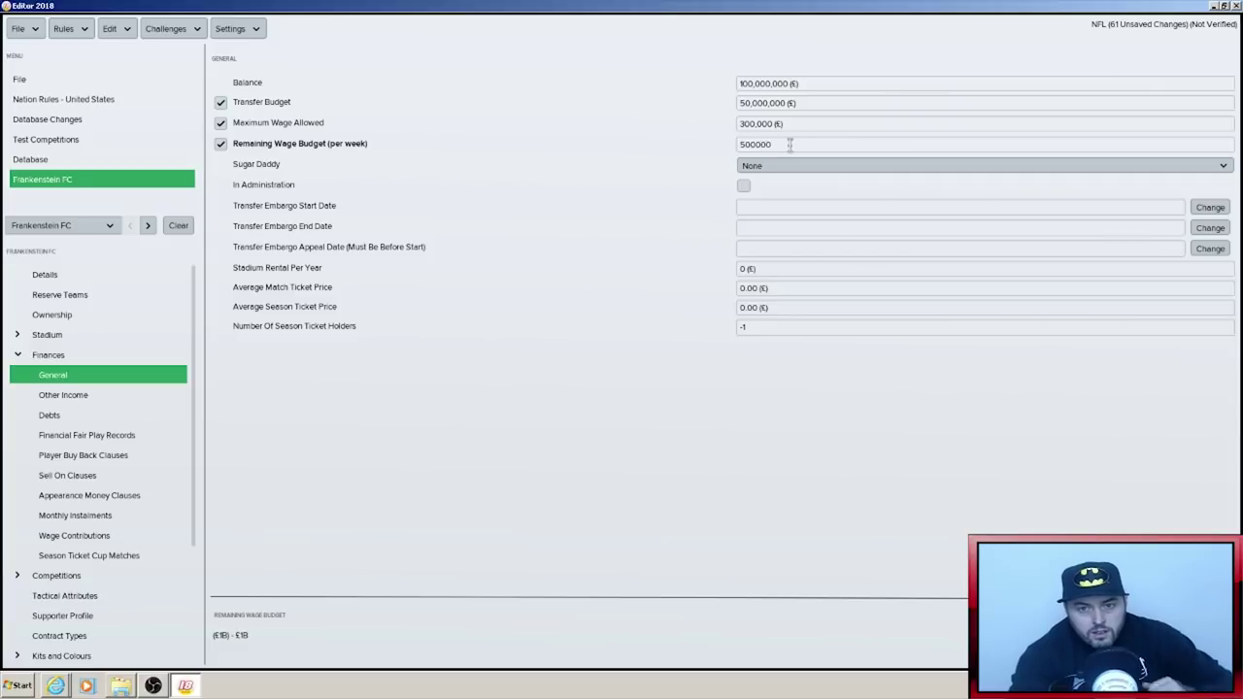
- Set the remaining weekly wage budget to £5,000,000 and the sugar daddy option to None
left_click(782, 166)
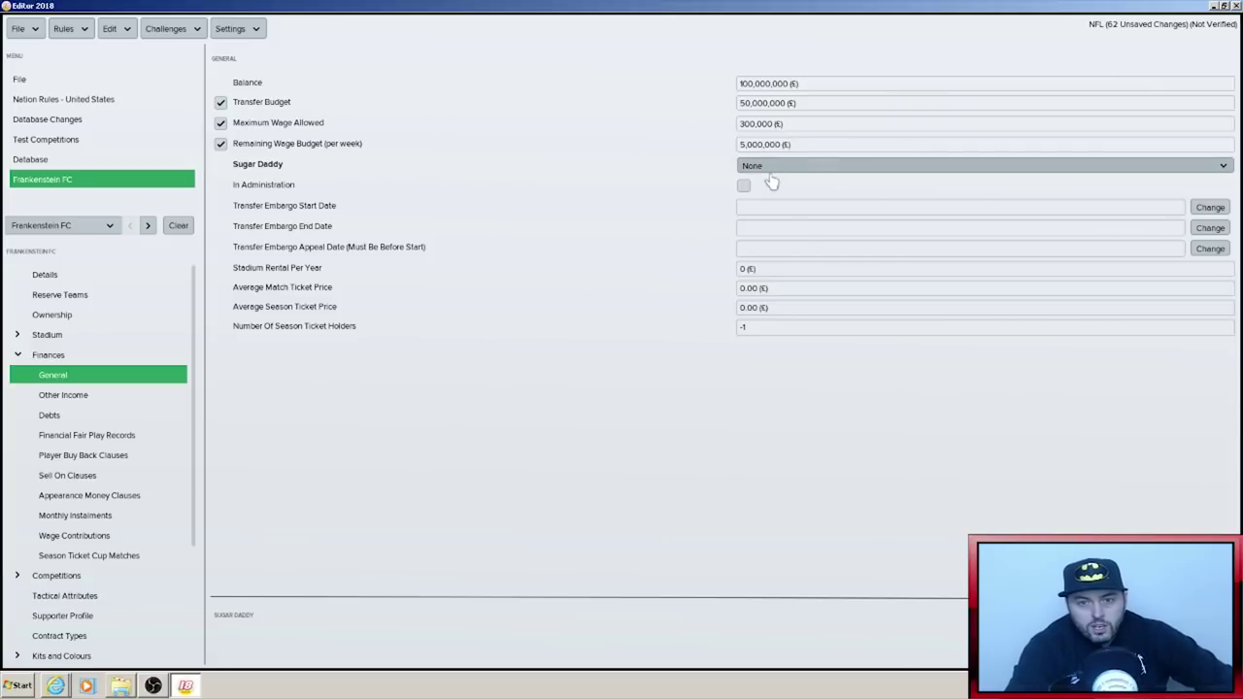
left_click(768, 185)
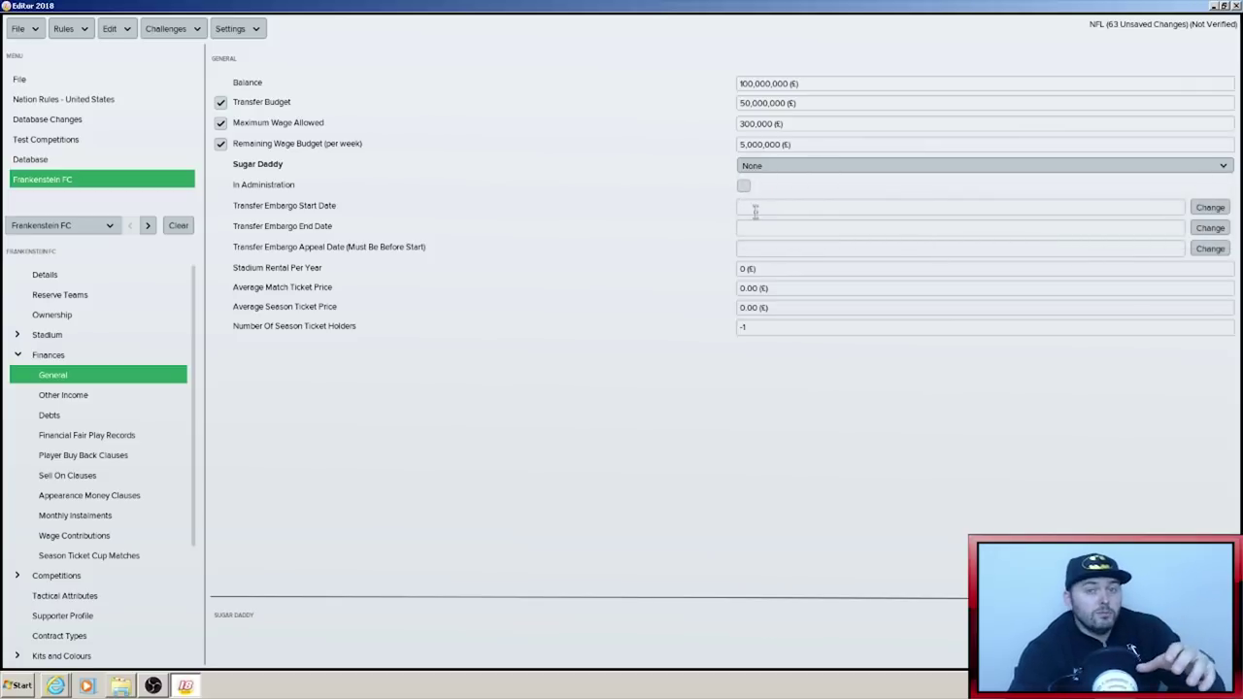
left_click(770, 271)
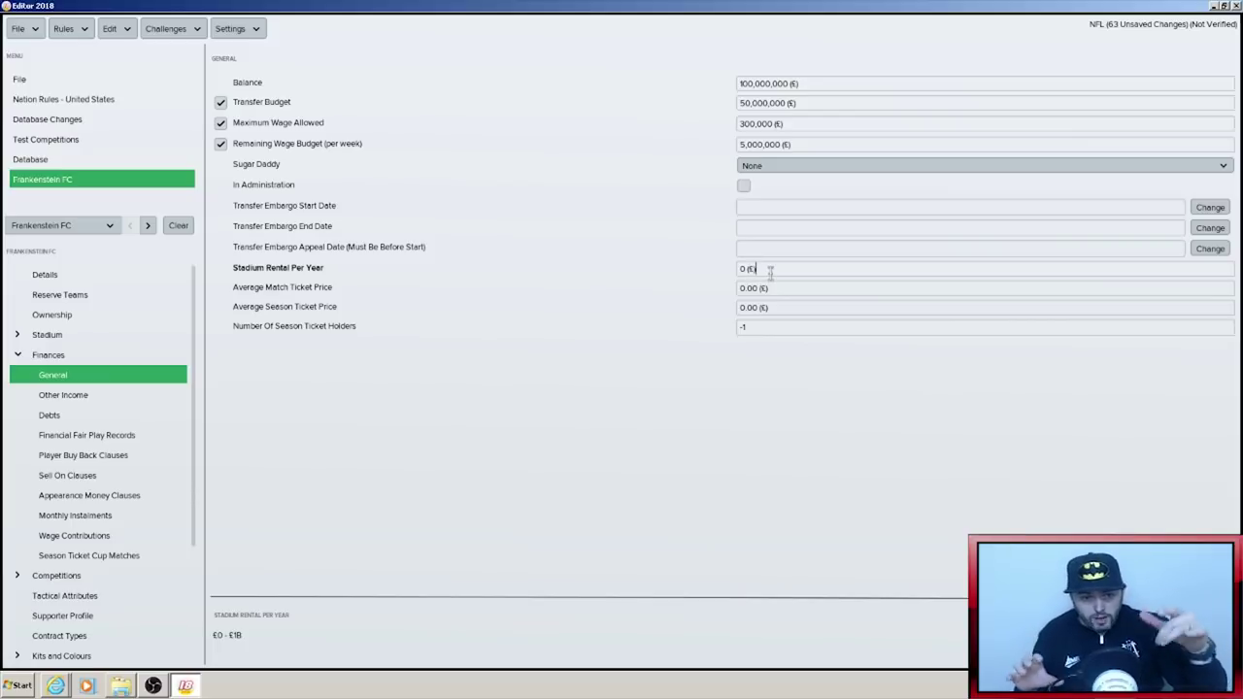
- Set the club's average match ticket price to £50
left_click(782, 287)
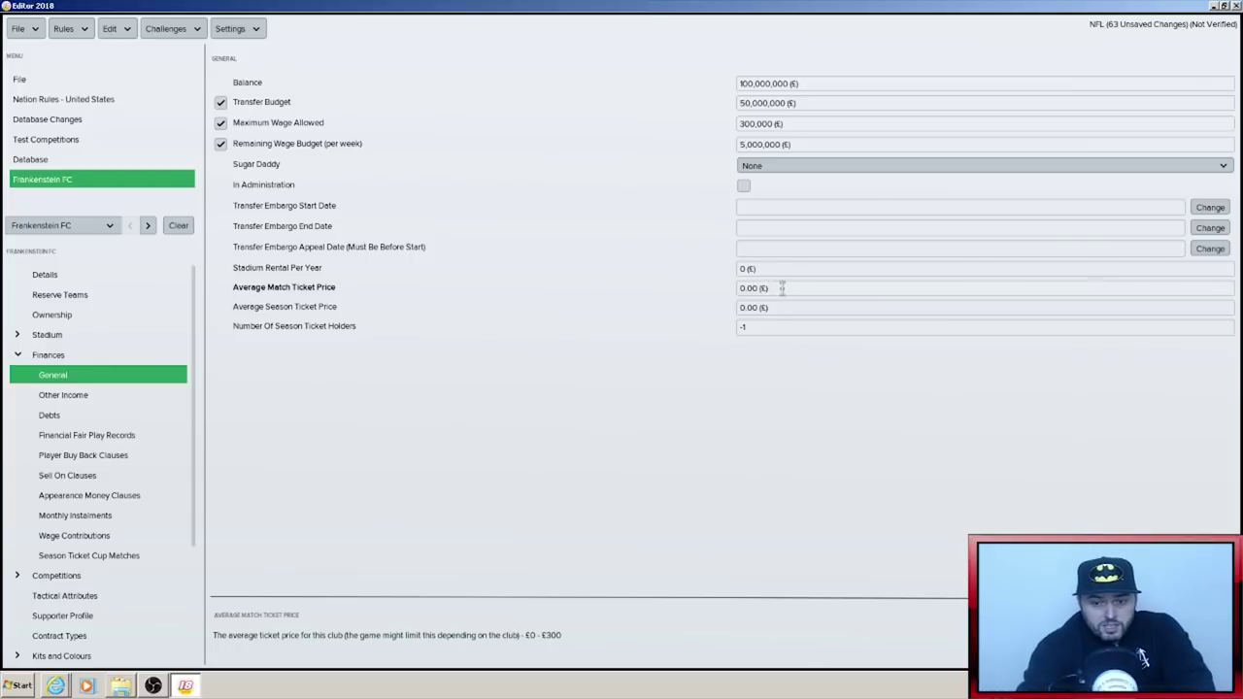
key("BackSpace")
key("BackSpace")
key("BackSpace")
key("BackSpace")
key("BackSpace")
key("BackSpace")
key("BackSpace")
key("BackSpace")
type("5")
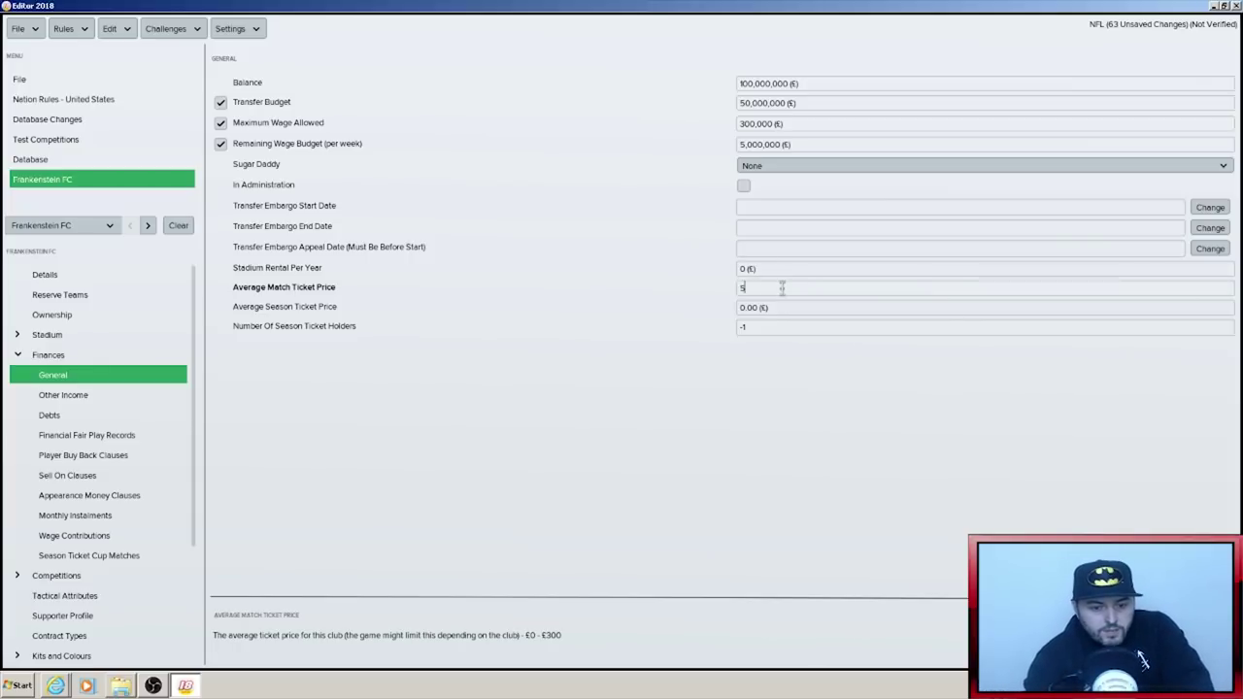
type("0")
- Set the club's average season ticket price to £500
left_click(786, 307)
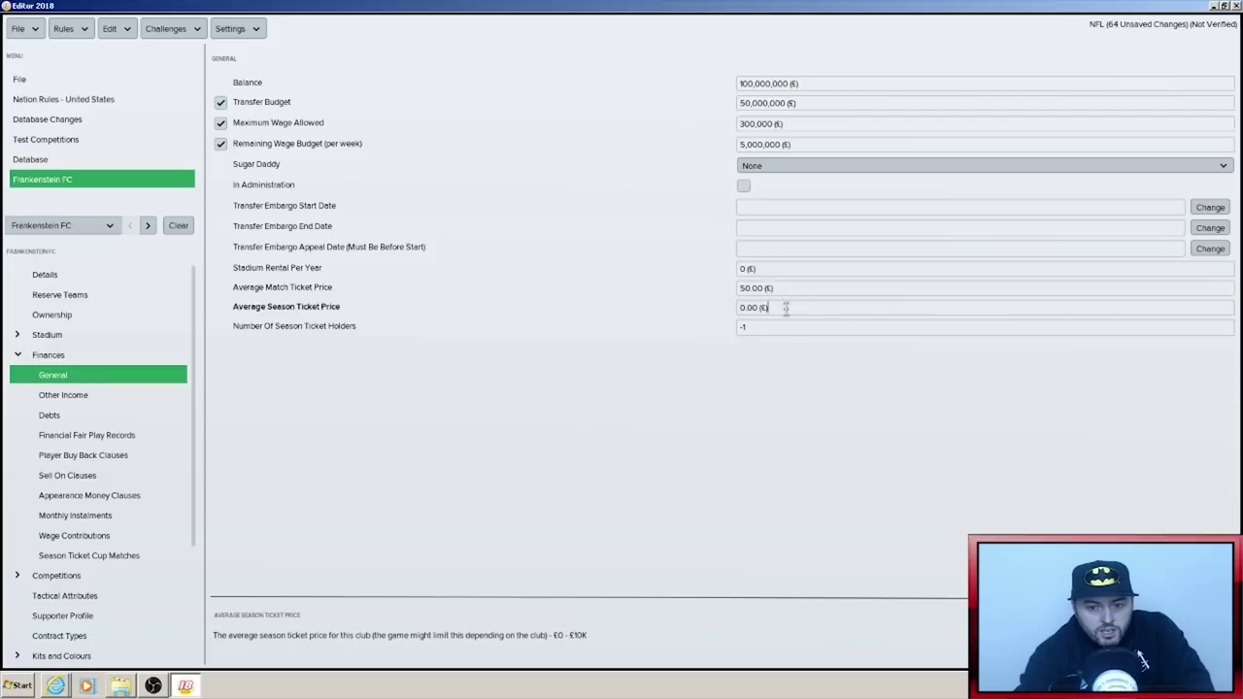
key("BackSpace")
key("BackSpace")
key("BackSpace")
key("BackSpace")
key("BackSpace")
key("BackSpace")
key("BackSpace")
type("5")
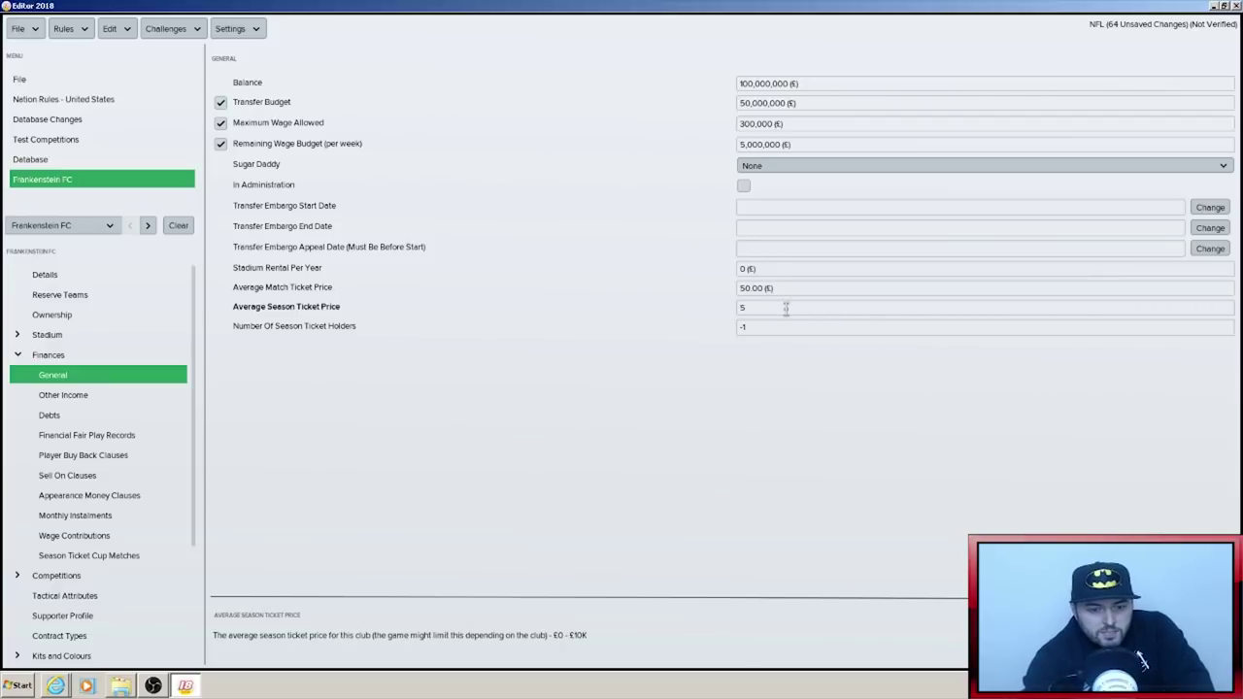
type("00")
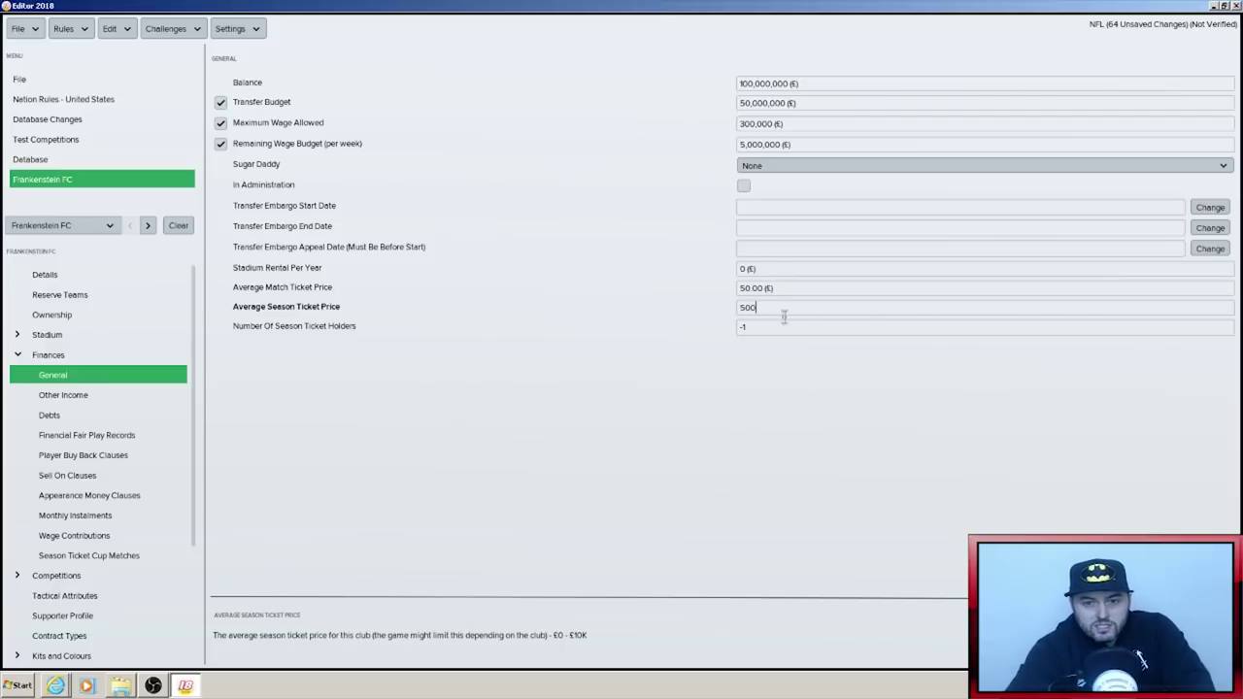
- Set the number of season ticket holders to 25000
left_click(787, 331)
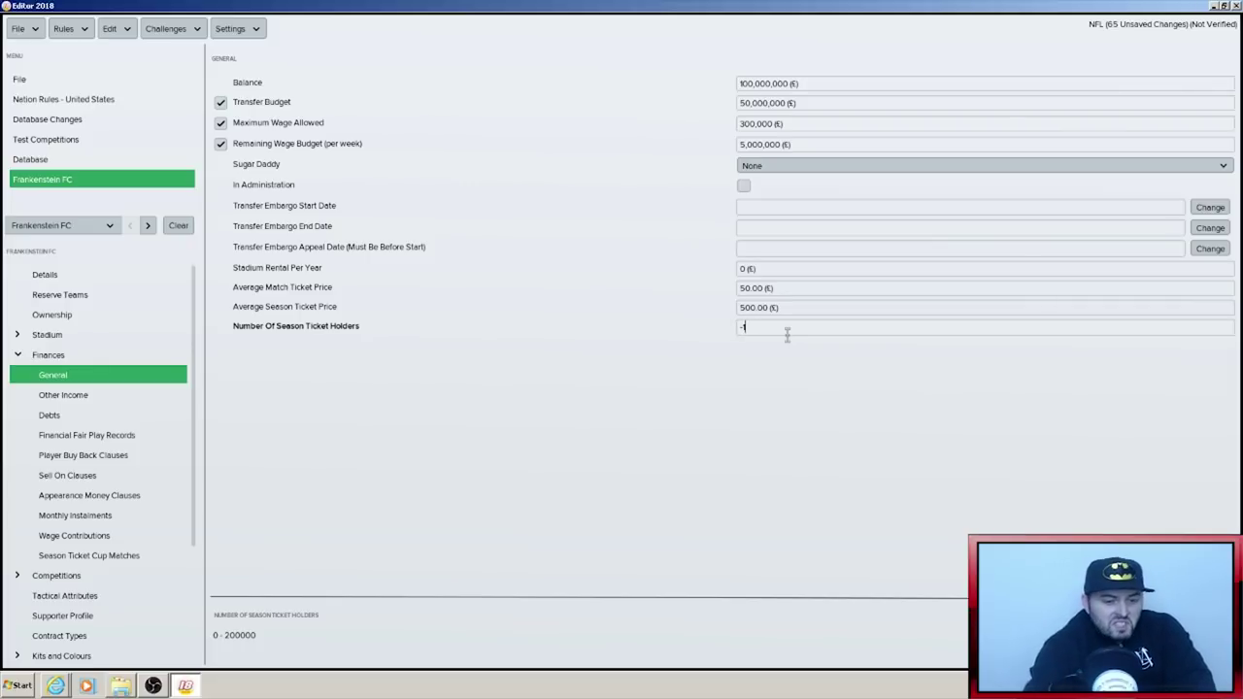
type("00")
key("BackSpace")
key("BackSpace")
key("BackSpace")
key("BackSpace")
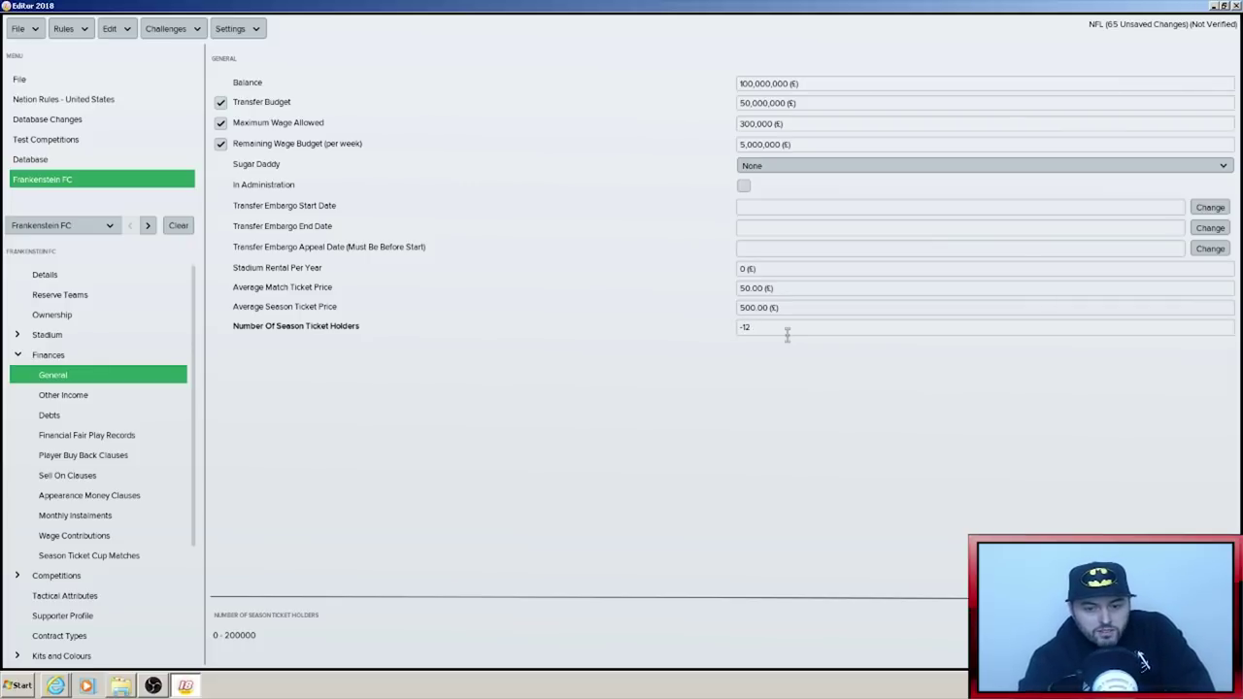
type("25000")
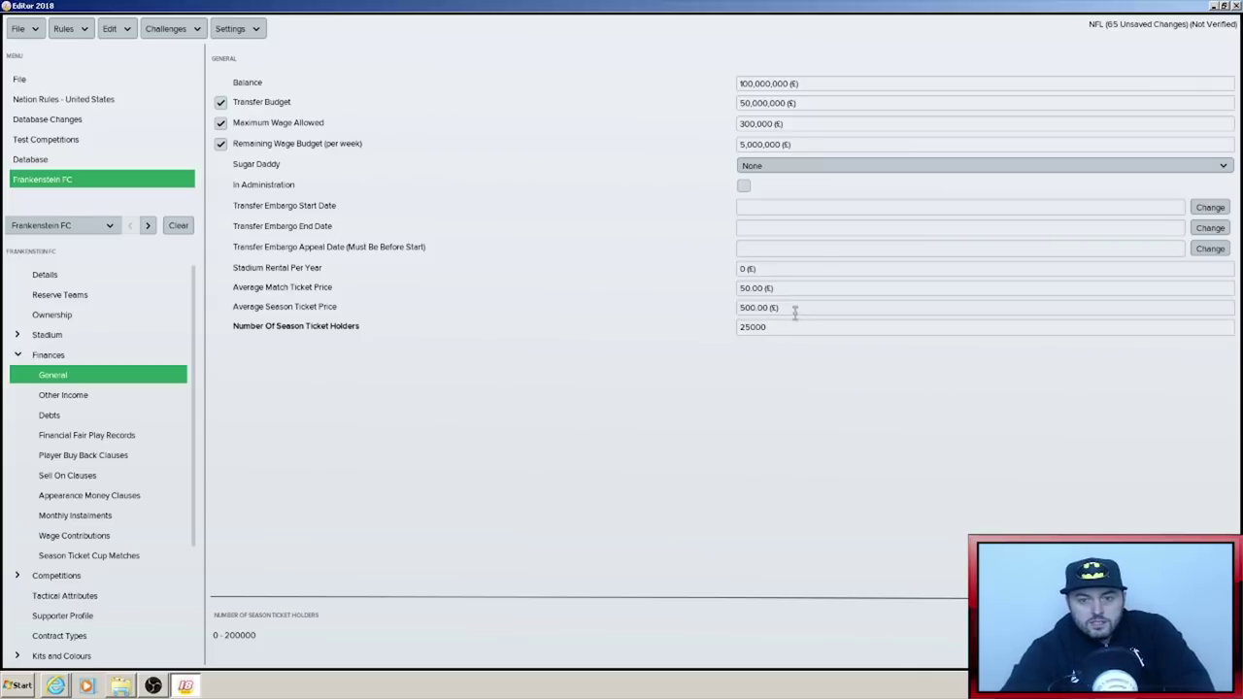
left_click(790, 308)
- Add an entry to the club's other income with the income type Individual TV Deal
left_click(60, 396)
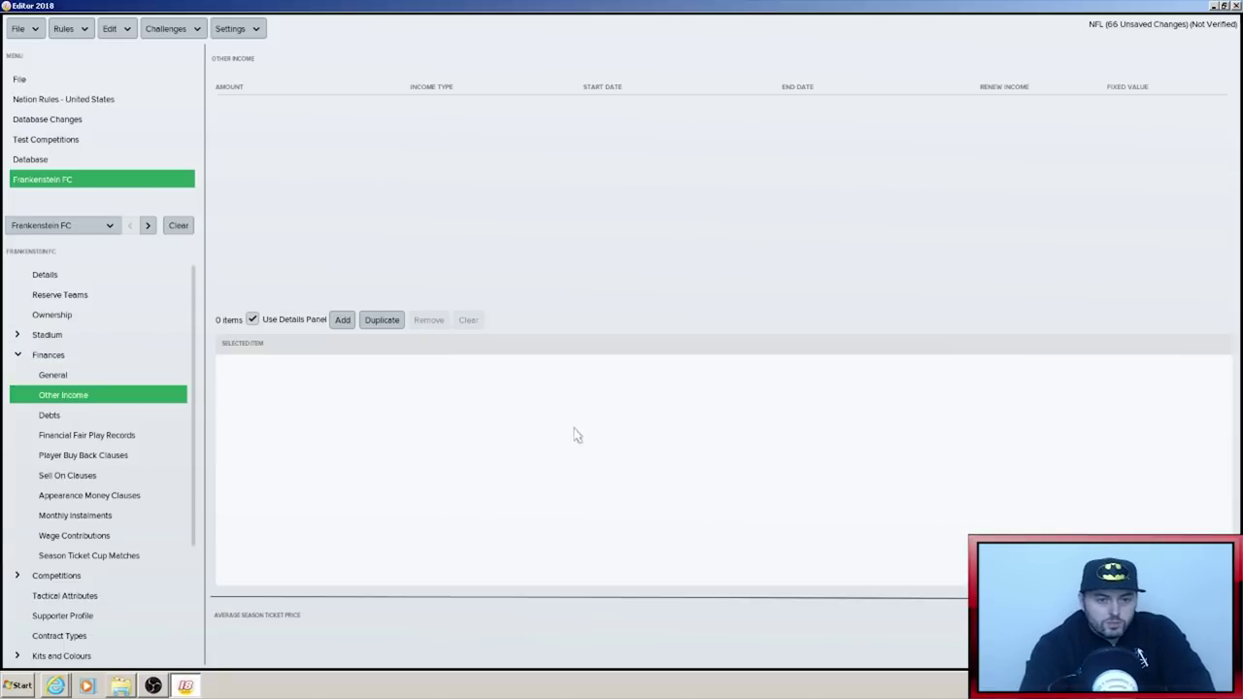
left_click(342, 323)
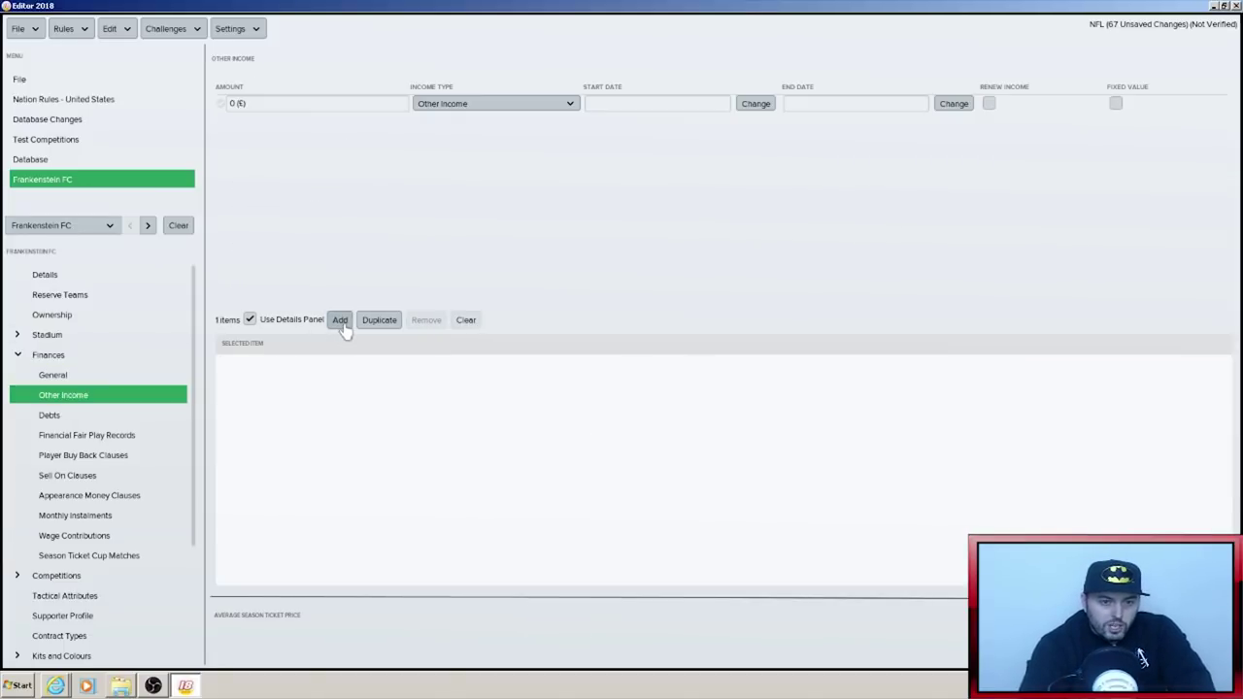
left_click(481, 103)
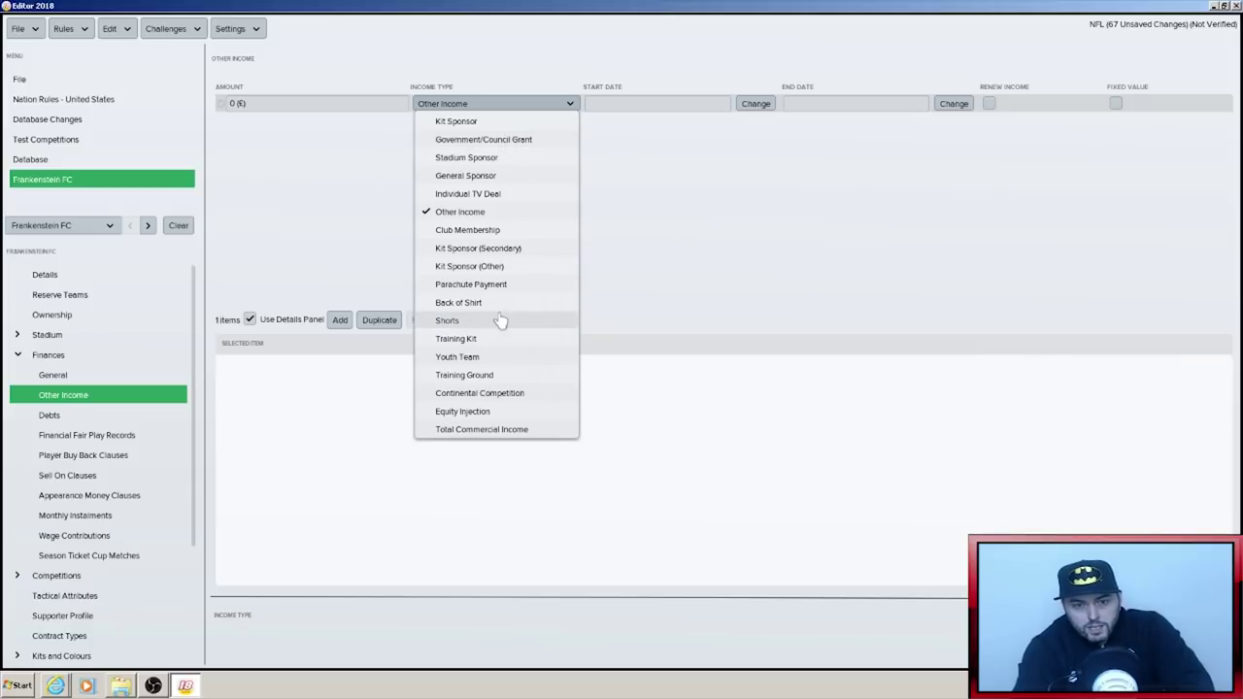
left_click(496, 194)
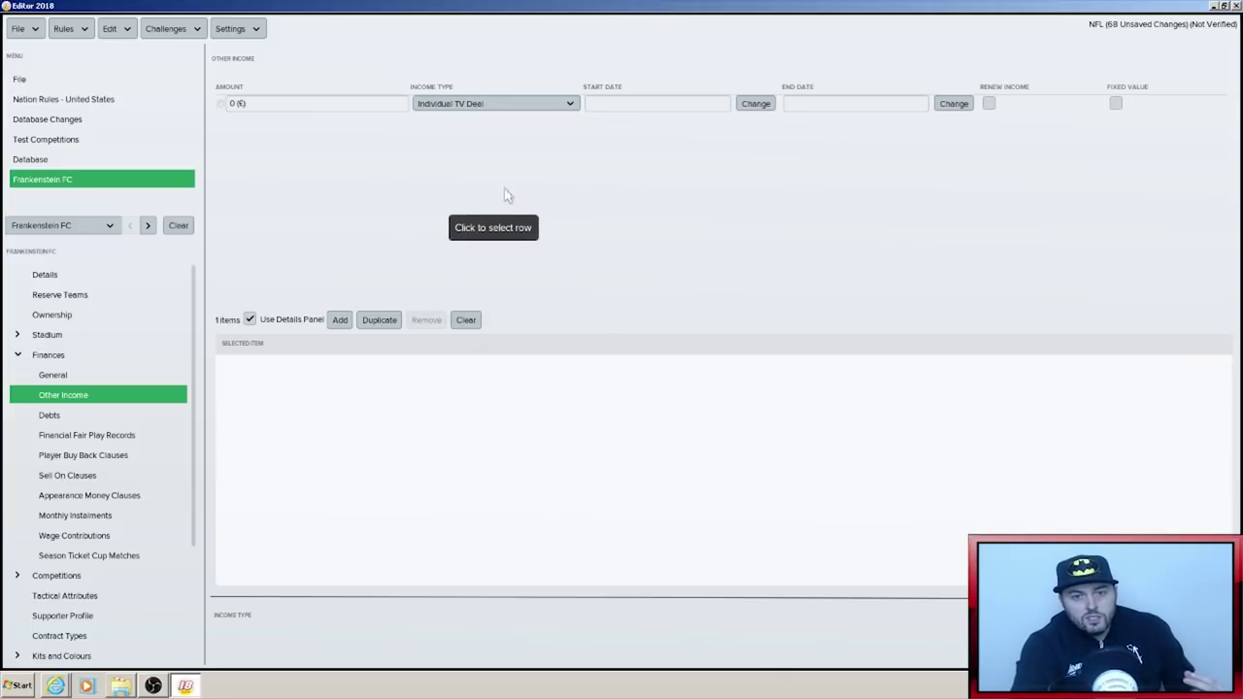
- Set the TV deal's start date to 1/7/2017 and its end date to 1/7/2022
left_click(756, 103)
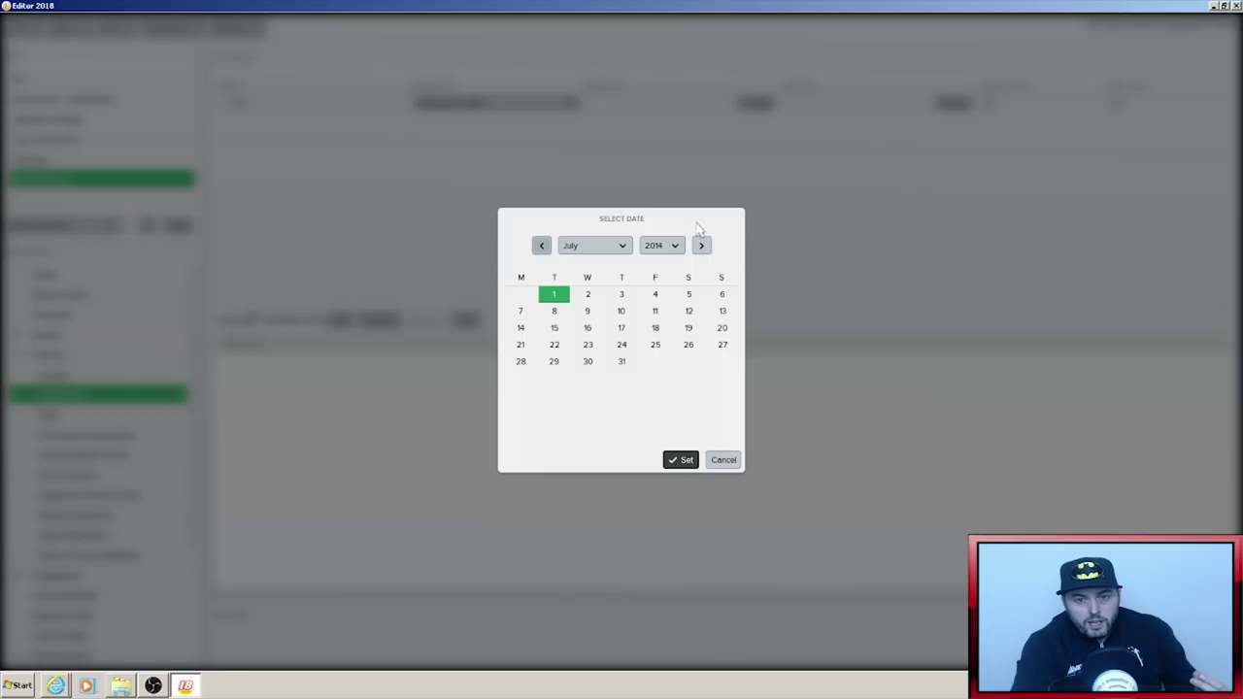
left_click(665, 248)
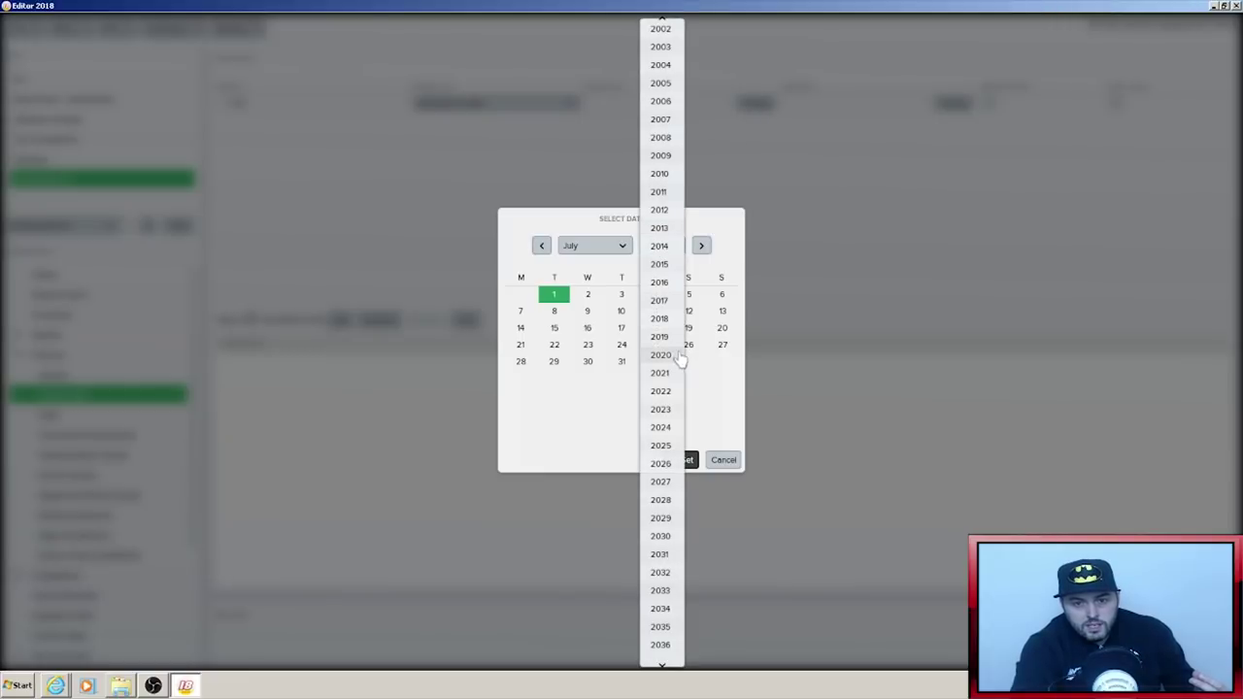
left_click(669, 303)
left_click(694, 460)
left_click(952, 103)
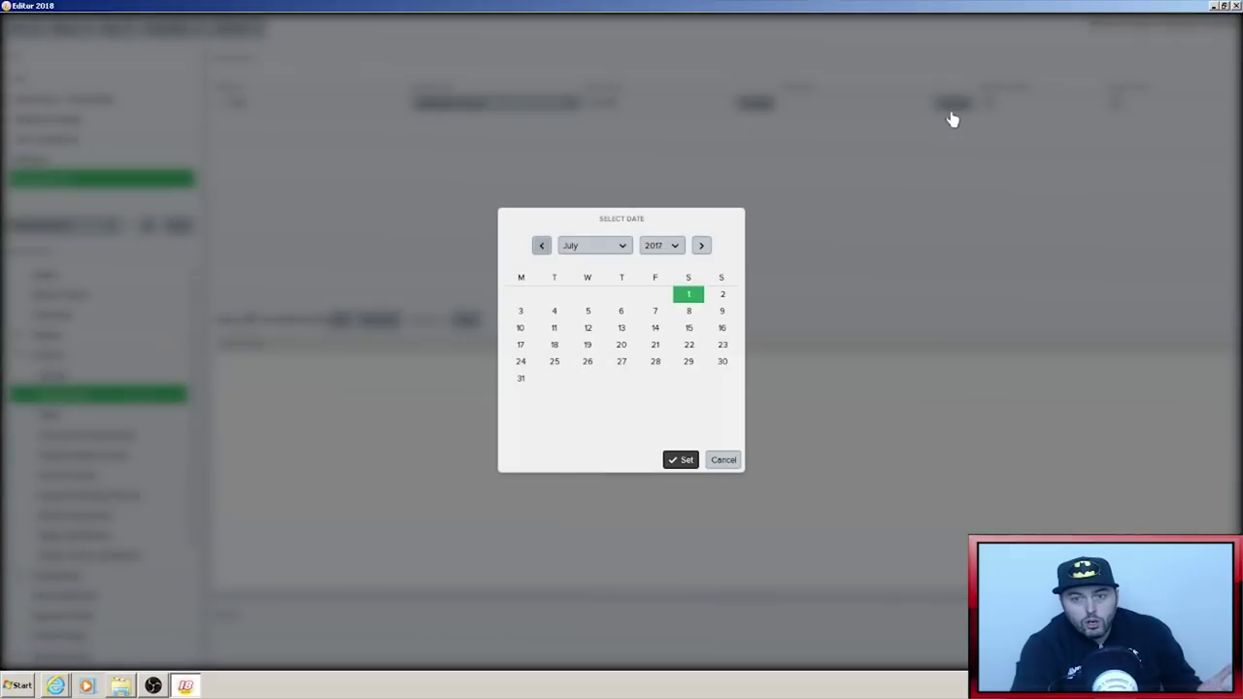
left_click(670, 248)
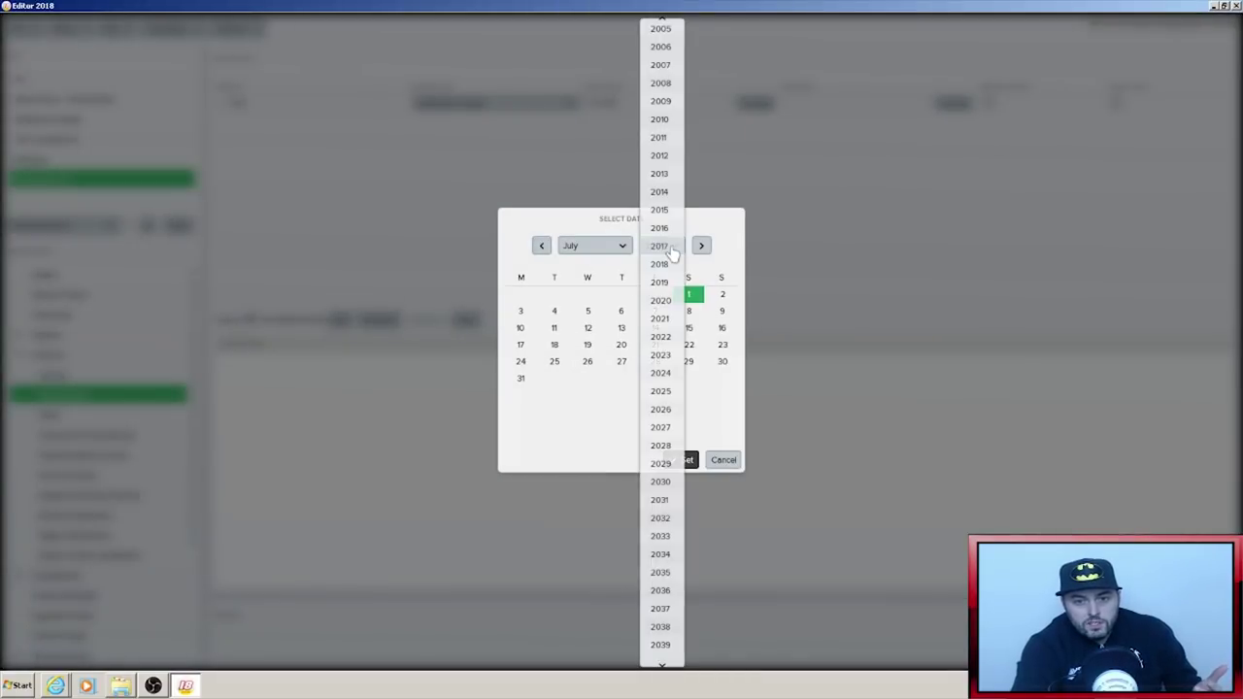
left_click(661, 336)
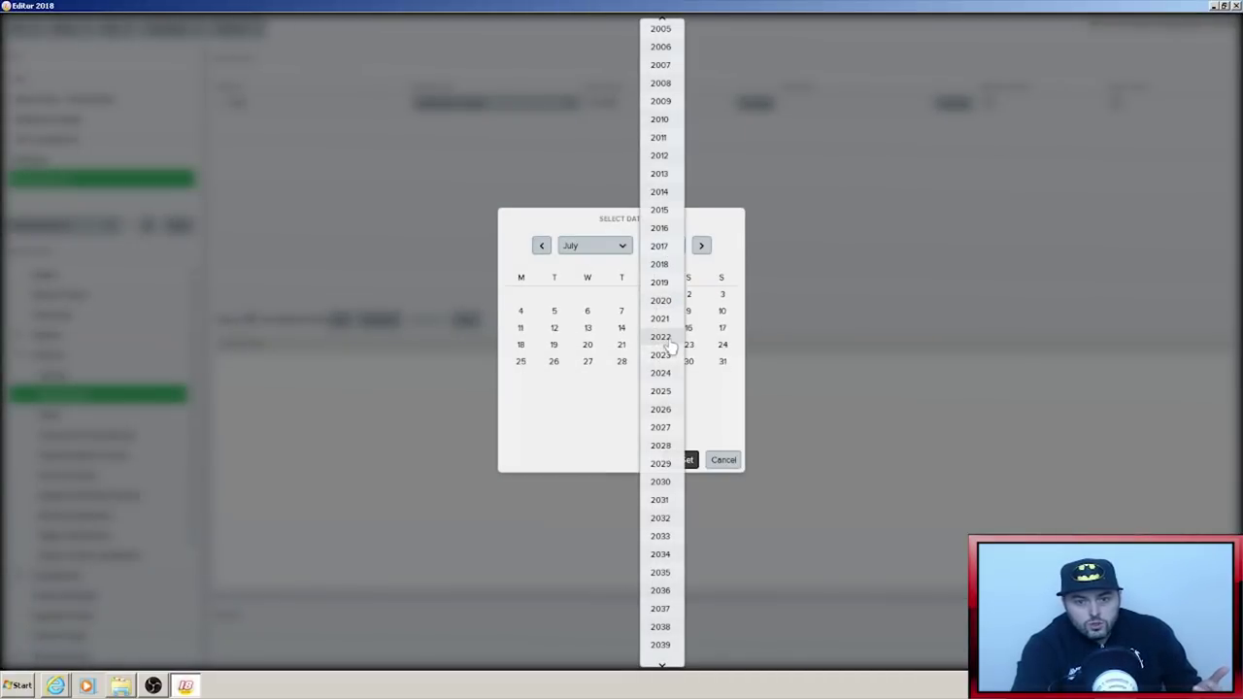
left_click(680, 459)
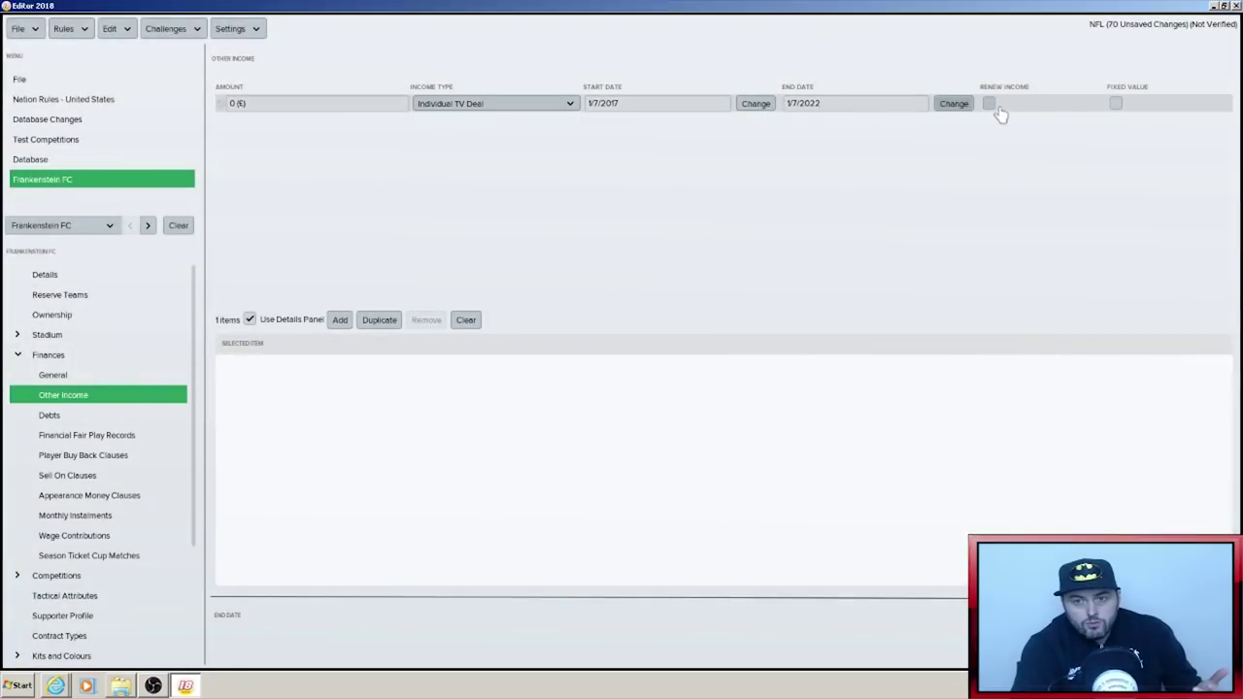
- Enable renewal and fixed value for the TV deal and set its amount to £500,000,000
left_click(1116, 103)
left_click(303, 105)
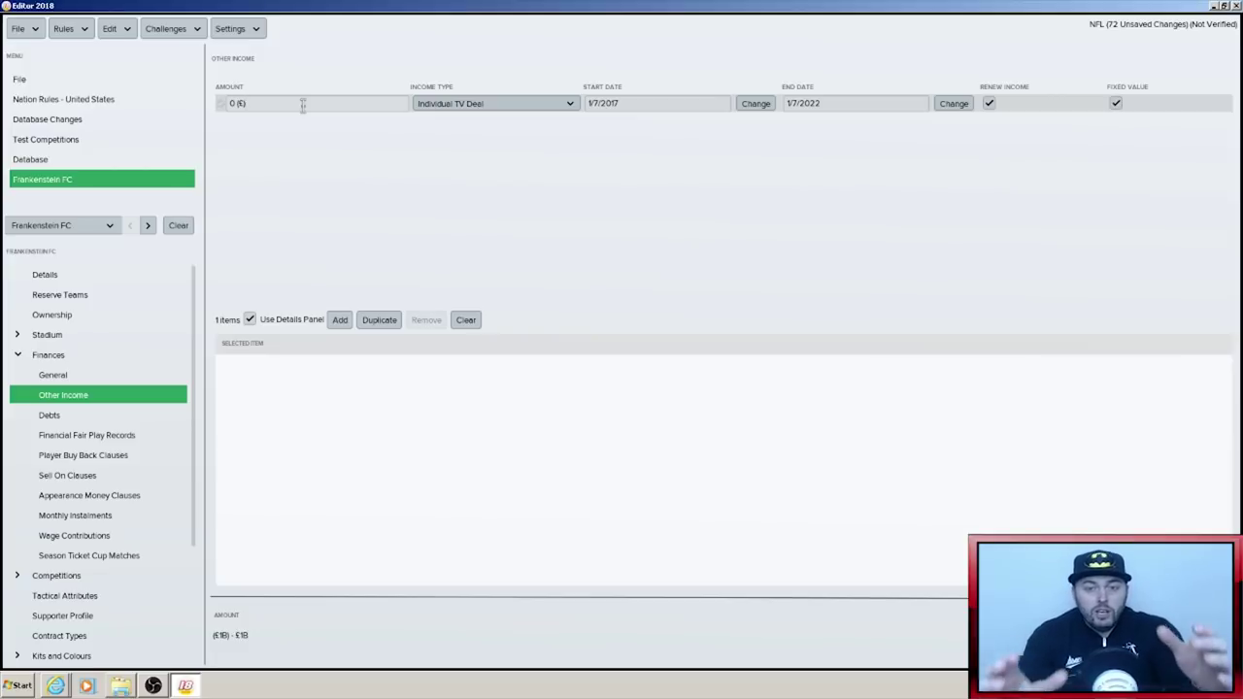
left_click(302, 105)
type("500000000")
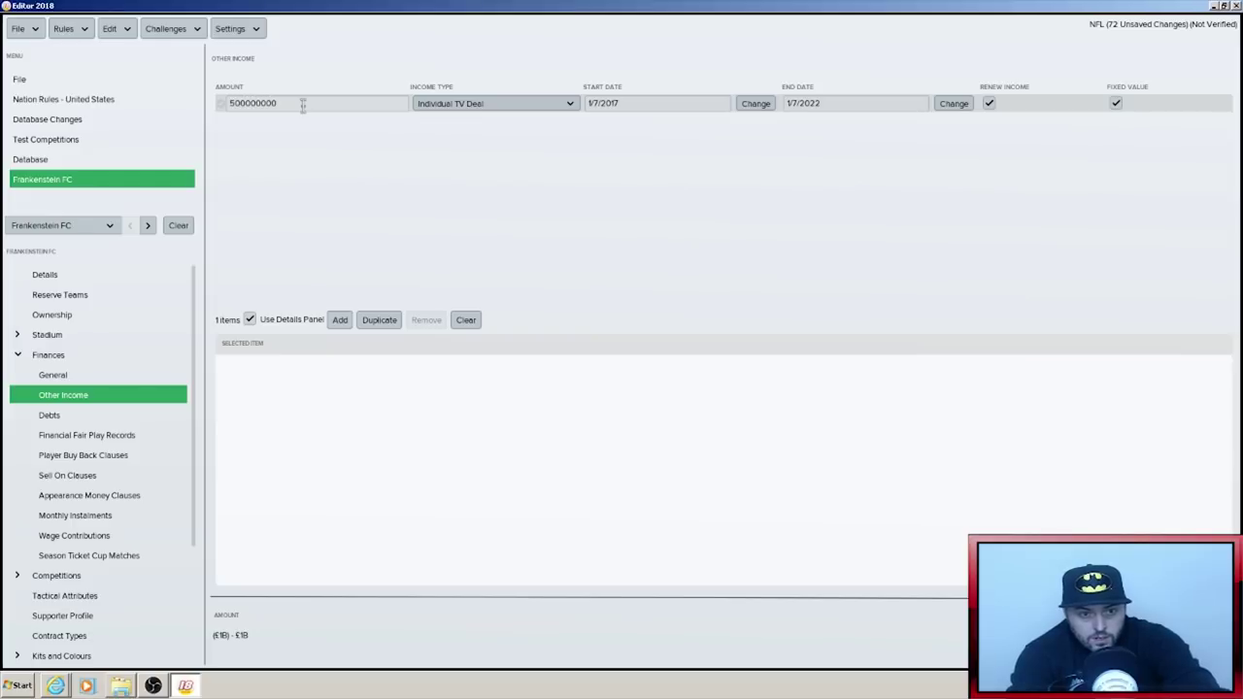
key("Return")
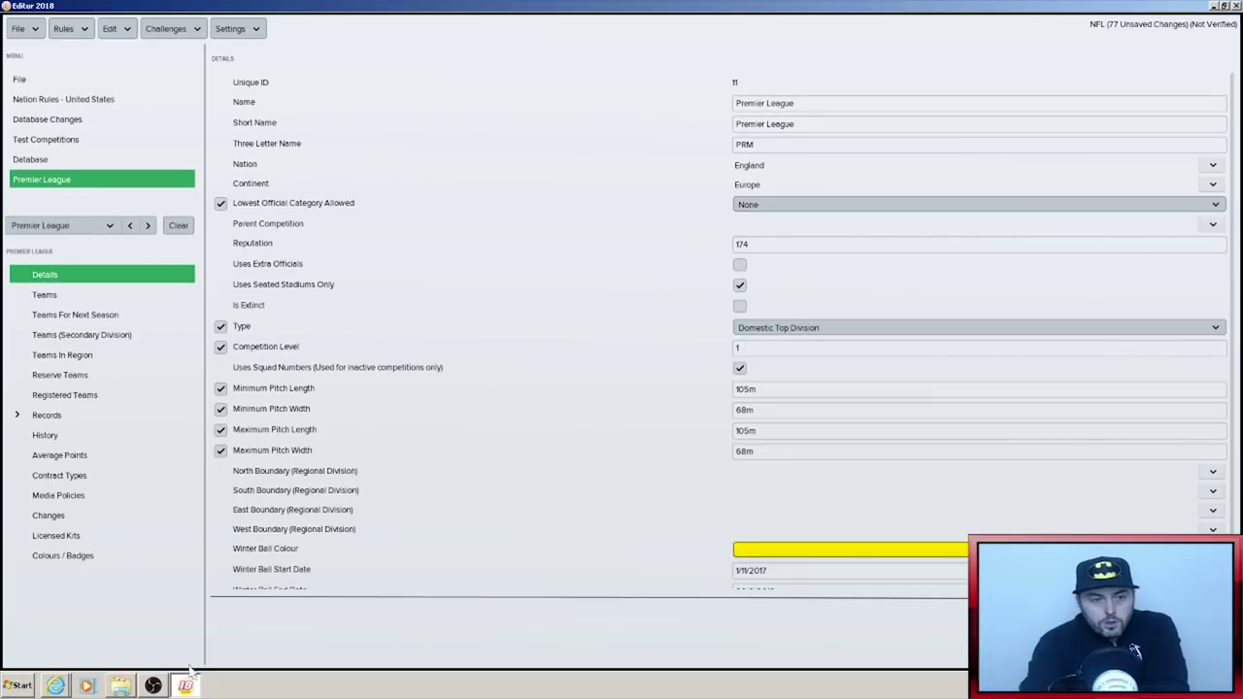
- Show the Premier League's teams and sort them by reputation from highest to lowest
left_click(45, 295)
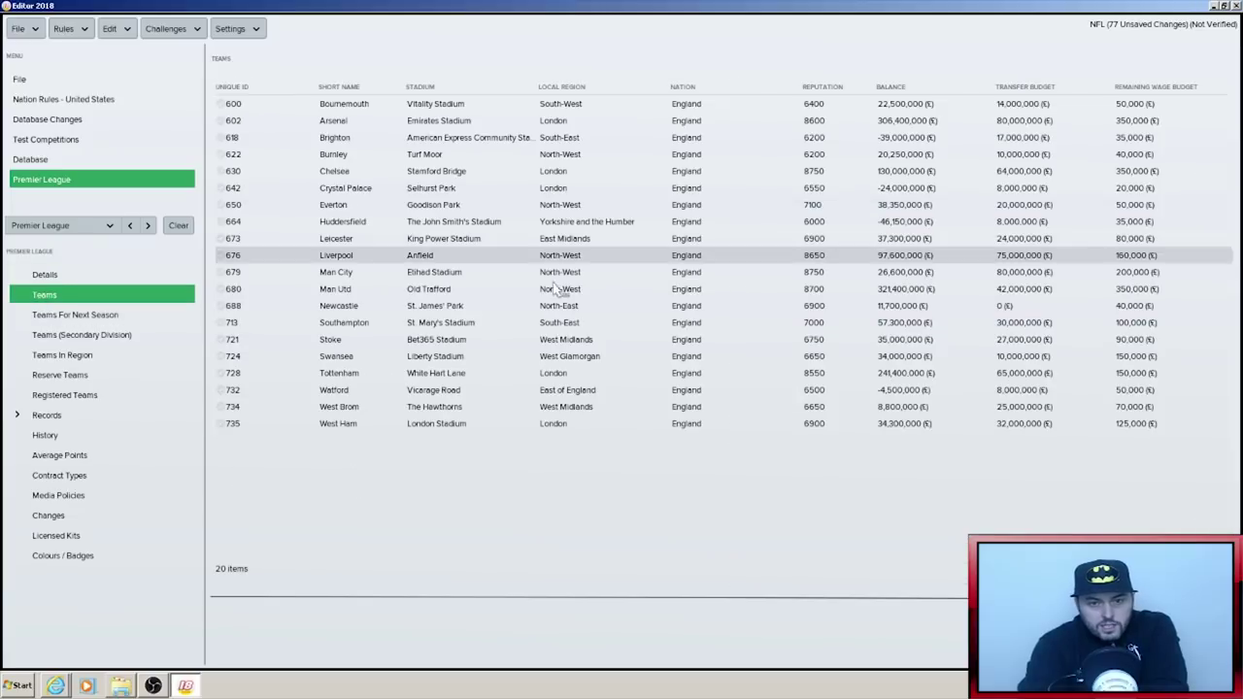
left_click(833, 92)
left_click(832, 92)
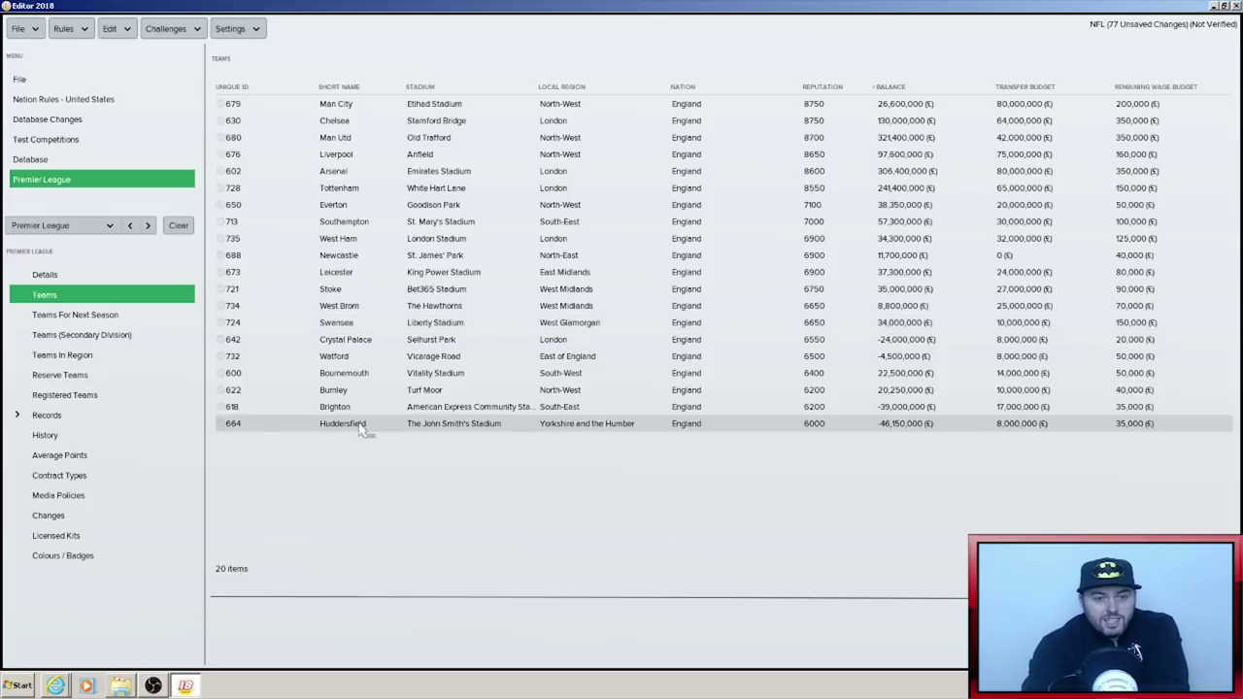
left_click(219, 412)
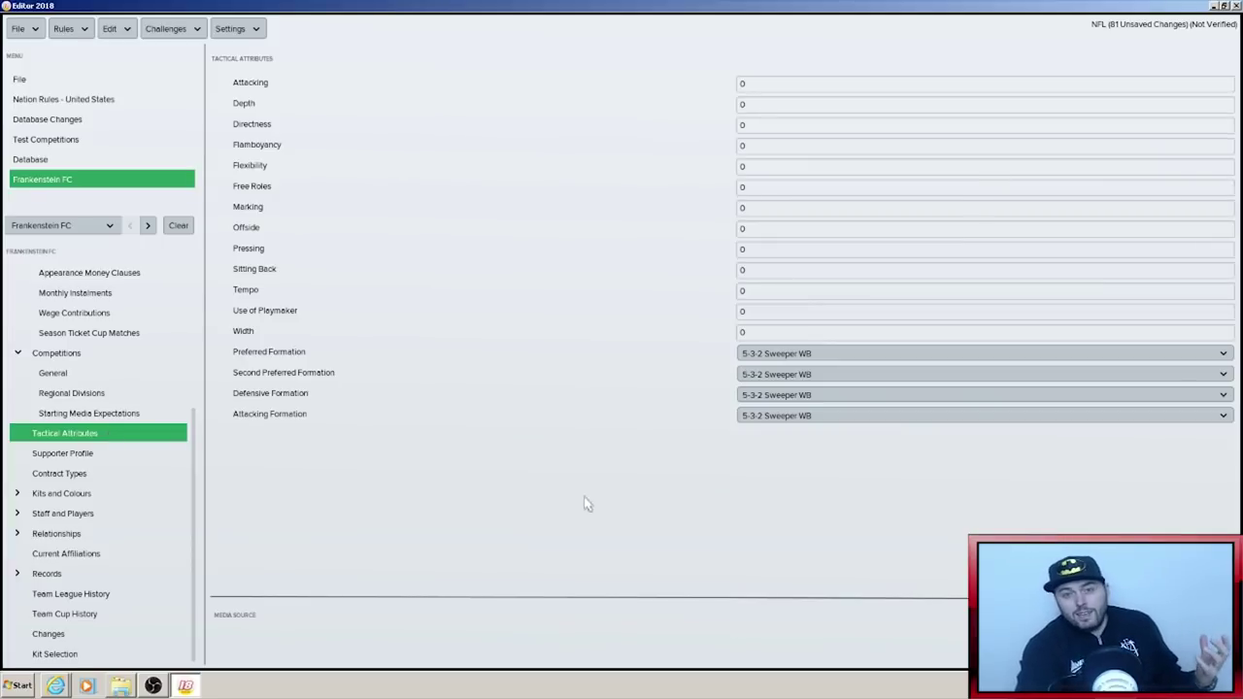
- Set Frankenstein FC's Attacking tactical attribute to 20 and its Depth to 15
mouse_move(788, 84)
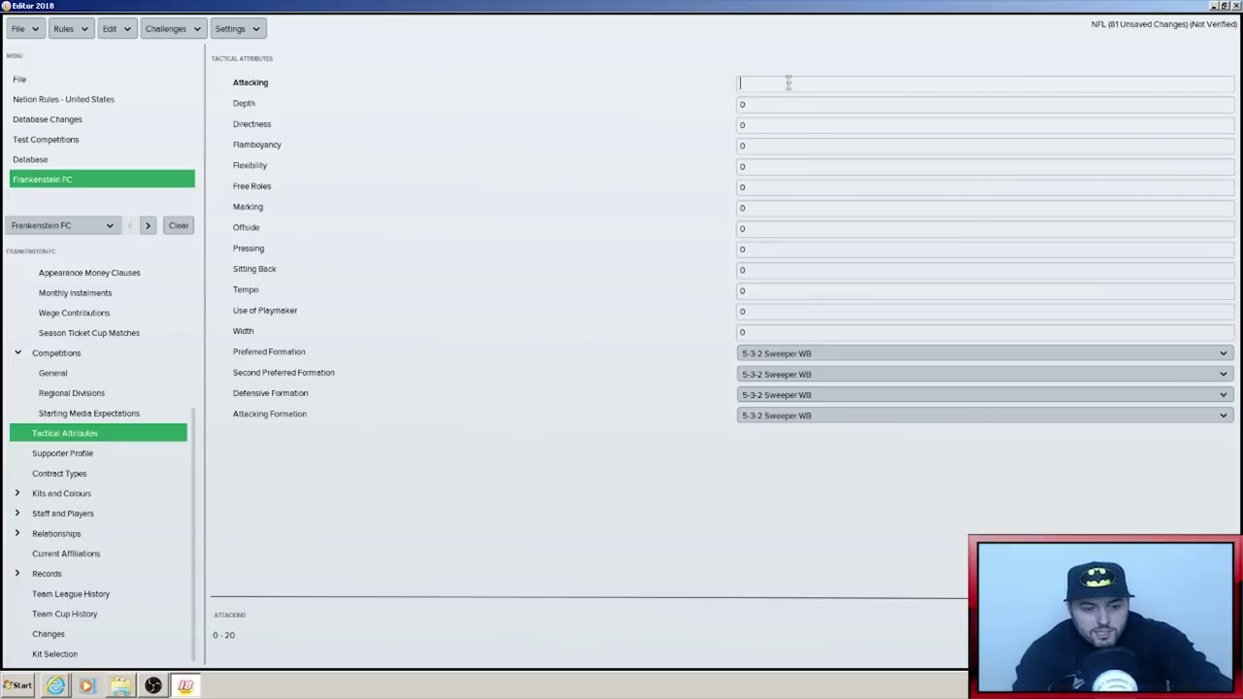
key("Tab")
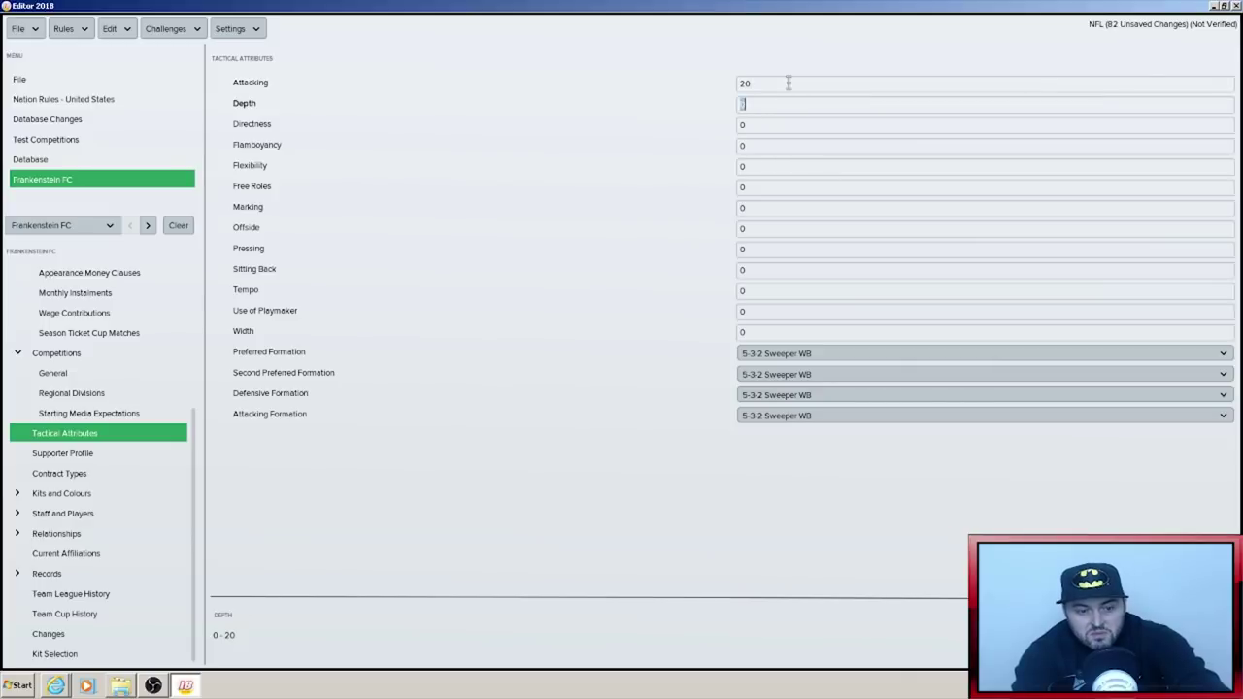
key("Tab")
key("Tab")
key("Tab")
key("Tab")
key("Tab")
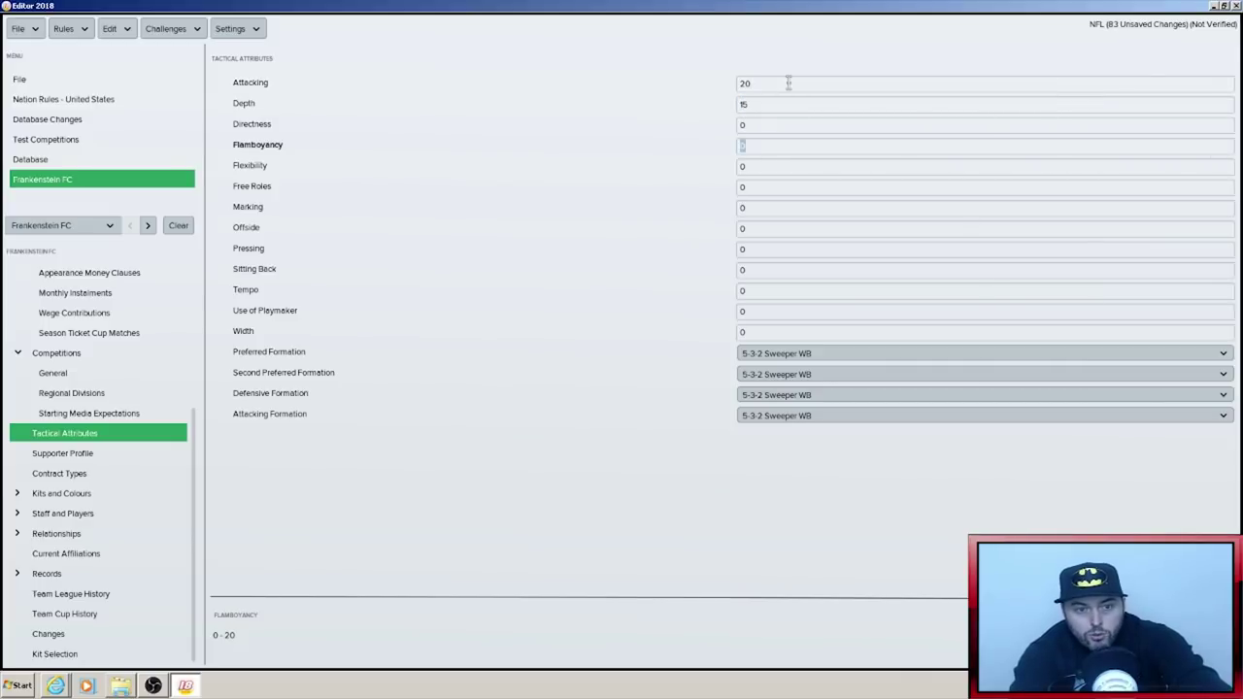
- Set the club's Tempo tactical attribute to 20
key("Tab")
key("Tab")
key("Tab")
key("Tab")
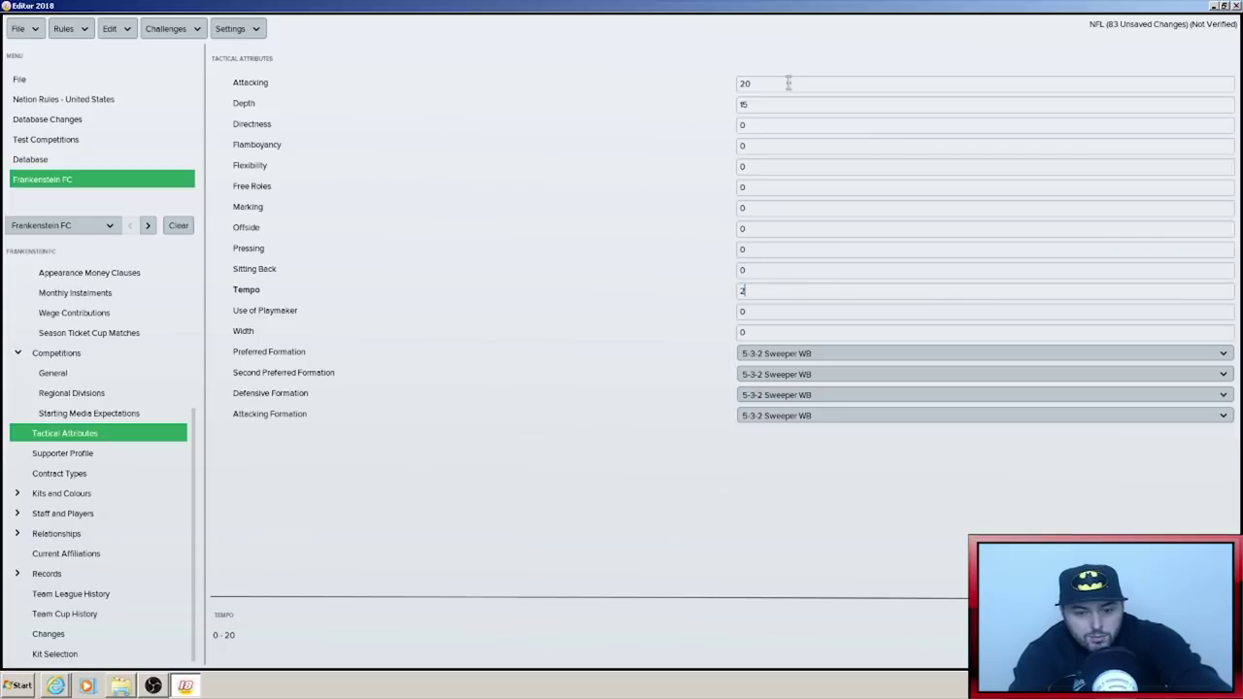
key("Tab")
key("Tab")
key("Tab")
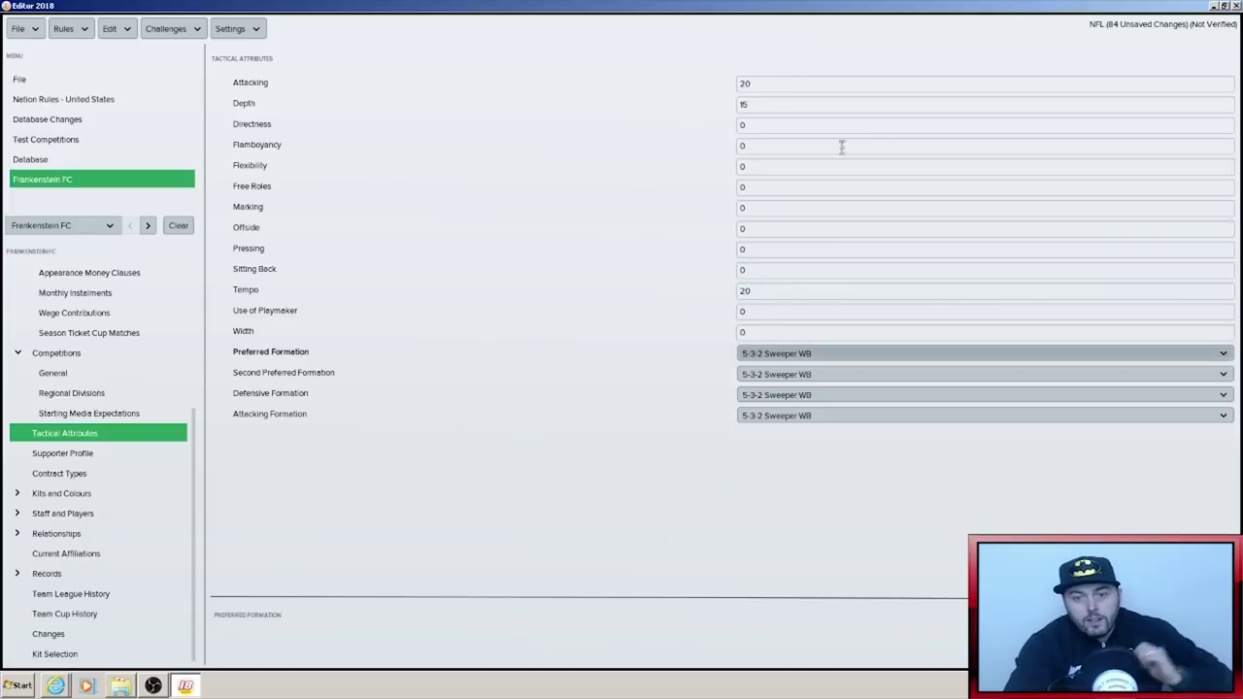
- Set Frankenstein FC's preferred formation to 4-2-3-1 Wide
left_click(799, 355)
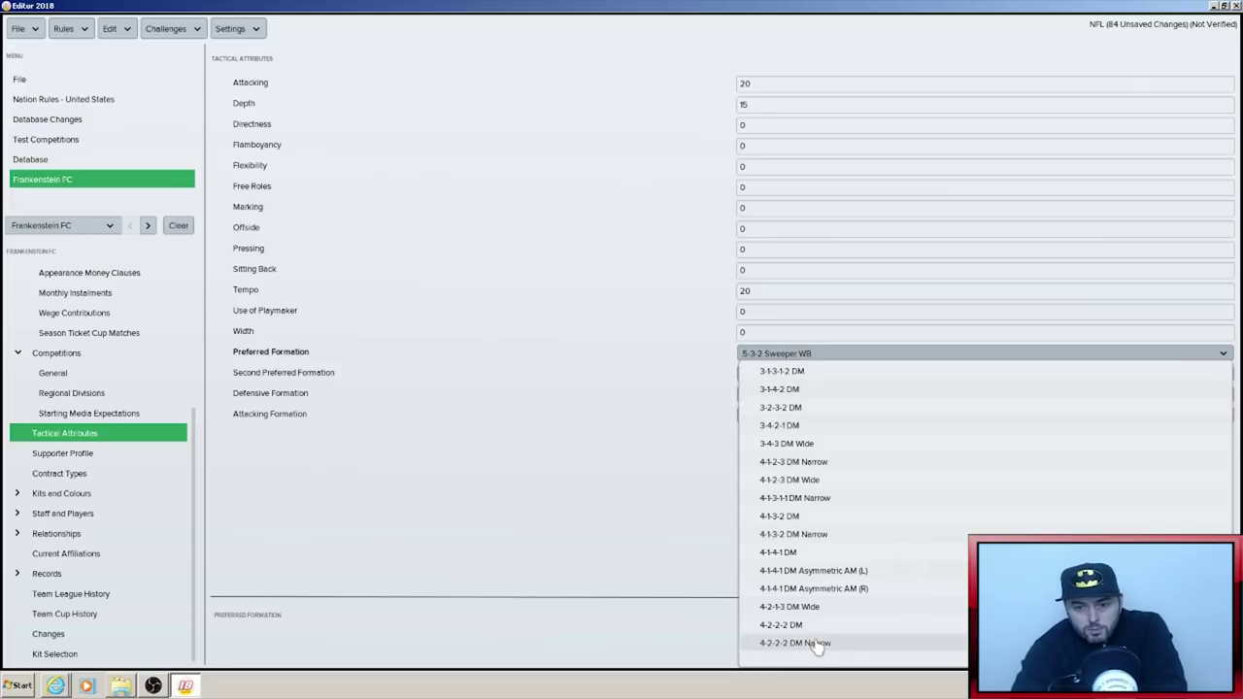
scroll(824, 651, "down", 3)
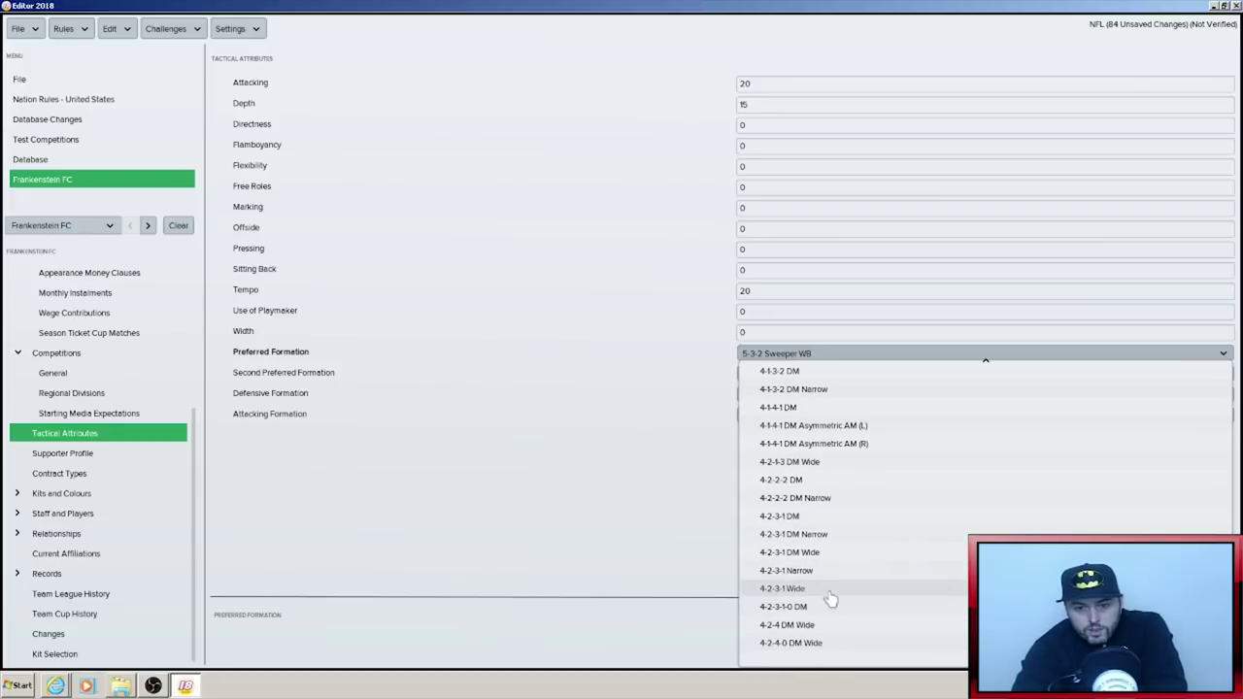
scroll(767, 660, "down", 2)
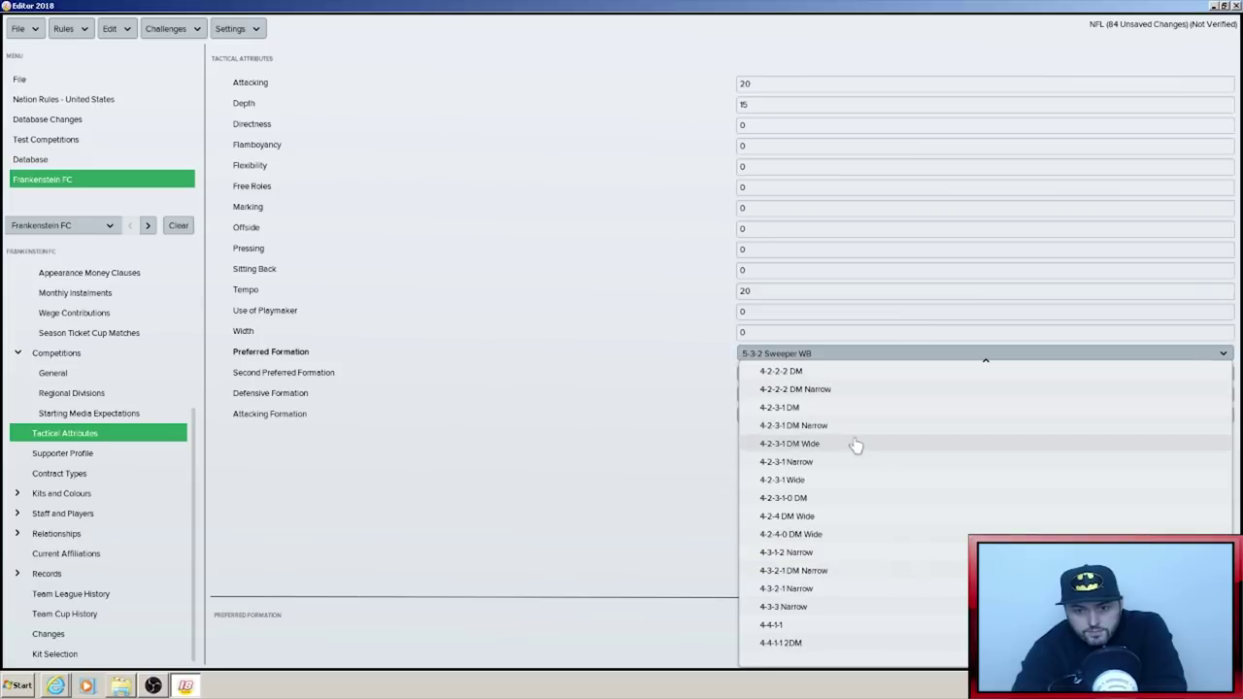
left_click(793, 481)
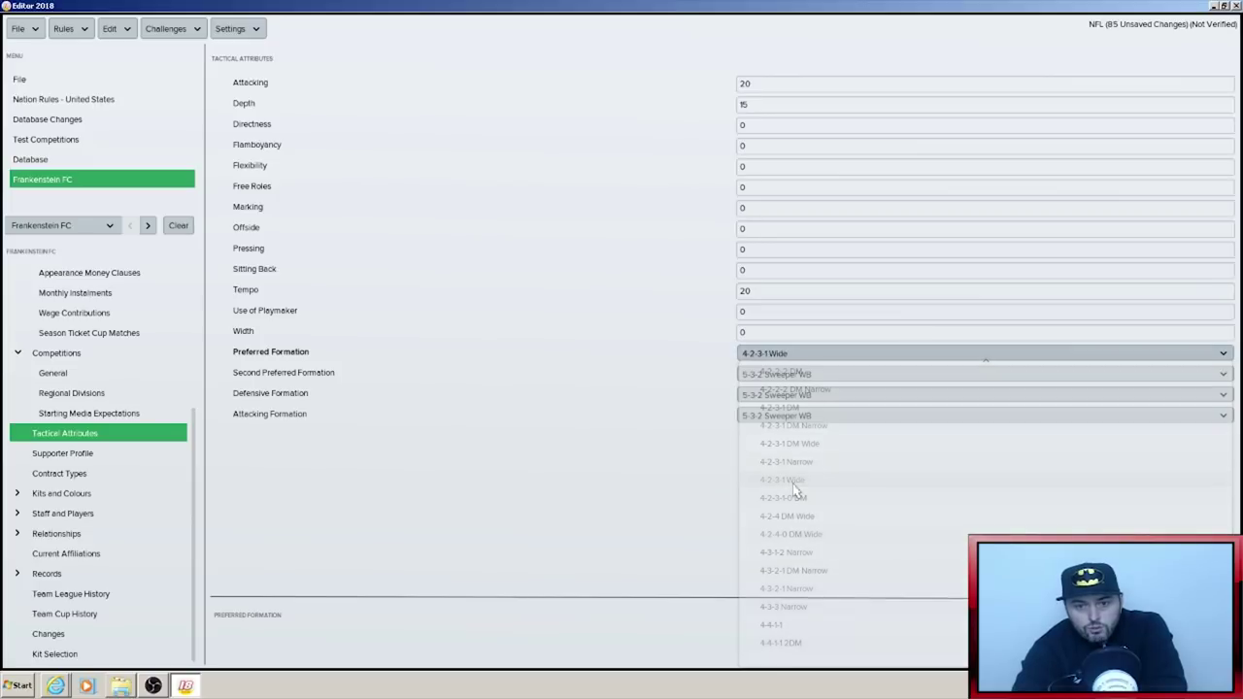
- Set the club's second preferred formation to 4-4-1-1 2DM
left_click(792, 384)
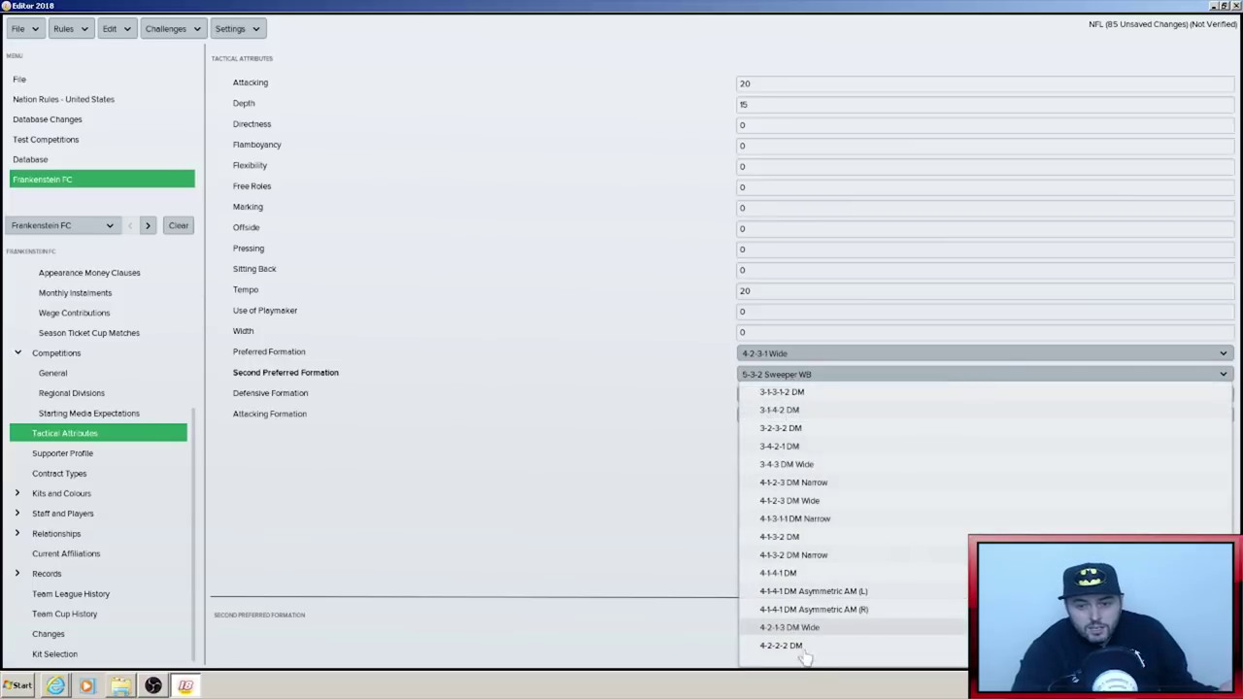
scroll(805, 658, "down", 2)
scroll(807, 671, "down", 5)
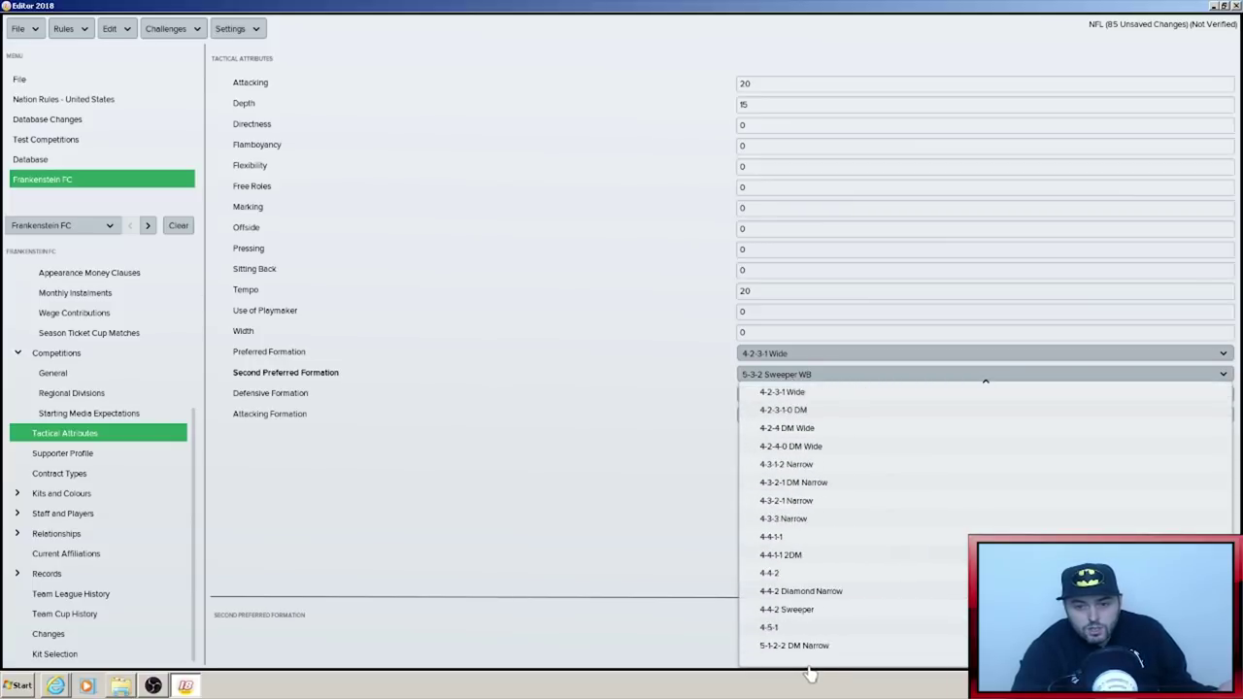
left_click(795, 557)
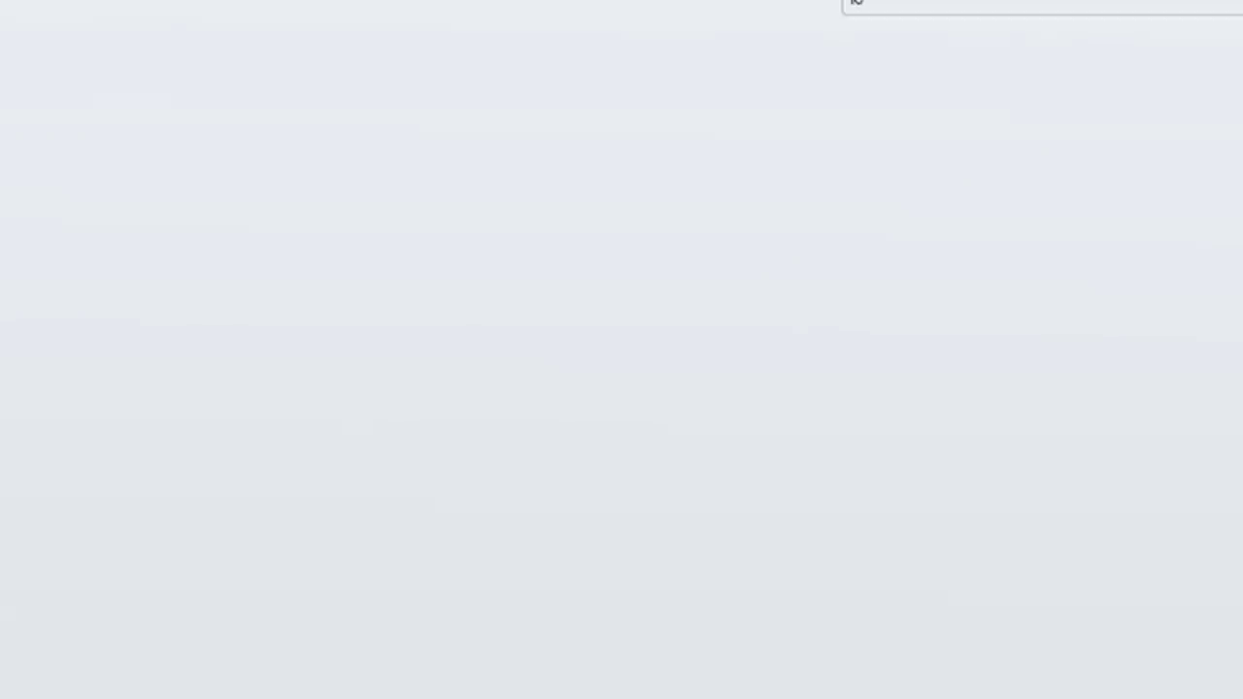
- Set Loyalty, Passion, Patience and Affluence to 20 in the club's supporter profile
left_click(88, 454)
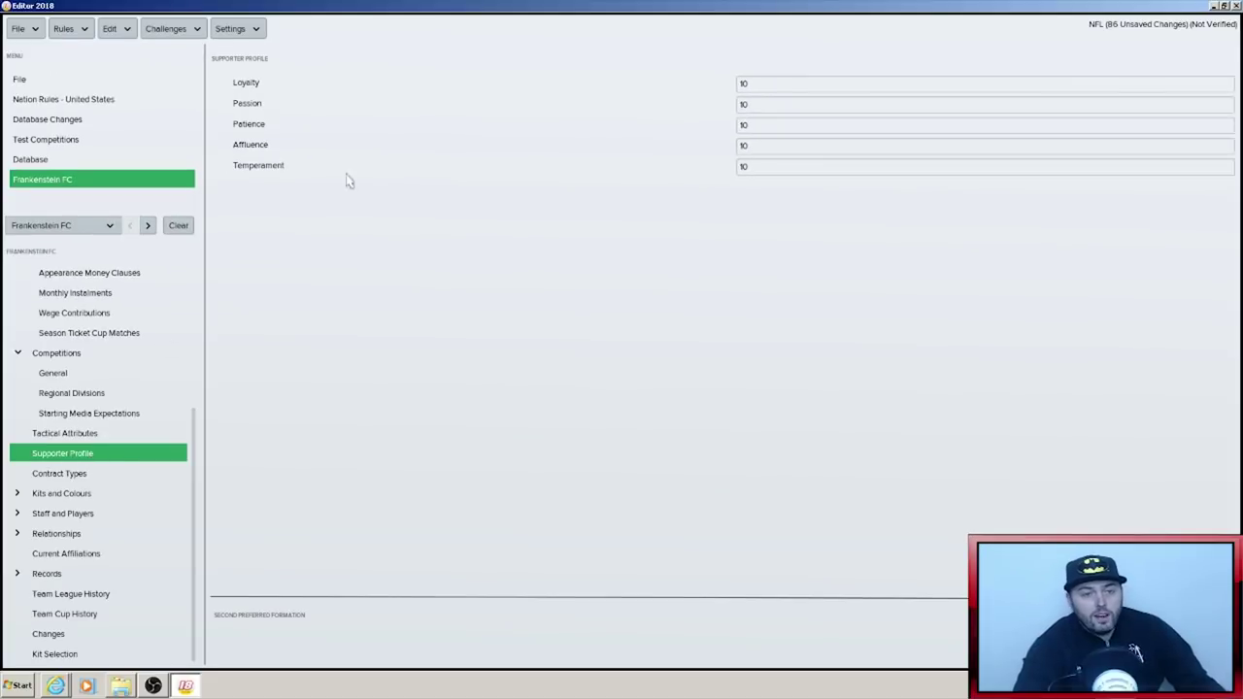
left_click(796, 85)
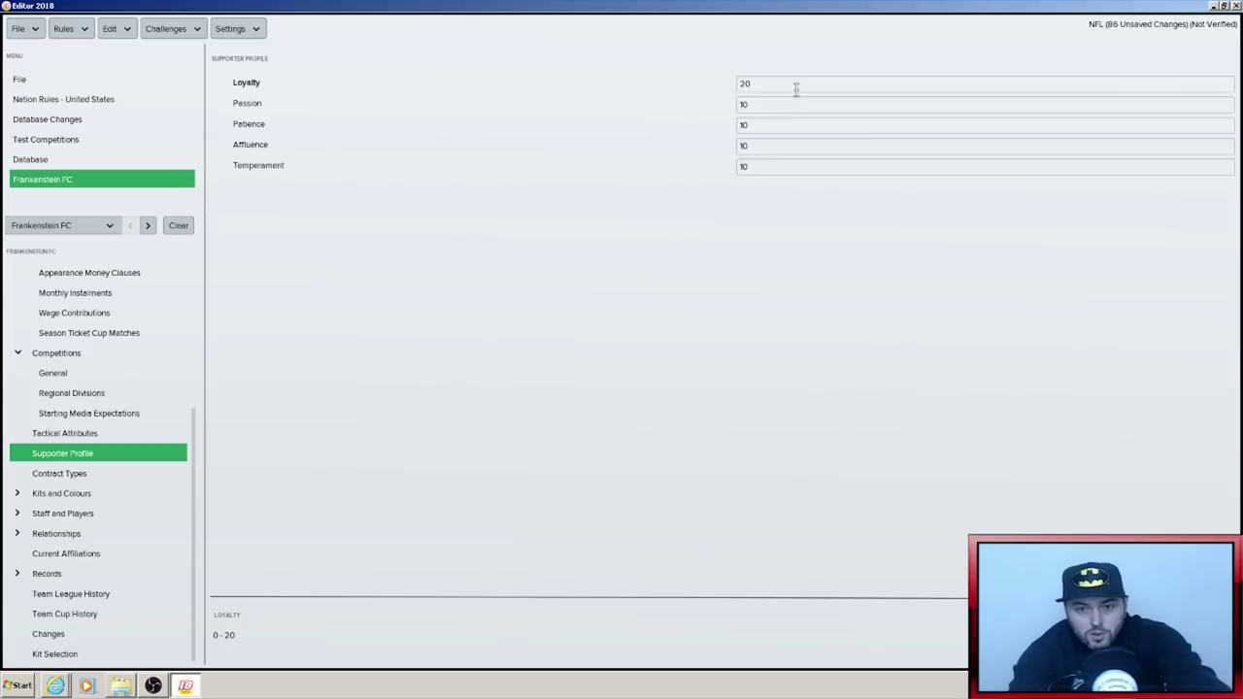
key("Tab")
type("20")
key("Tab")
type("20")
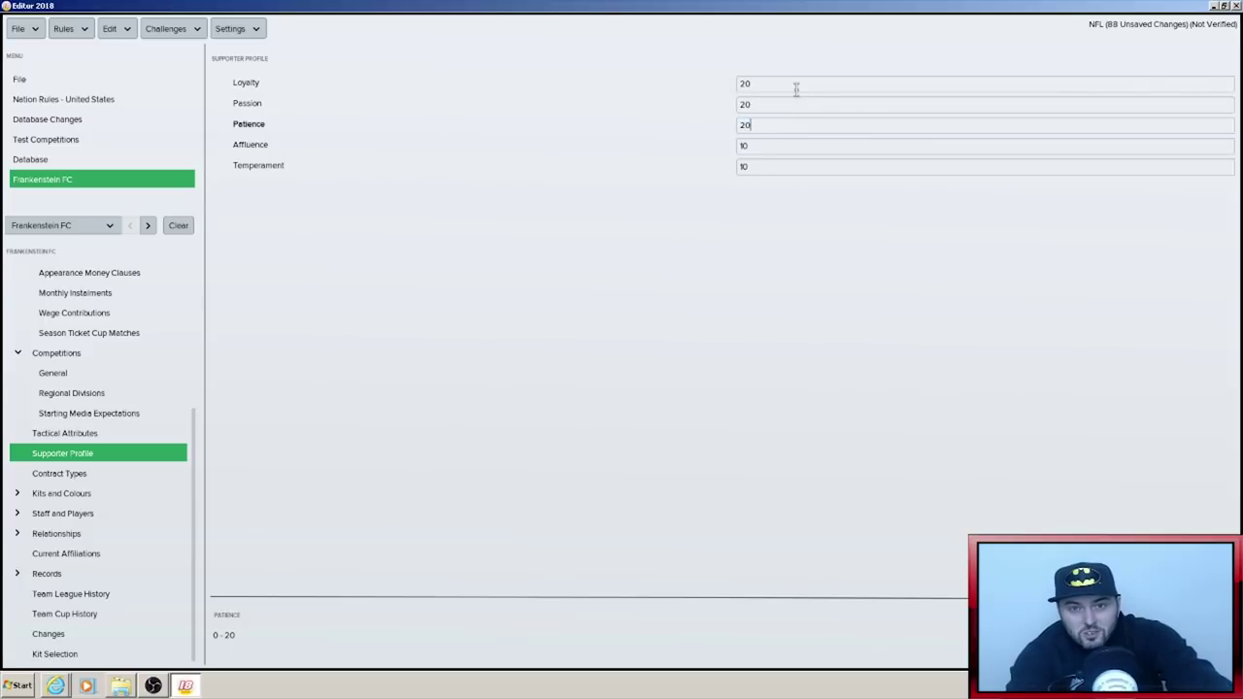
key("Tab")
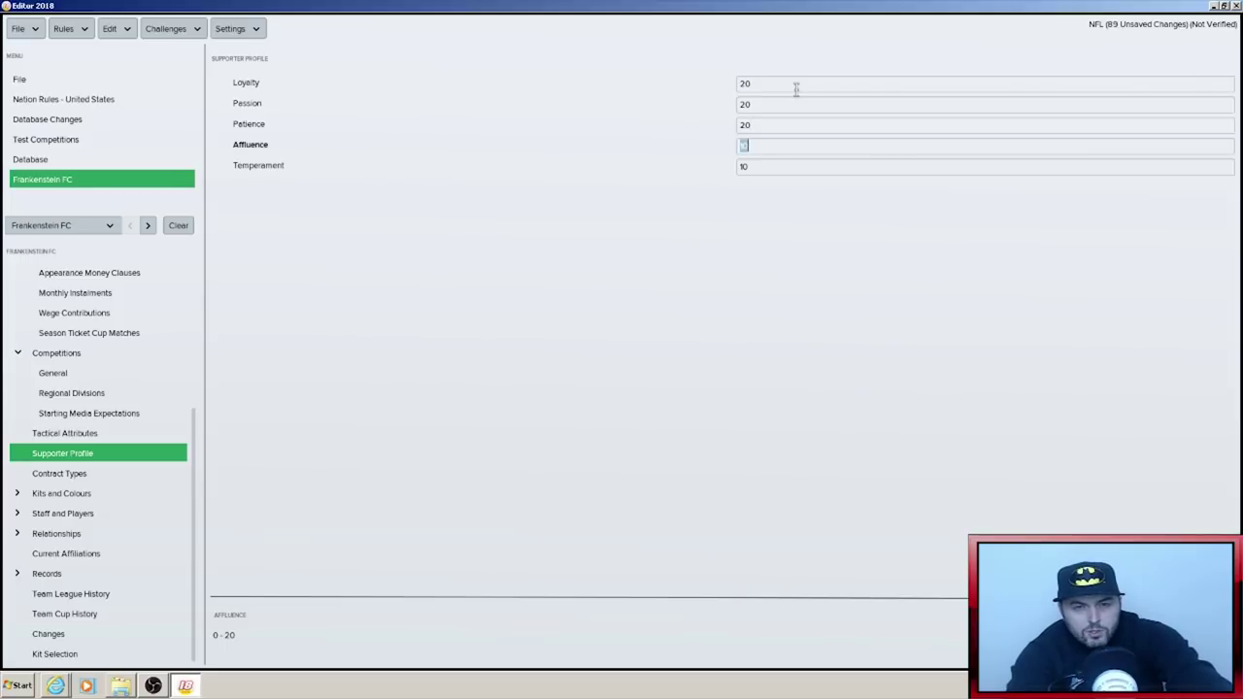
type("20")
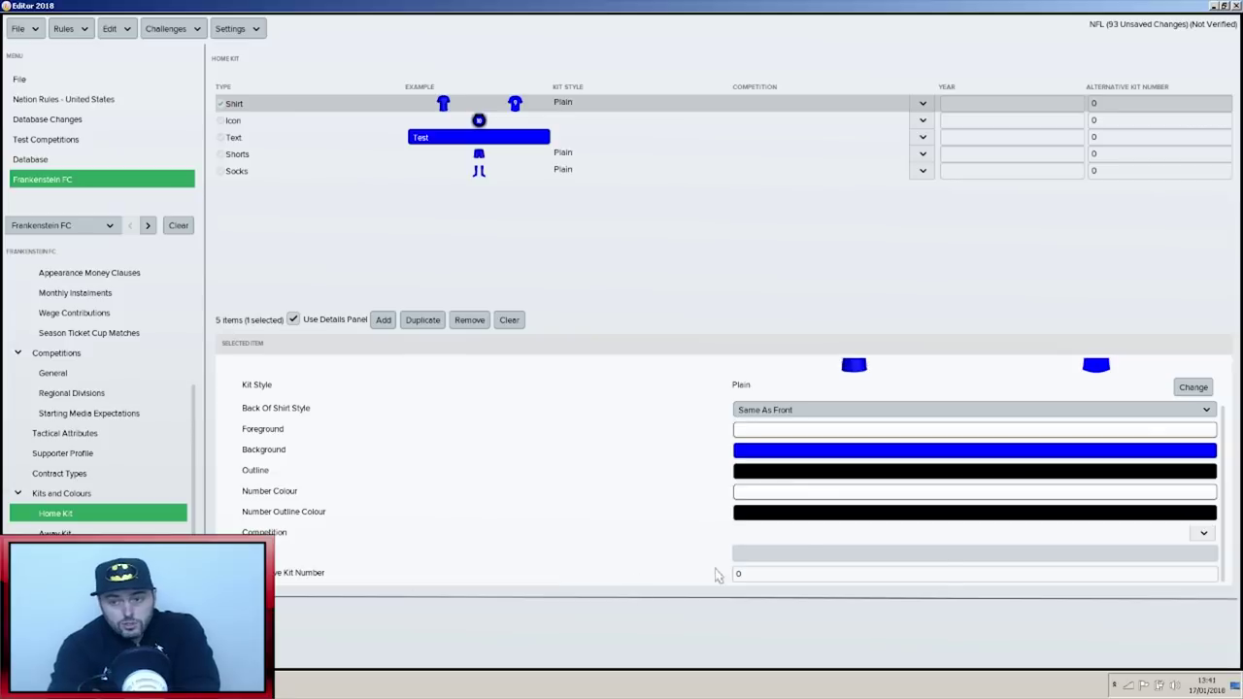
- Change the home shirt's kit style to Plain (Different Sleeves)
scroll(1225, 437, "up", 2)
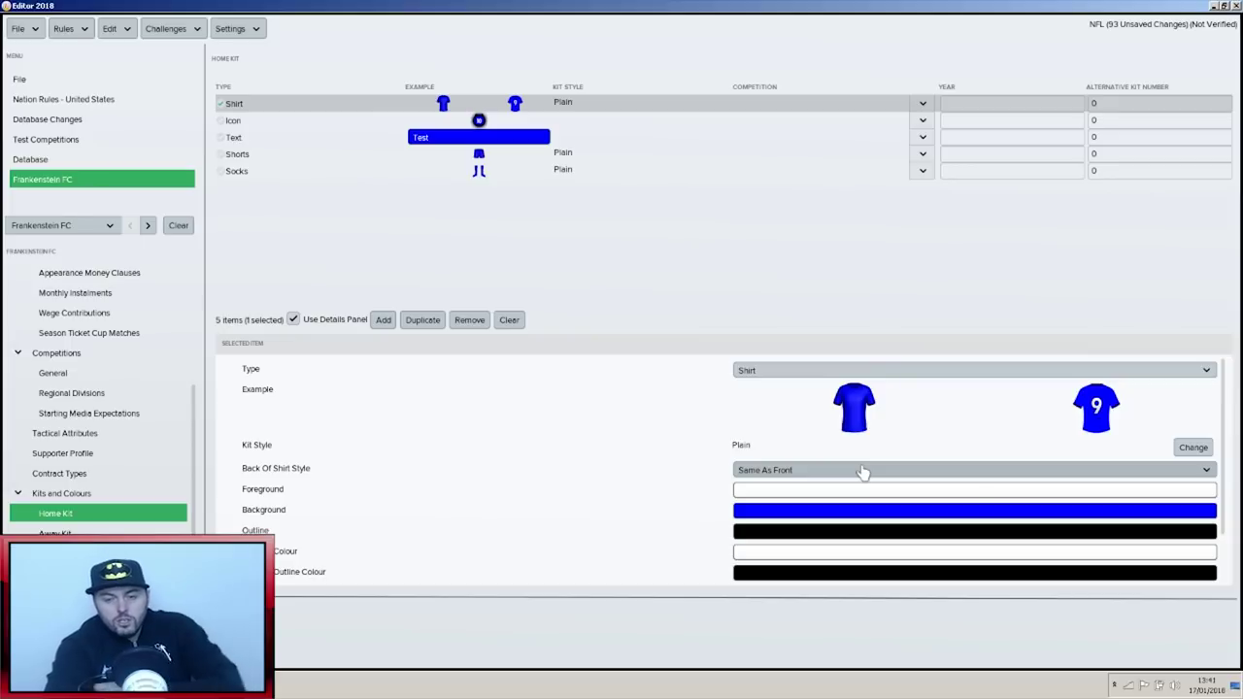
left_click(1194, 447)
left_click(488, 170)
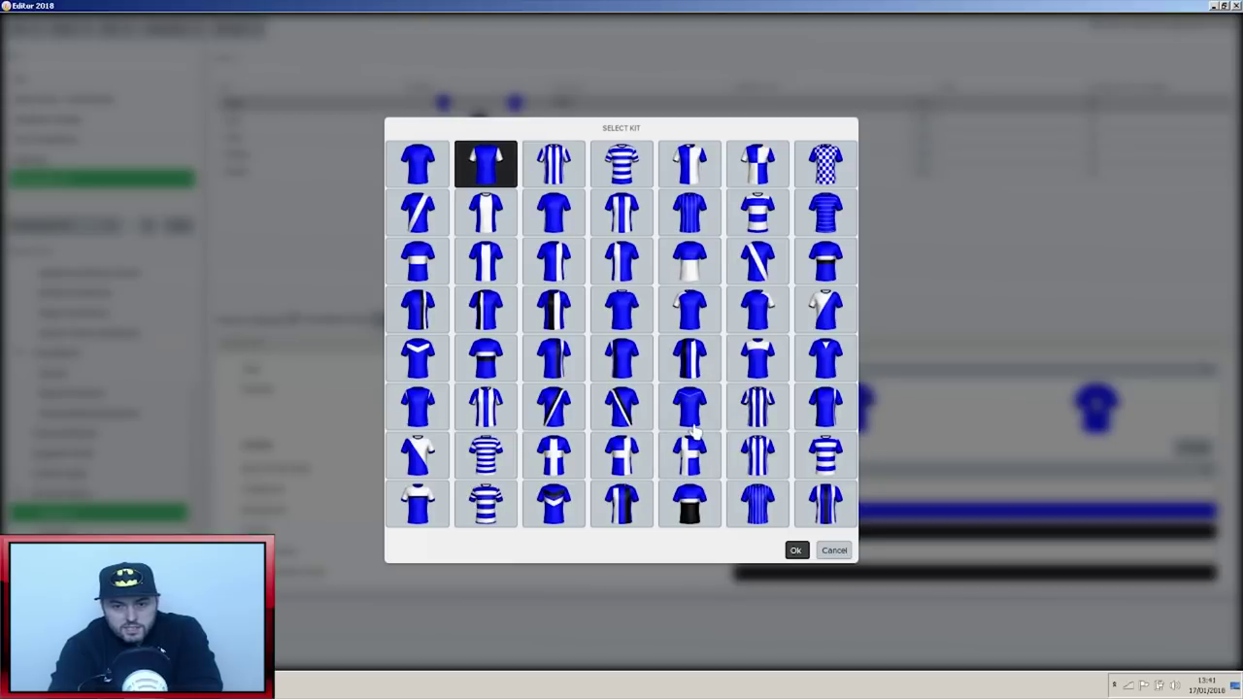
left_click(796, 549)
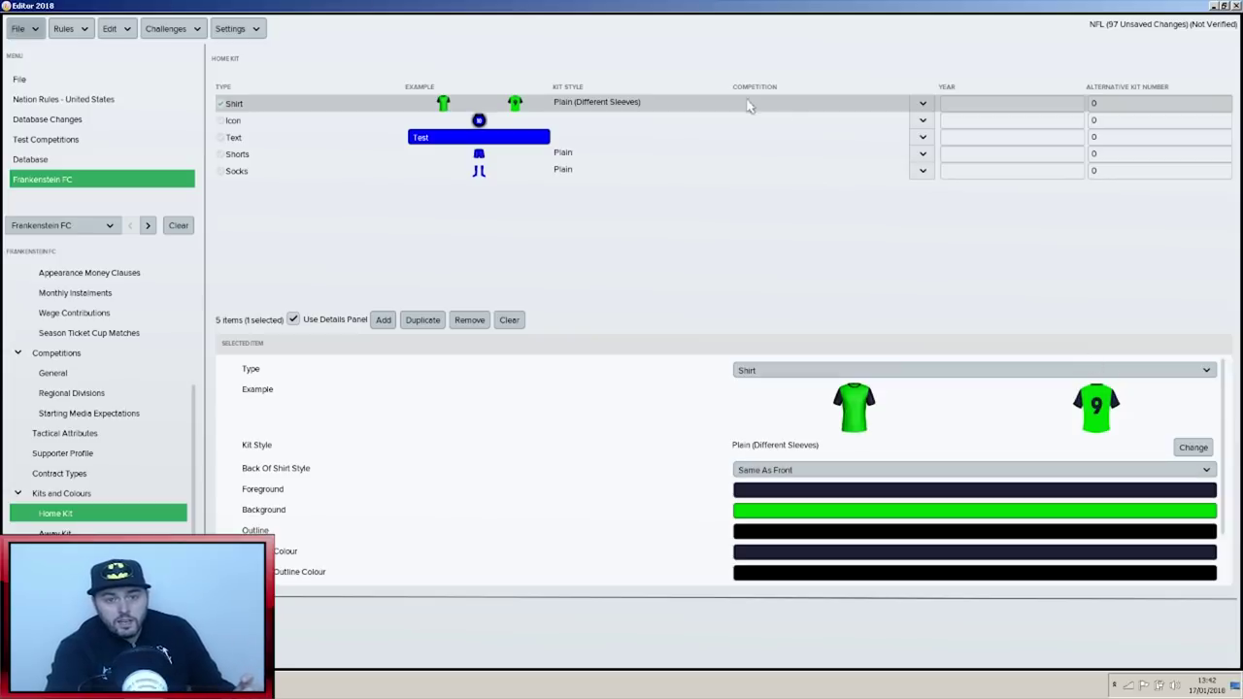
- Set the home shorts' background colour to the recently used dark navy
left_click(388, 156)
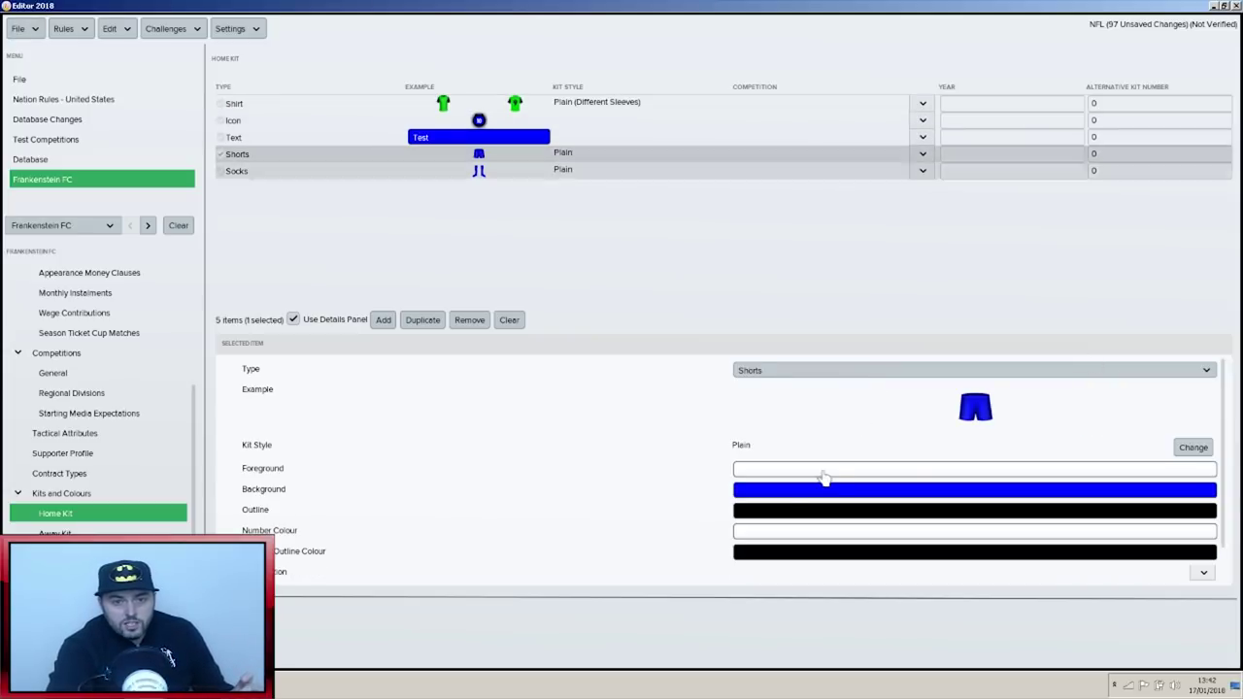
left_click(784, 500)
left_click(541, 459)
left_click(659, 491)
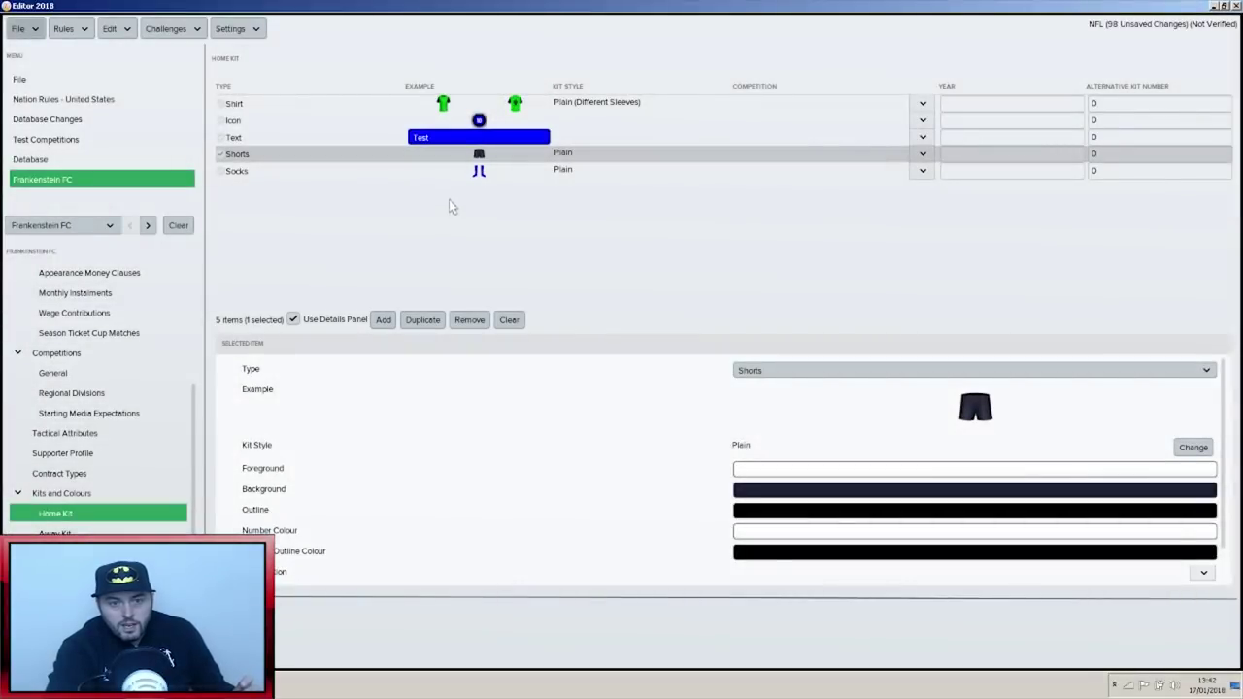
- Set the home socks' background colour to off-white, RGB 245, 245, 245
left_click(447, 176)
left_click(764, 491)
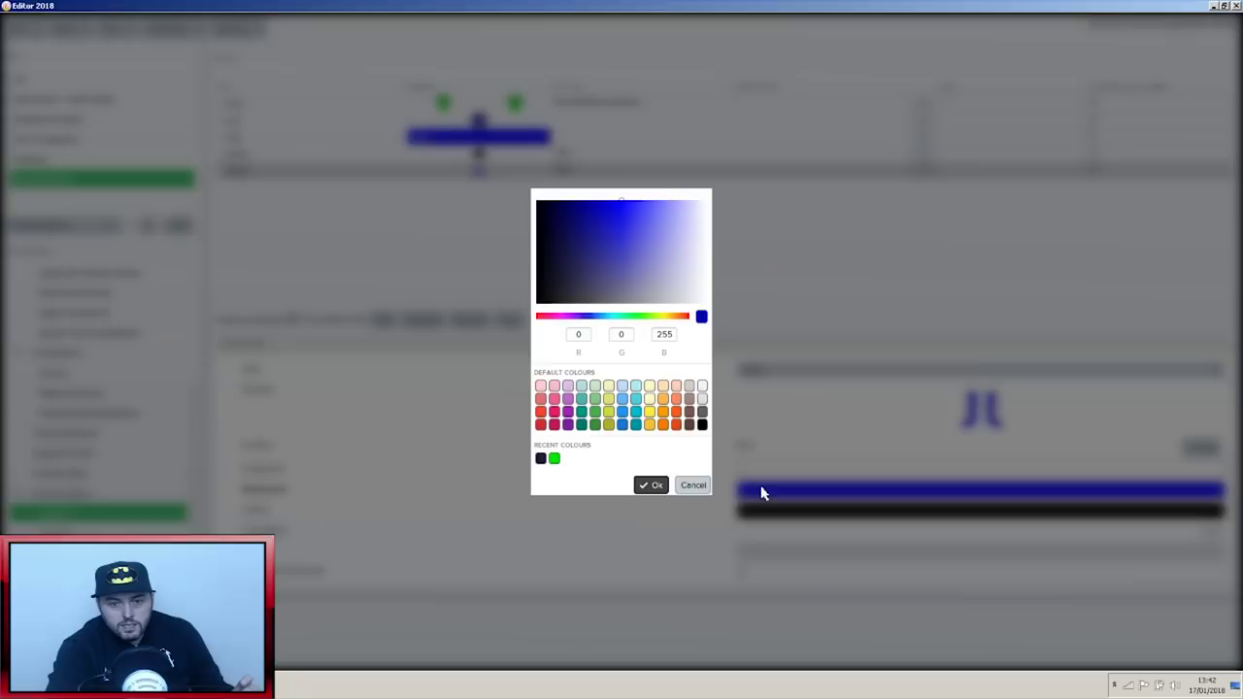
left_click(704, 398)
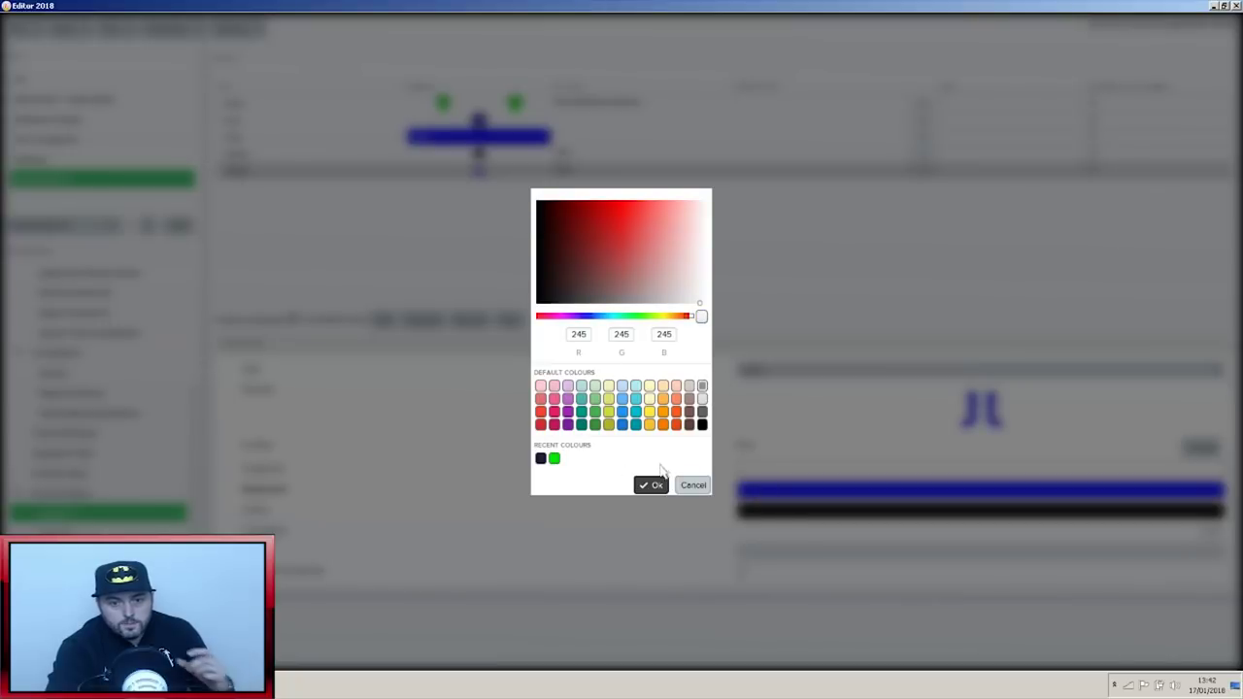
left_click(653, 487)
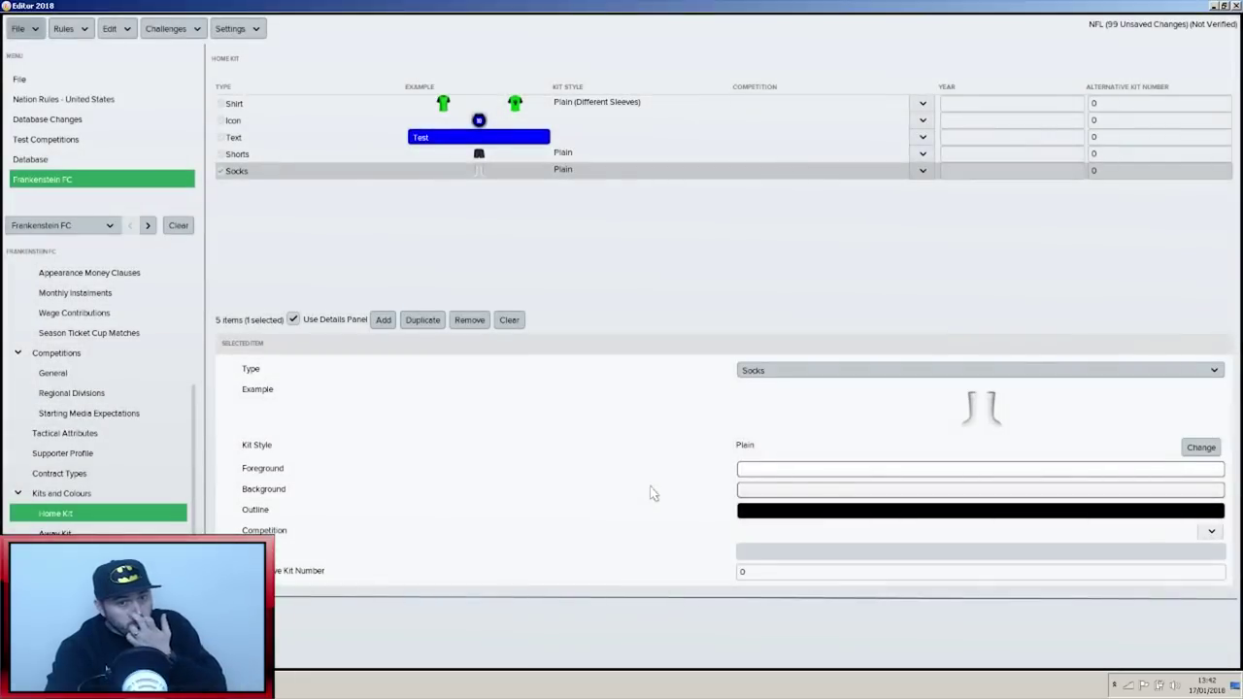
- Give the home kit's text a green background and a dark navy foreground, using the recently used colours
left_click(355, 141)
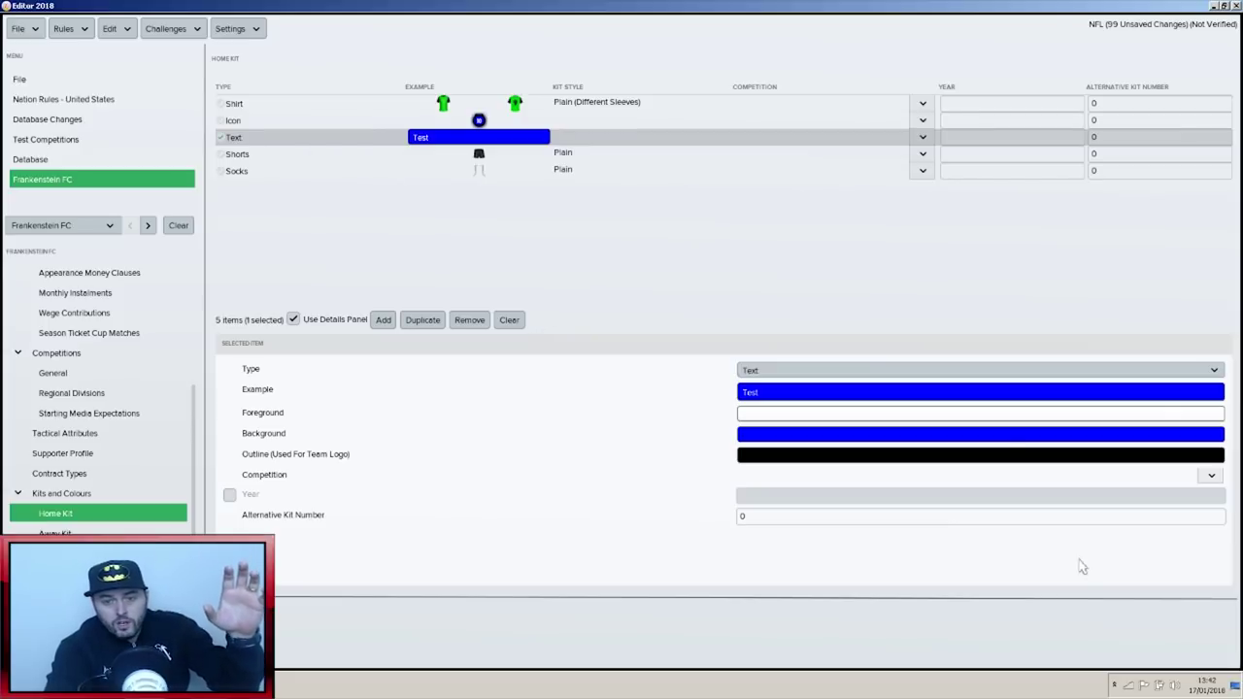
left_click(857, 438)
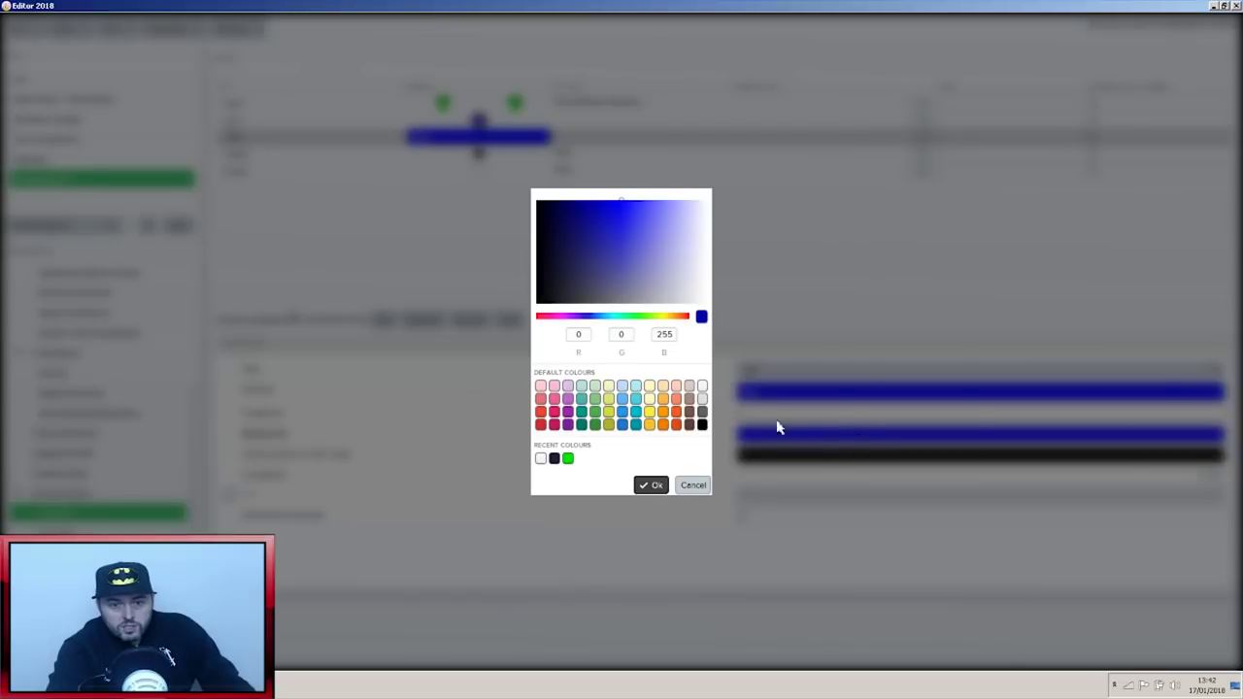
left_click(568, 458)
left_click(652, 485)
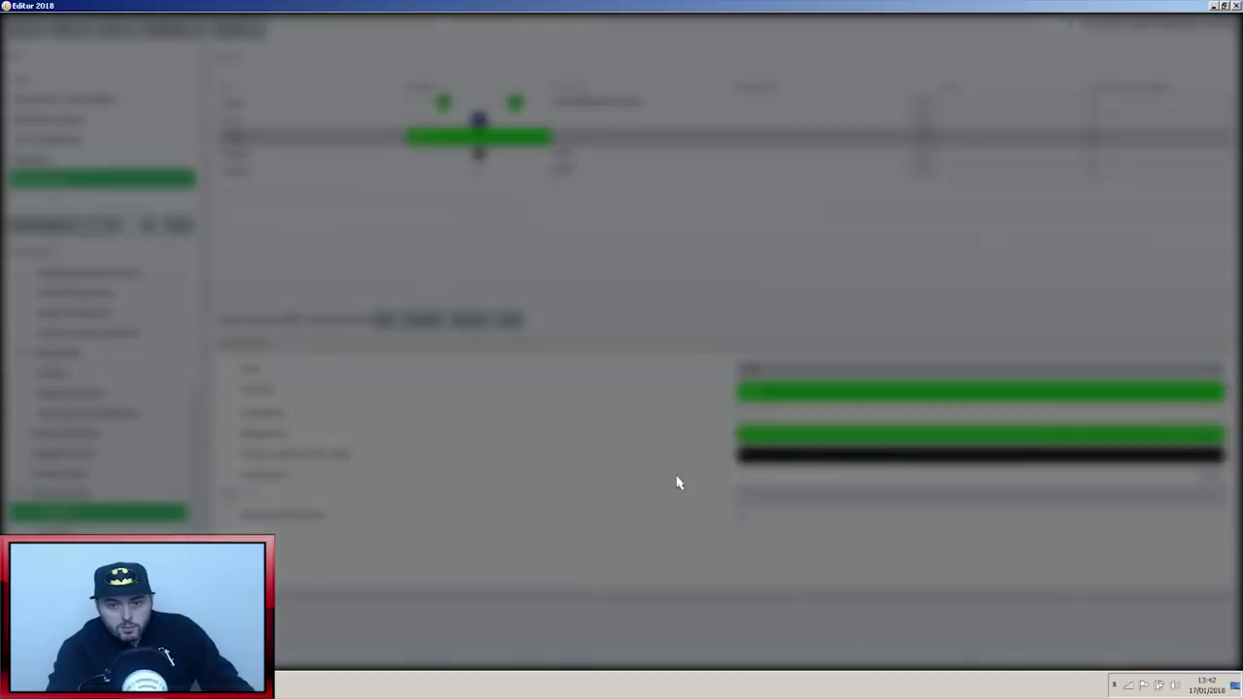
left_click(748, 415)
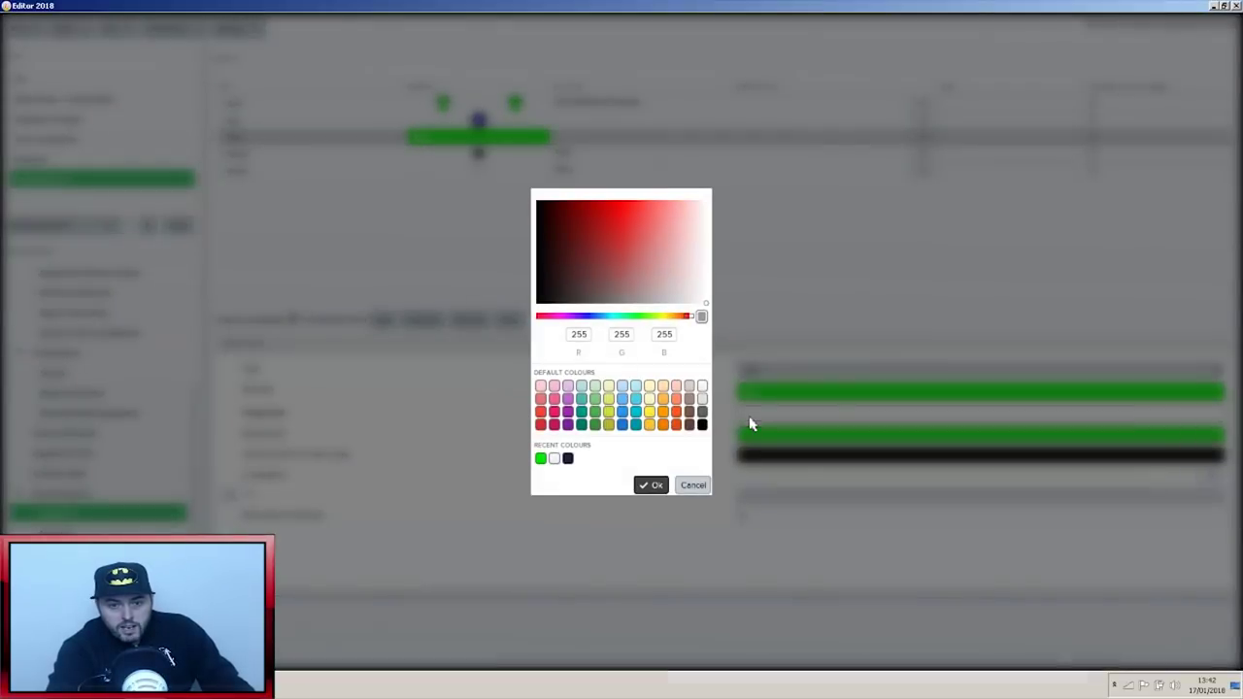
left_click(568, 459)
left_click(651, 486)
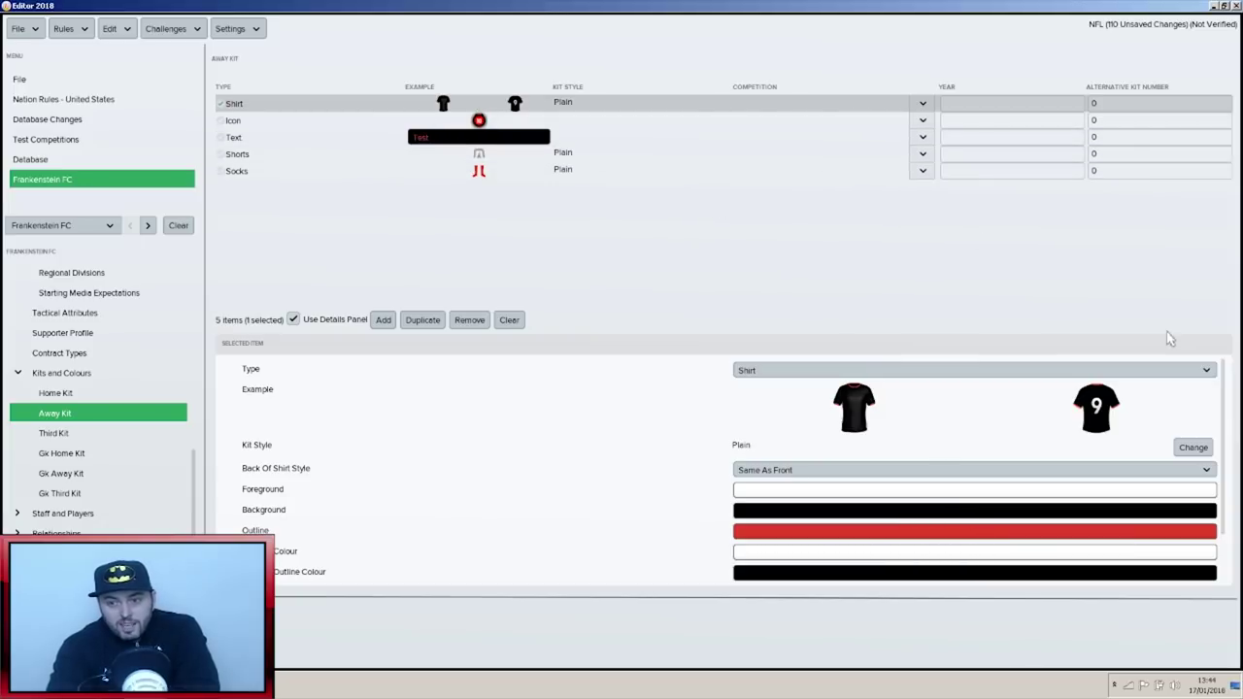
left_click(42, 439)
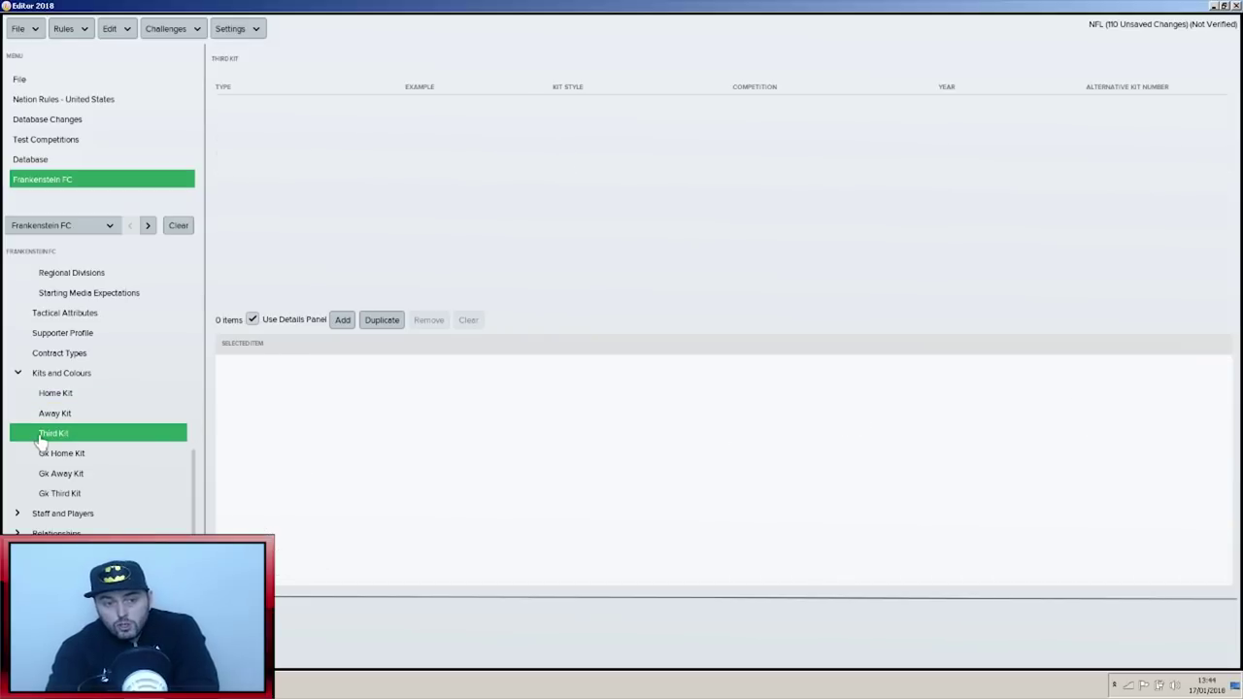
left_click(58, 455)
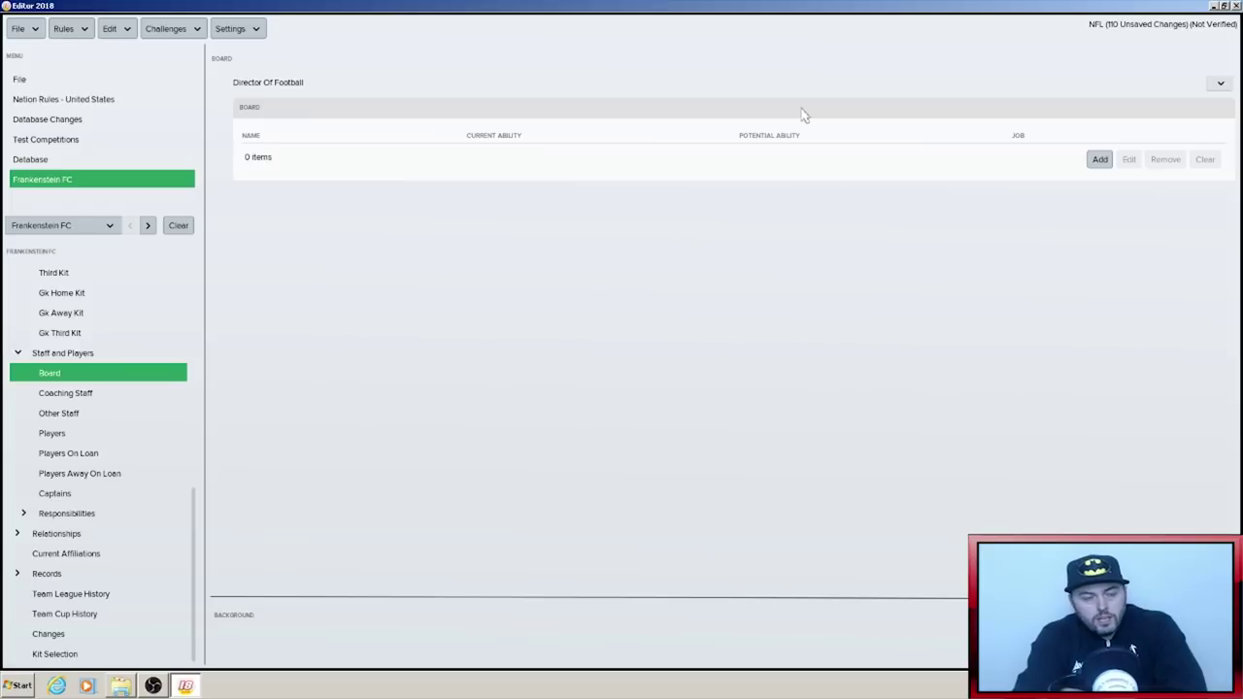
- Add Joel Glazer to the club's board, finding him with a name filter containing "glaz"
left_click(1101, 159)
left_click(388, 208)
left_click(380, 244)
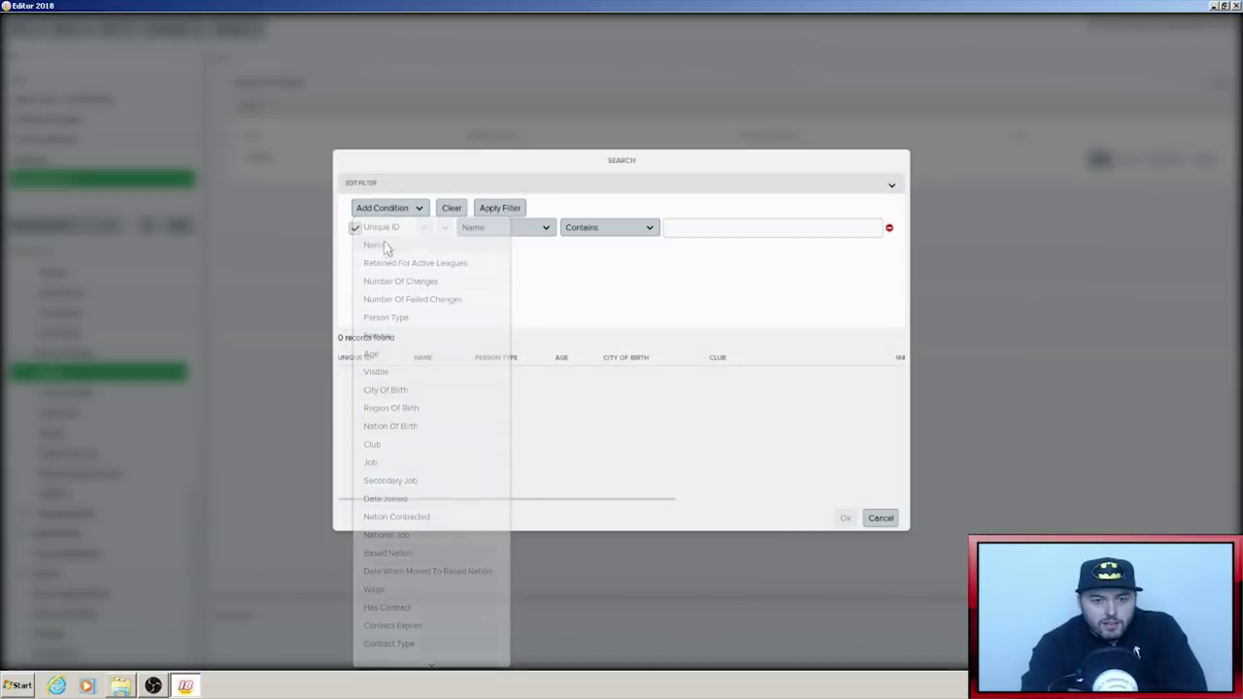
left_click(702, 233)
type("glez")
key("Return")
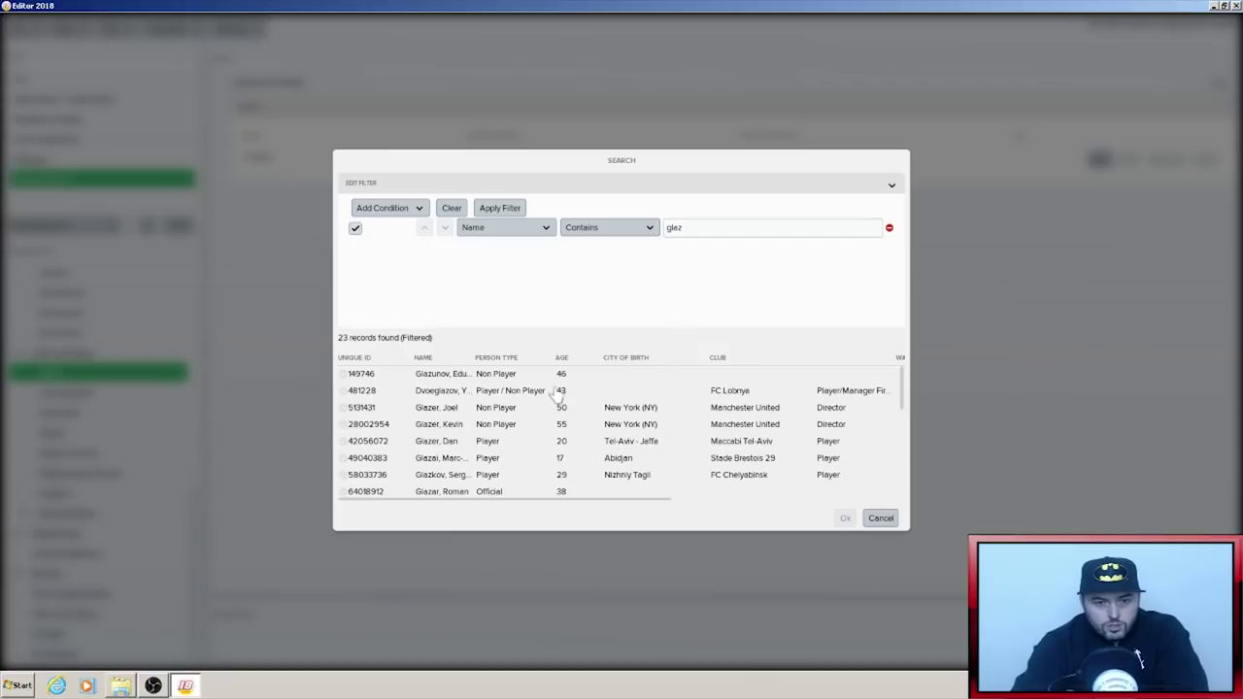
double_click(434, 409)
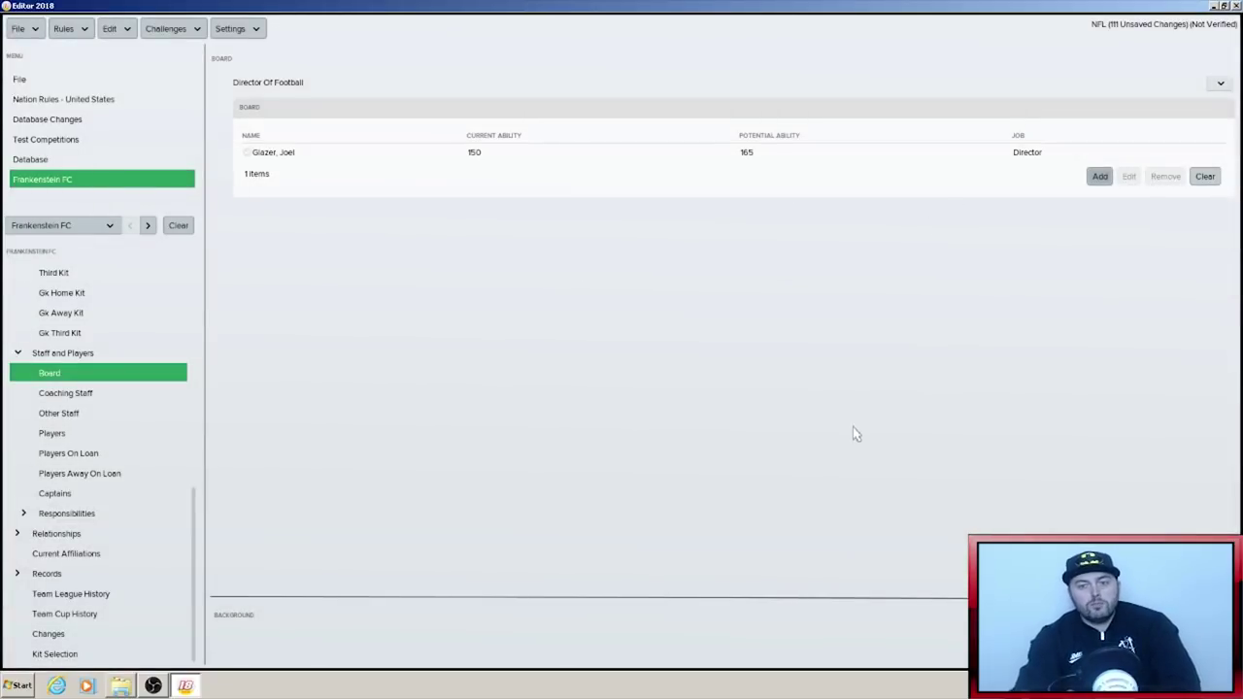
- Set Joel Glazer's job to Chairman in his club contract and return to Frankenstein FC's record
double_click(275, 155)
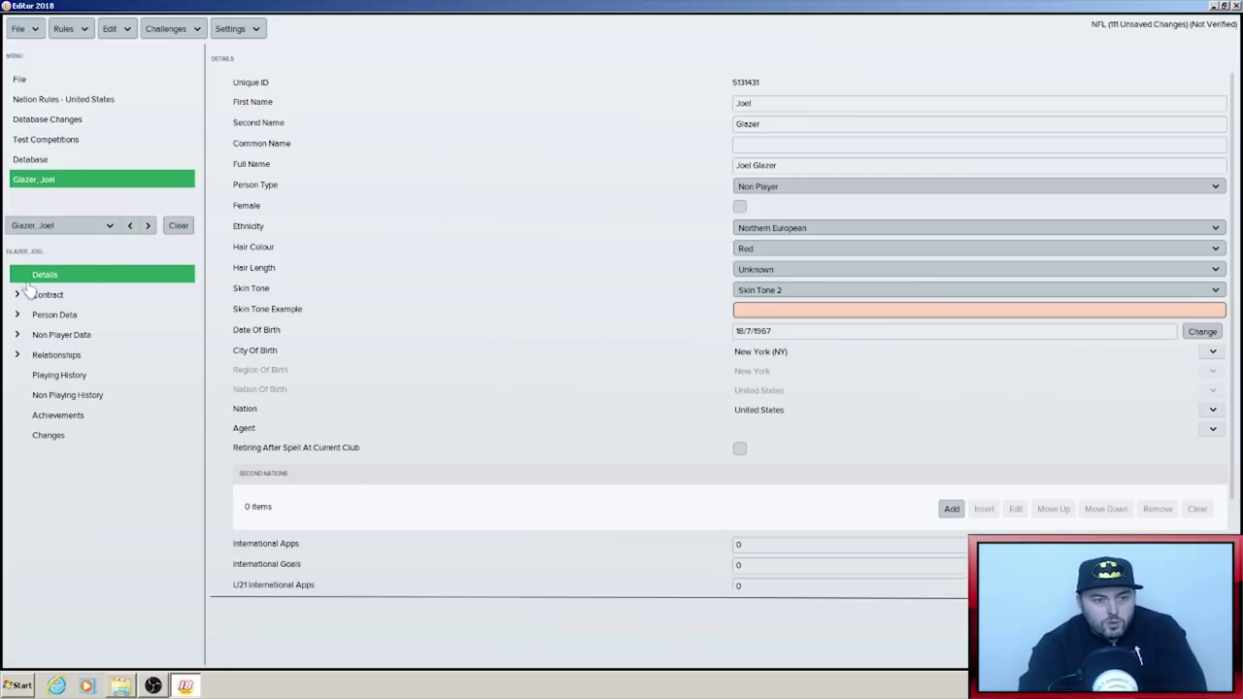
left_click(17, 295)
left_click(60, 317)
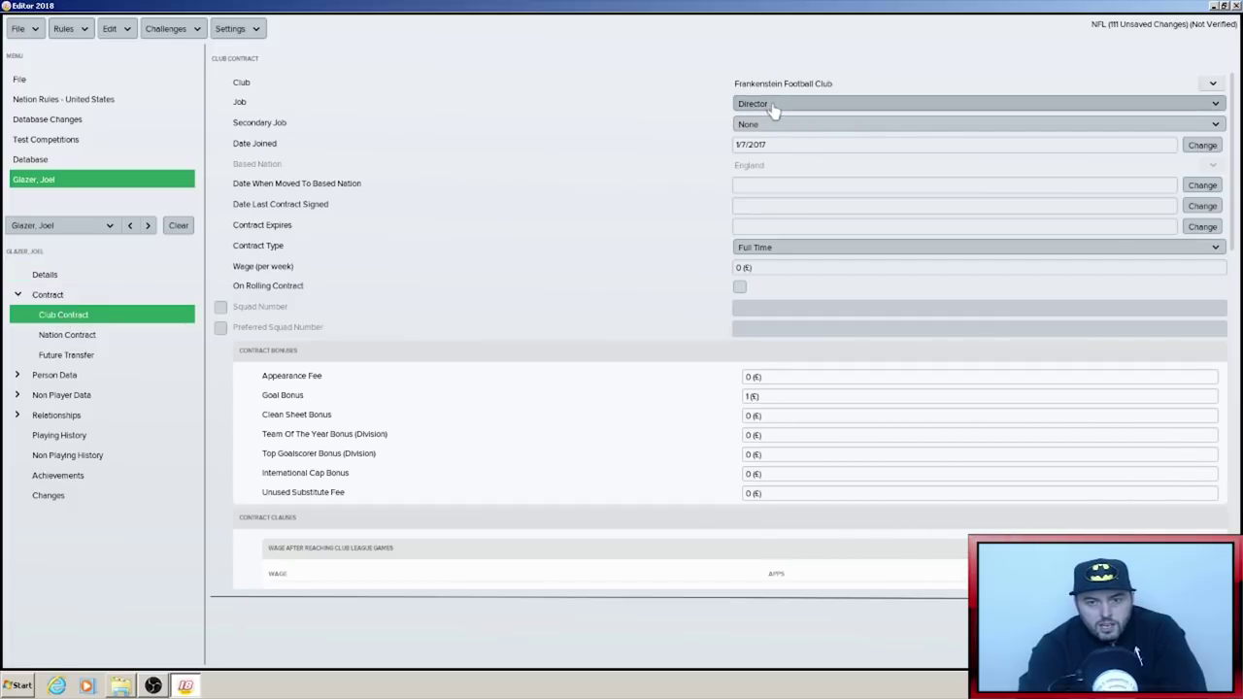
left_click(803, 104)
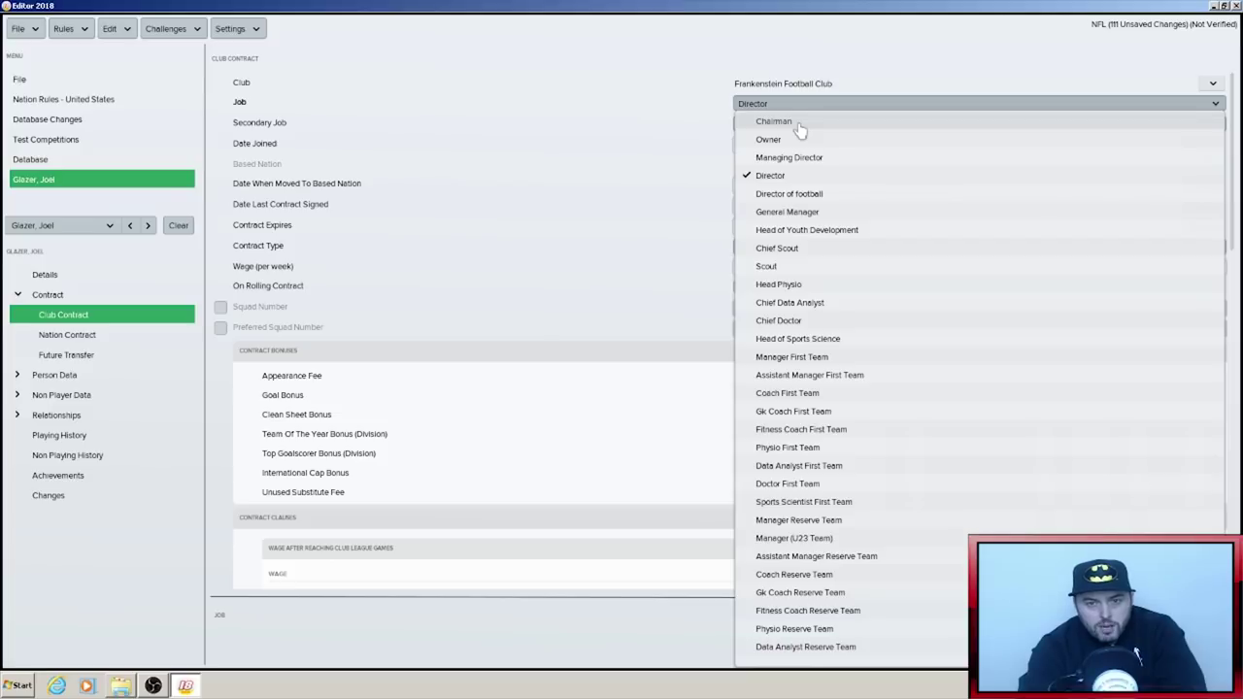
left_click(775, 121)
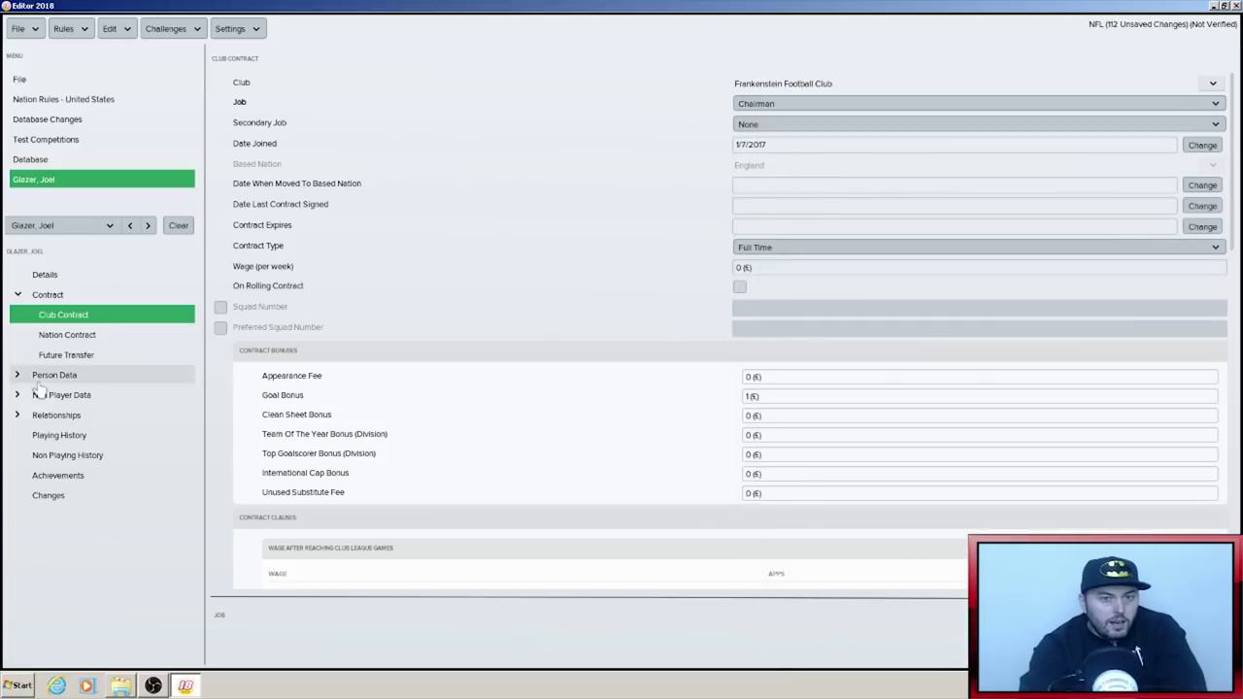
left_click(130, 226)
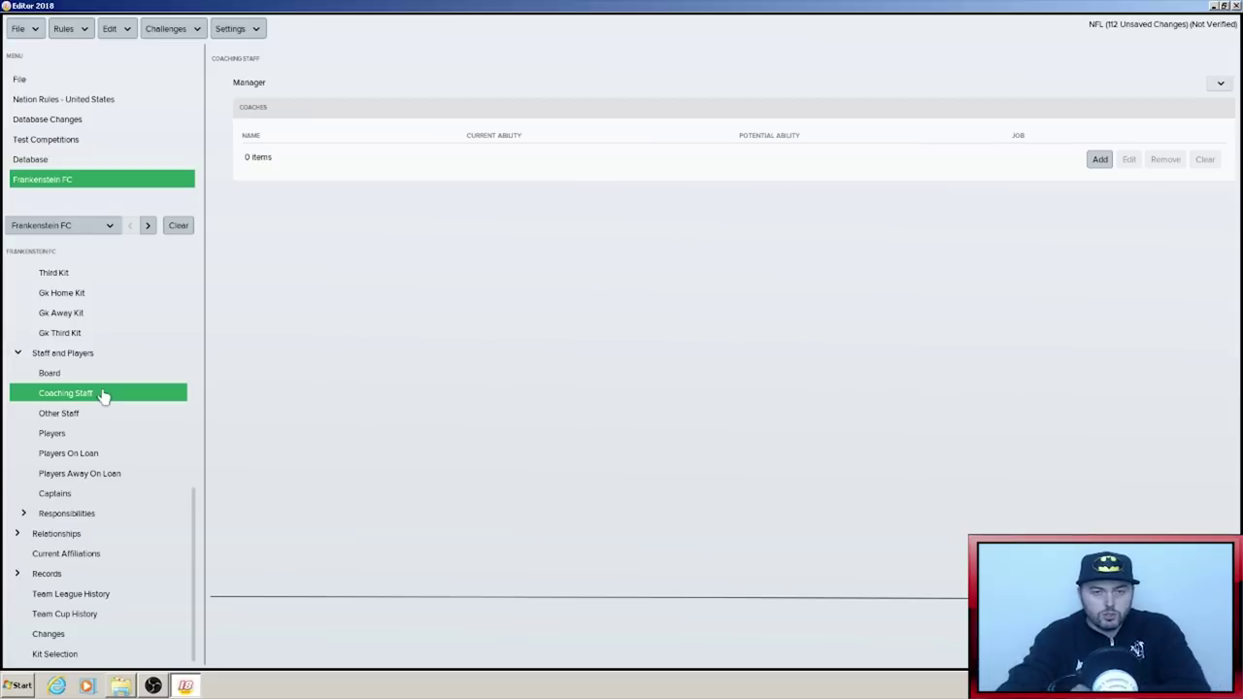
left_click(65, 435)
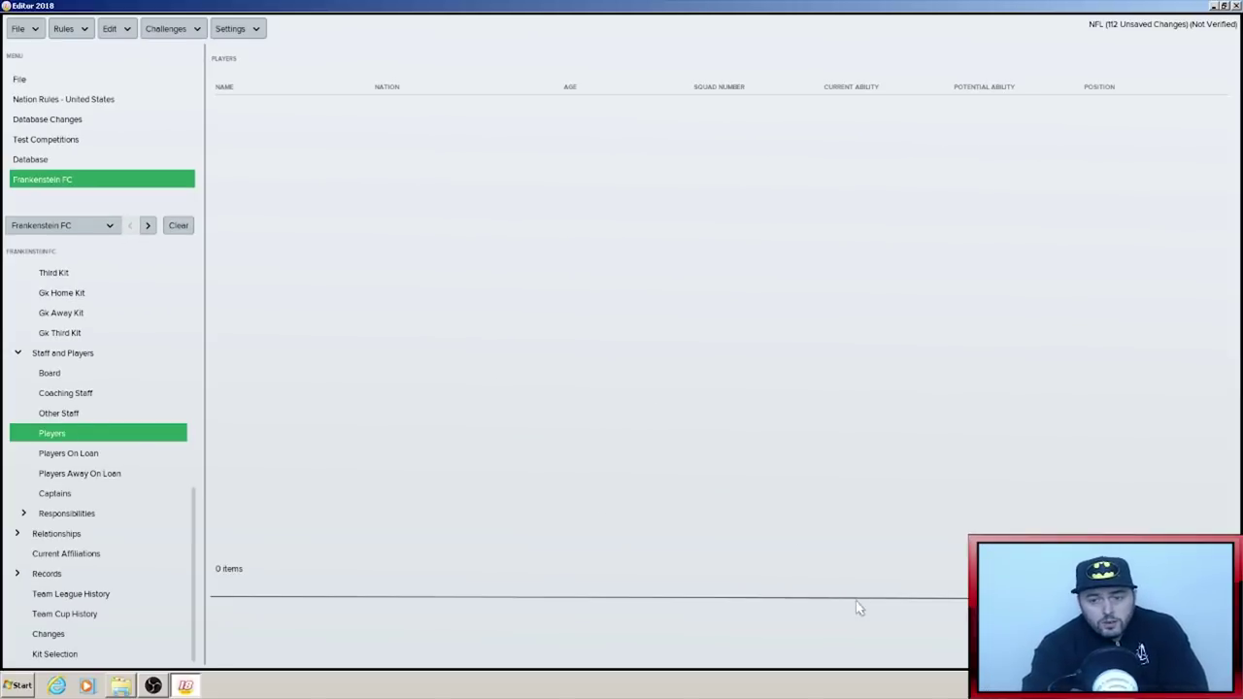
key("ctrl+f")
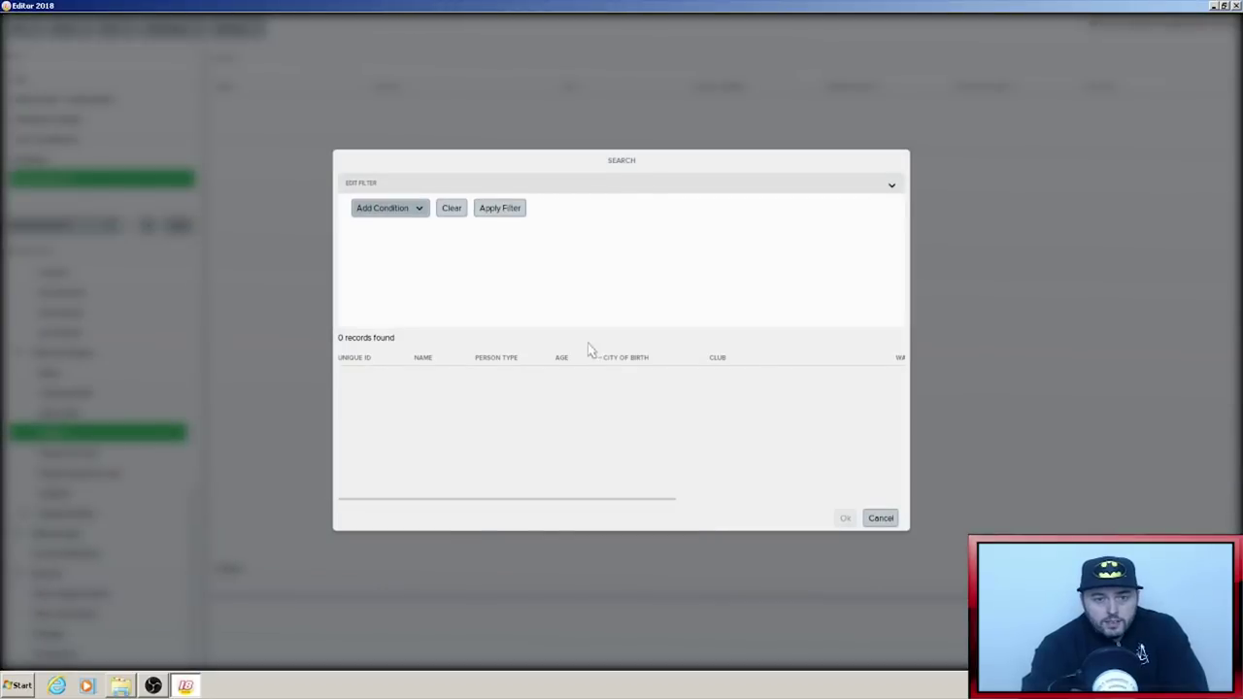
left_click(403, 214)
left_click(402, 246)
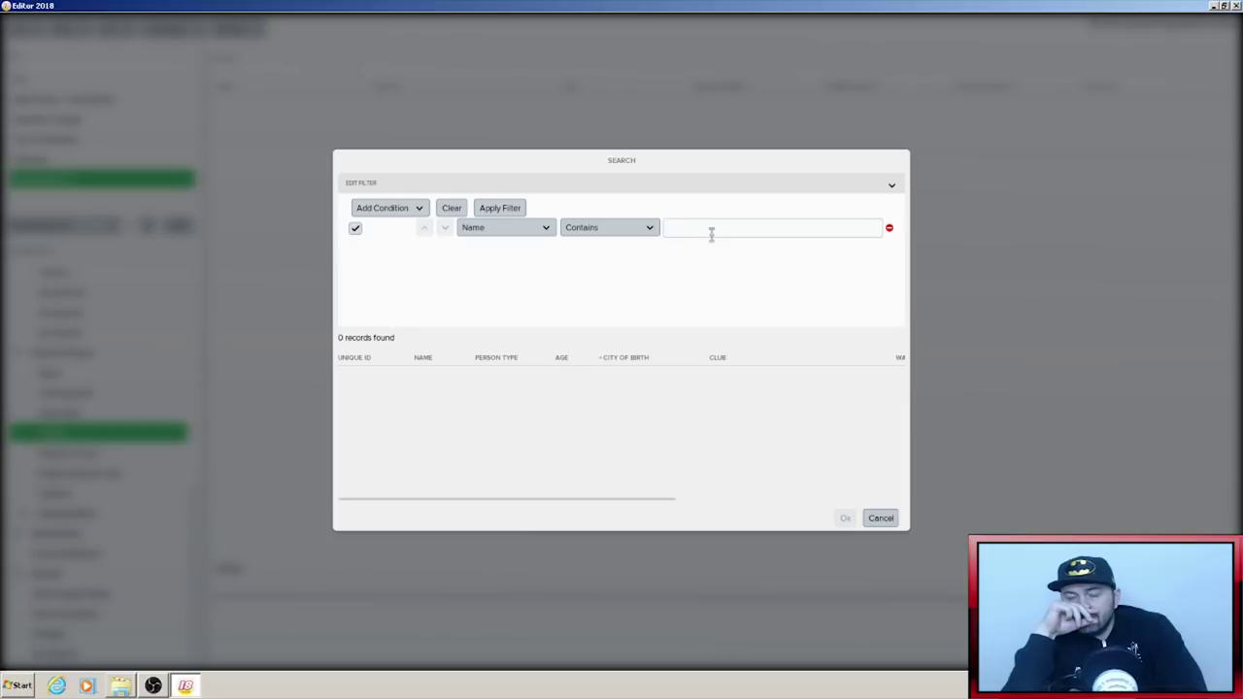
left_click(882, 518)
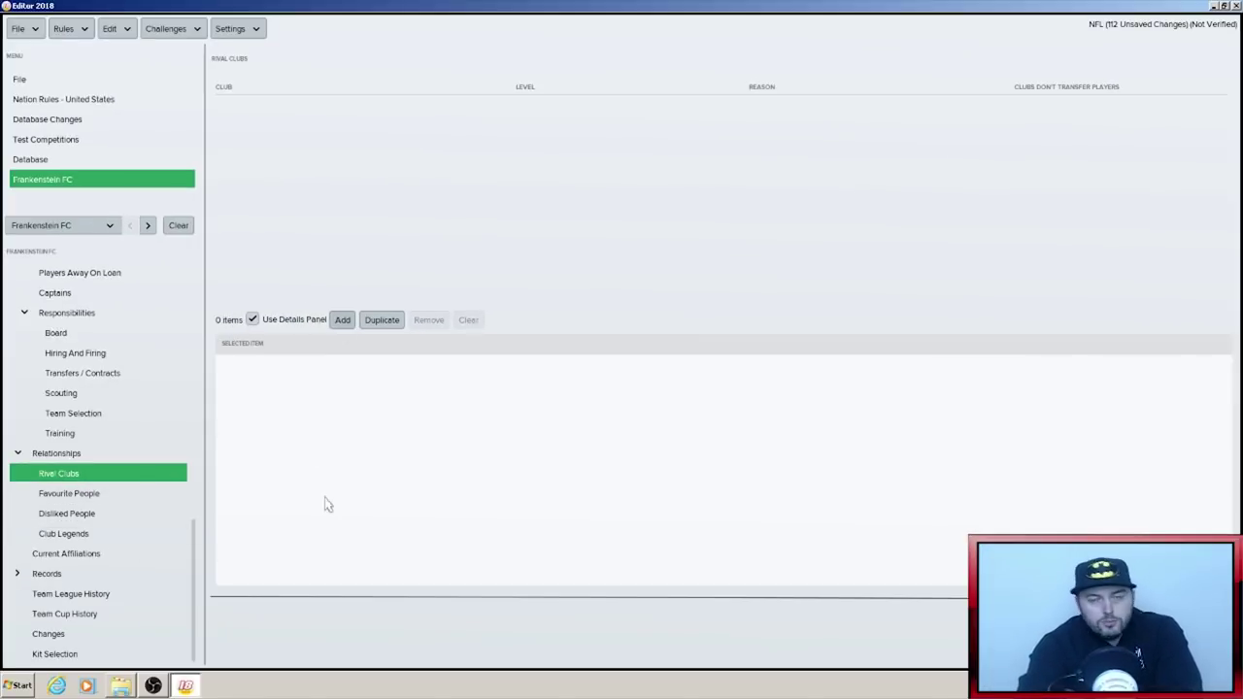
- Add Man City to Frankenstein FC's rival clubs, finding it with a name filter containing "man city"
left_click(343, 320)
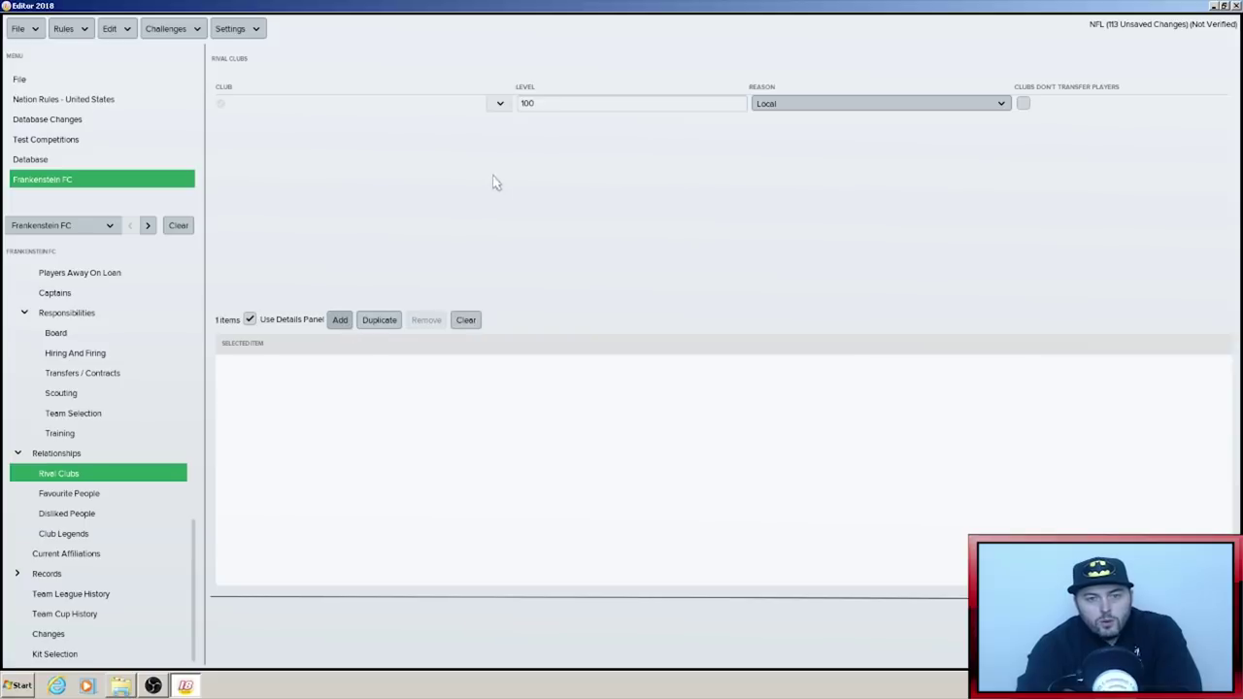
left_click(501, 102)
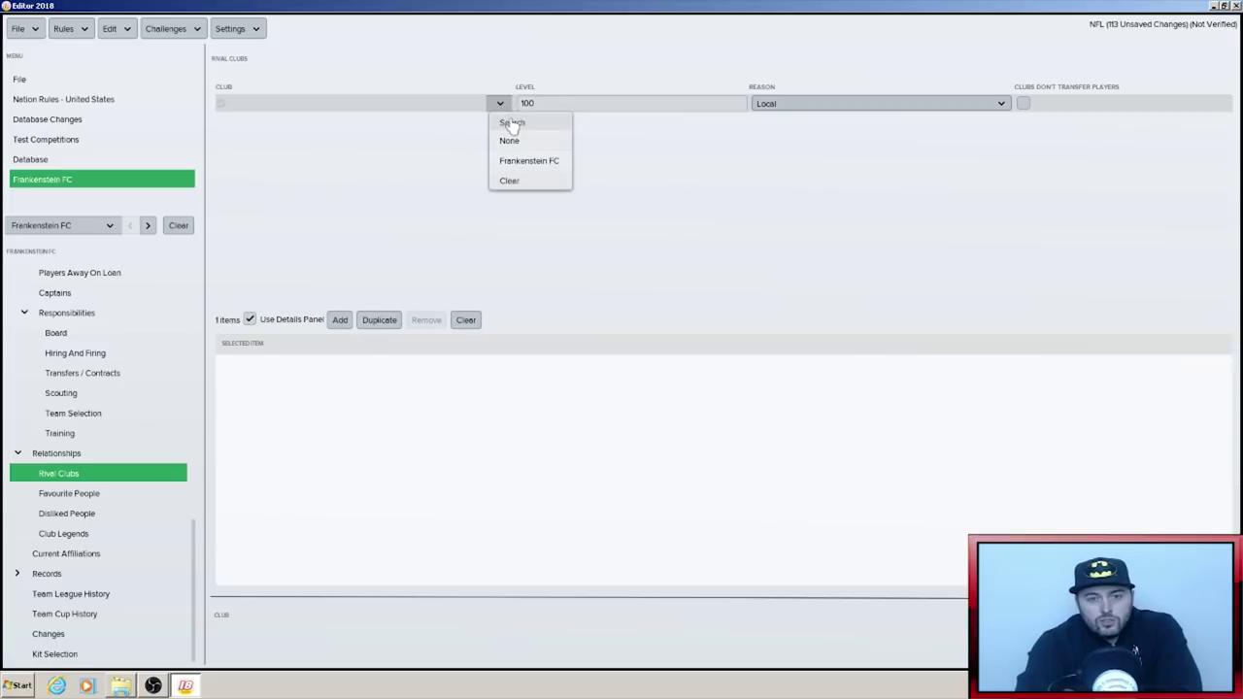
left_click(510, 124)
left_click(409, 210)
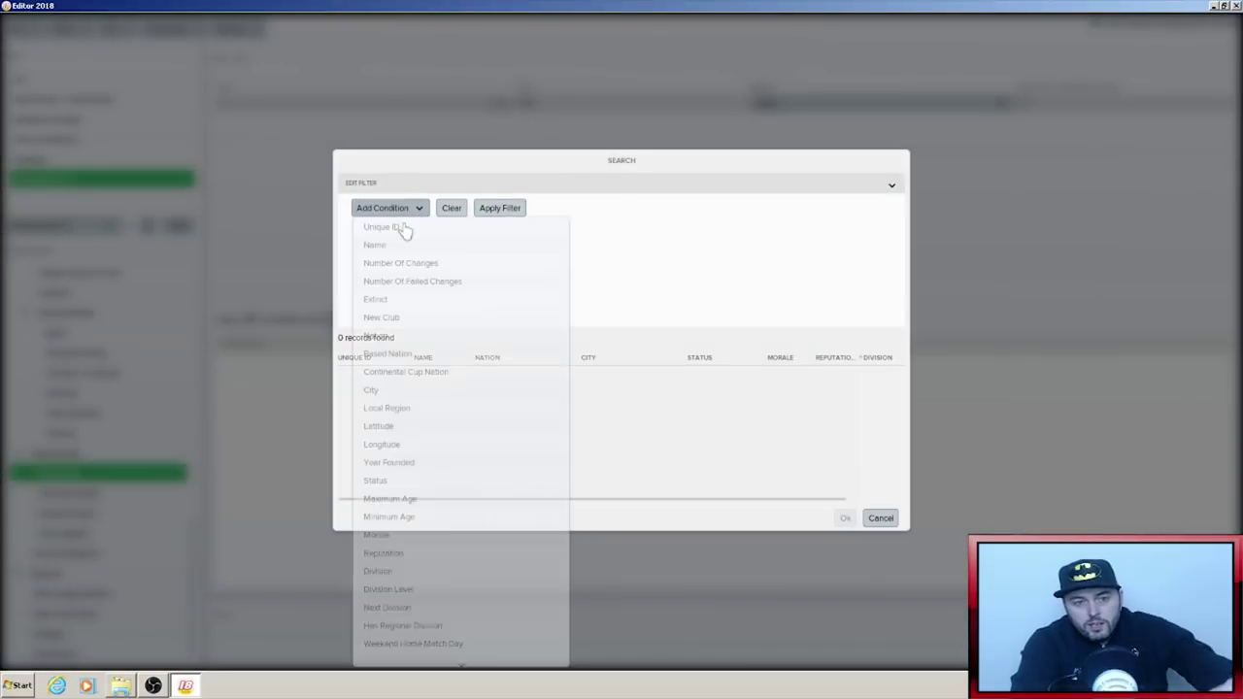
left_click(375, 245)
type("man city")
key("Return")
left_click(500, 373)
double_click(452, 375)
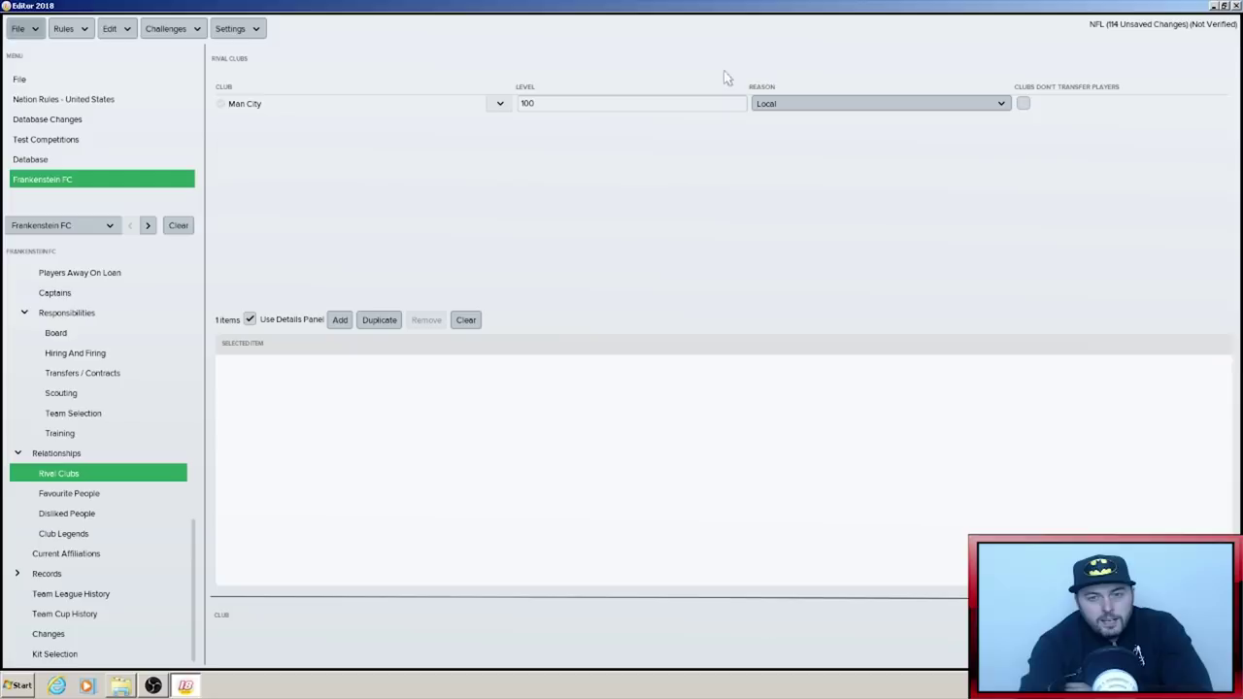
- Set the reason for the Man City rivalry to Historic
left_click(801, 113)
left_click(801, 107)
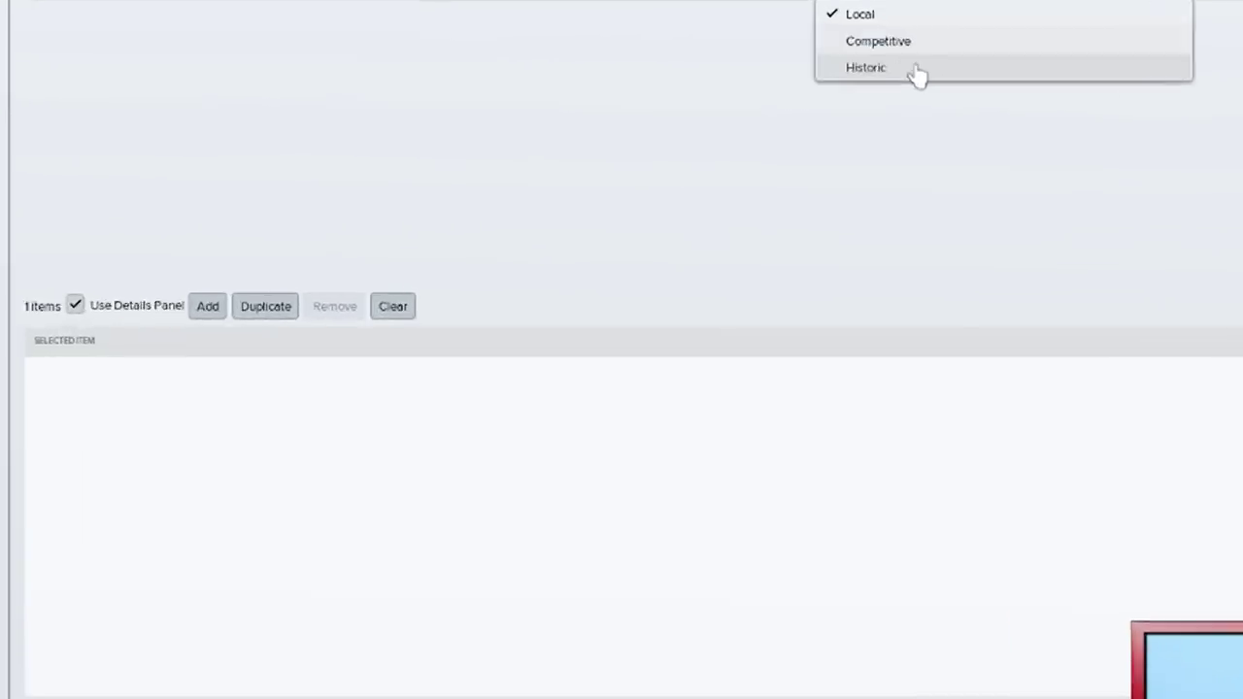
left_click(821, 159)
- Add Seattle to Frankenstein FC's current affiliations, finding it with a name filter containing "seatt"
left_click(69, 493)
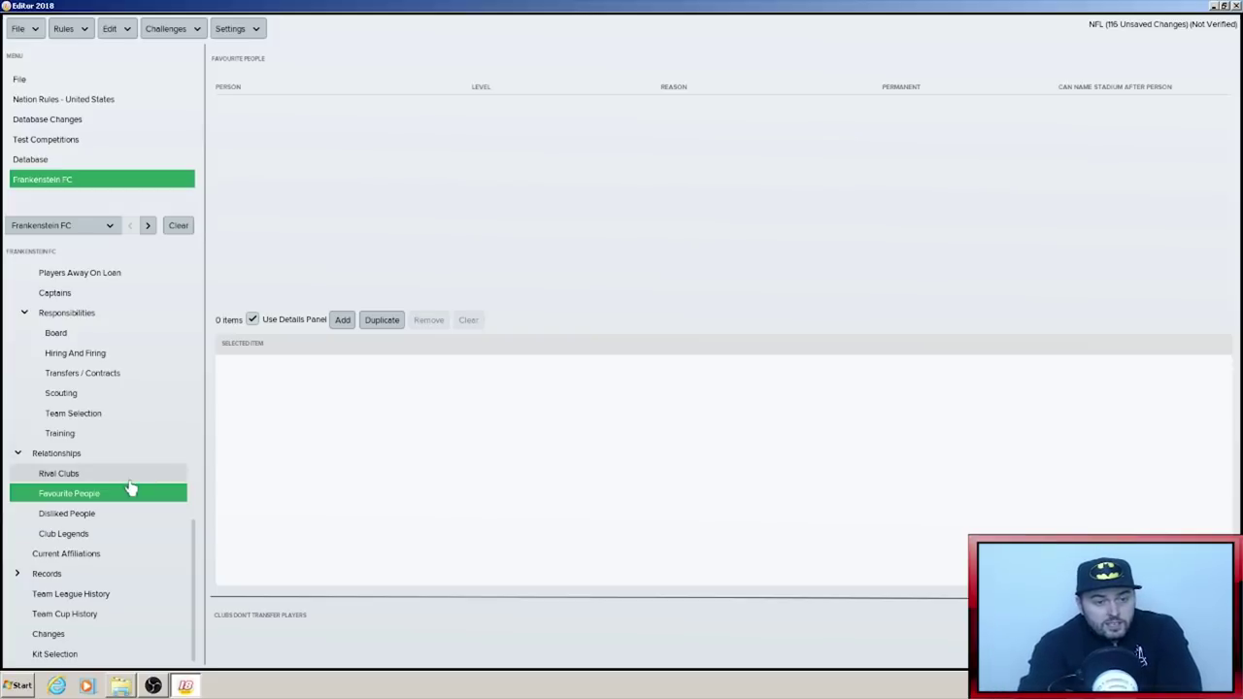
left_click(84, 515)
left_click(73, 537)
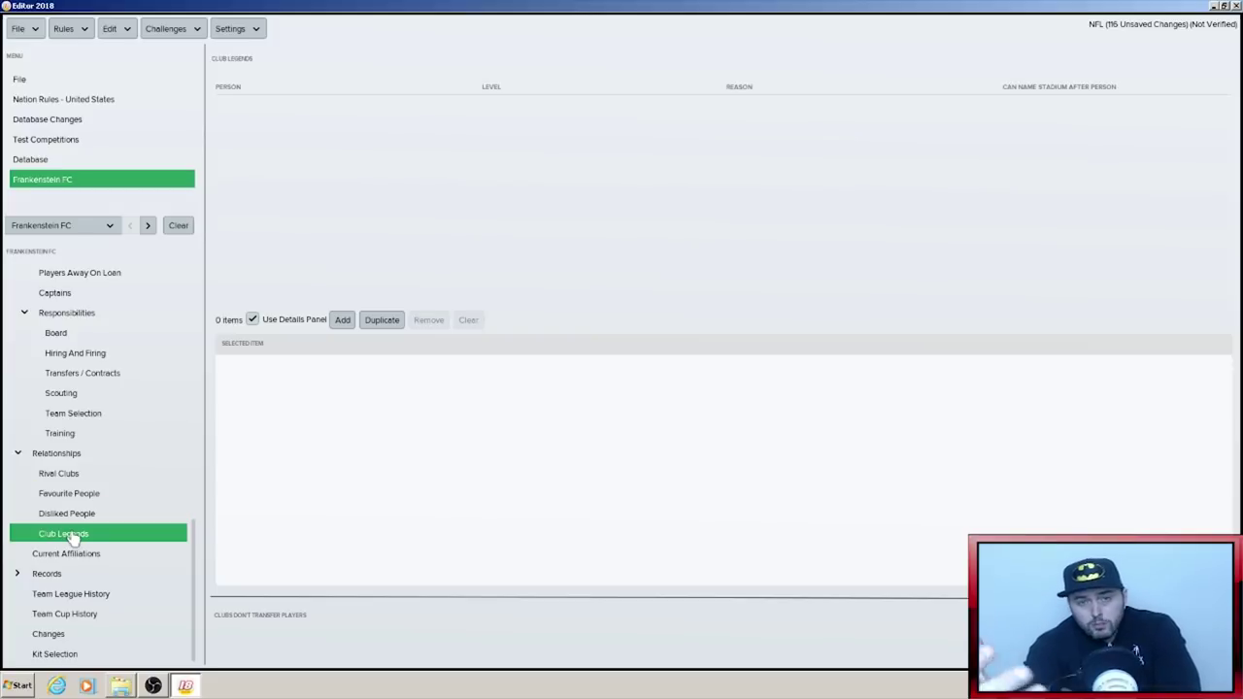
left_click(91, 559)
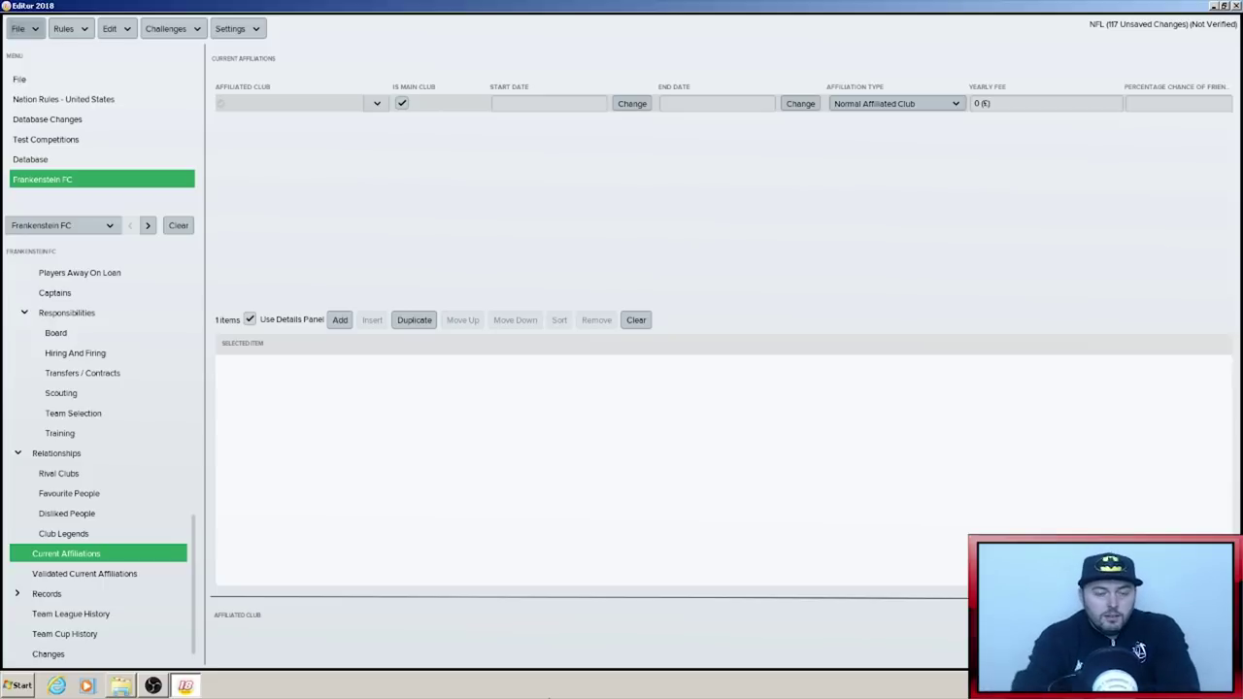
left_click(377, 103)
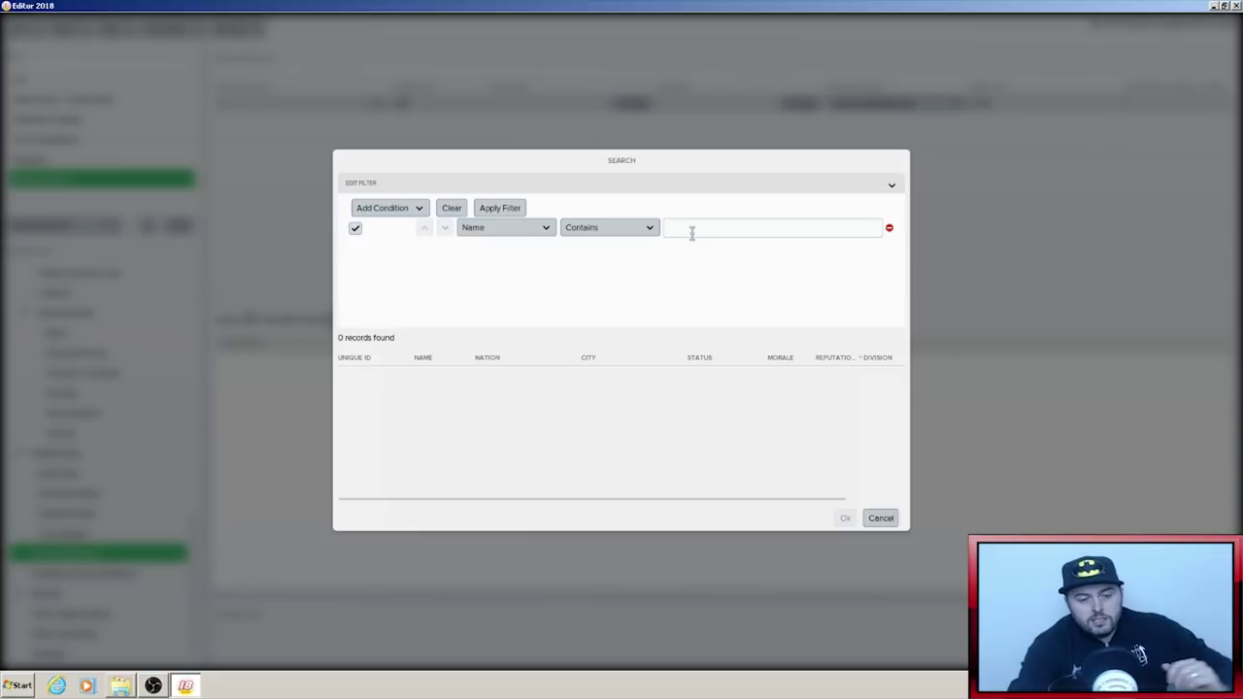
type("scott")
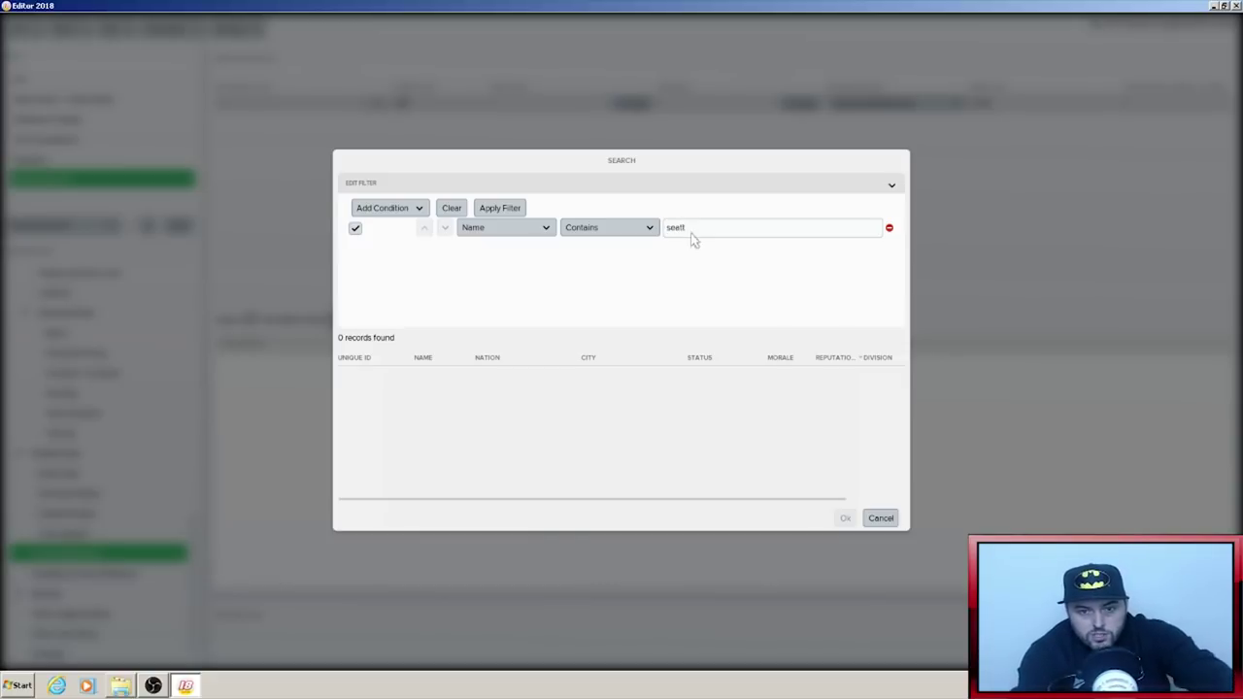
key("Return")
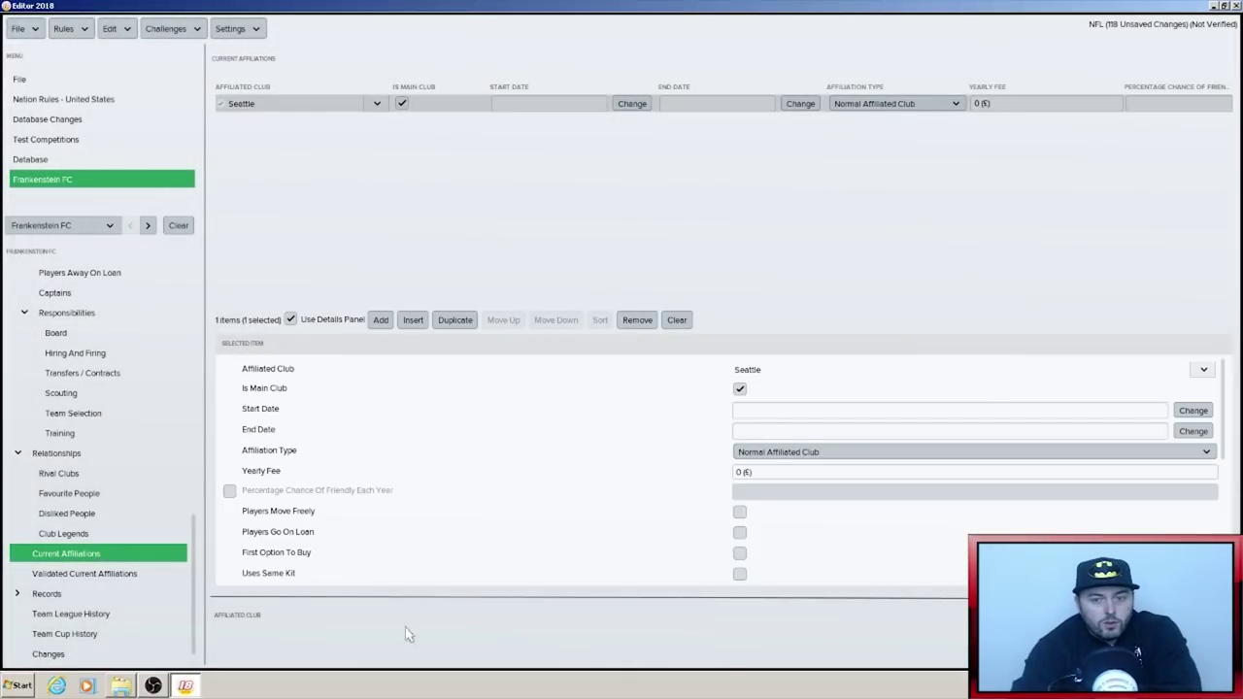
left_click(924, 109)
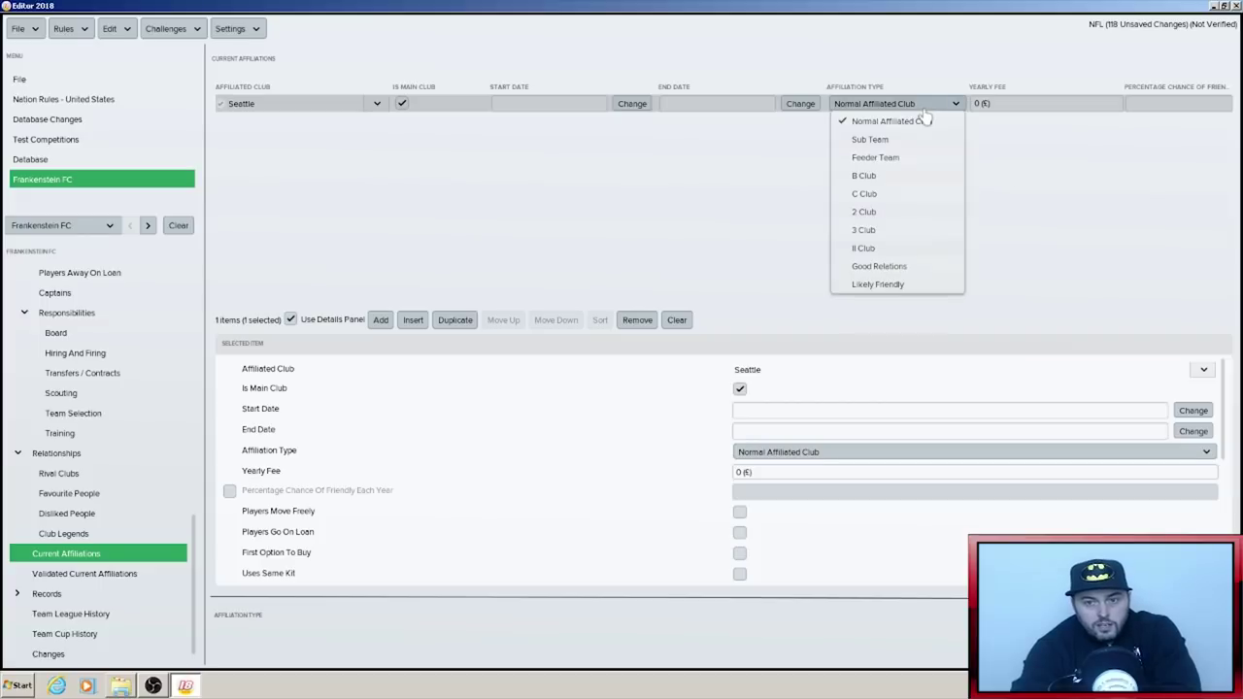
left_click(1032, 155)
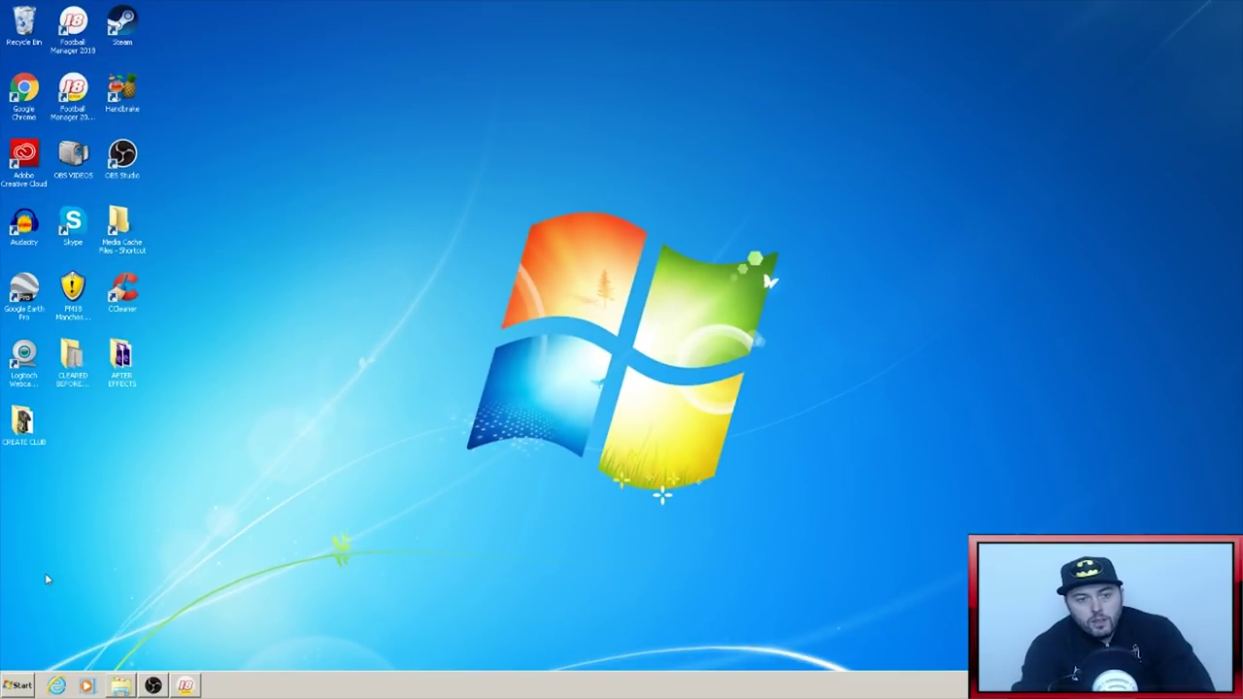
- Switch to Windows Explorer and open the kits folder under Documents, Sports Interactive, Football Manager 2018, Graphics
left_click(20, 686)
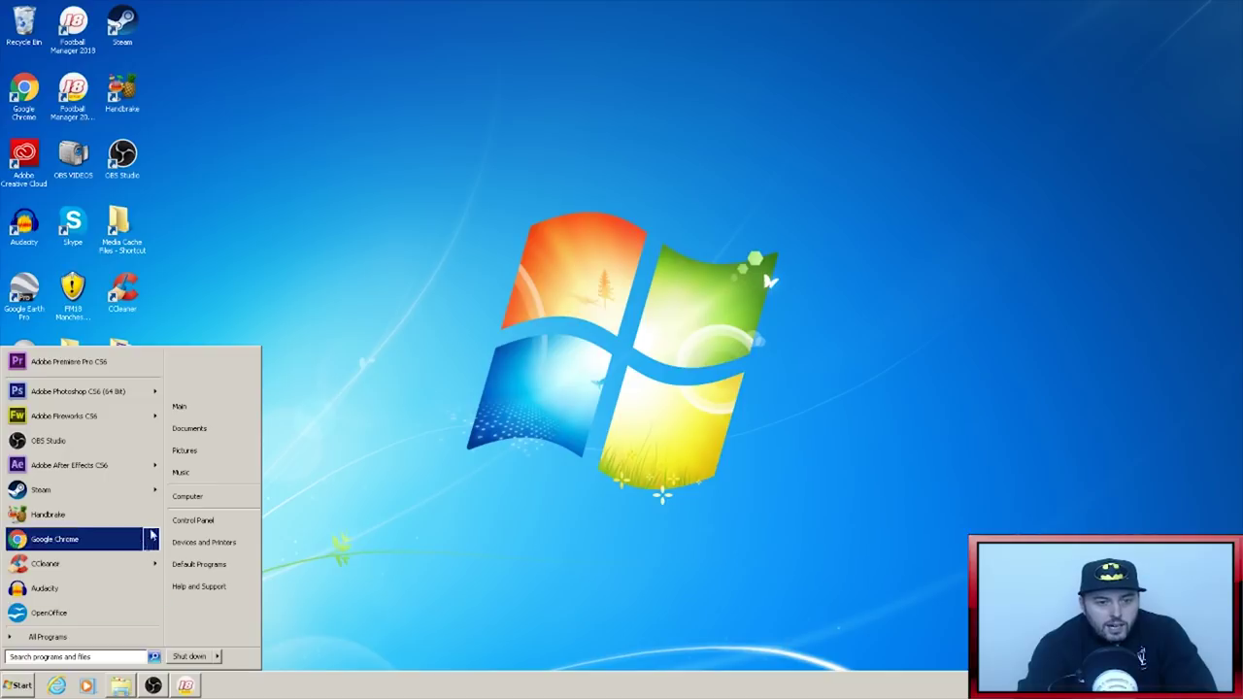
left_click(199, 429)
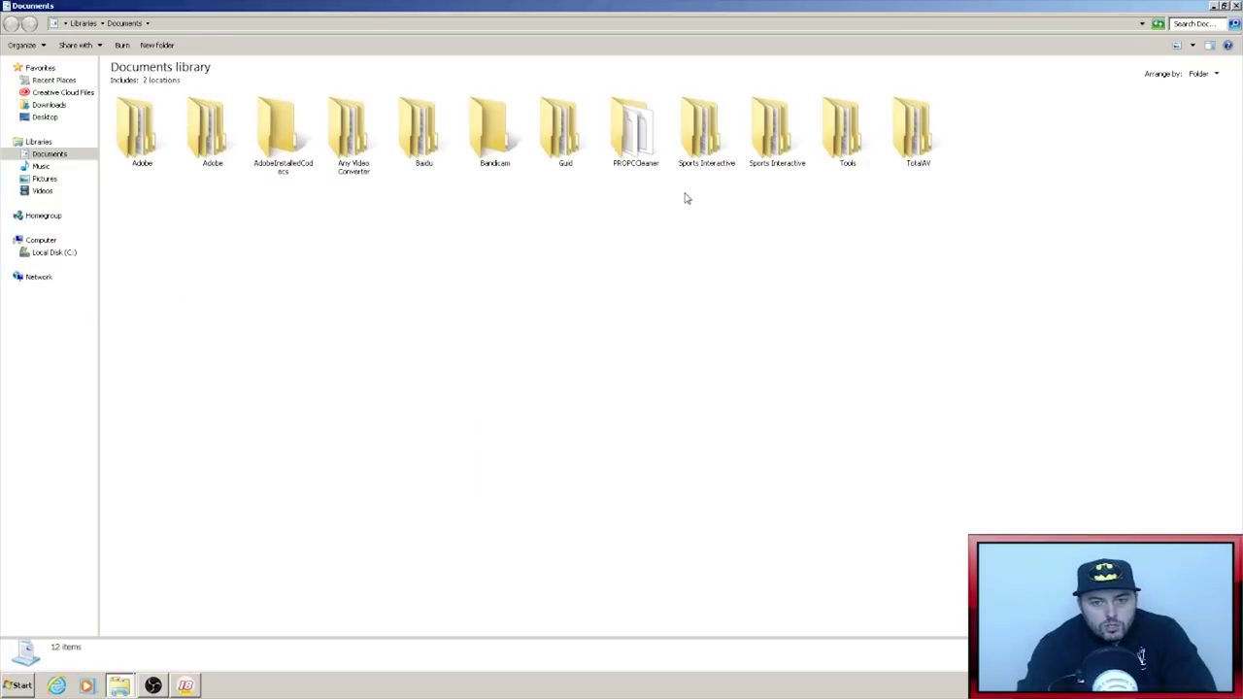
double_click(706, 136)
double_click(214, 141)
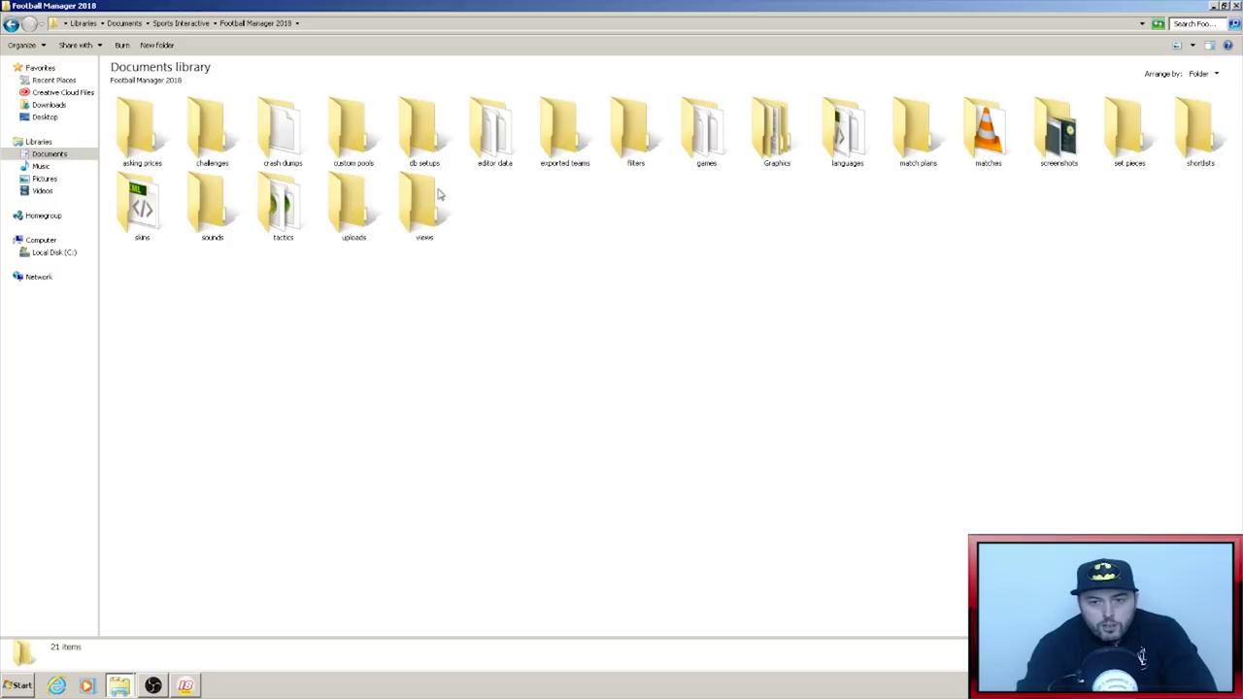
double_click(776, 144)
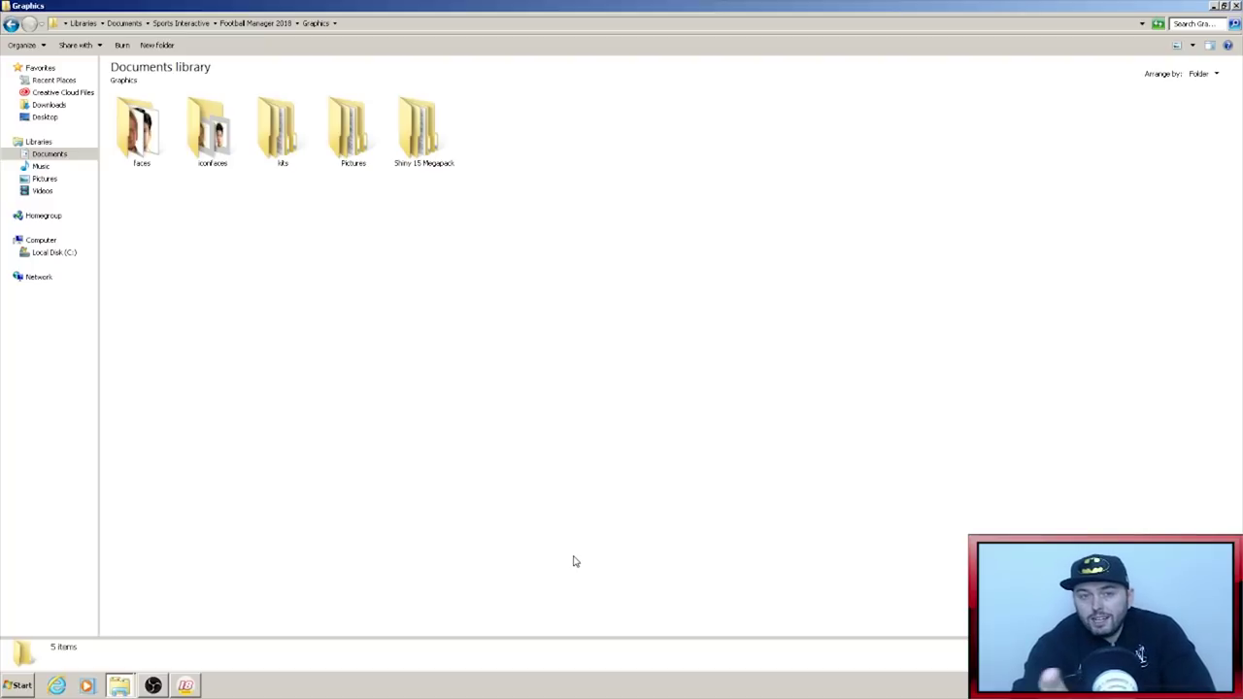
double_click(287, 130)
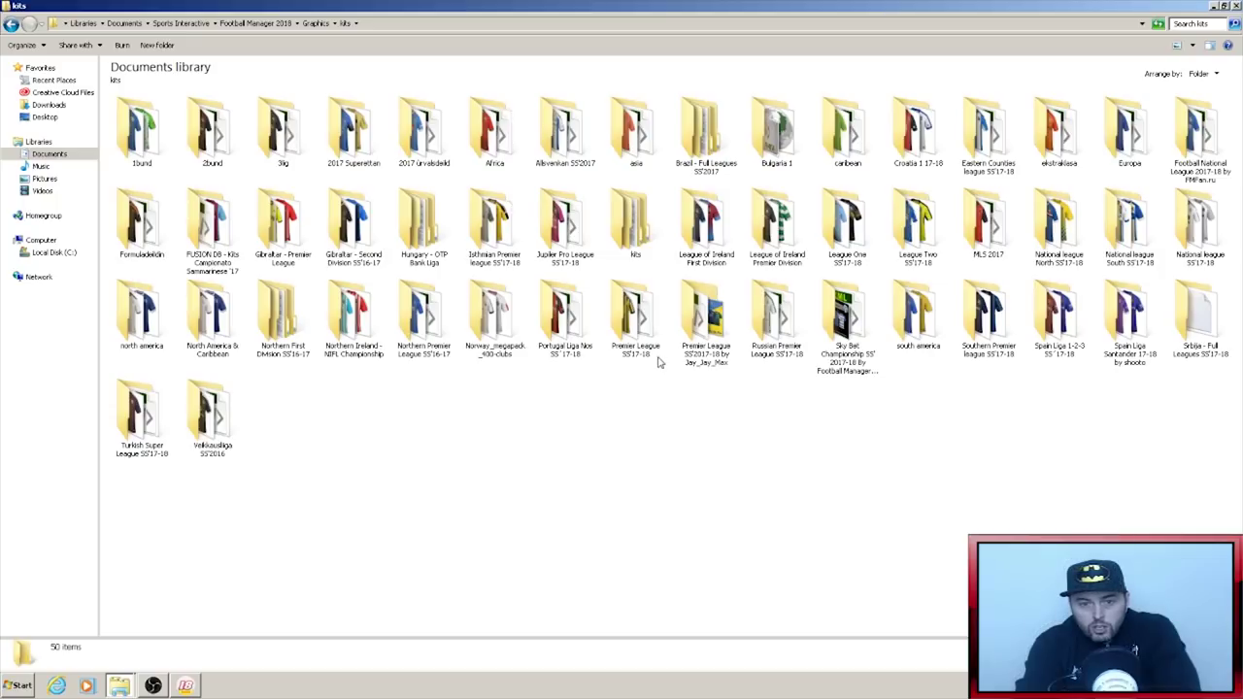
- Open config.xml from the Jupiler Pro League SS'17-18 folder in Dreamweaver and examine its kit picture mappings
double_click(564, 225)
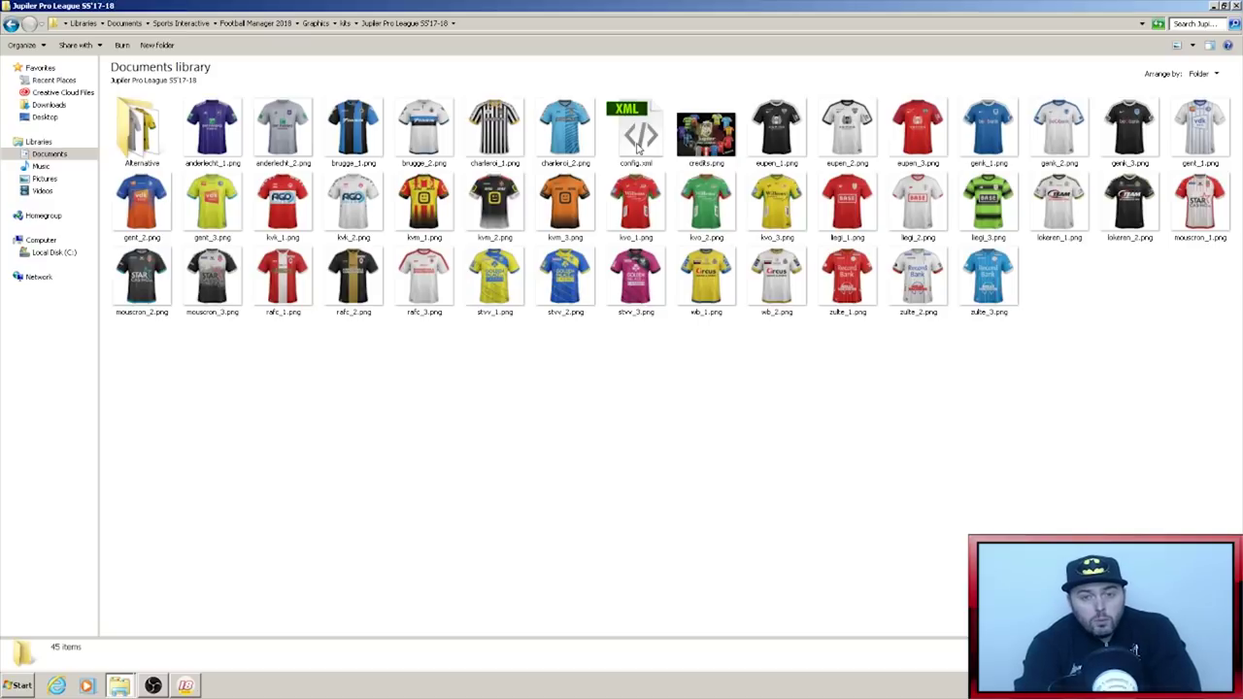
double_click(638, 145)
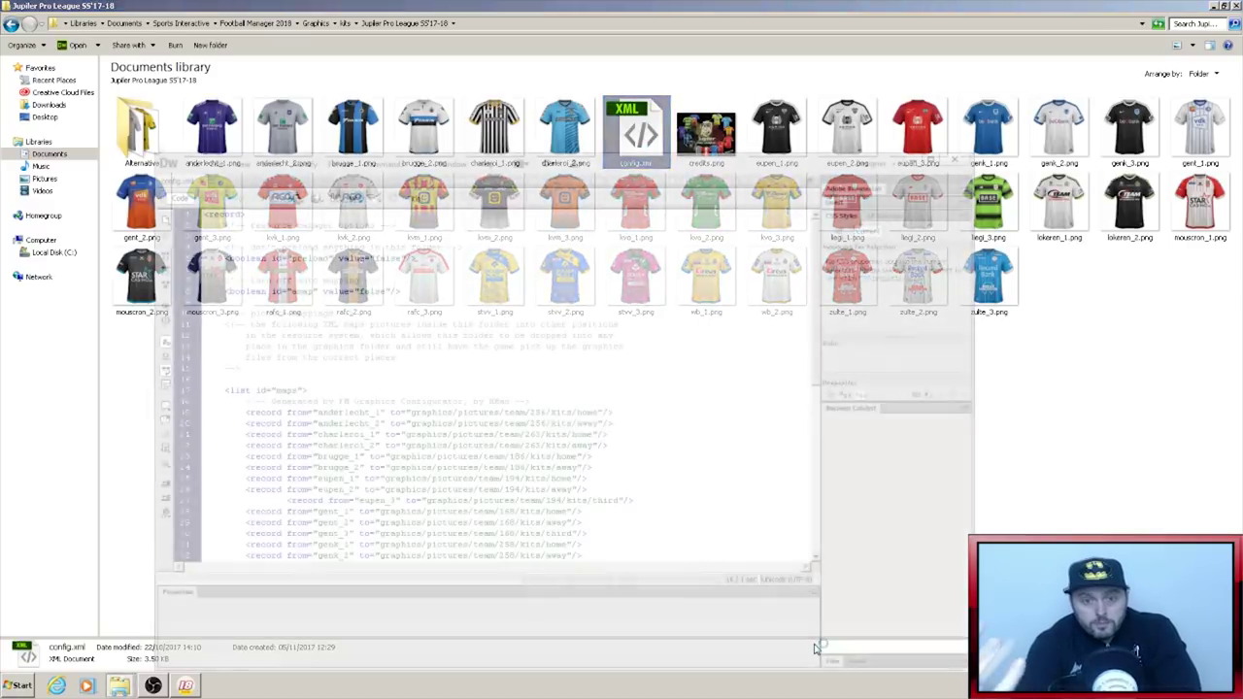
left_click(931, 159)
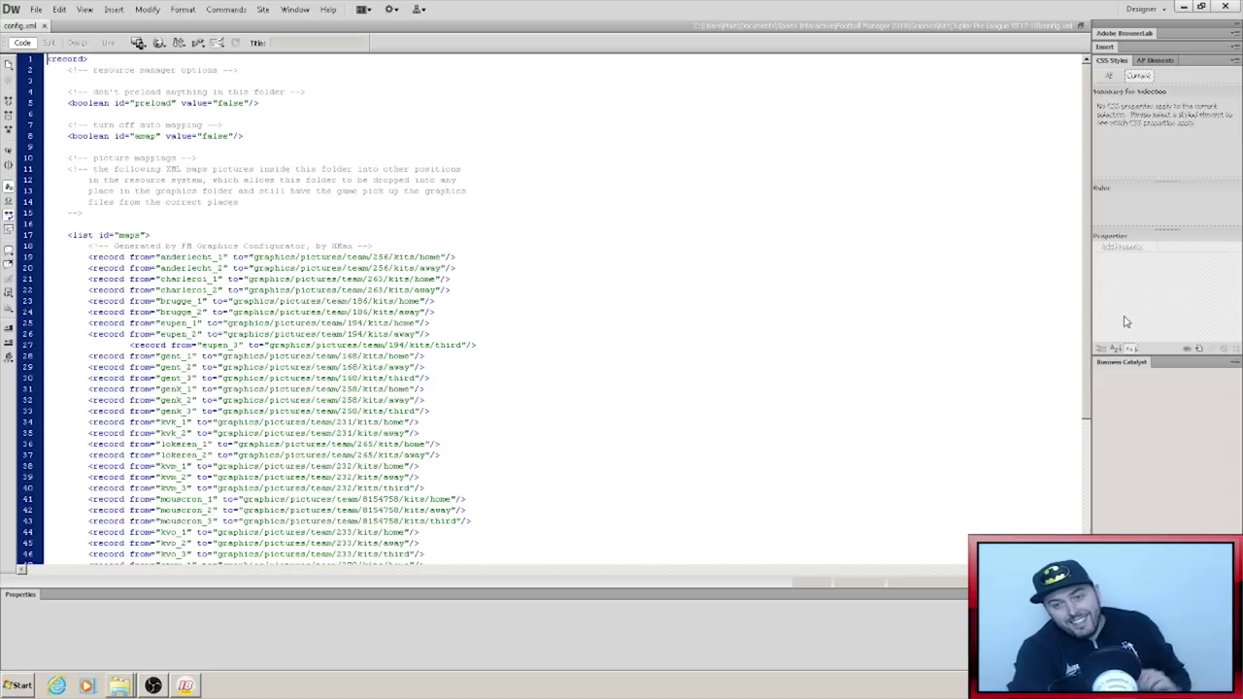
left_click_drag(1087, 283, 1096, 358)
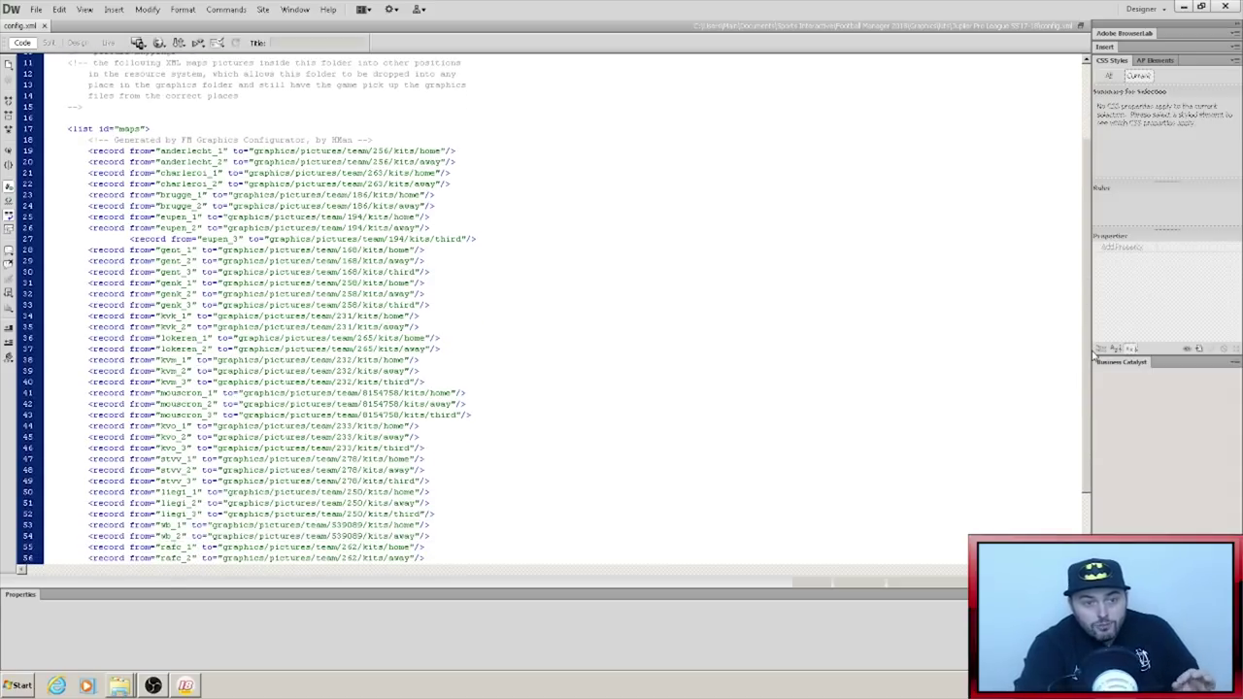
left_click_drag(1096, 358, 1099, 316)
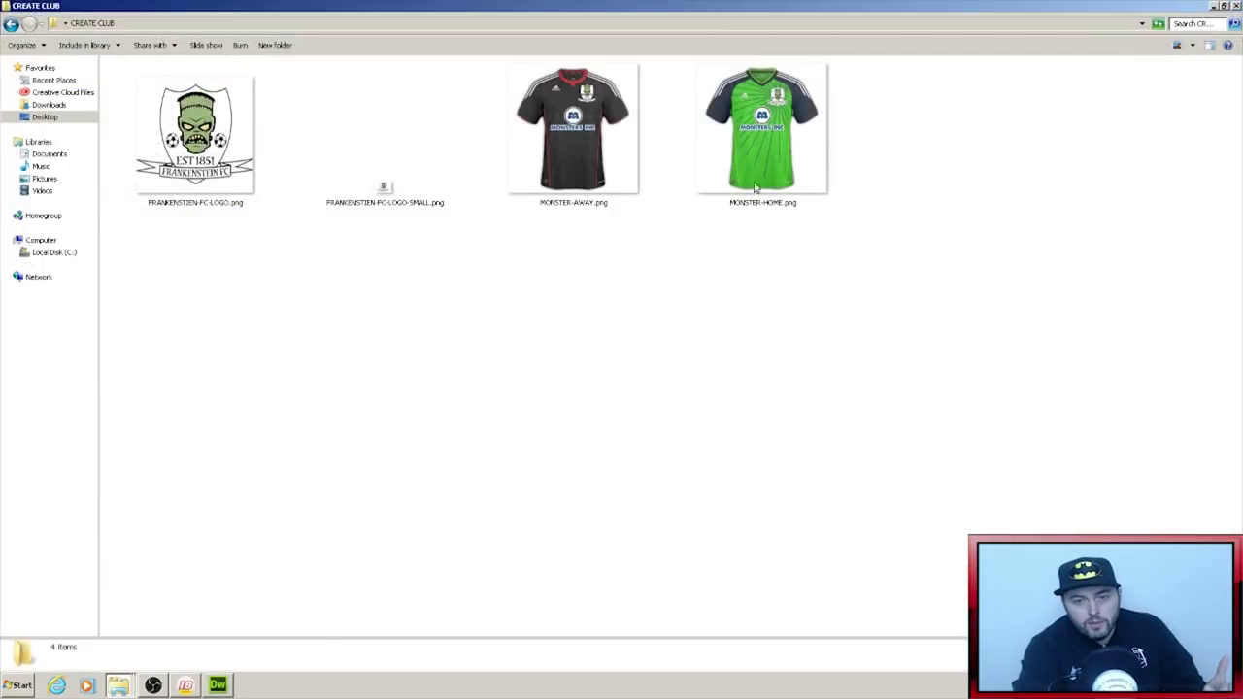
- Rename the green home shirt image MONSTER-HOME.png in the CREATE CLUB folder as monster_1.png
right_click(763, 152)
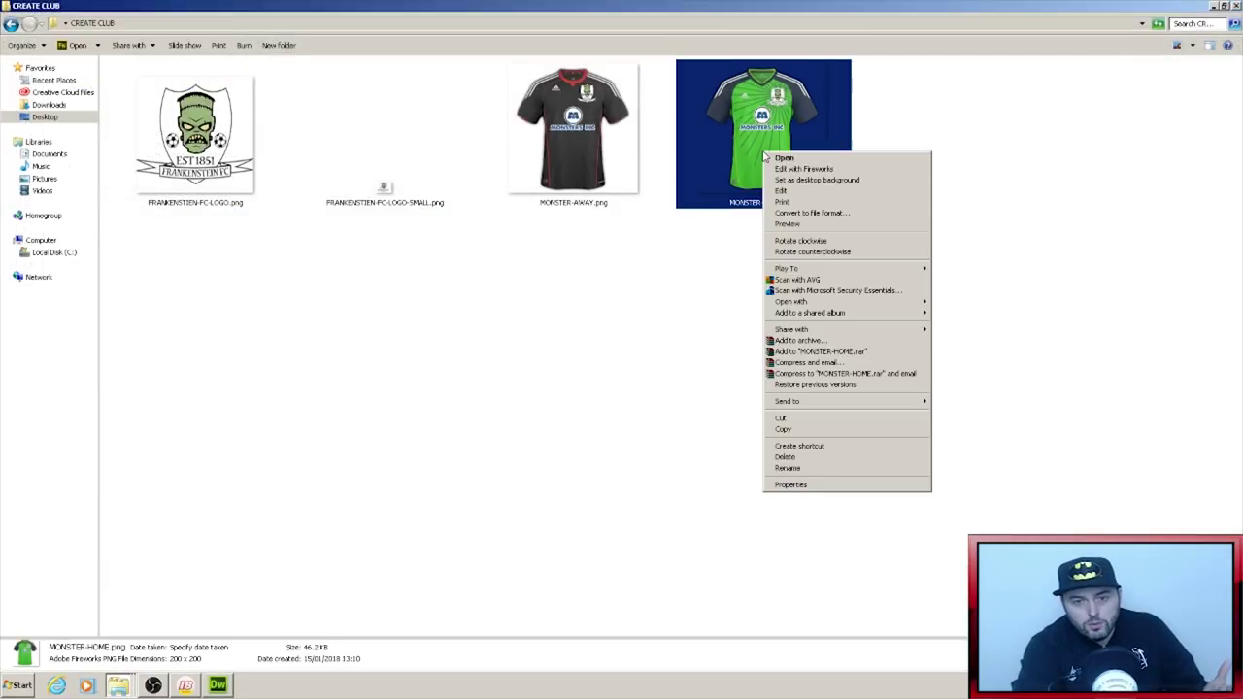
left_click(794, 470)
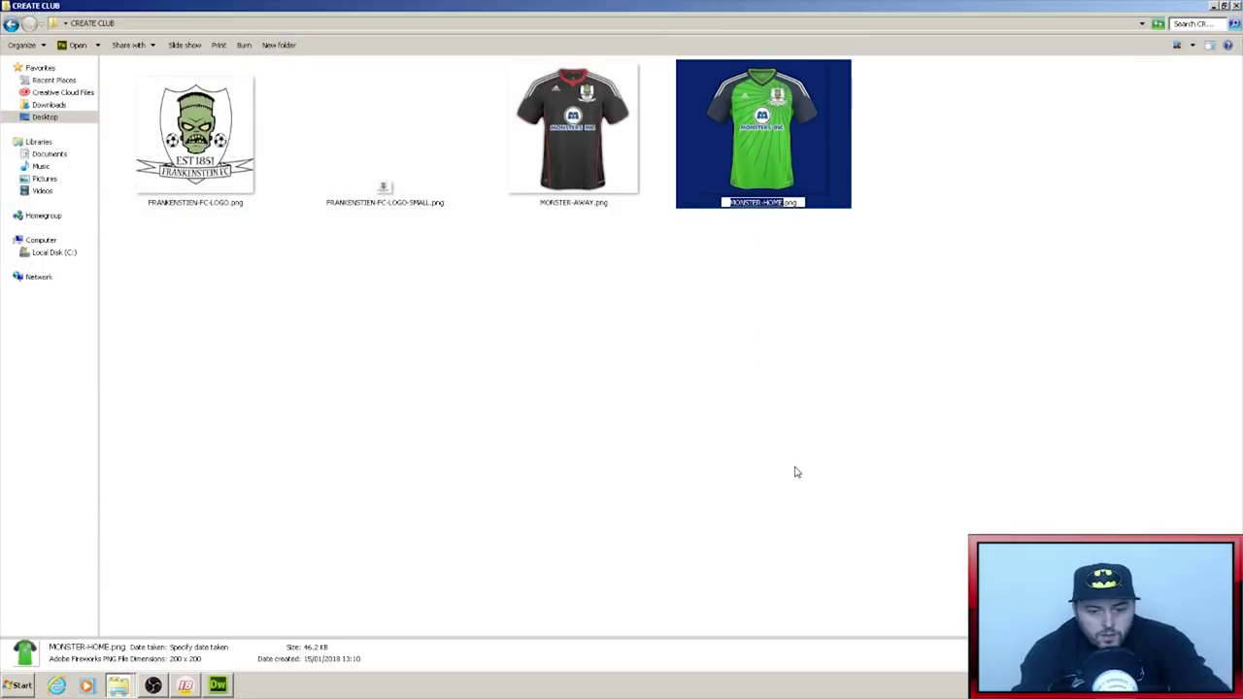
type("mon")
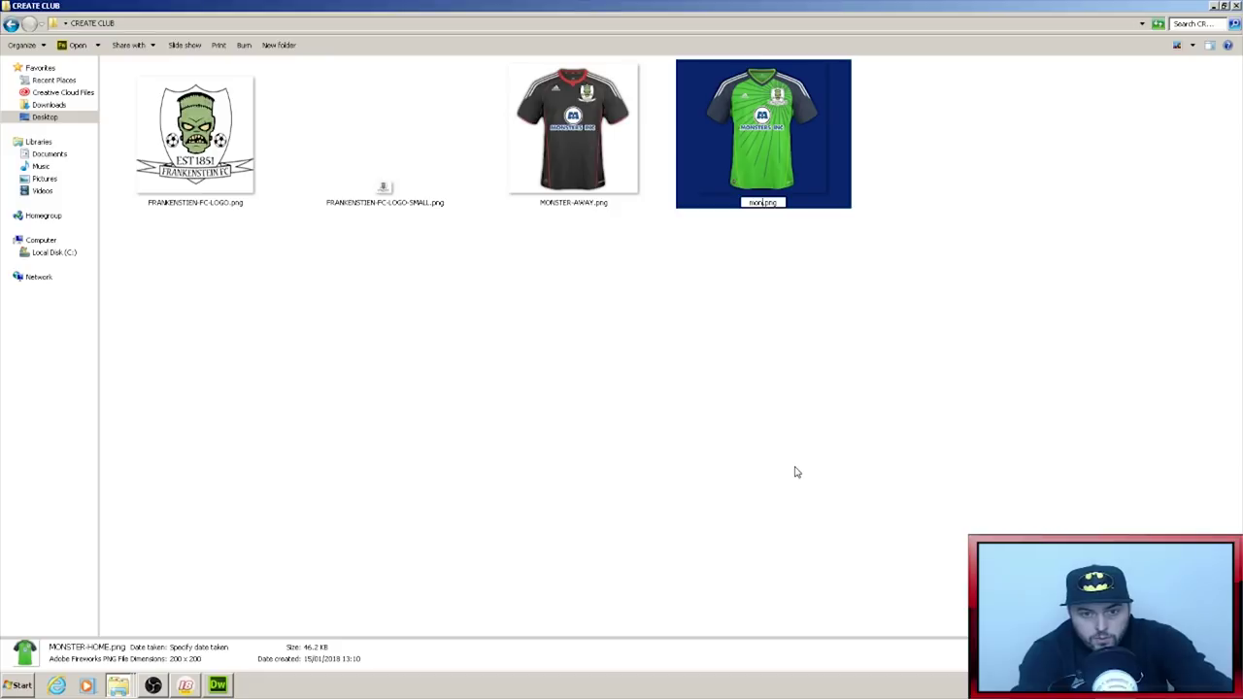
type("ster")
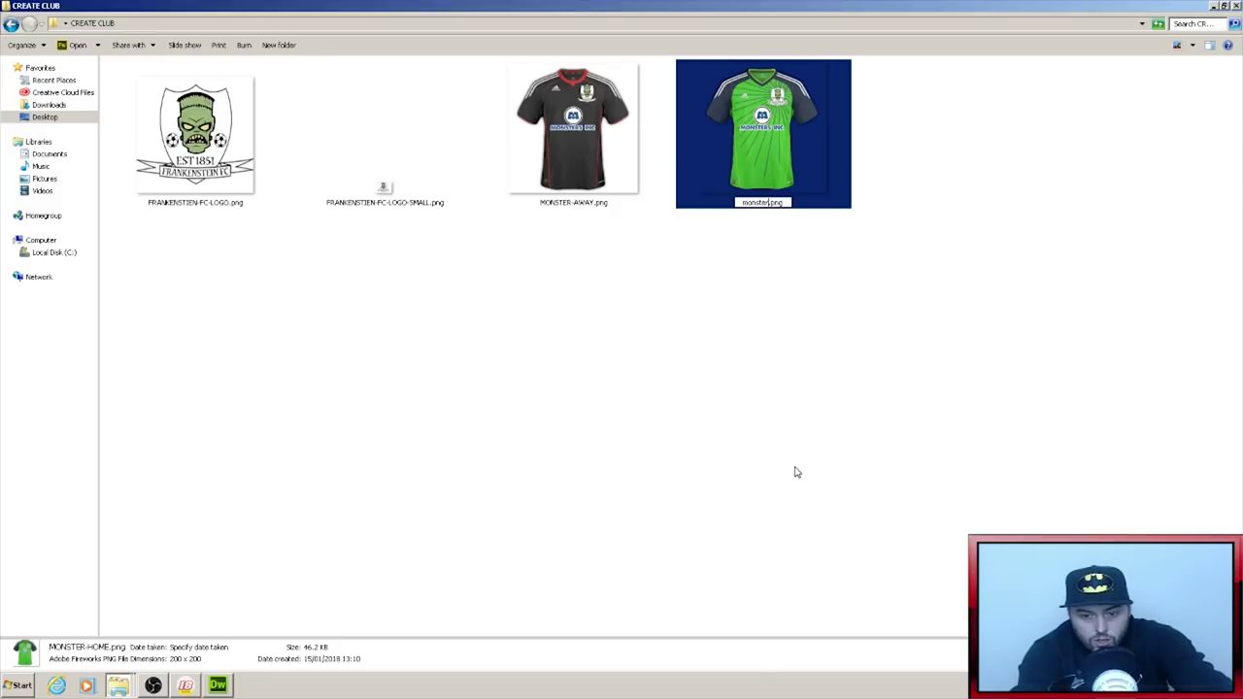
type("_")
type("1")
key("Return")
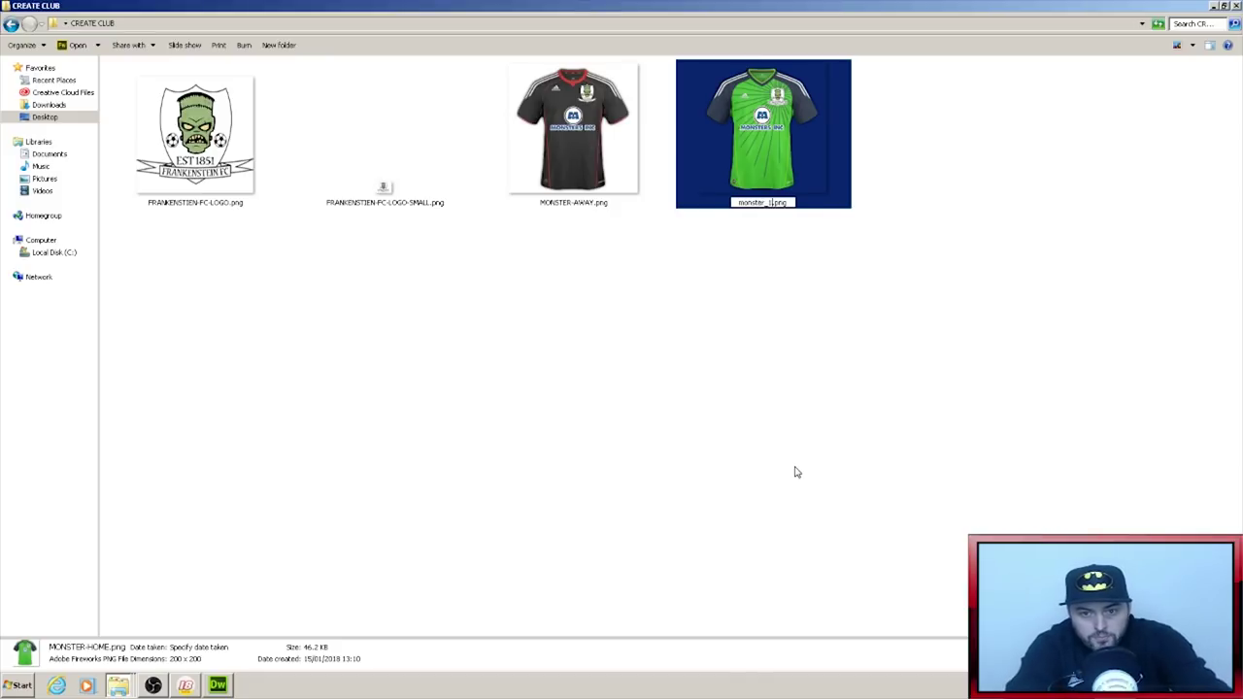
- Rename the black away shirt image MONSTER-AWAY.png in the CREATE CLUB folder as monster_2.png
right_click(781, 171)
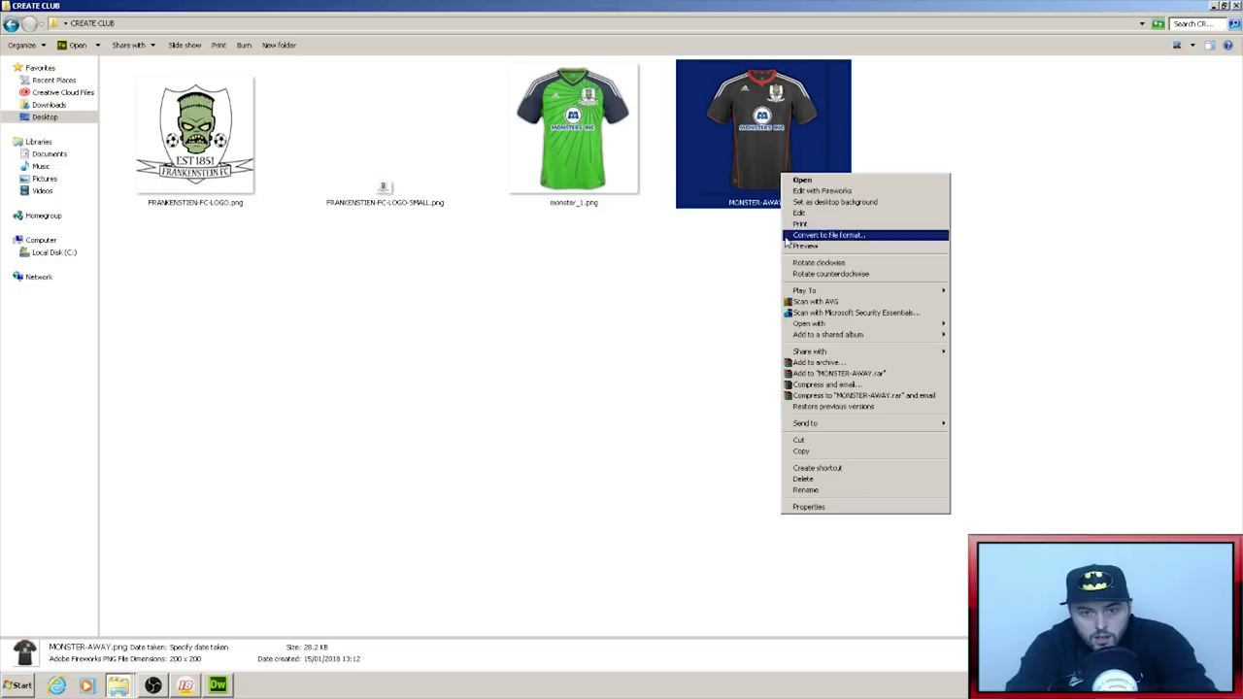
left_click(798, 490)
type("monster")
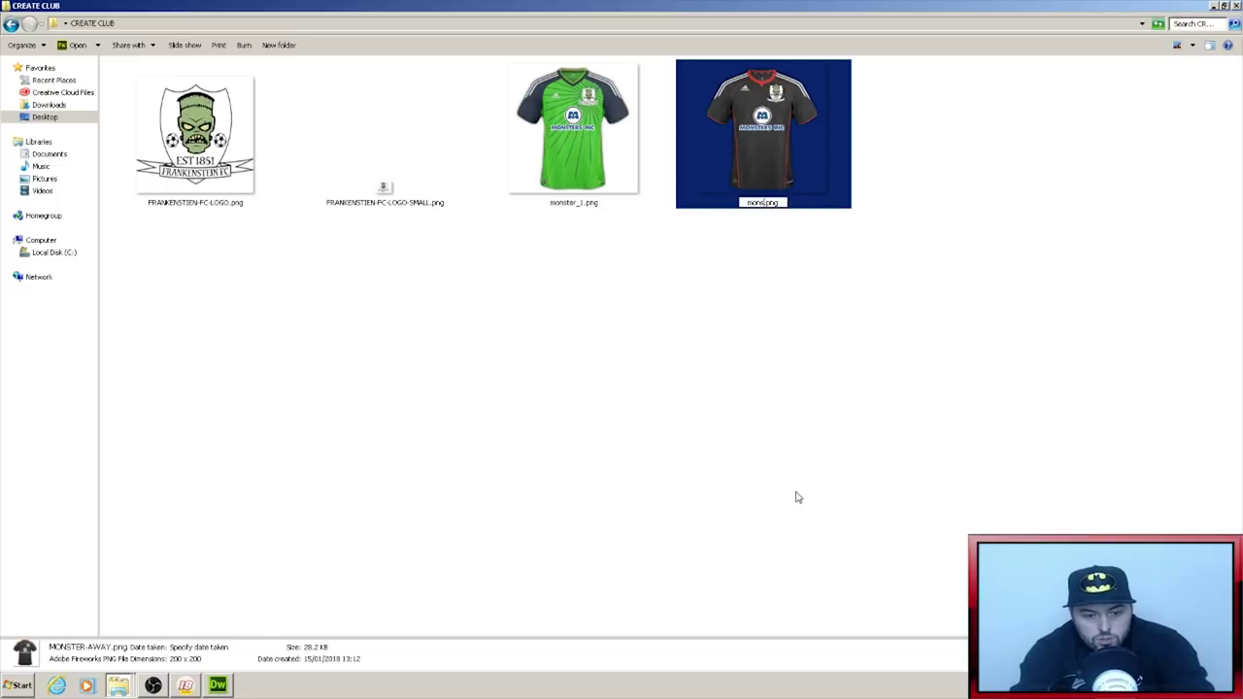
type("_2")
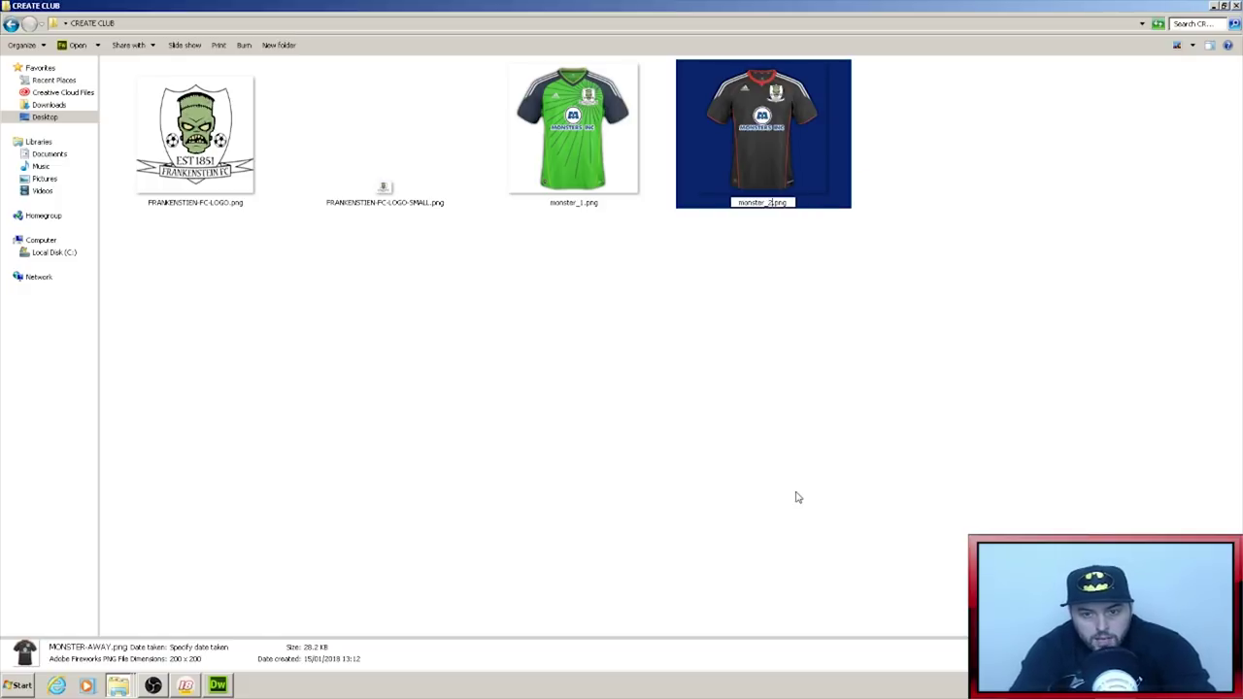
left_click(798, 497)
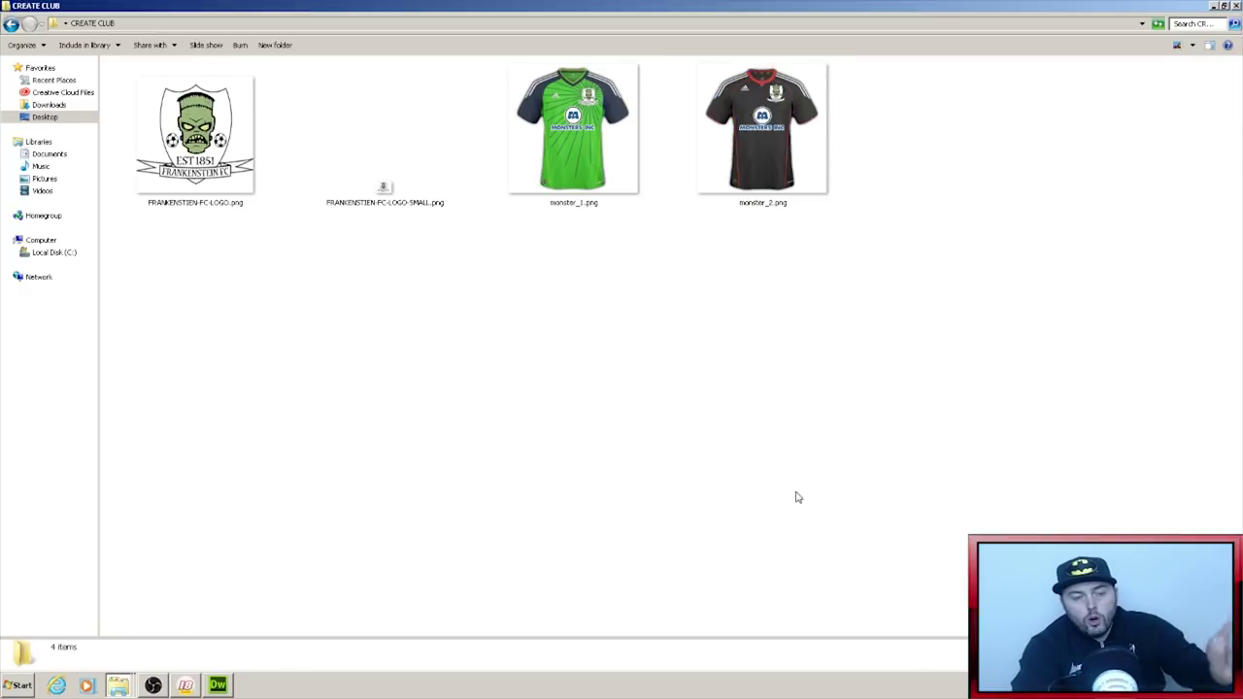
- Switch to Dreamweaver and duplicate the anderlecht_1 and anderlecht_2 records directly below the originals in config.xml, leaving no blank lines
left_click(217, 686)
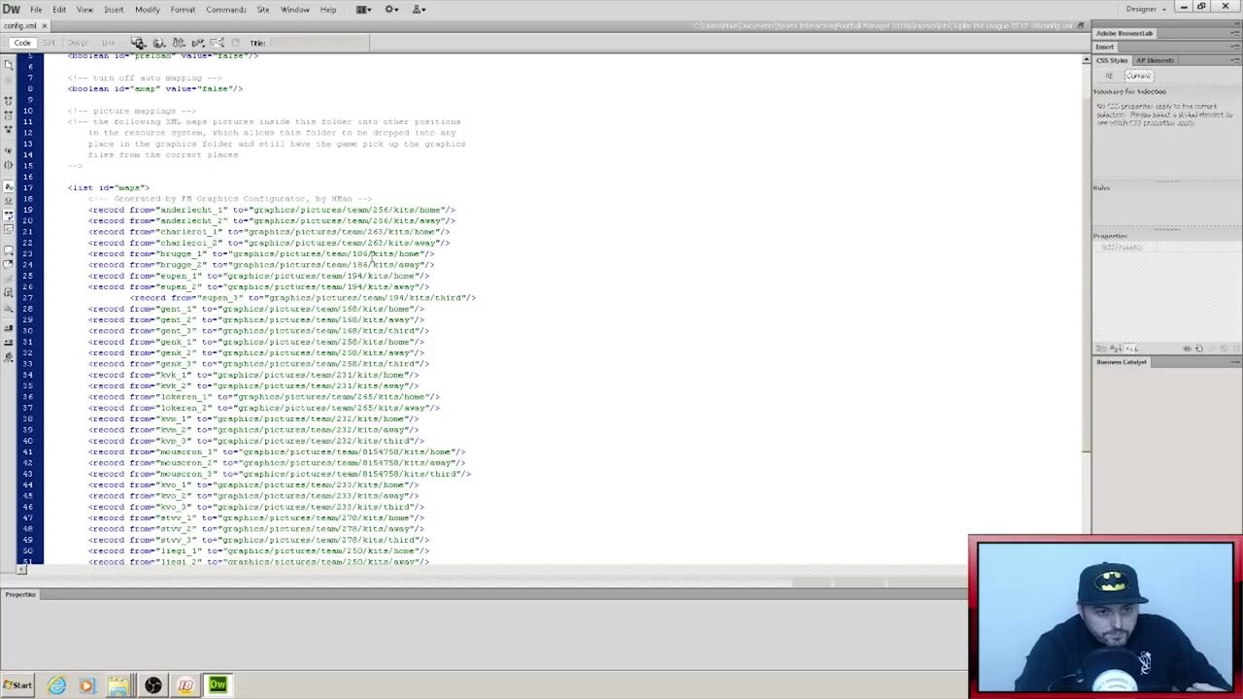
left_click(89, 234)
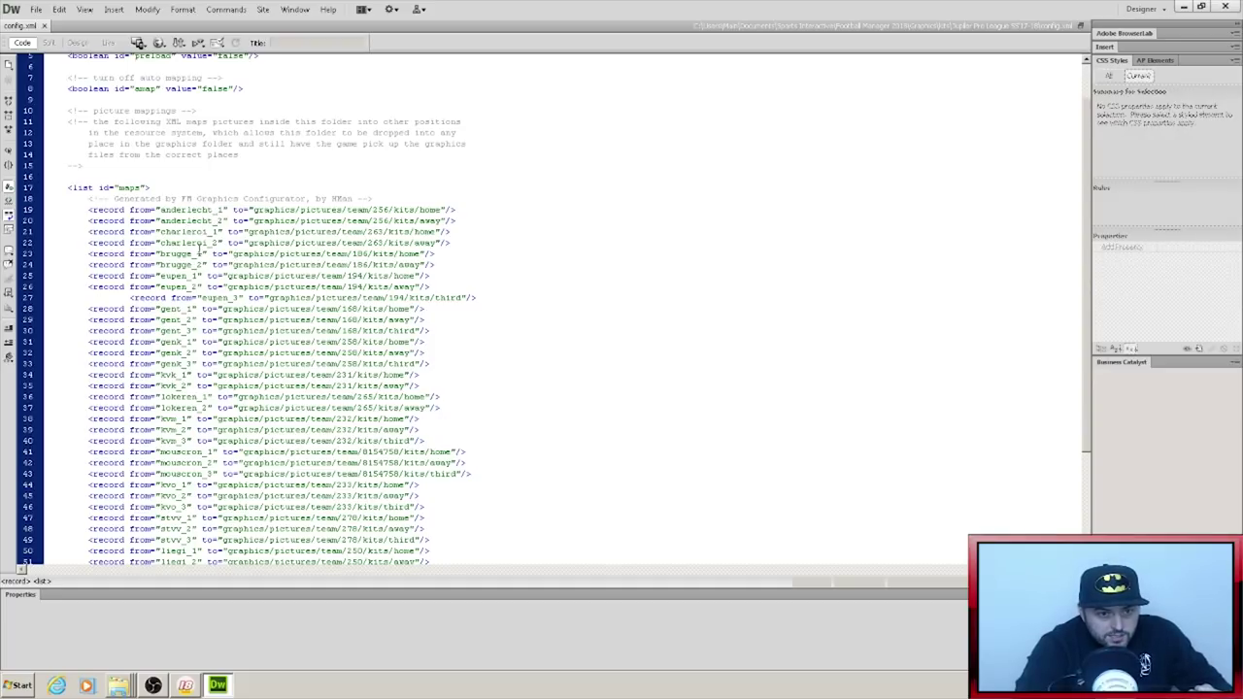
key("Return")
key("Return")
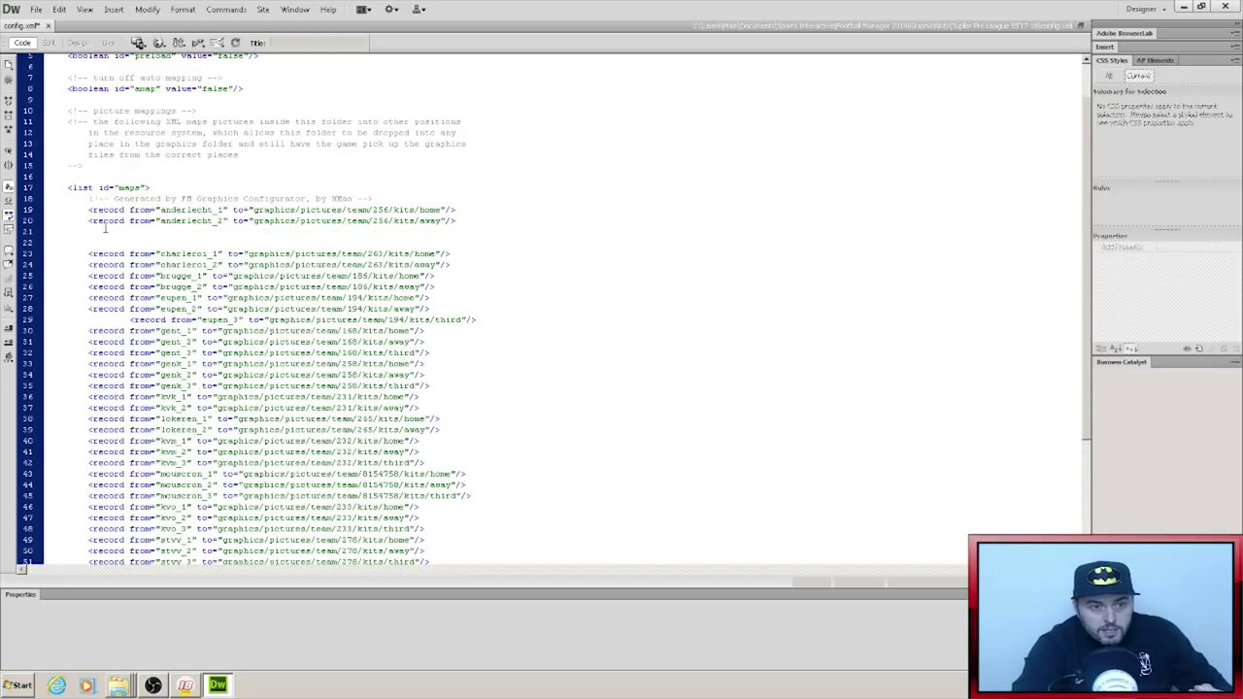
left_click_drag(90, 223, 457, 223)
left_click_drag(88, 212, 460, 222)
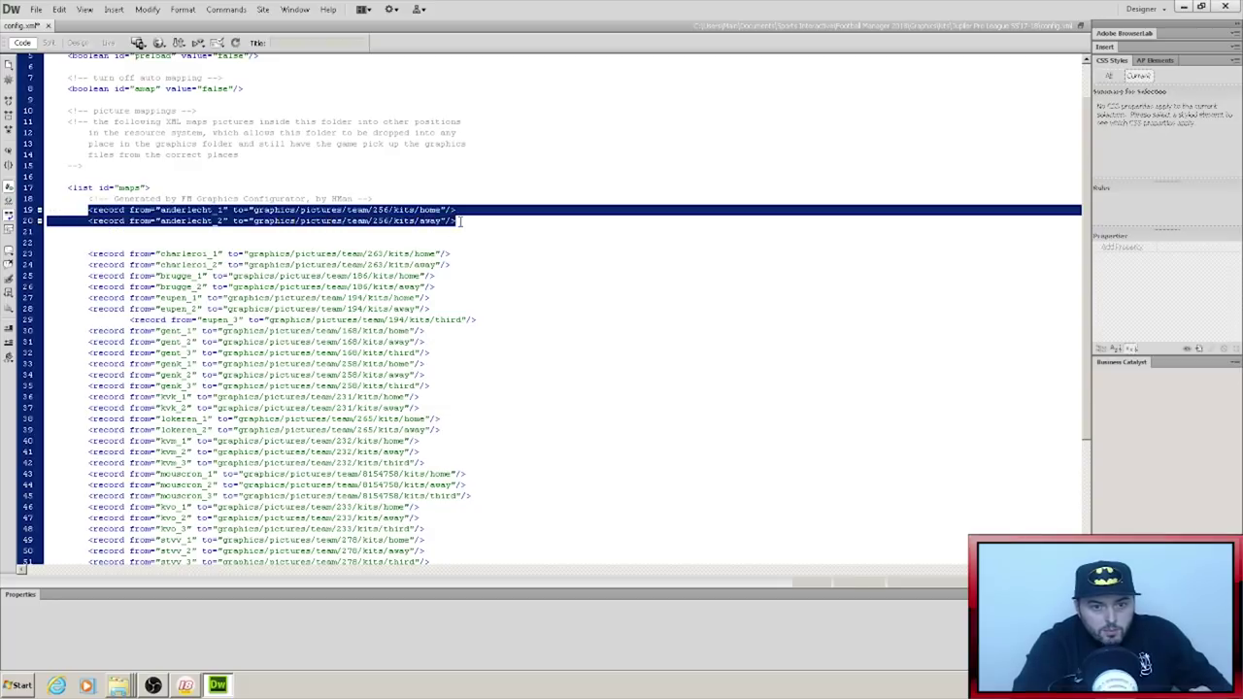
right_click(427, 223)
left_click(447, 402)
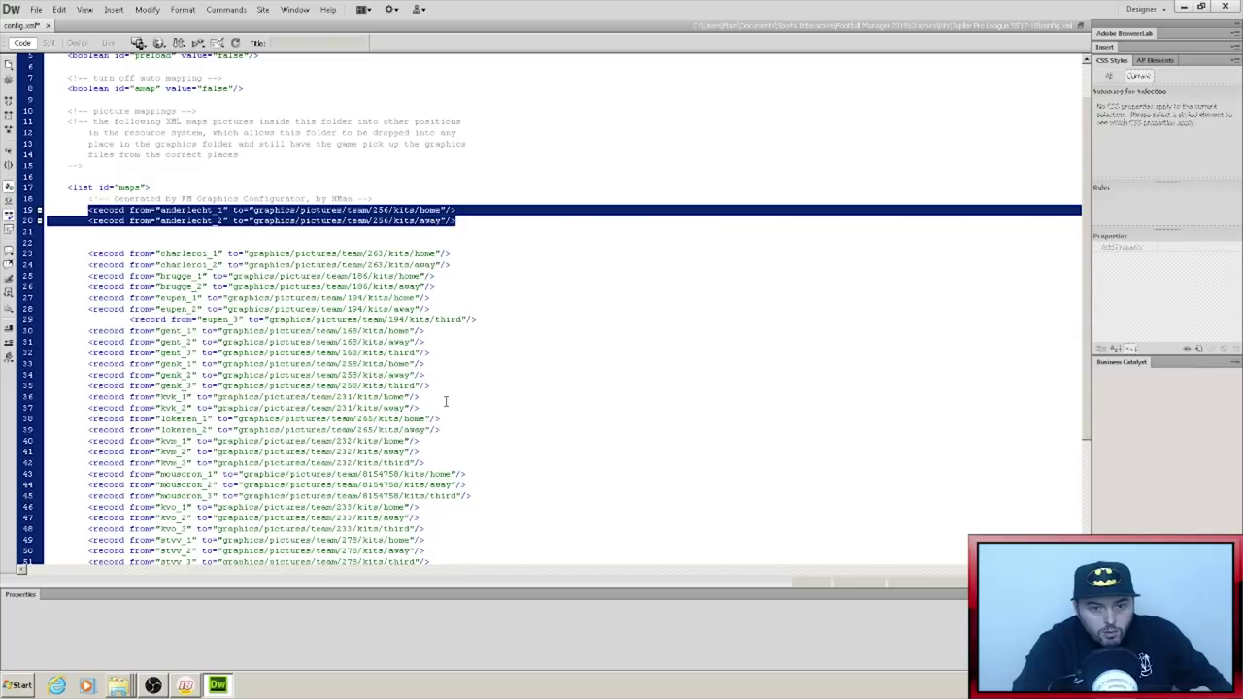
left_click(94, 235)
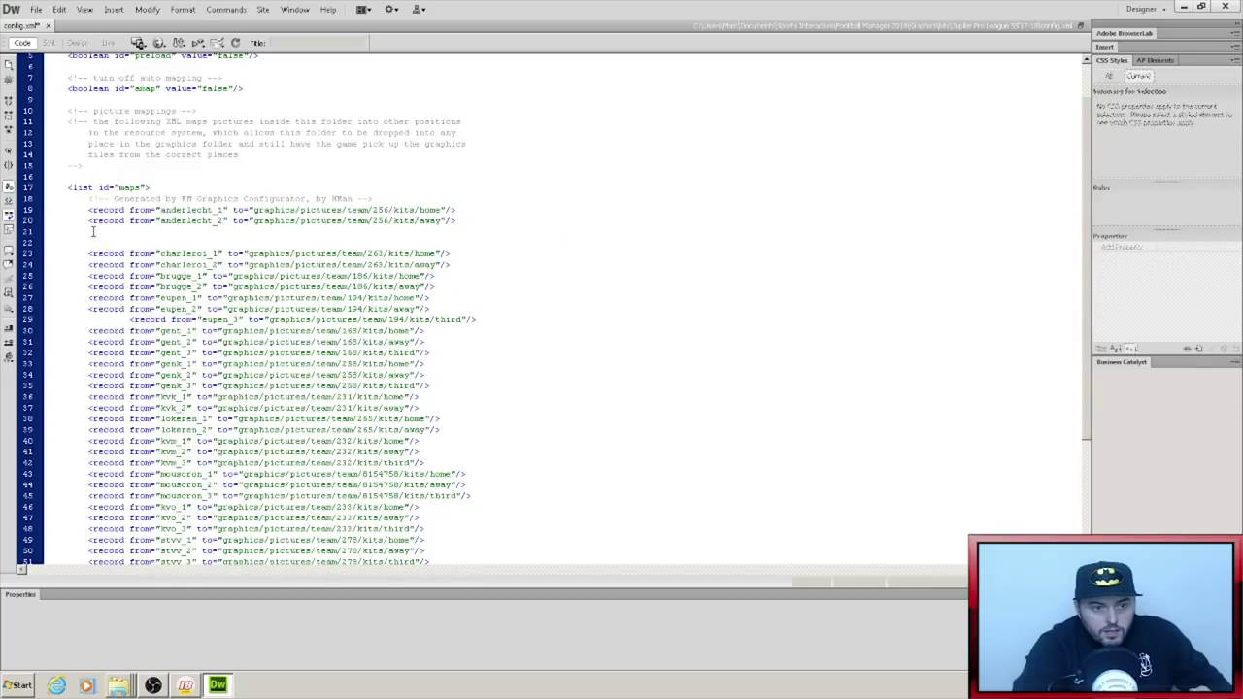
right_click(94, 235)
left_click(114, 426)
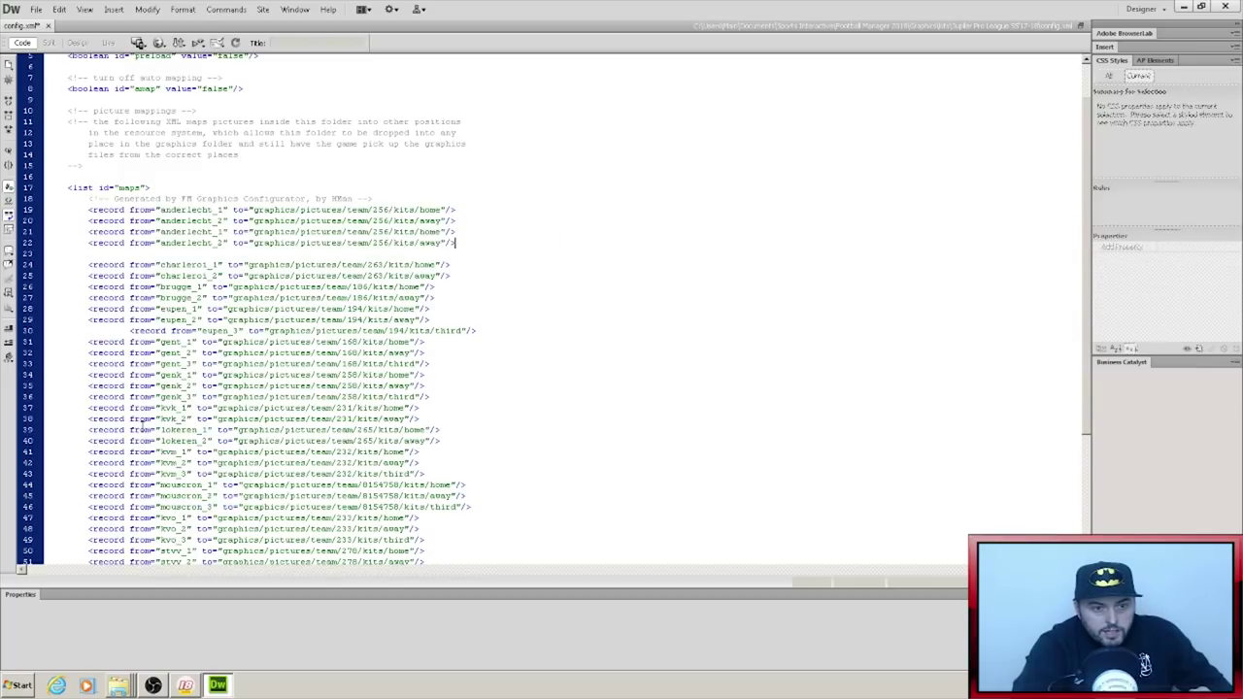
left_click(87, 263)
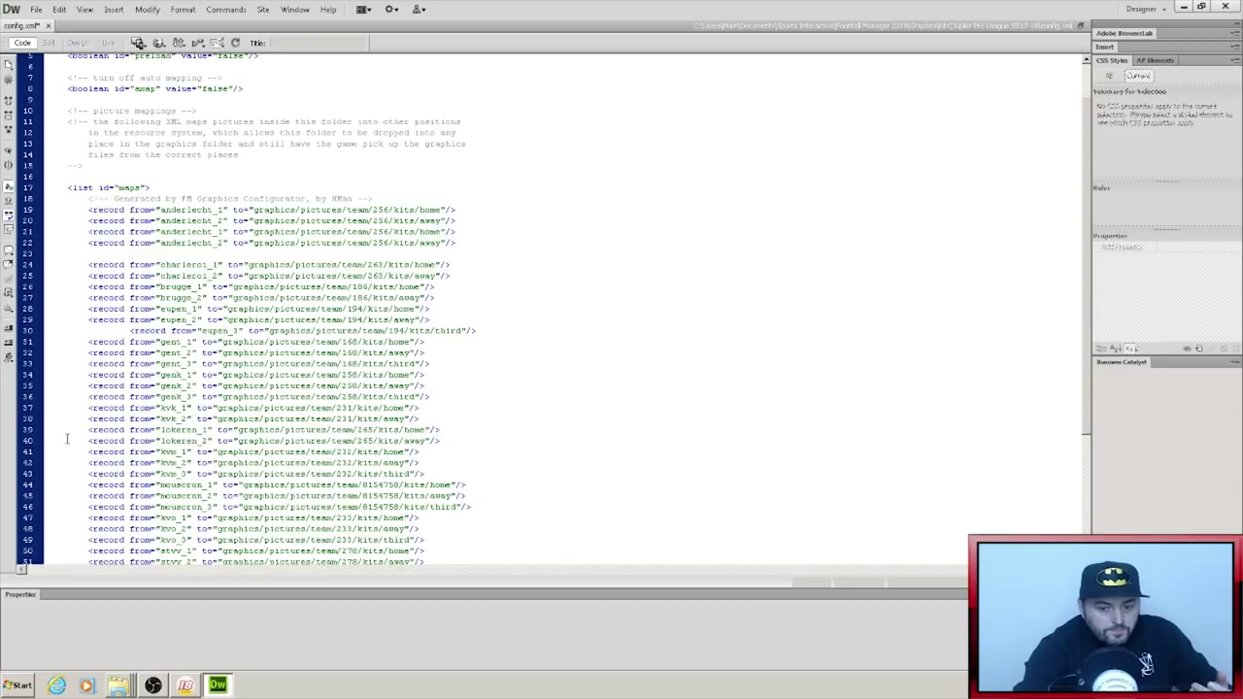
key("BackSpace")
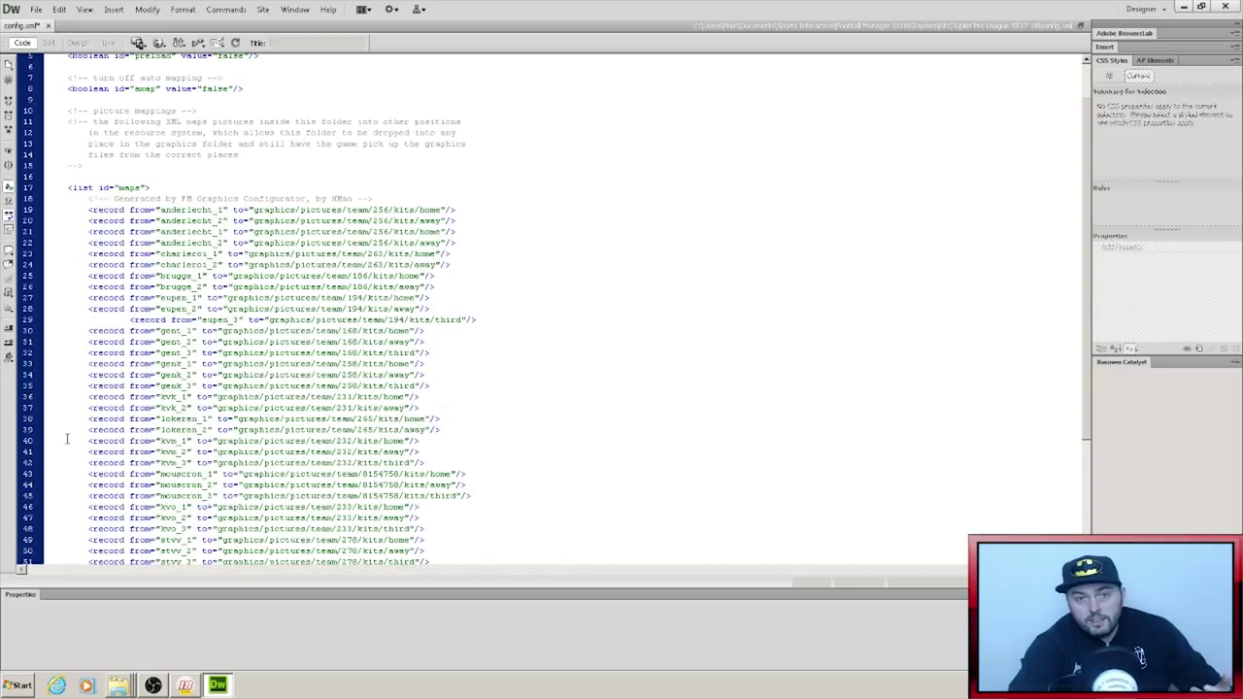
- Change the image name in the duplicated home kit record on line 21 to monster_1
left_click(213, 232)
key("BackSpace")
key("BackSpace")
key("BackSpace")
key("BackSpace")
key("BackSpace")
key("BackSpace")
key("BackSpace")
key("BackSpace")
key("BackSpace")
key("BackSpace")
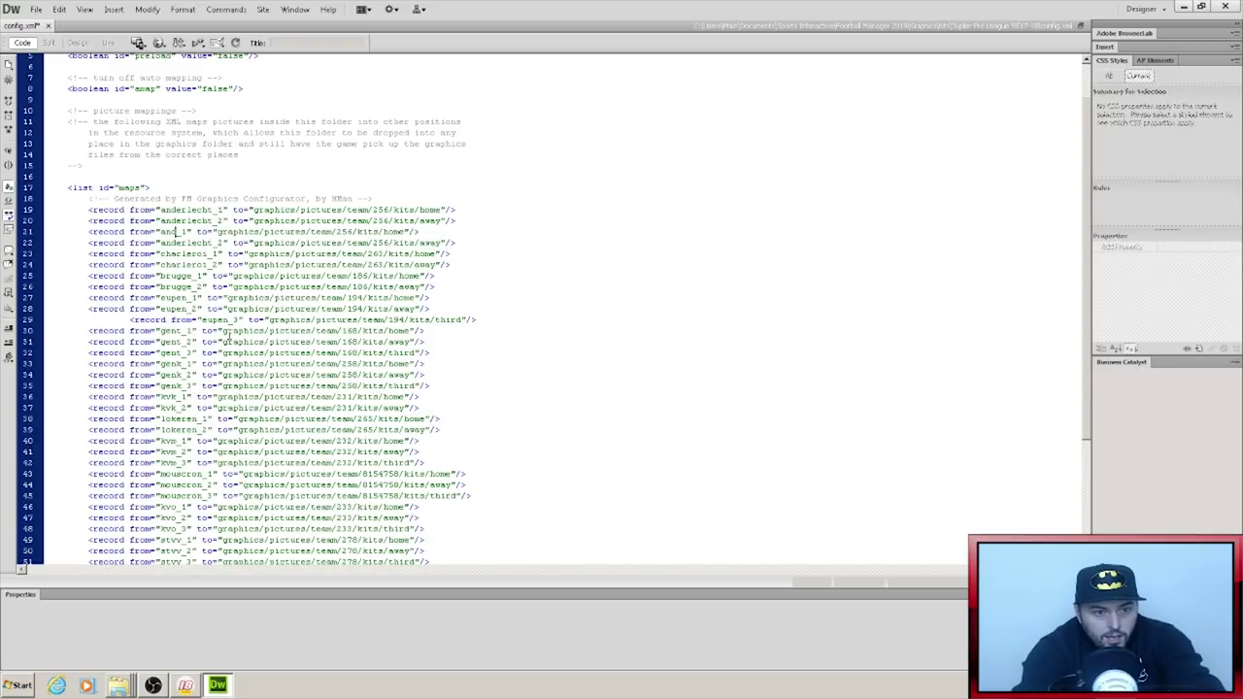
type("monste")
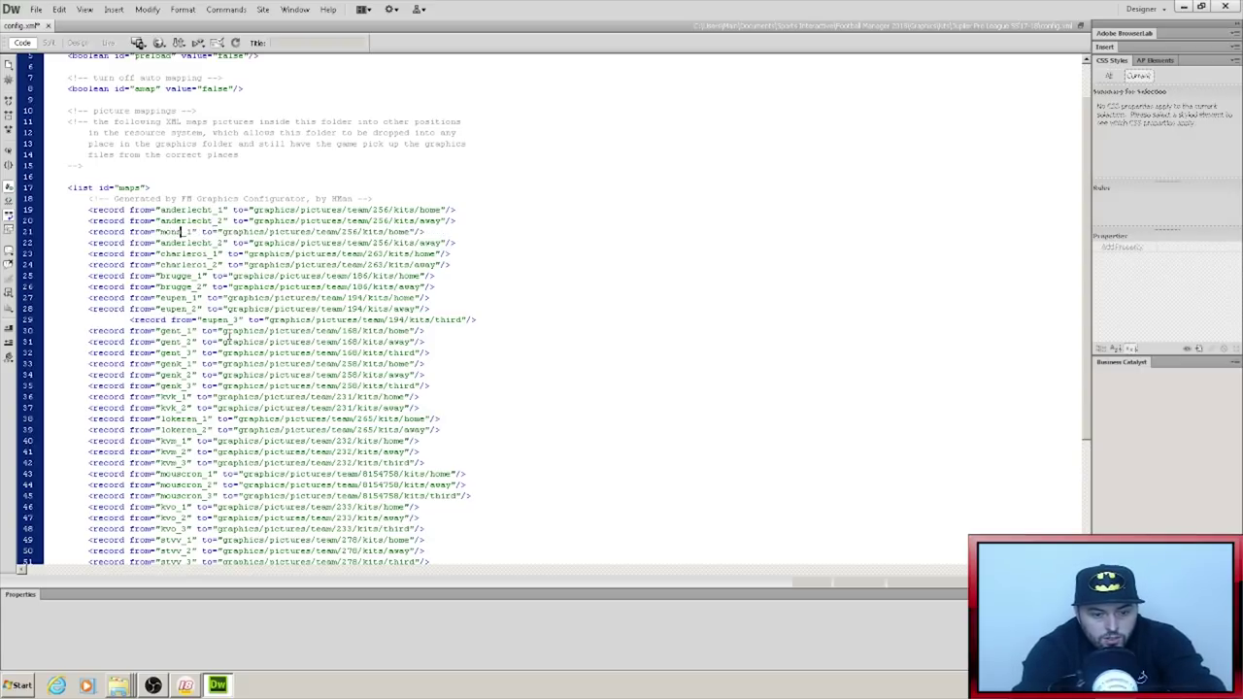
- Change the image name in the duplicated away kit record on line 22 to monster_2
left_click(210, 243)
key("BackSpace")
key("BackSpace")
key("BackSpace")
key("BackSpace")
key("BackSpace")
key("BackSpace")
key("BackSpace")
key("BackSpace")
key("BackSpace")
key("BackSpace")
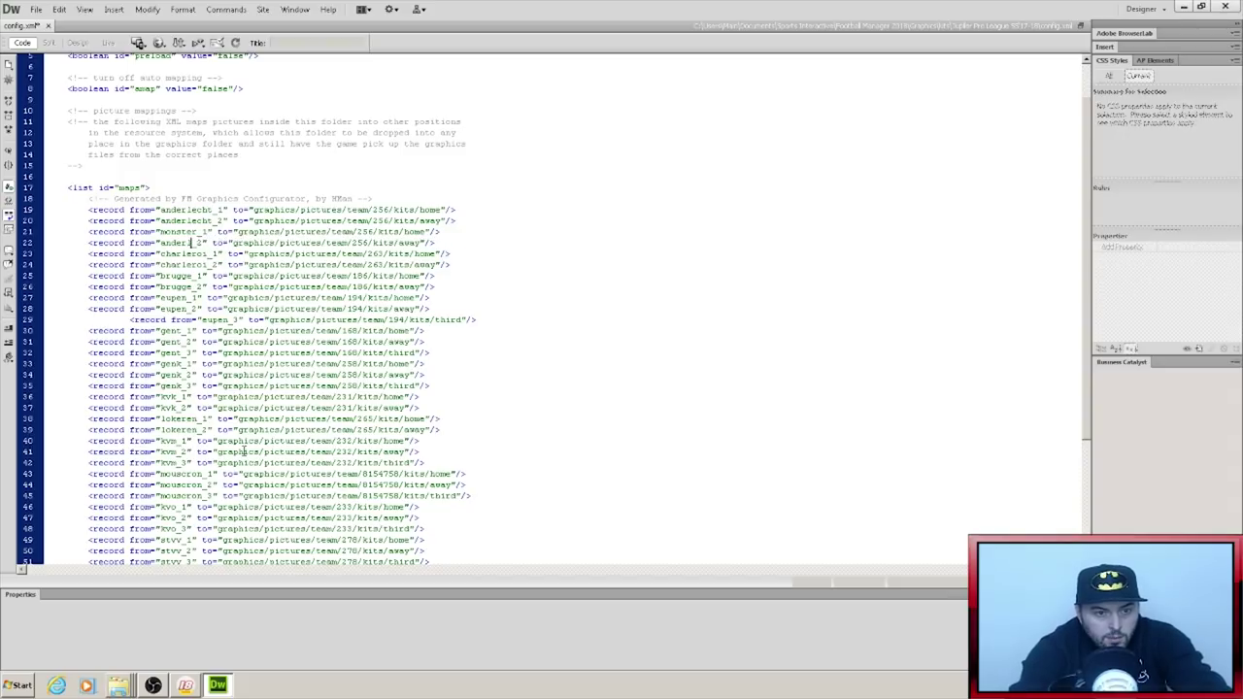
type("monster")
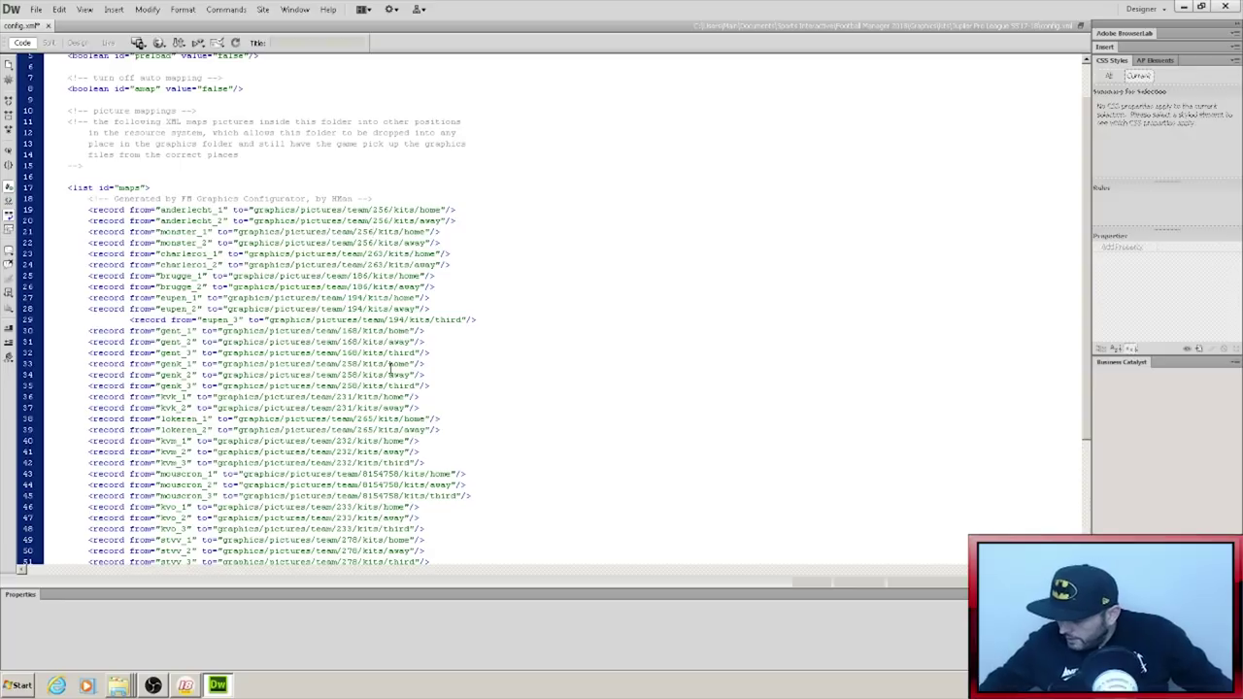
key("BackSpace")
key("BackSpace")
key("BackSpace")
type("20")
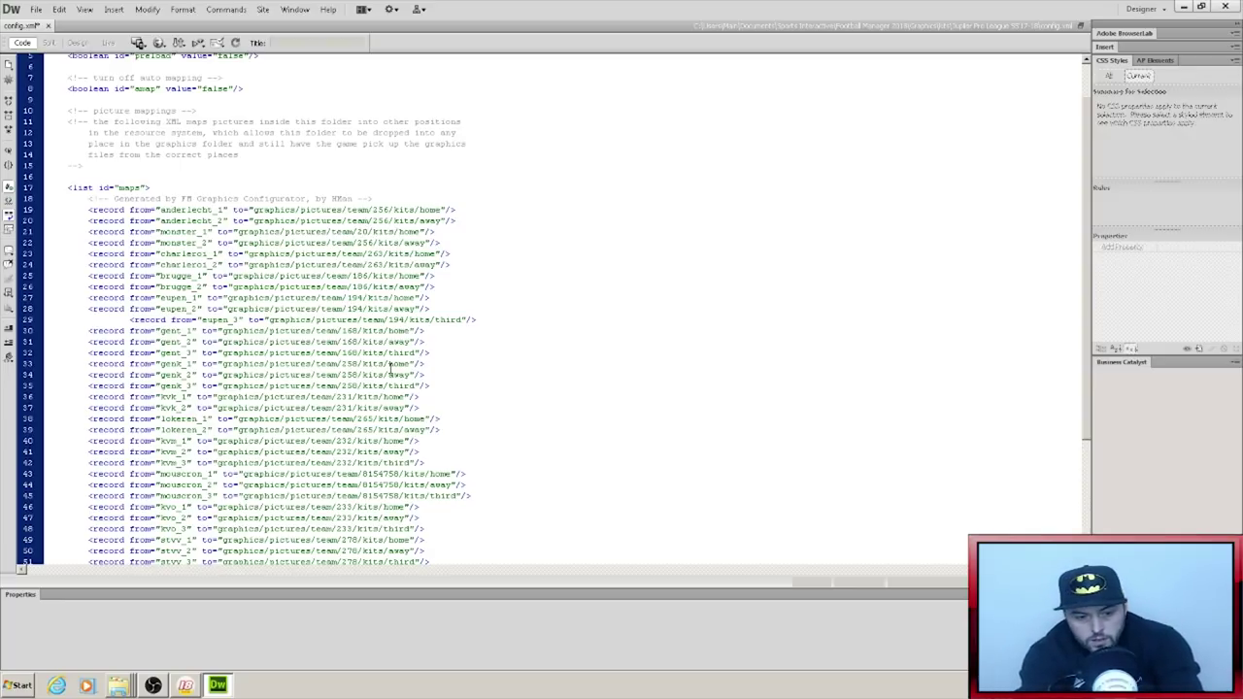
type("620")
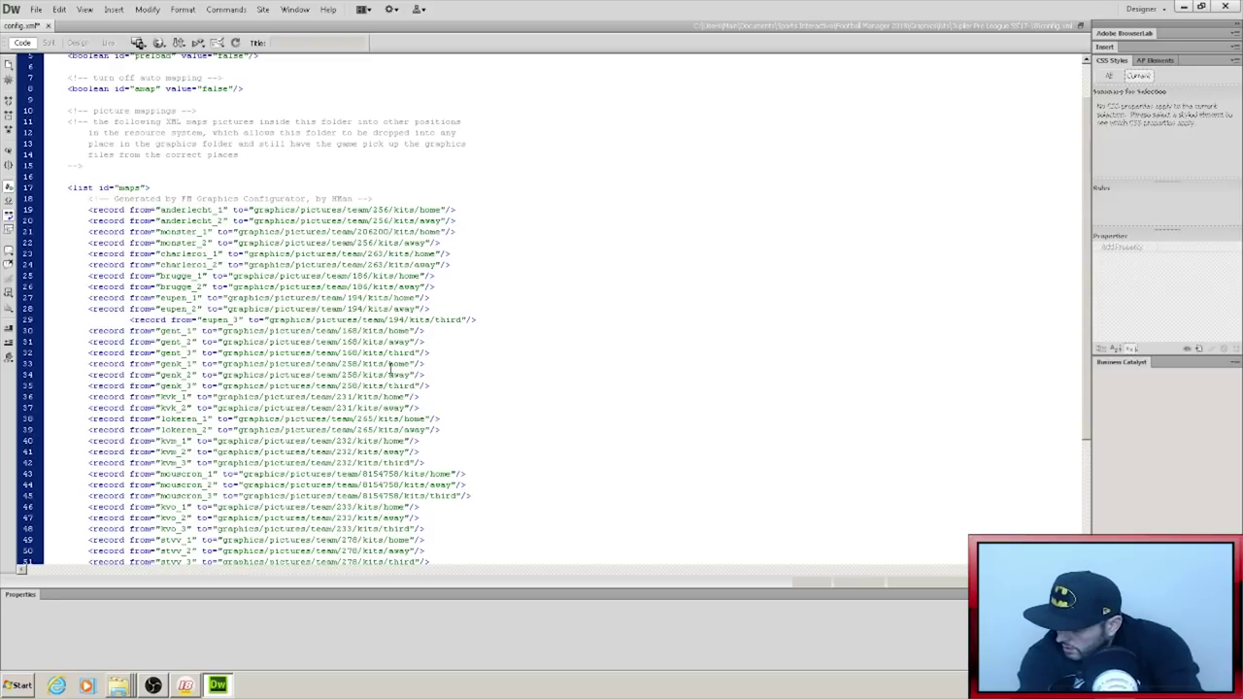
type("021643")
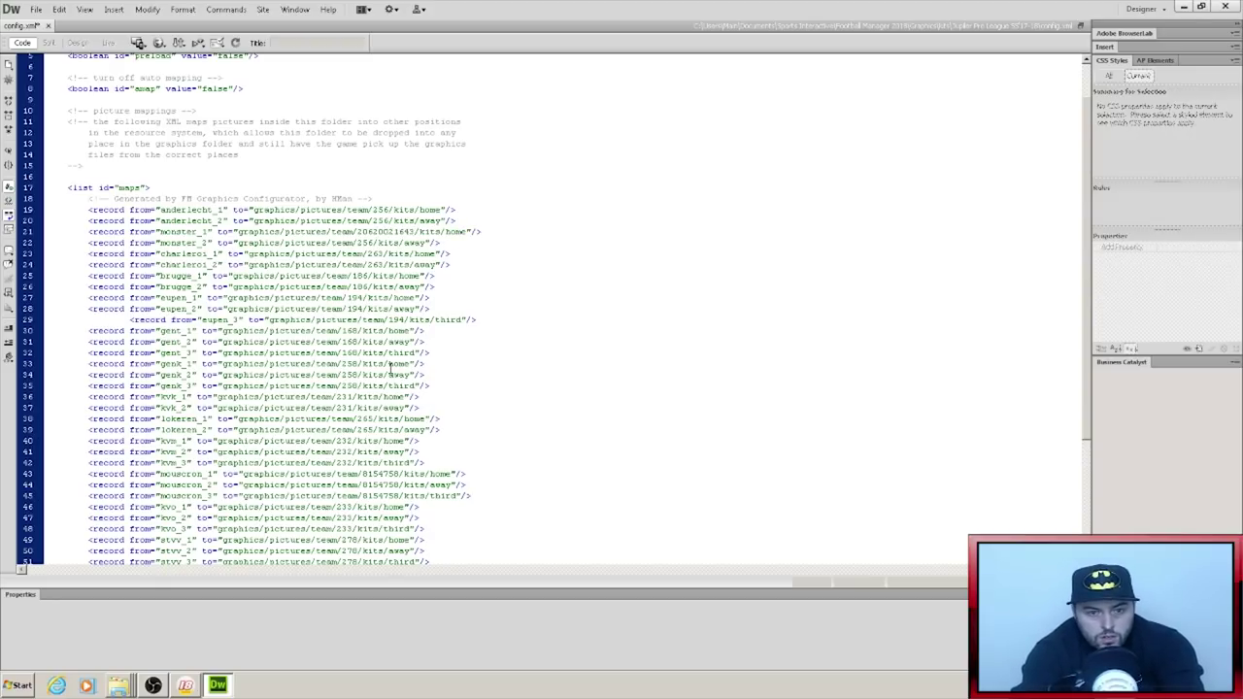
key("BackSpace")
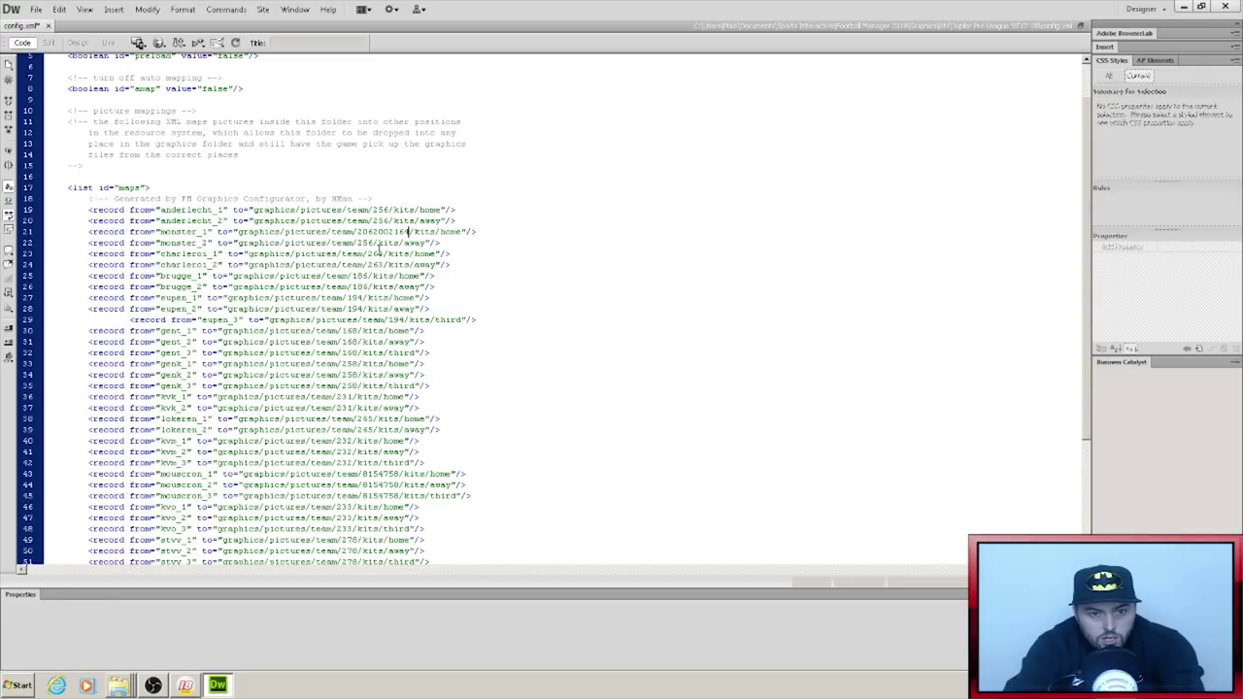
key("BackSpace")
key("BackSpace")
key("BackSpace")
type("3")
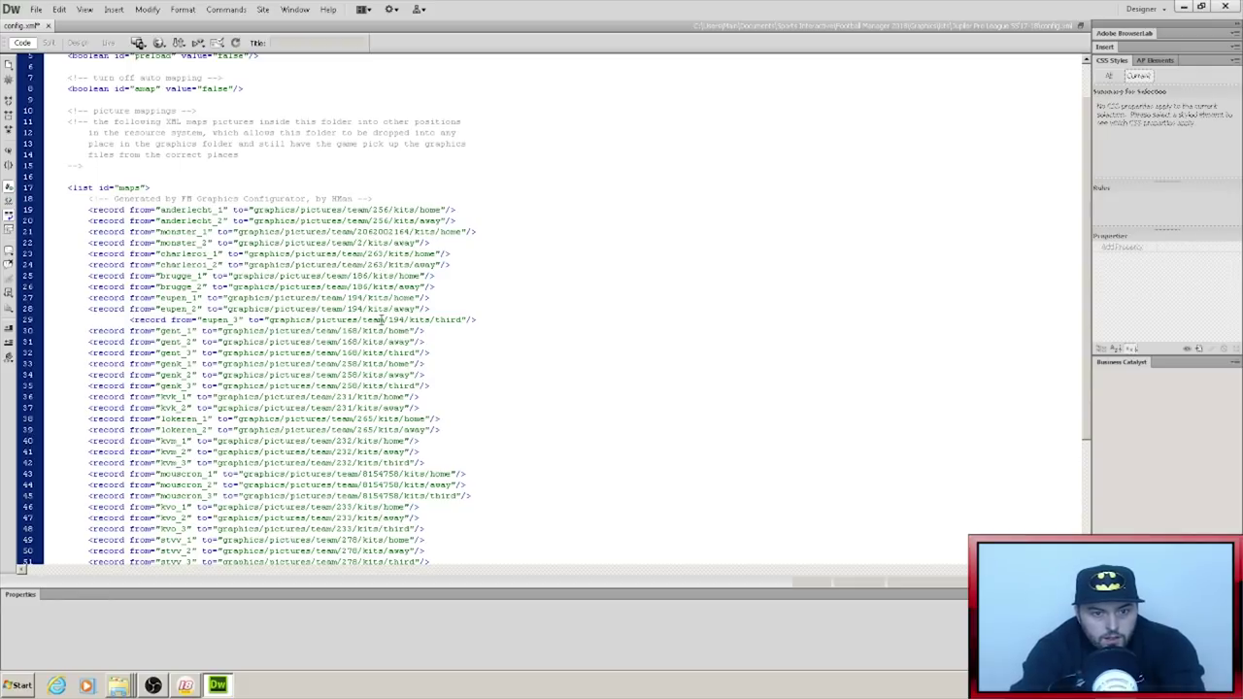
type("06200")
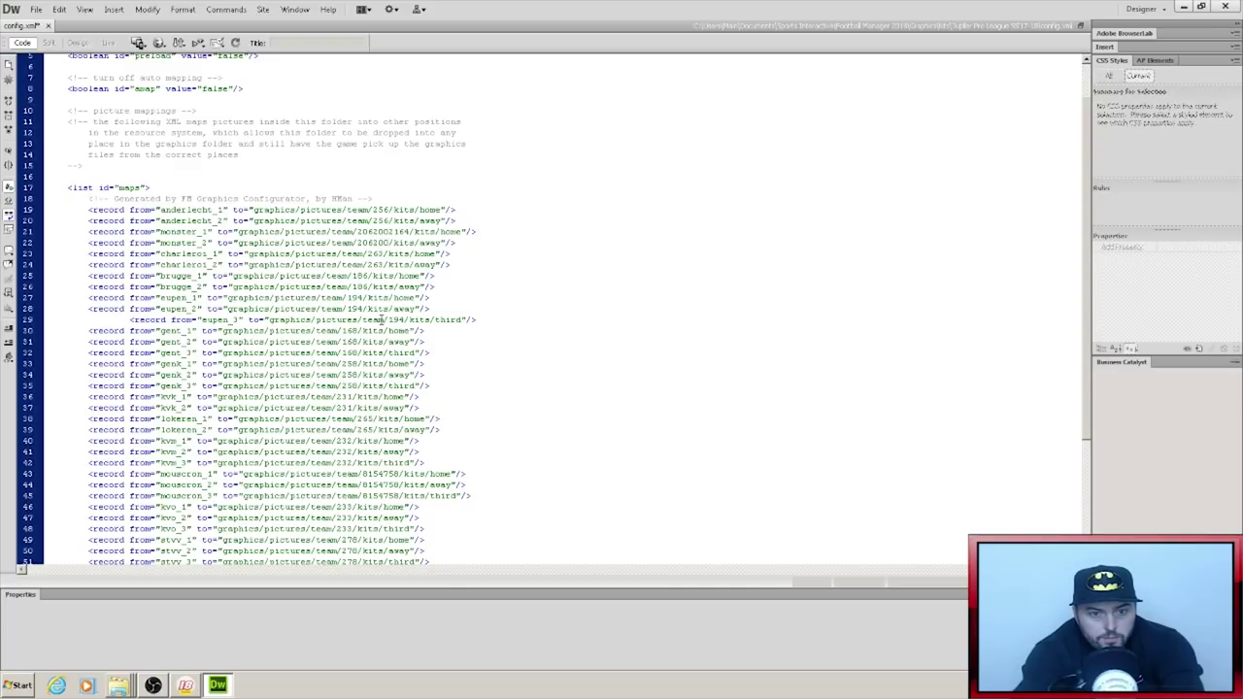
type("2164")
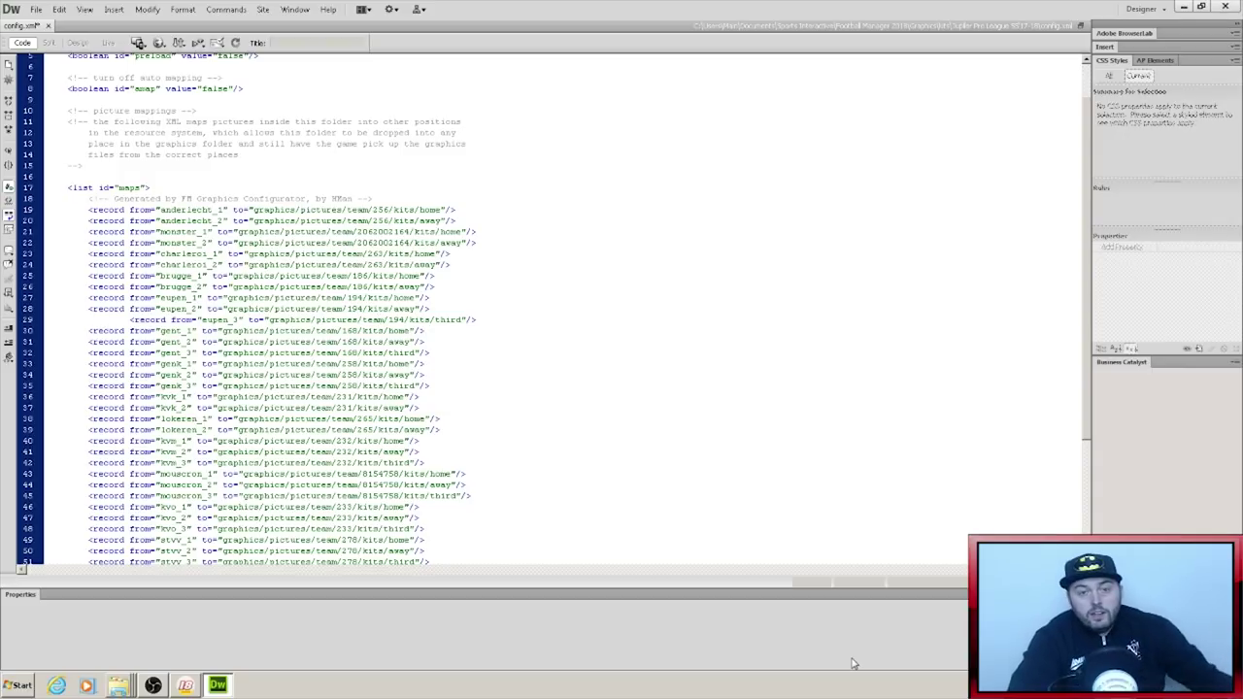
left_click(39, 12)
key("Escape")
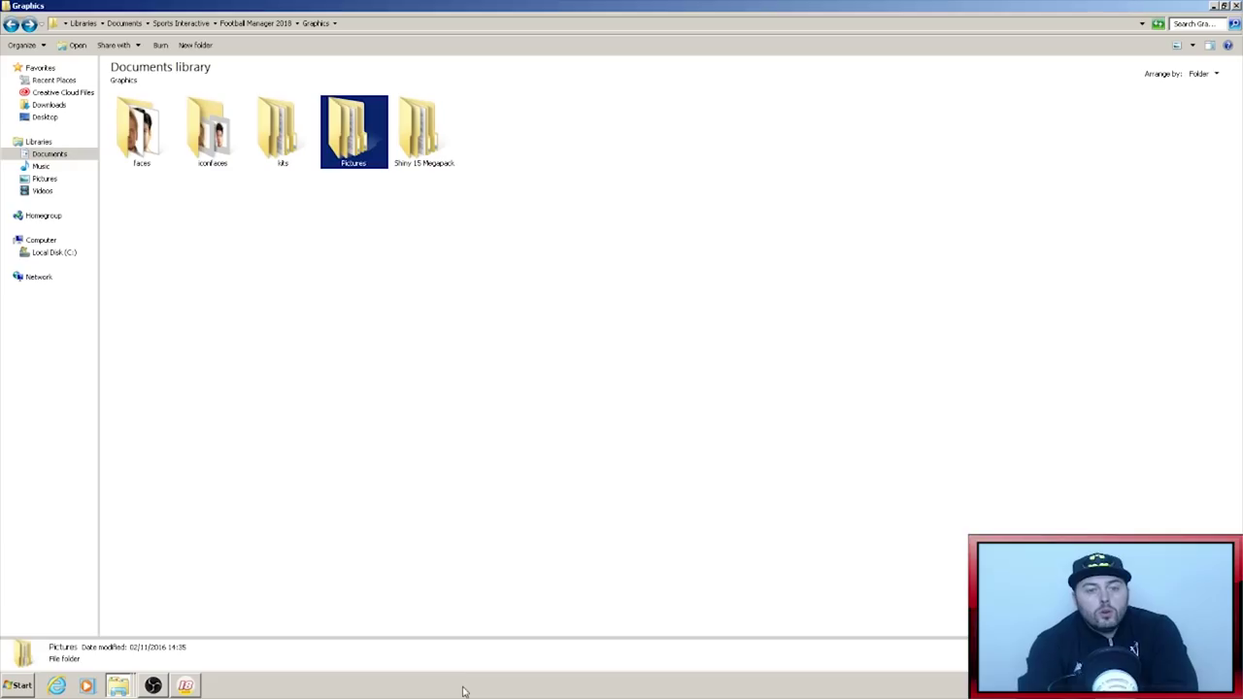
- Open config.xml from the Normal folder under Clubs in the Shiny 15 Megapack graphics folder in Dreamweaver
left_click(410, 144)
double_click(410, 144)
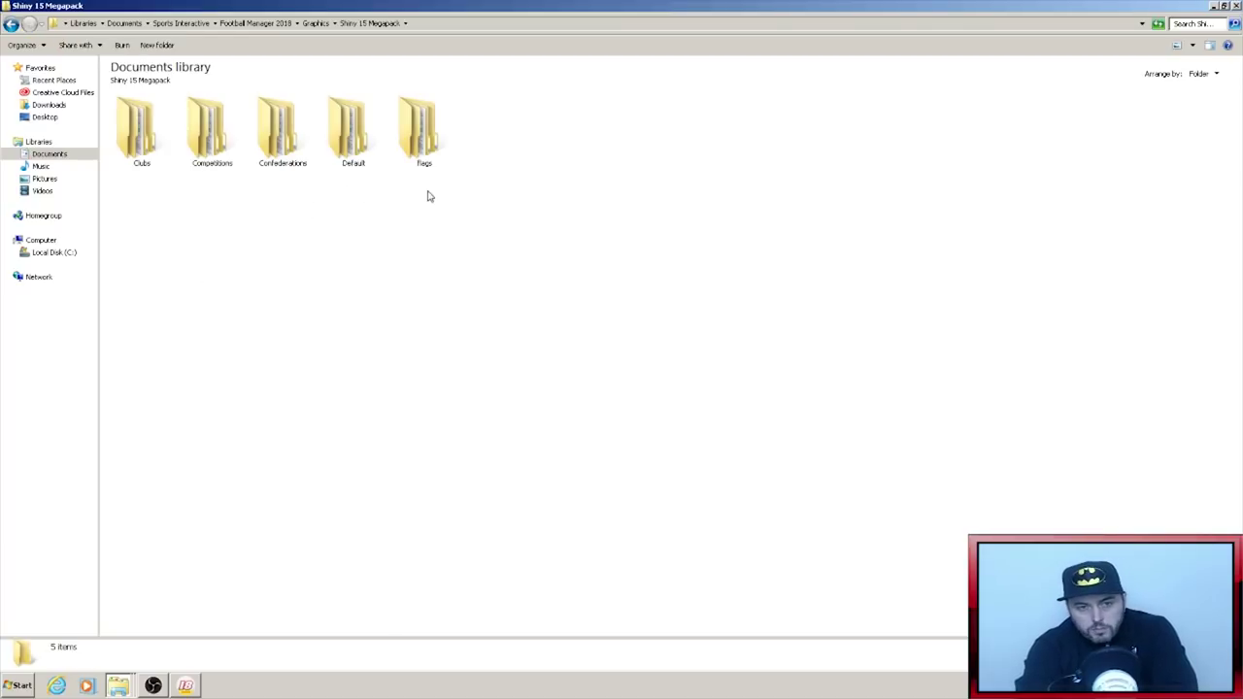
double_click(145, 142)
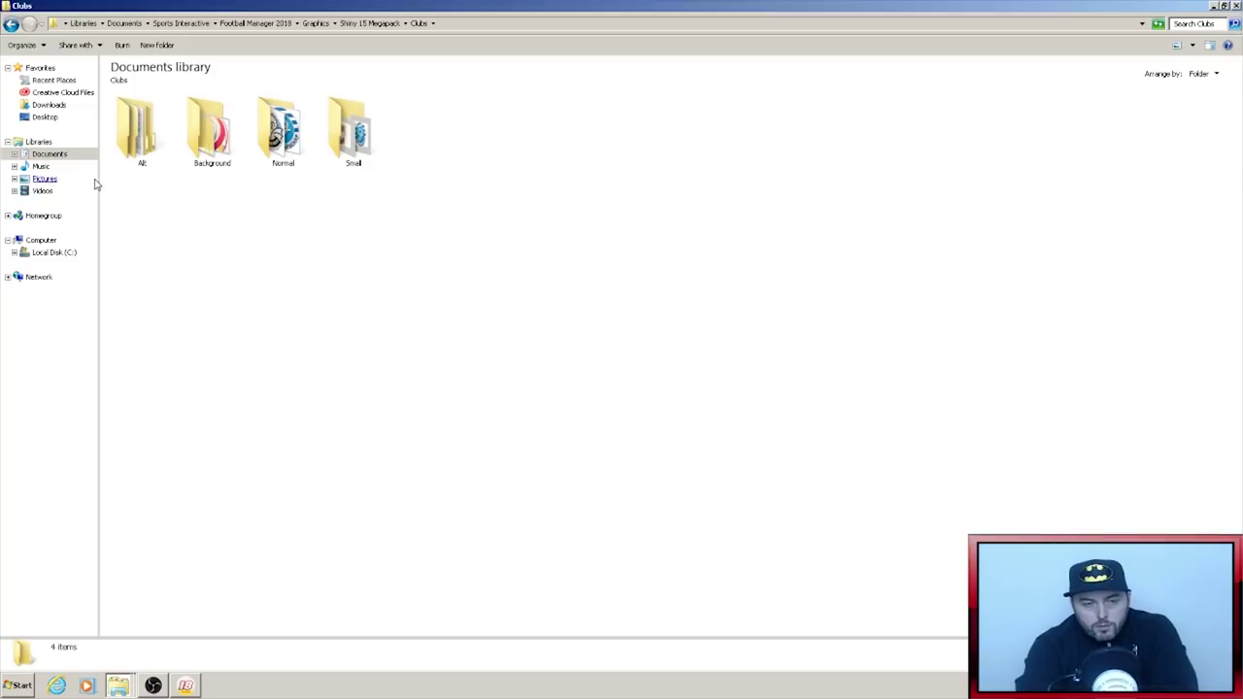
double_click(283, 131)
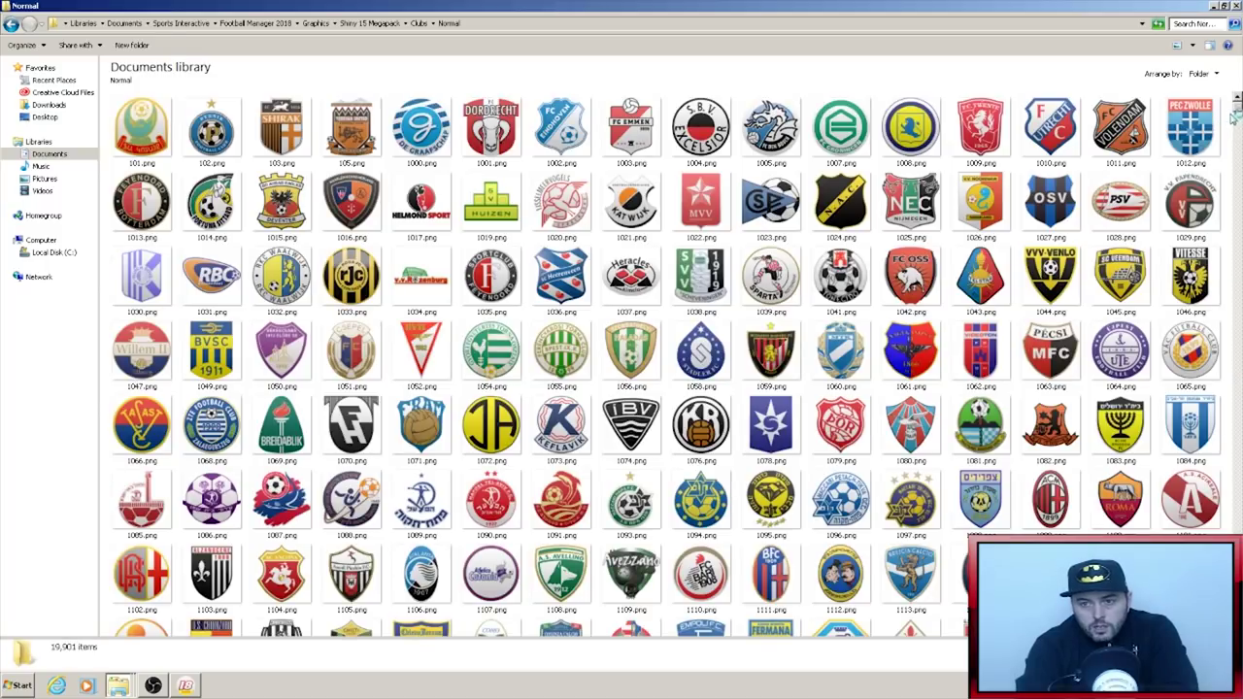
left_click(1237, 113)
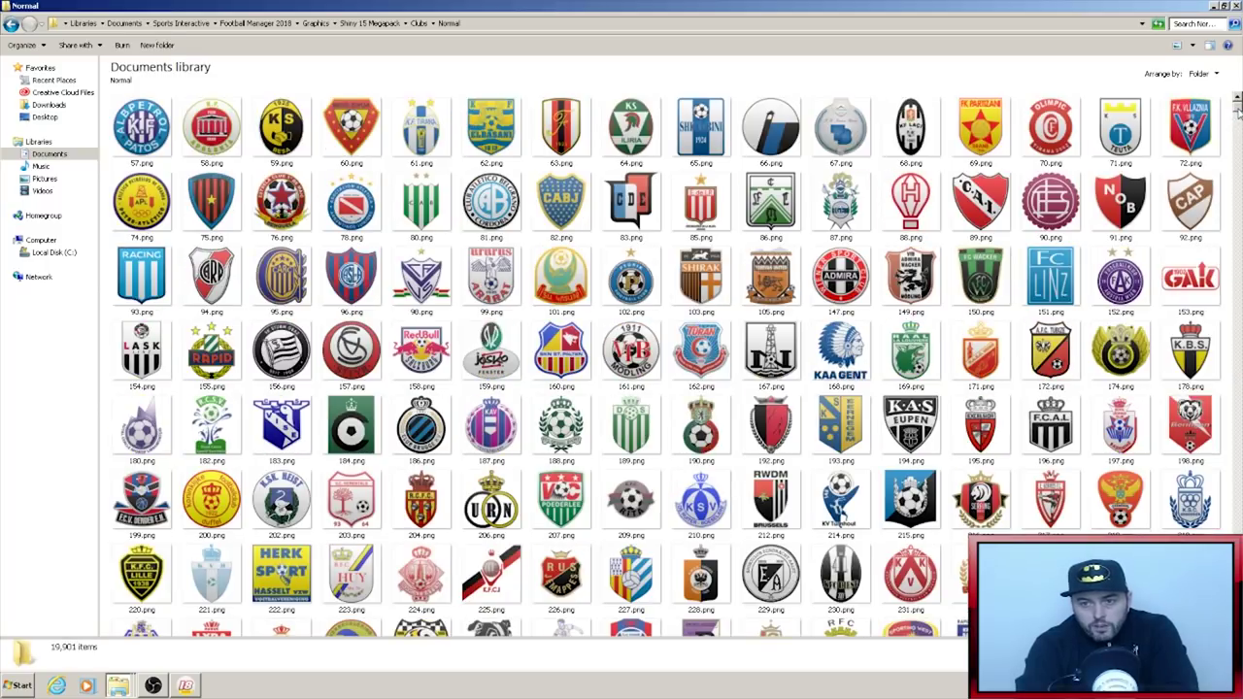
left_click_drag(1236, 113, 1237, 134)
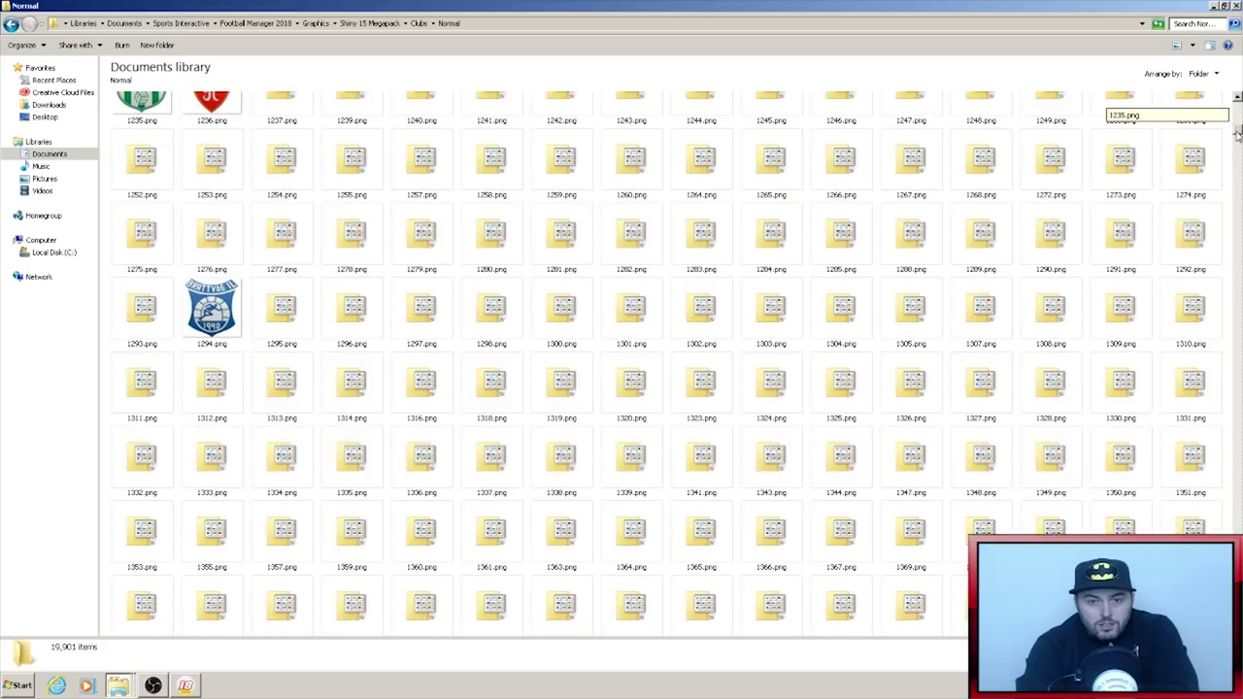
left_click_drag(1238, 134, 1238, 157)
double_click(960, 597)
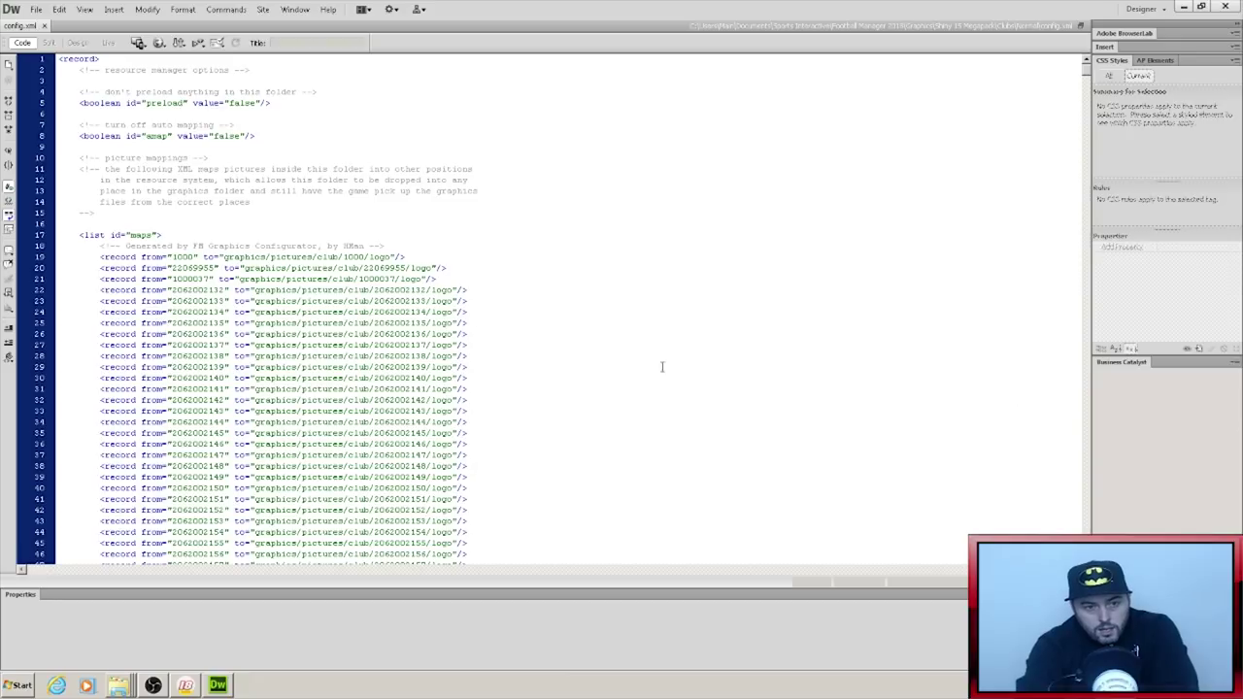
- Duplicate the 1000037 logo record onto a new line 22, directly below the original in the maps list
left_click(100, 290)
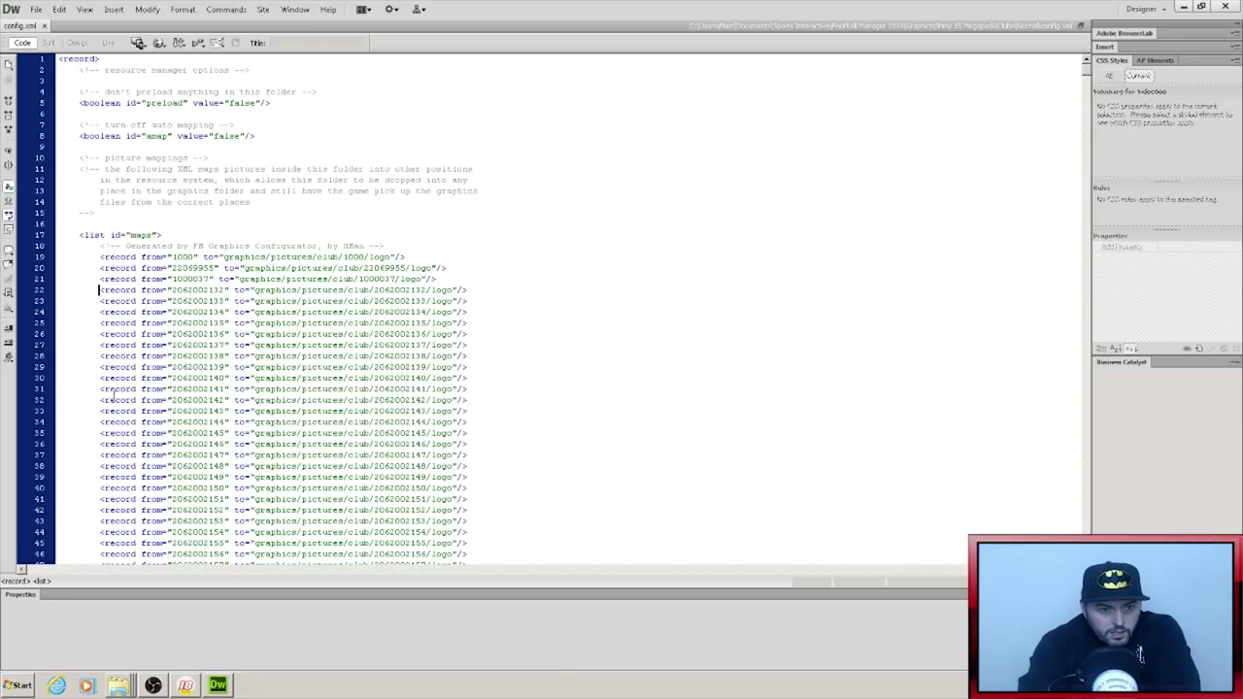
key("Return")
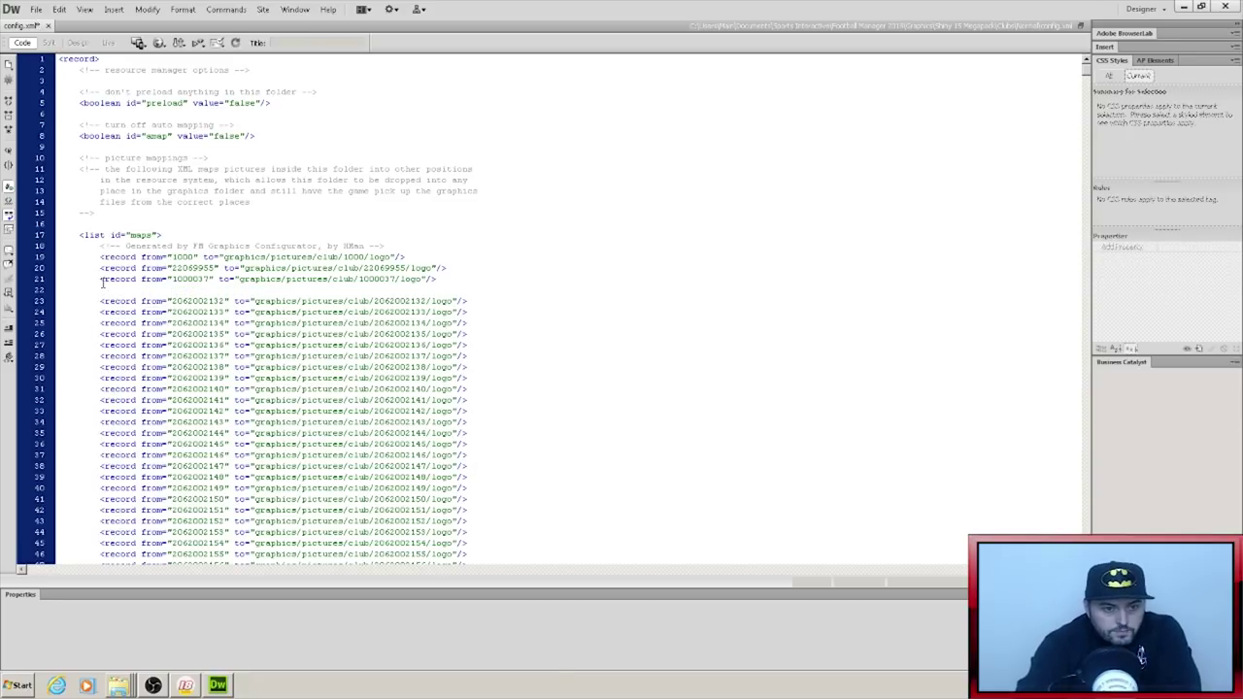
left_click_drag(100, 281, 423, 283)
right_click(421, 281)
left_click(456, 464)
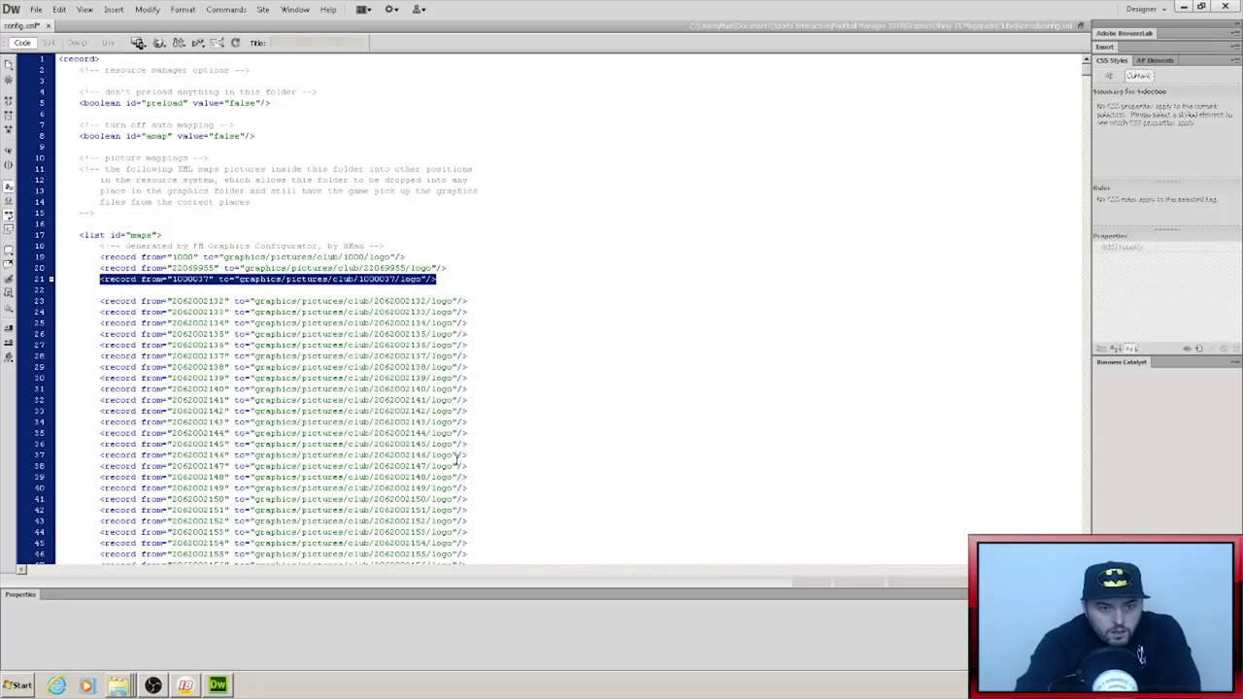
left_click(105, 289)
right_click(105, 289)
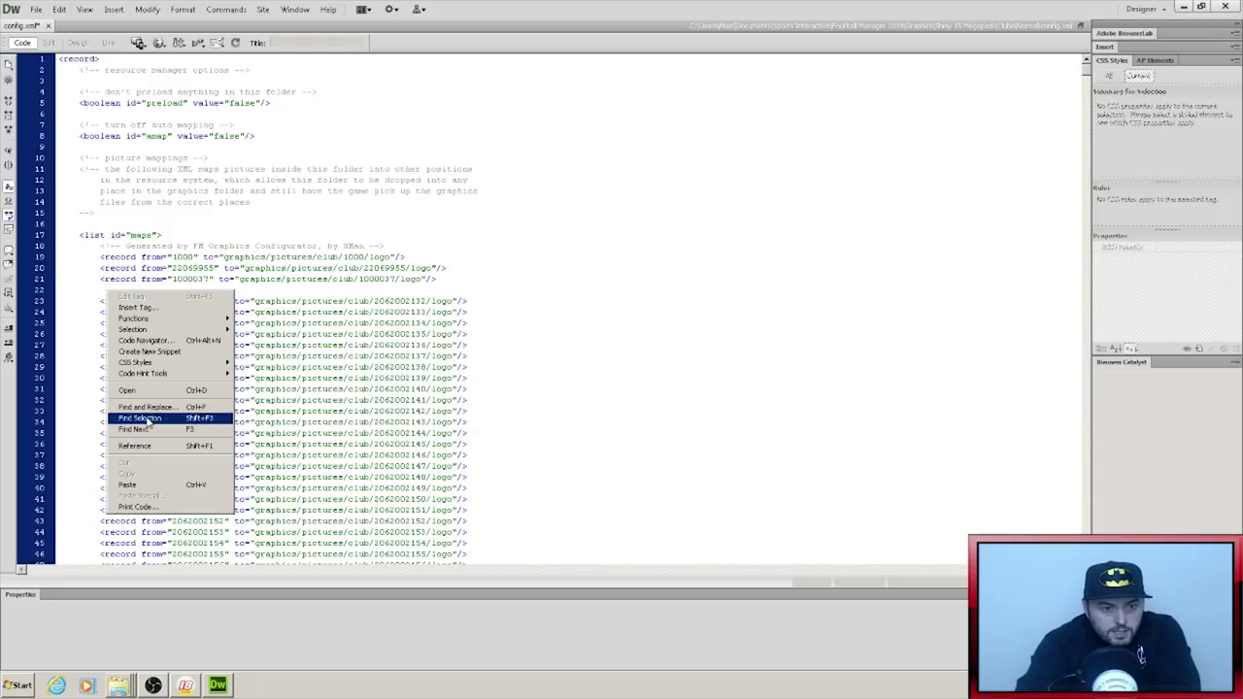
left_click(147, 483)
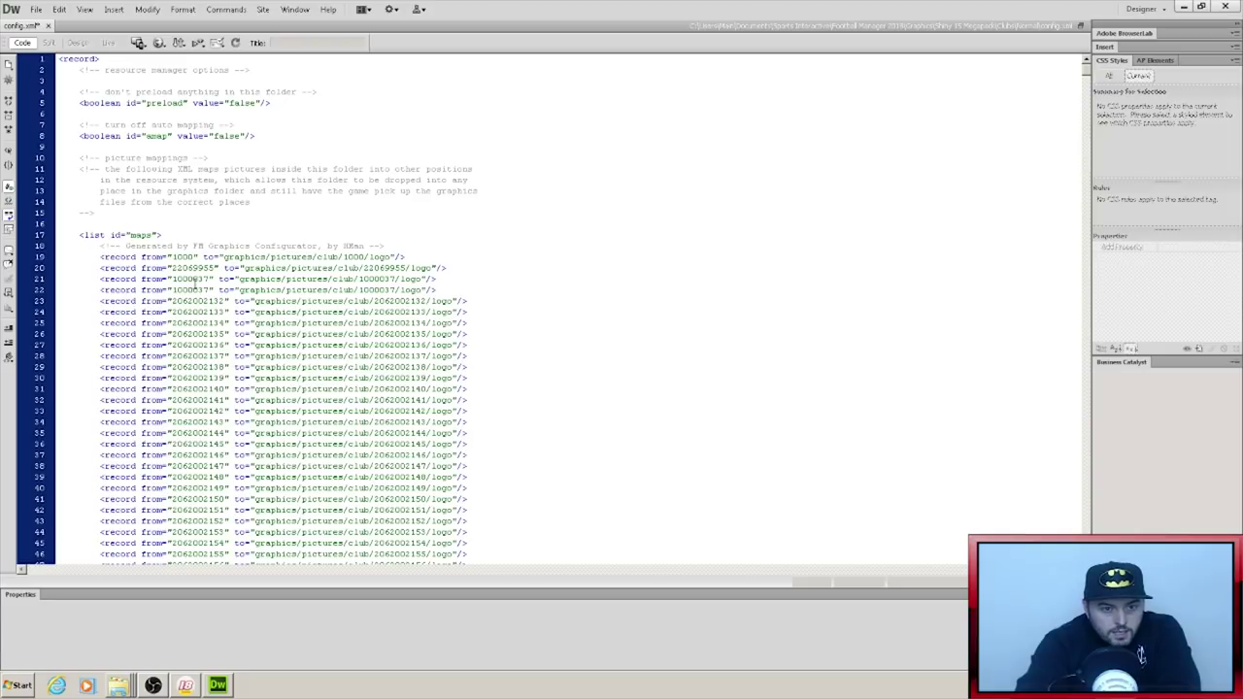
key("BackSpace")
key("BackSpace")
key("BackSpace")
key("BackSpace")
key("BackSpace")
key("BackSpace")
key("BackSpace")
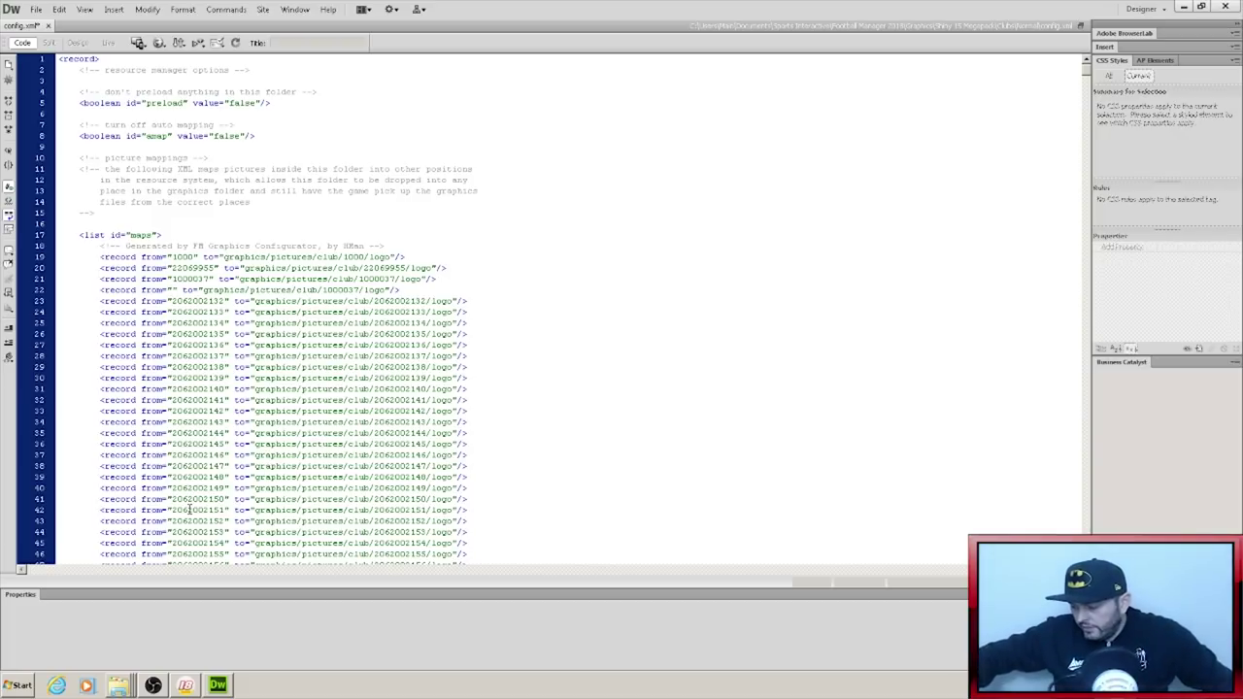
type("20")
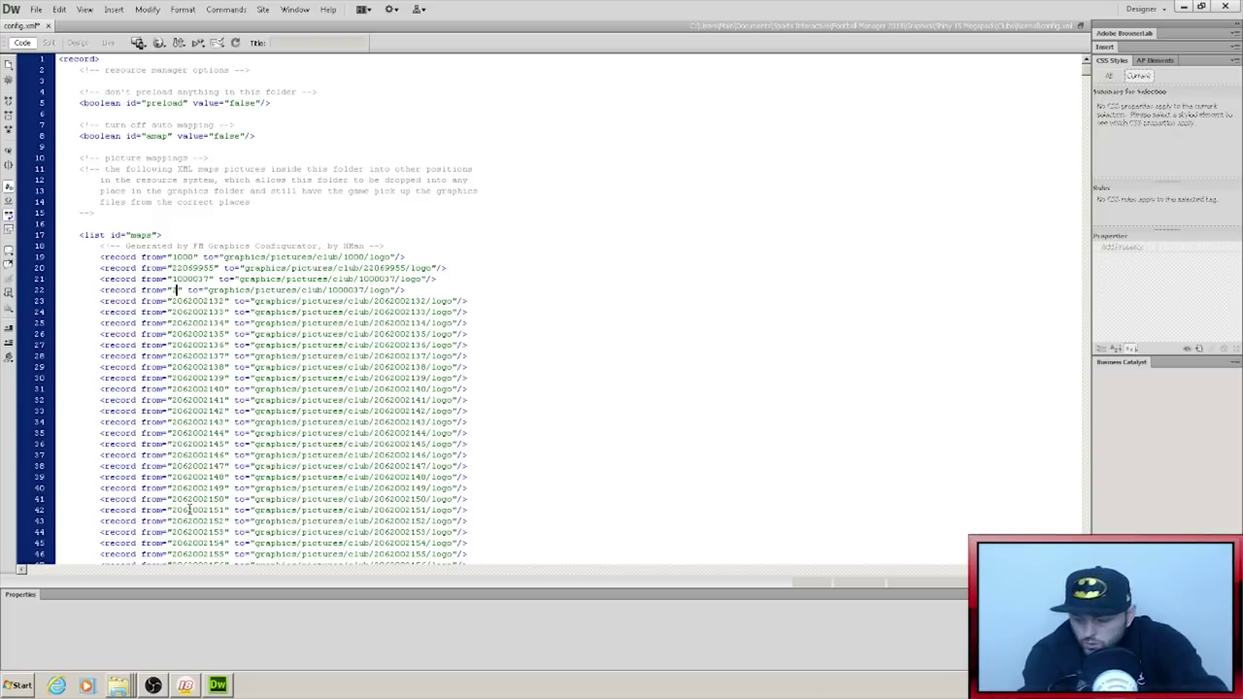
type("6200")
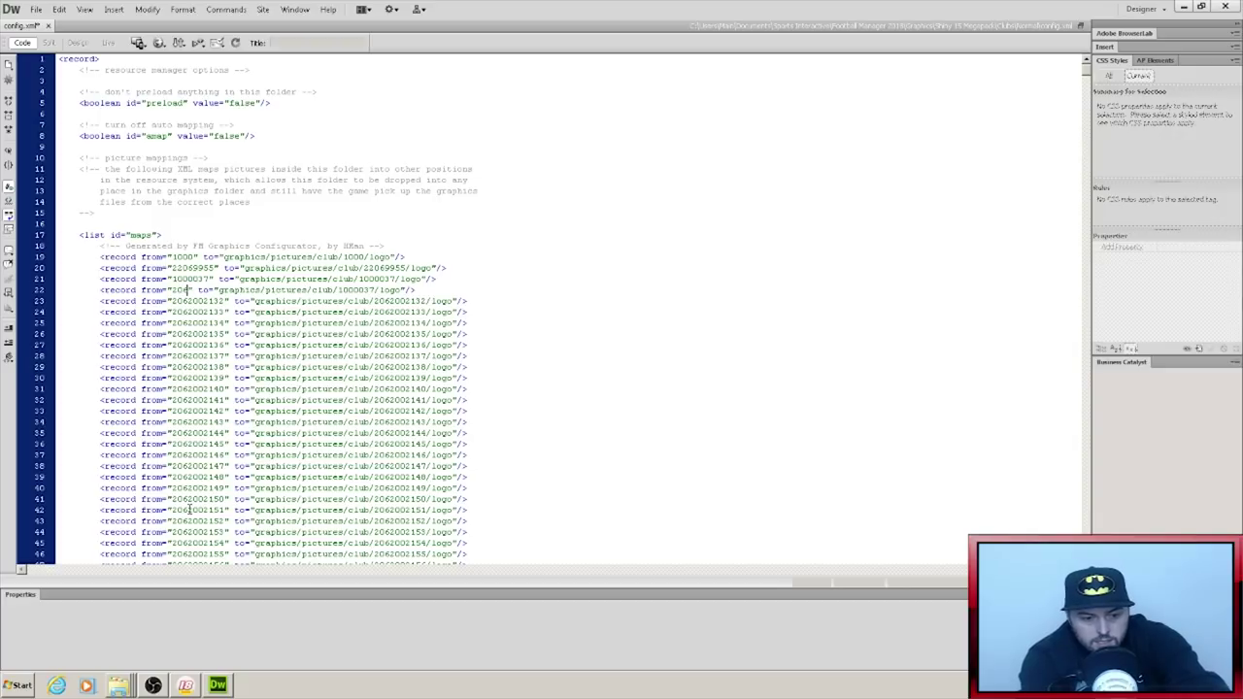
type("216")
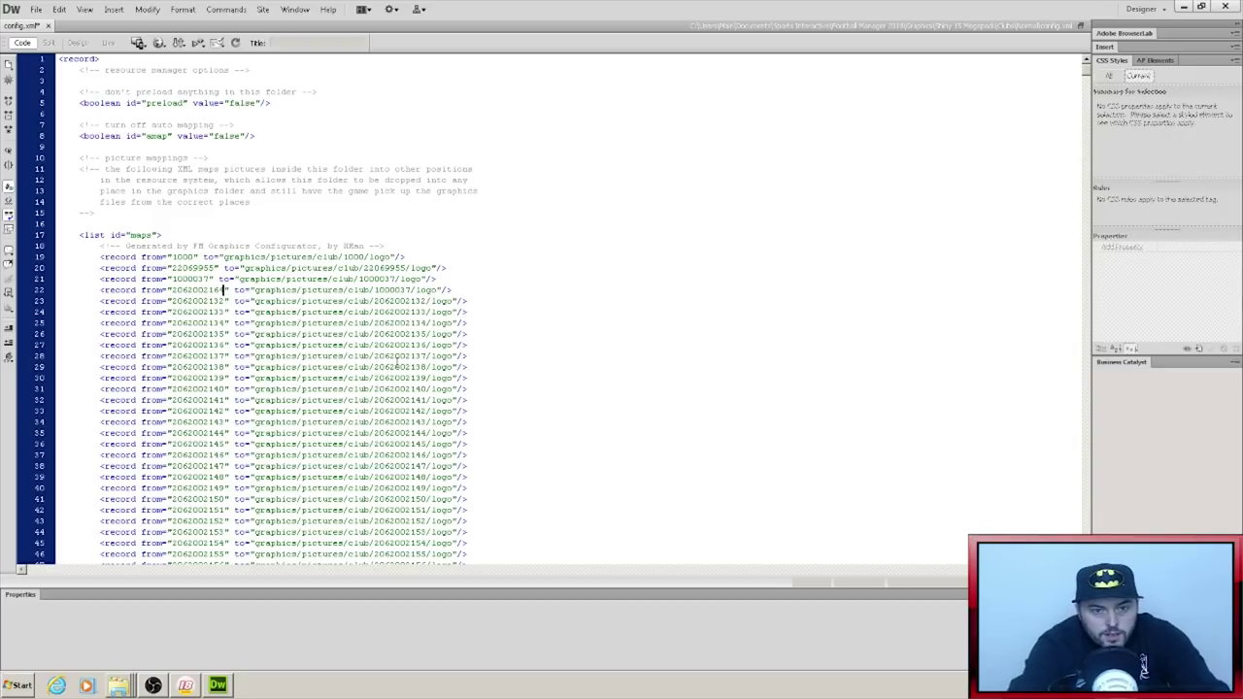
key("BackSpace")
key("BackSpace")
key("BackSpace")
key("BackSpace")
key("BackSpace")
key("BackSpace")
key("BackSpace")
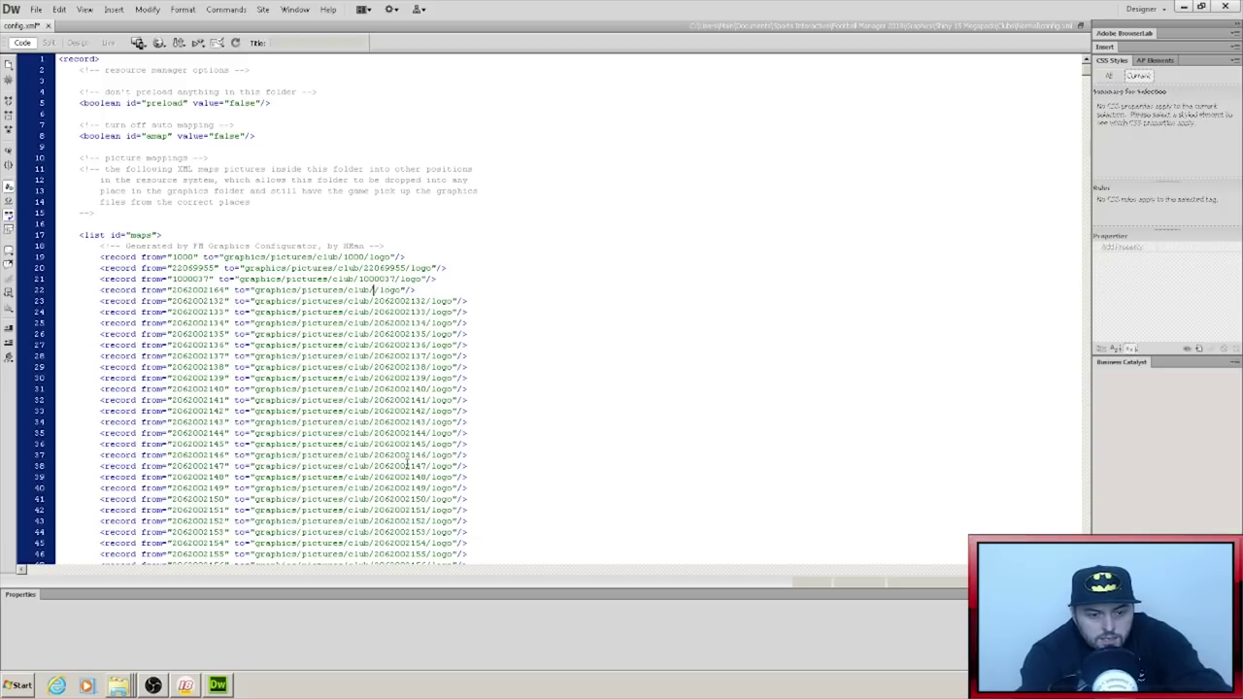
type("2062002164")
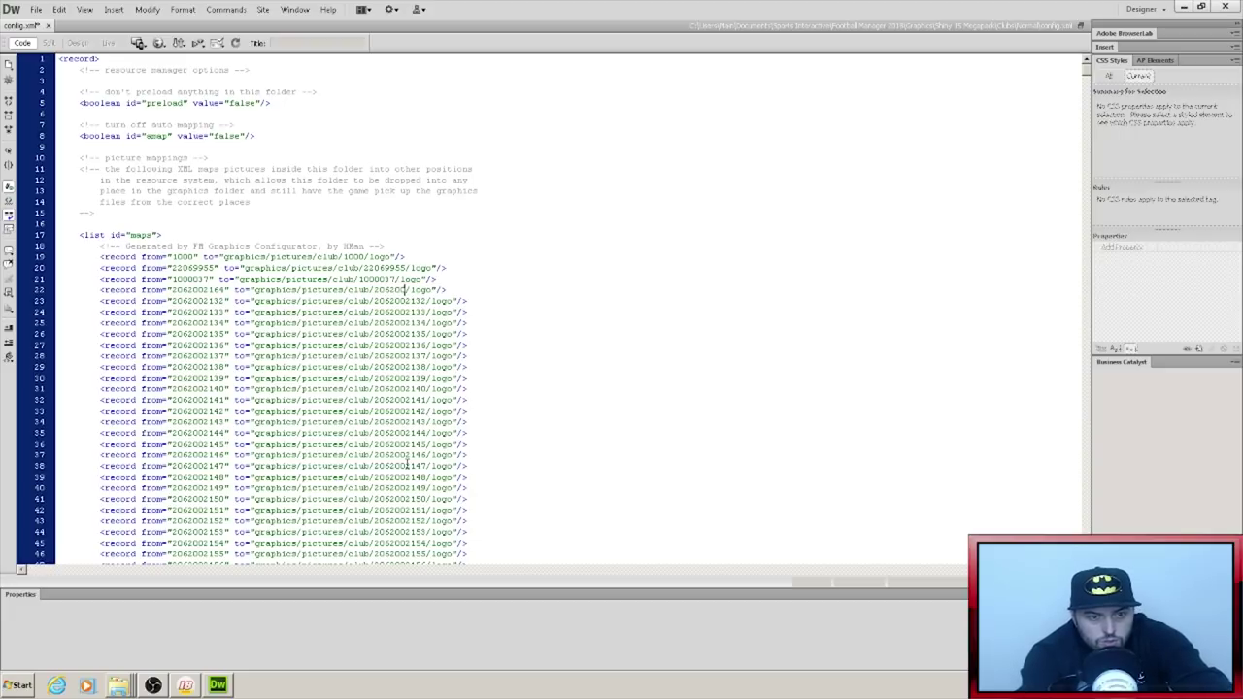
type("4")
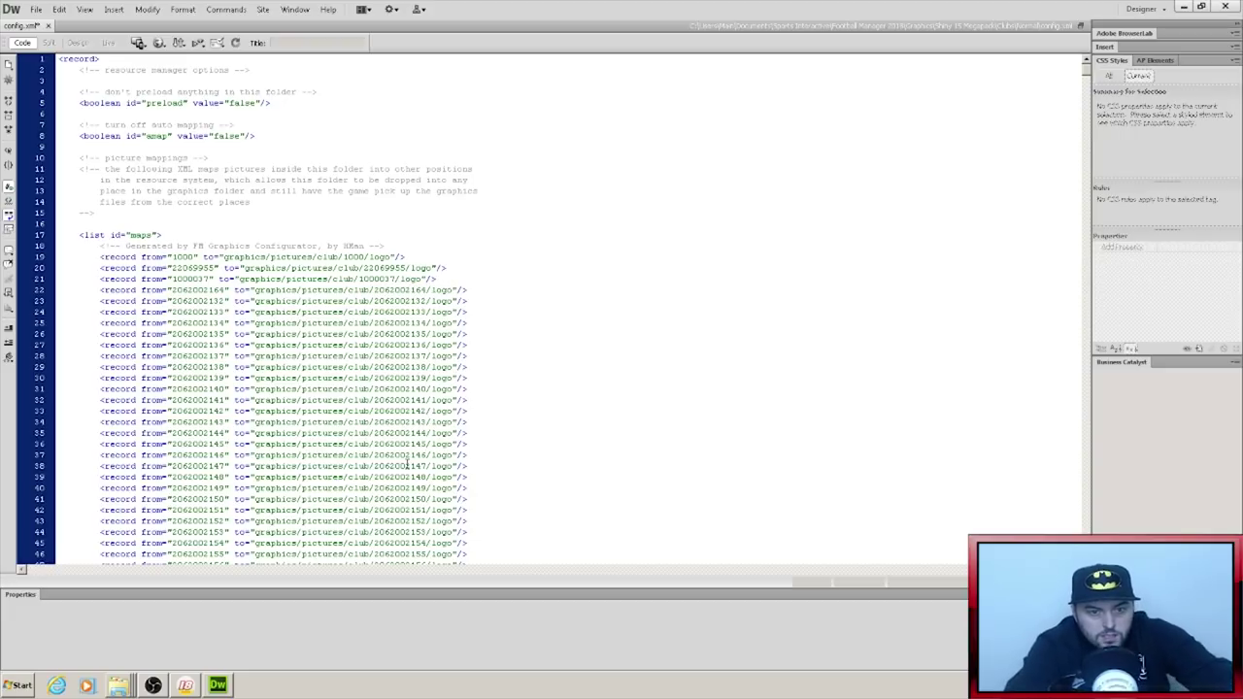
left_click(35, 10)
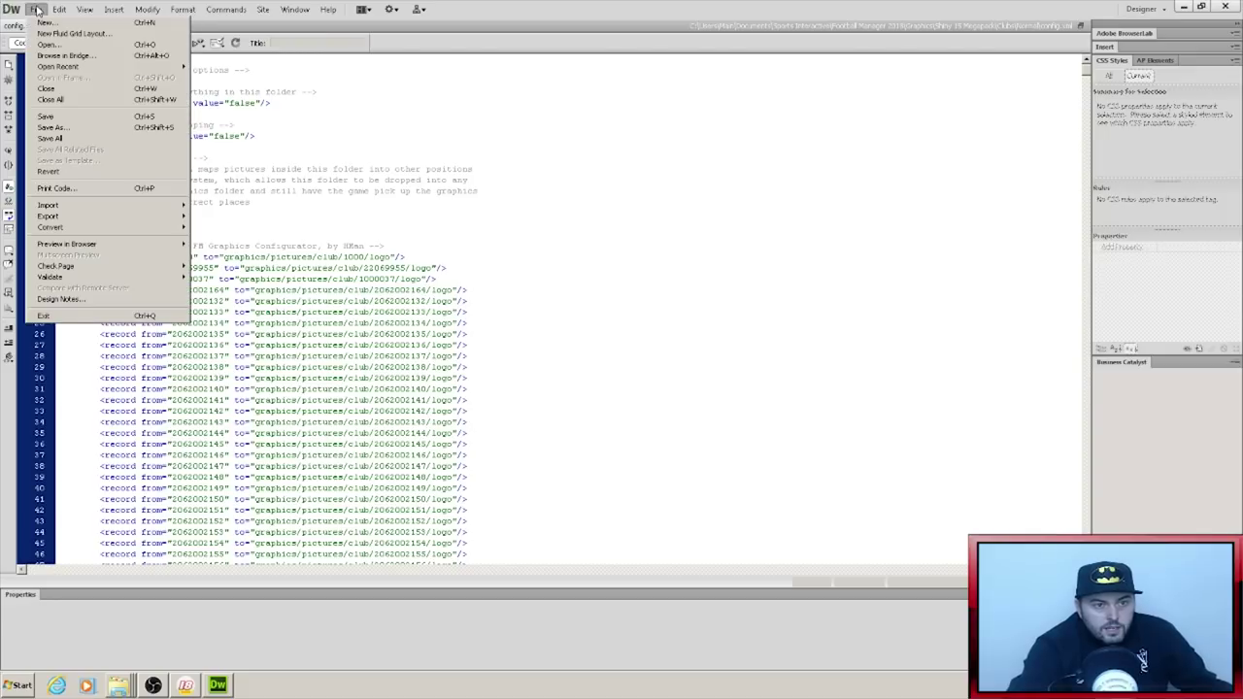
left_click(68, 119)
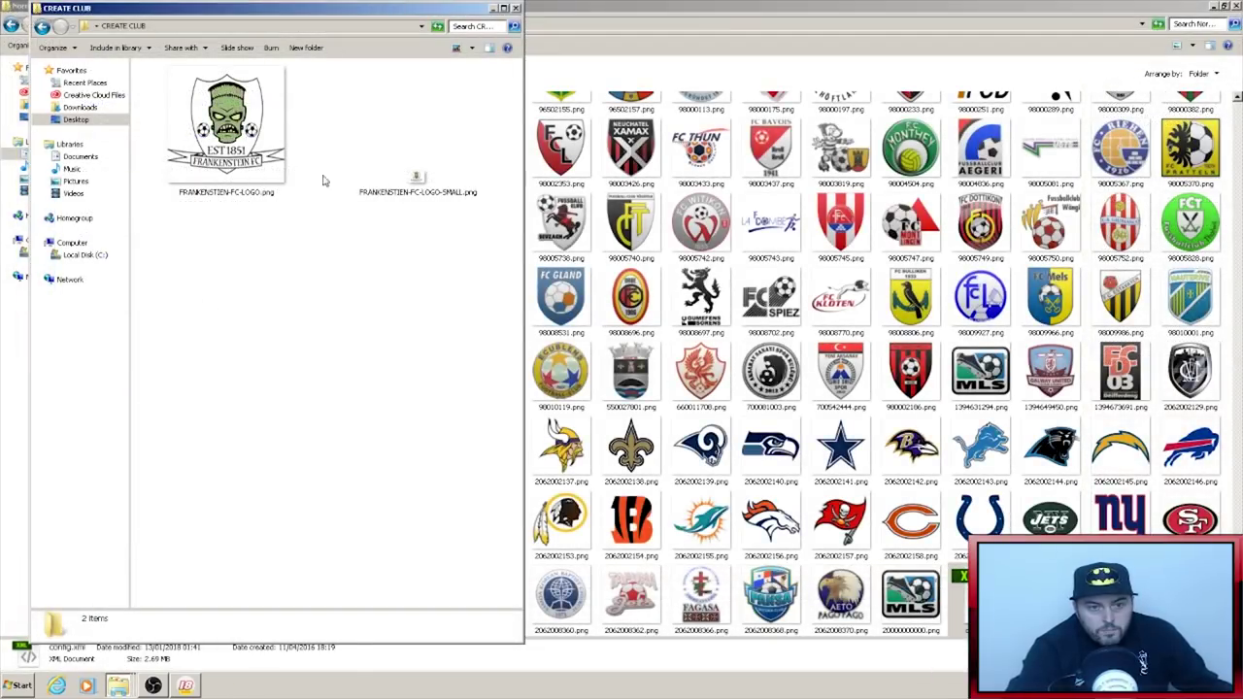
- Select the full-size logo image FRANKENSTIEN-FC-LOGO.png in the CREATE CLUB folder
left_click(243, 148)
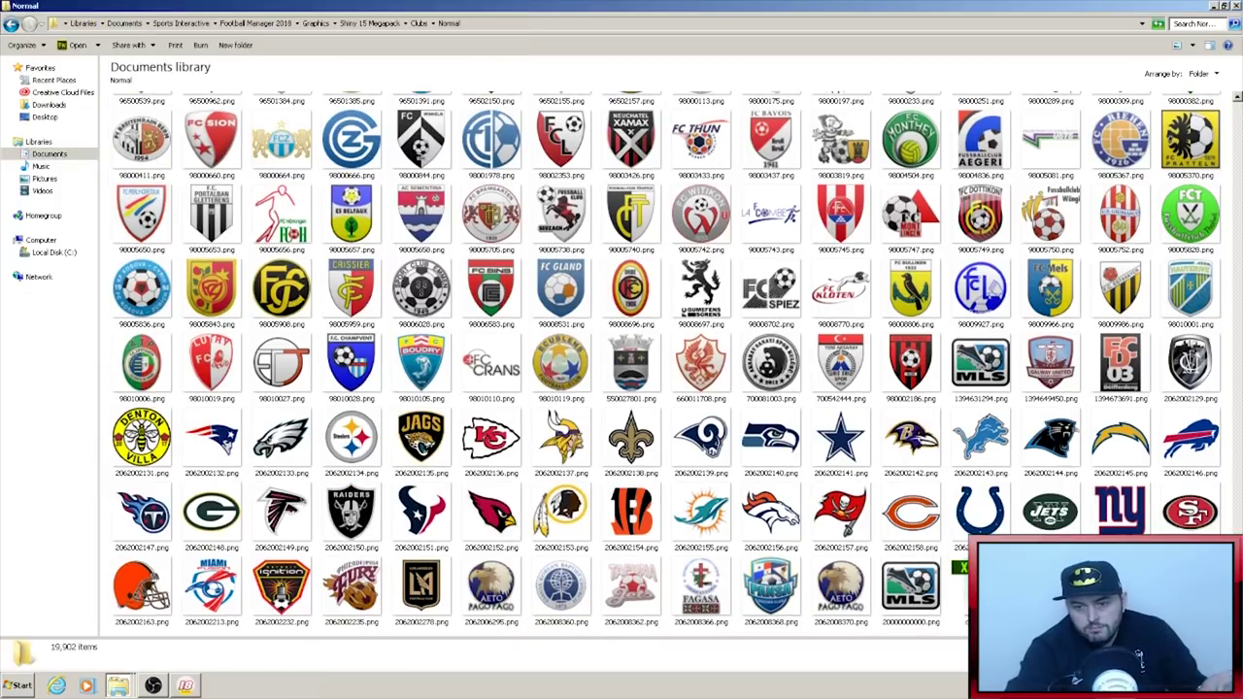
left_click(14, 24)
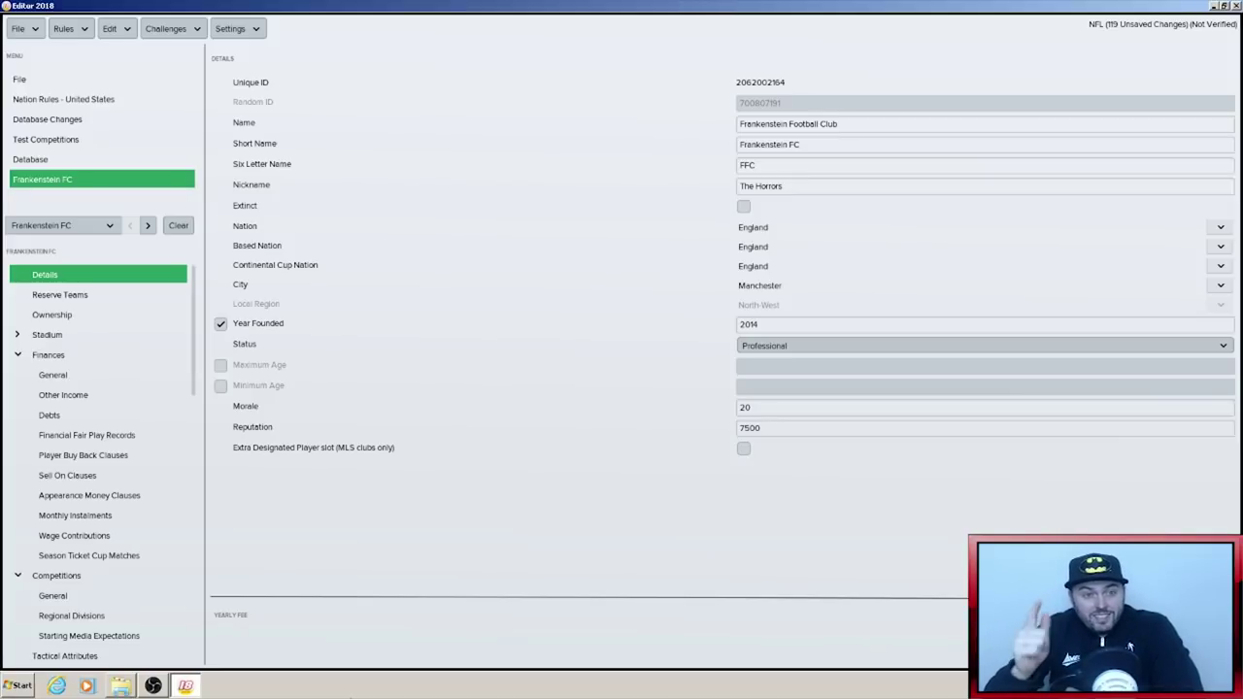
- Save the database changes uncompressed as a new local file titled FRANK in the editor data folder
left_click(26, 35)
left_click(86, 162)
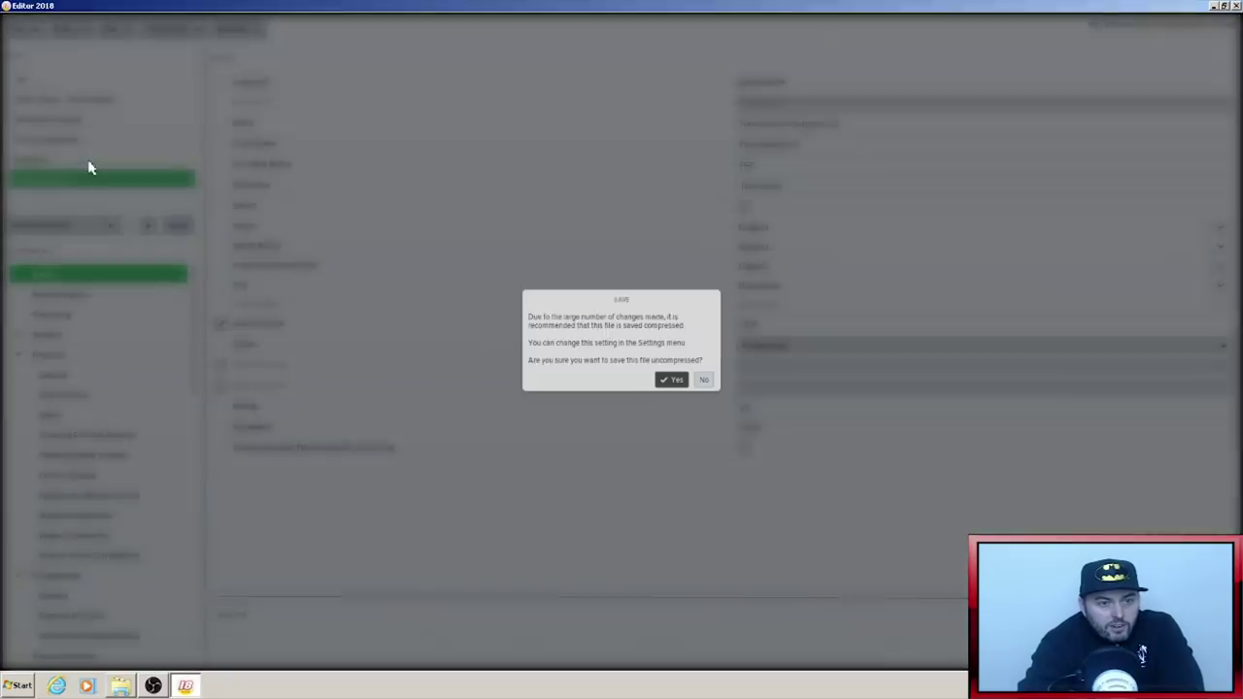
left_click(677, 384)
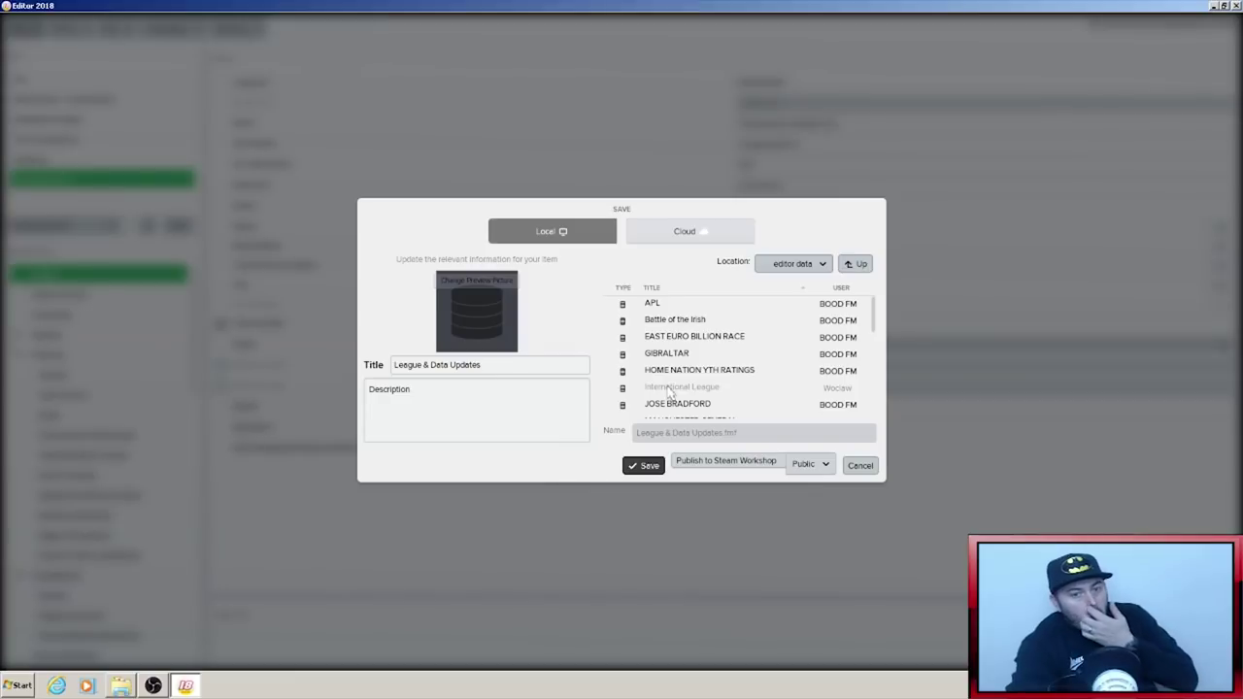
left_click(514, 365)
key("BackSpace")
key("BackSpace")
key("BackSpace")
key("BackSpace")
key("BackSpace")
key("BackSpace")
key("BackSpace")
key("BackSpace")
key("BackSpace")
key("BackSpace")
key("BackSpace")
key("BackSpace")
key("BackSpace")
key("BackSpace")
key("BackSpace")
key("BackSpace")
key("BackSpace")
key("BackSpace")
key("BackSpace")
key("BackSpace")
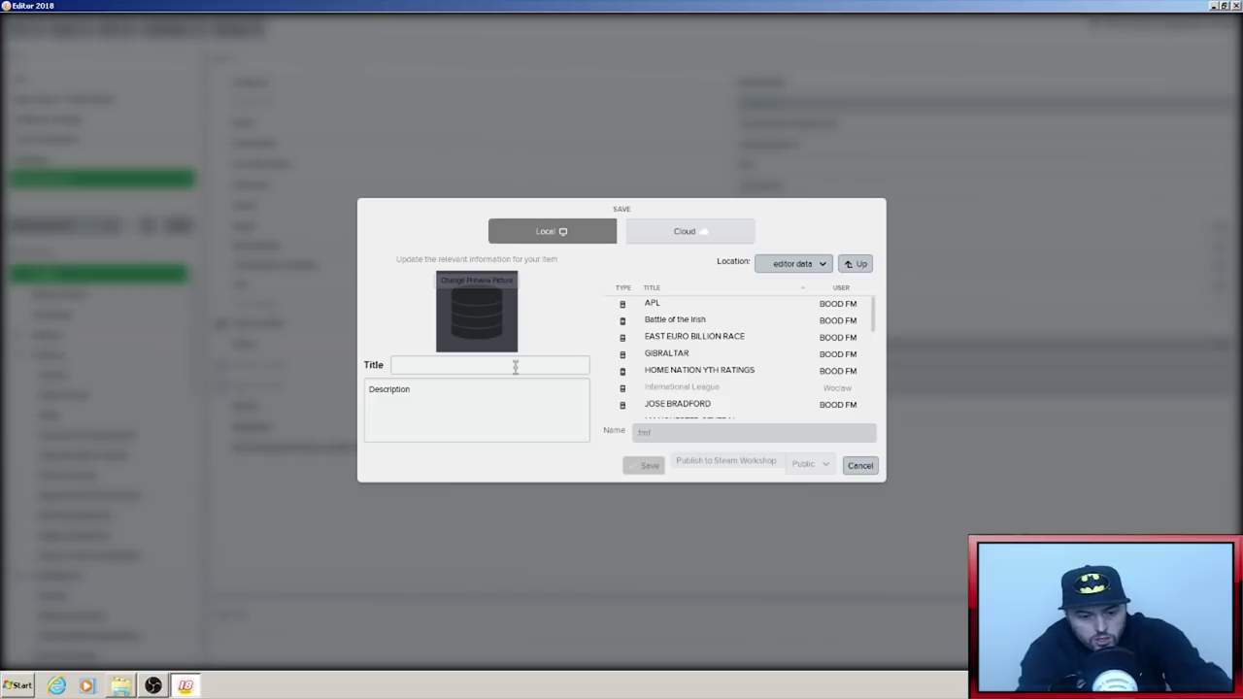
type("FRANK")
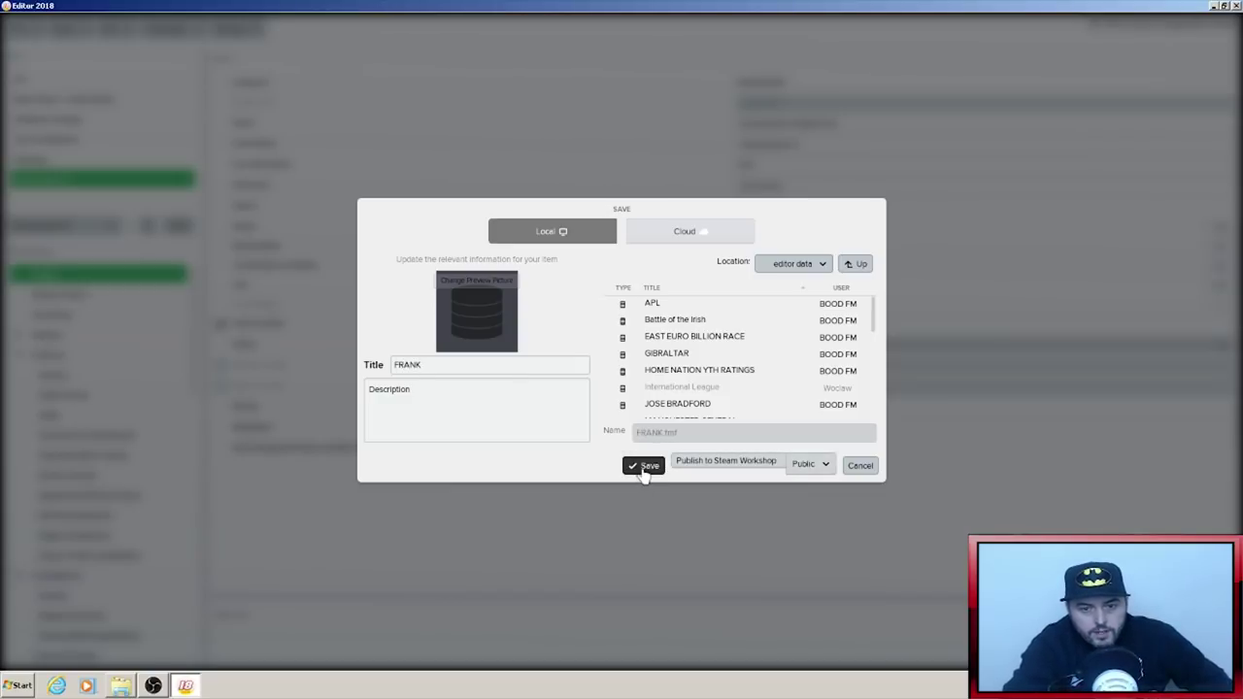
left_click(642, 469)
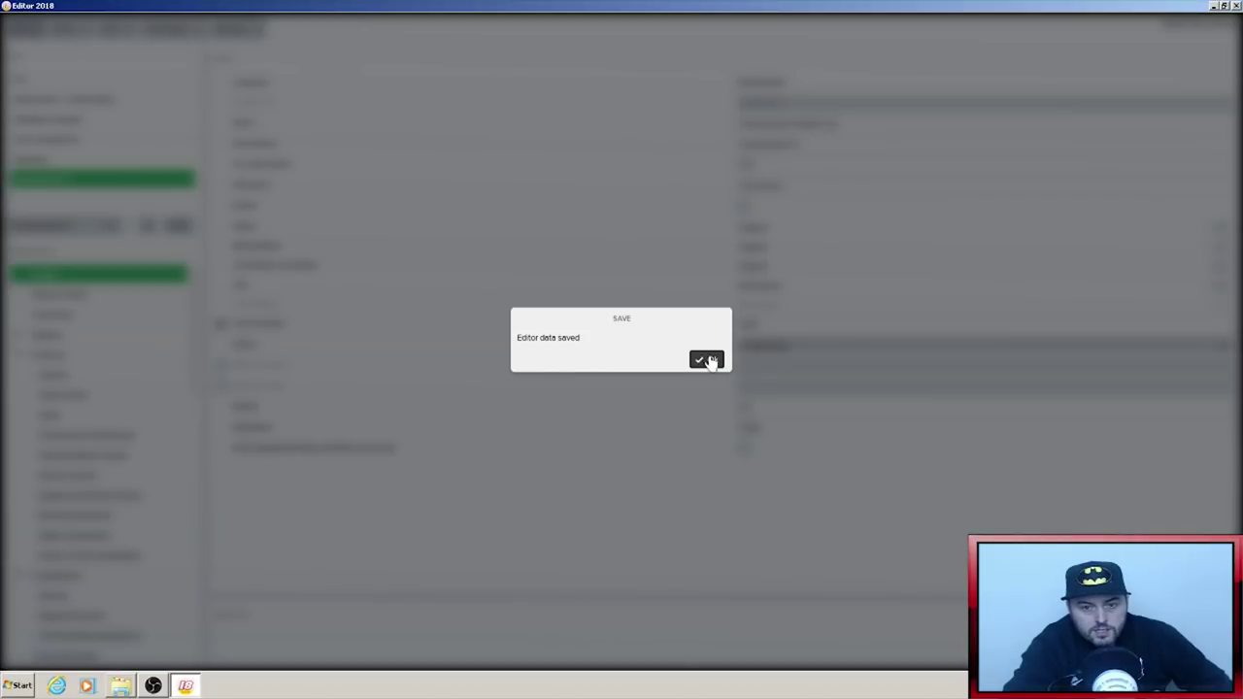